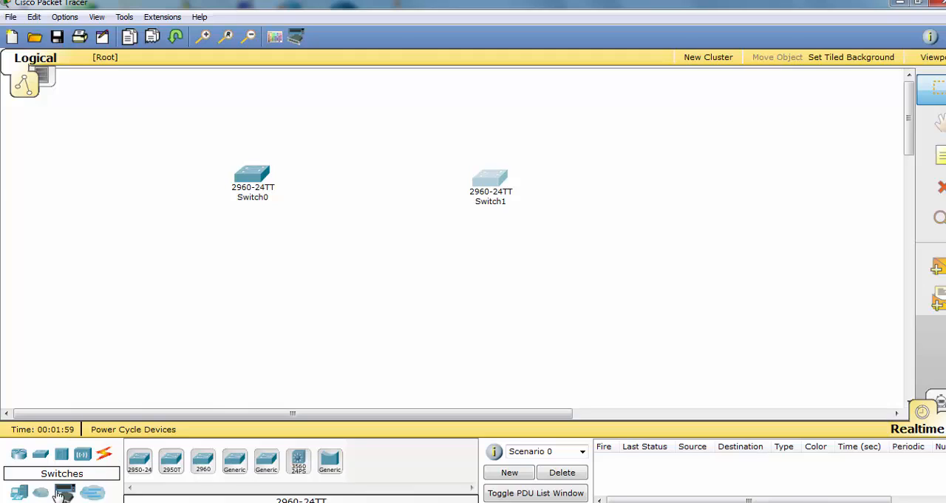
Place three generic PCs around Switch0 and spread them out below the switch
{"action": "left_click", "coordinate": [19, 493]}
{"action": "left_click", "coordinate": [139, 462]}
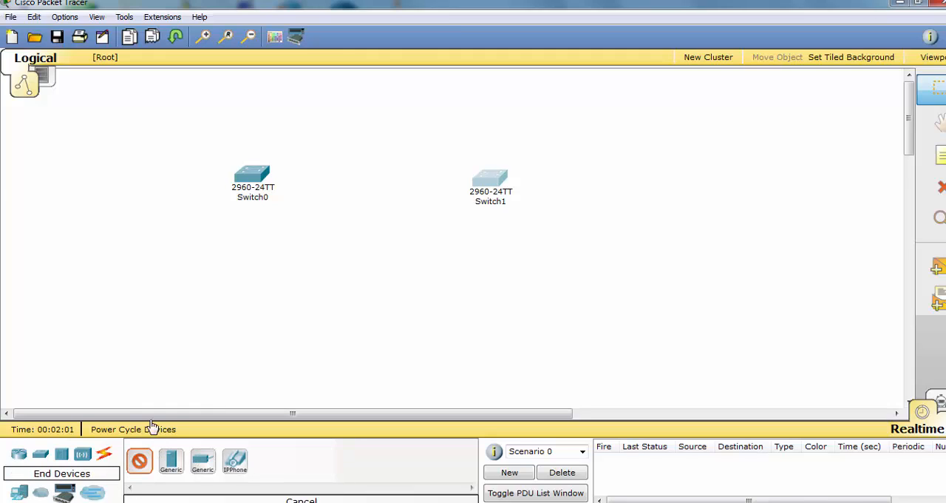
{"action": "left_click", "coordinate": [141, 210]}
{"action": "left_click", "coordinate": [146, 462]}
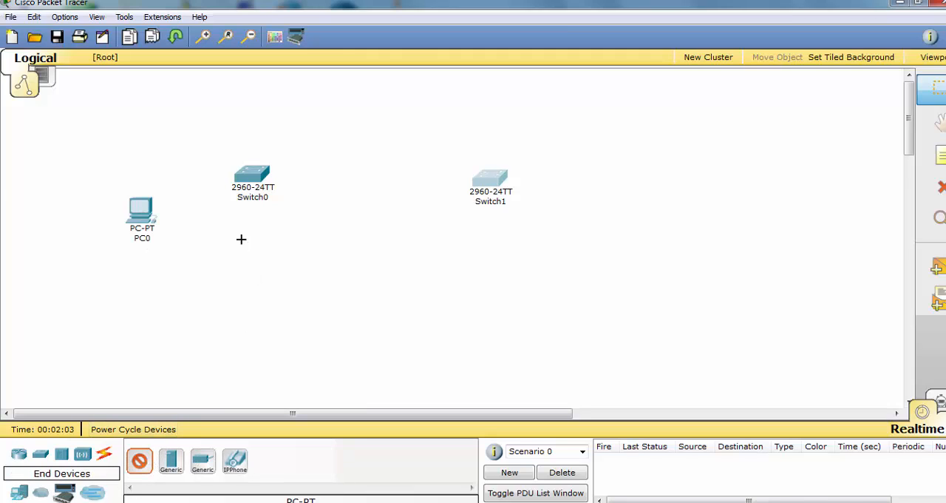
{"action": "left_click", "coordinate": [231, 245]}
{"action": "left_click", "coordinate": [144, 461]}
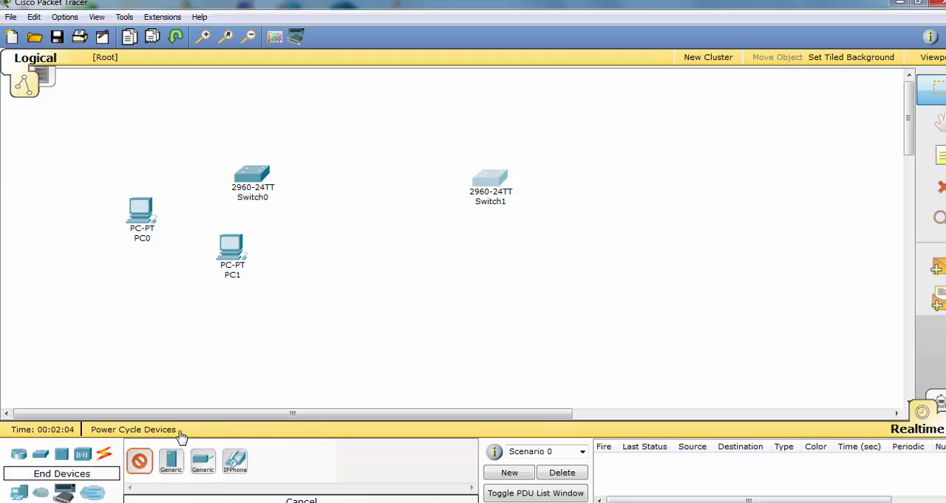
{"action": "left_click", "coordinate": [307, 262]}
{"action": "left_click_drag", "start_coordinate": [232, 251], "coordinate": [229, 288]}
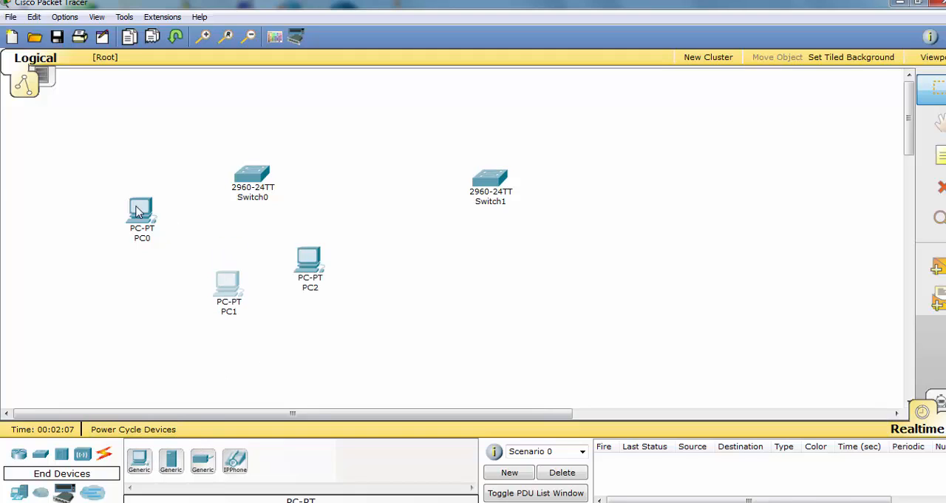
{"action": "left_click_drag", "start_coordinate": [140, 212], "coordinate": [143, 229]}
Place three more generic PCs near Switch1 and arrange them in a row below it
{"action": "left_click", "coordinate": [146, 462]}
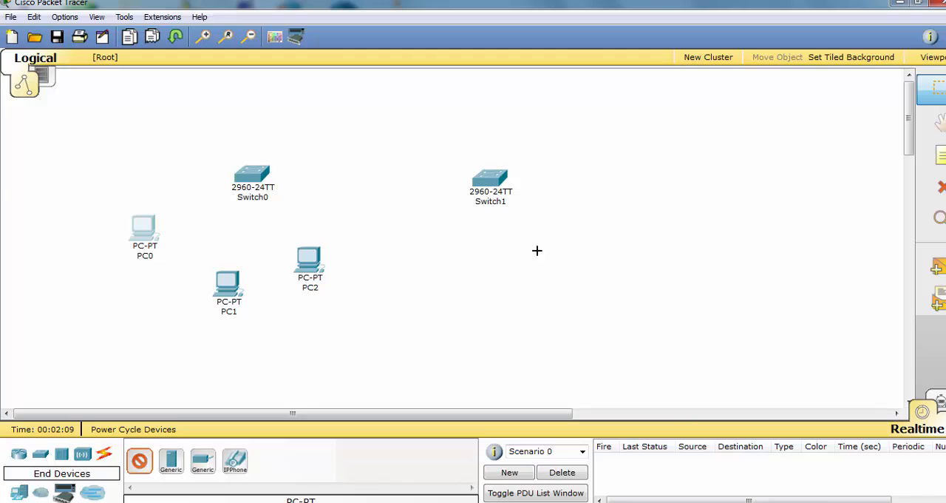
{"action": "left_click", "coordinate": [485, 259]}
{"action": "left_click", "coordinate": [146, 464]}
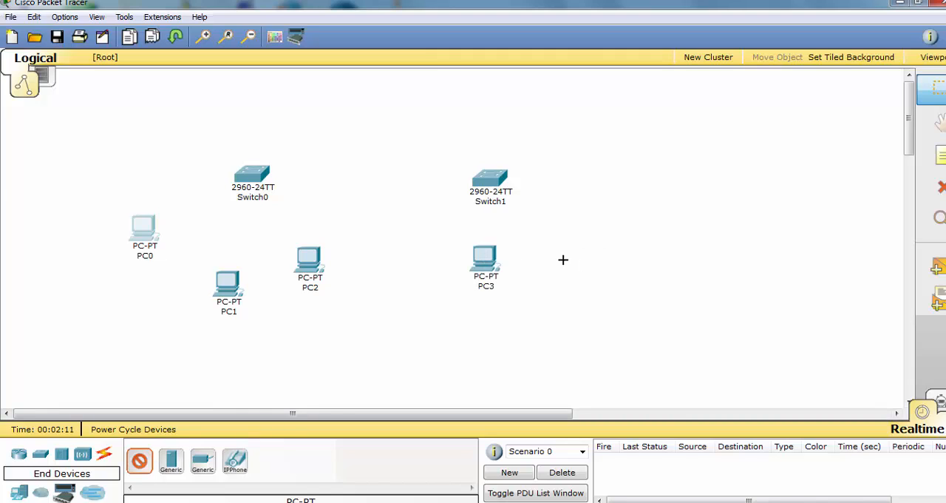
{"action": "left_click", "coordinate": [562, 259]}
{"action": "left_click", "coordinate": [633, 232]}
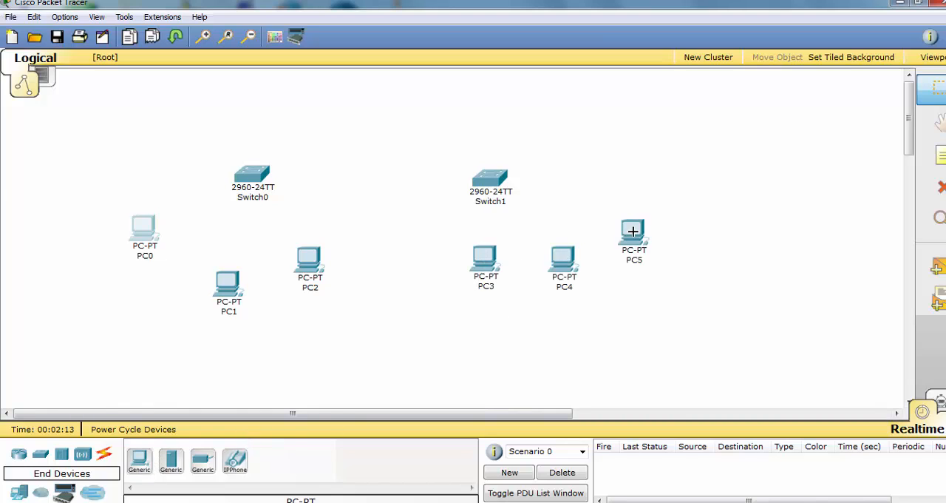
{"action": "left_click_drag", "start_coordinate": [492, 265], "coordinate": [476, 287]}
{"action": "left_click_drag", "start_coordinate": [566, 264], "coordinate": [527, 285]}
{"action": "left_click_drag", "start_coordinate": [649, 252], "coordinate": [591, 297]}
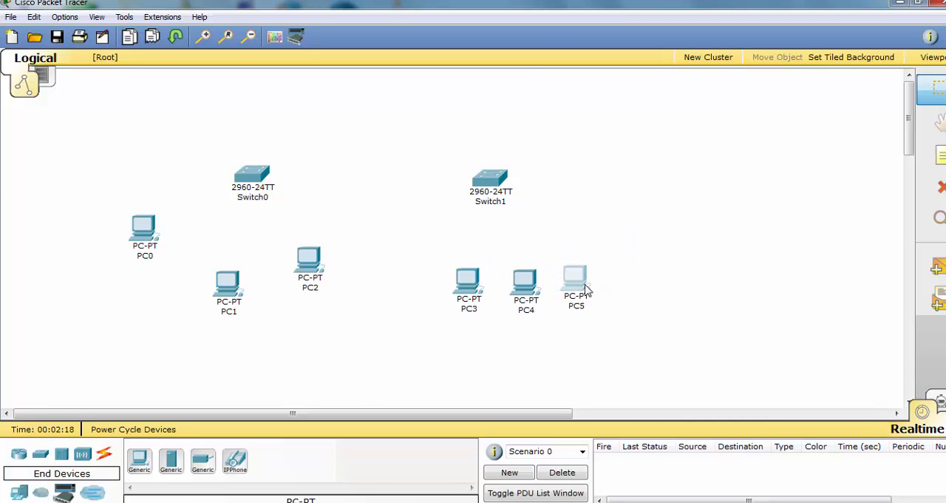
Add two more generic PCs, one below PC0 and one between PC2 and PC3
{"action": "left_click", "coordinate": [140, 461]}
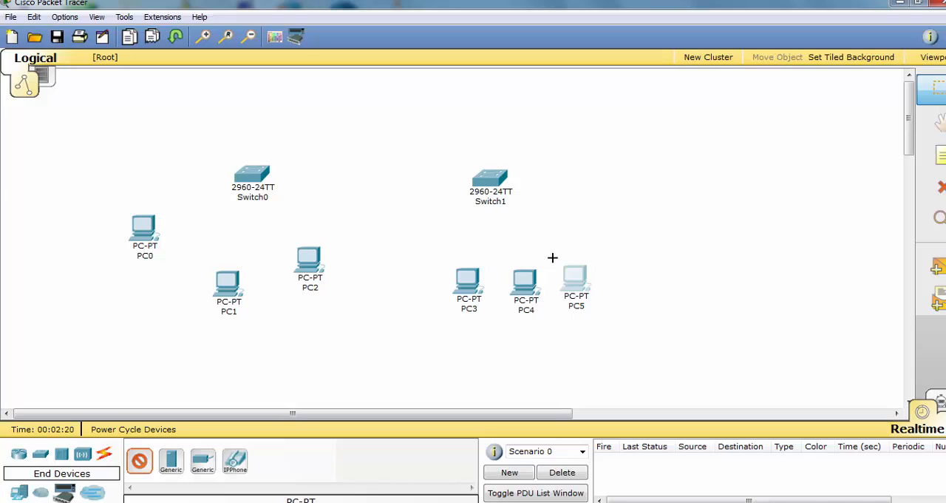
{"action": "left_click", "coordinate": [654, 251]}
{"action": "left_click", "coordinate": [142, 462]}
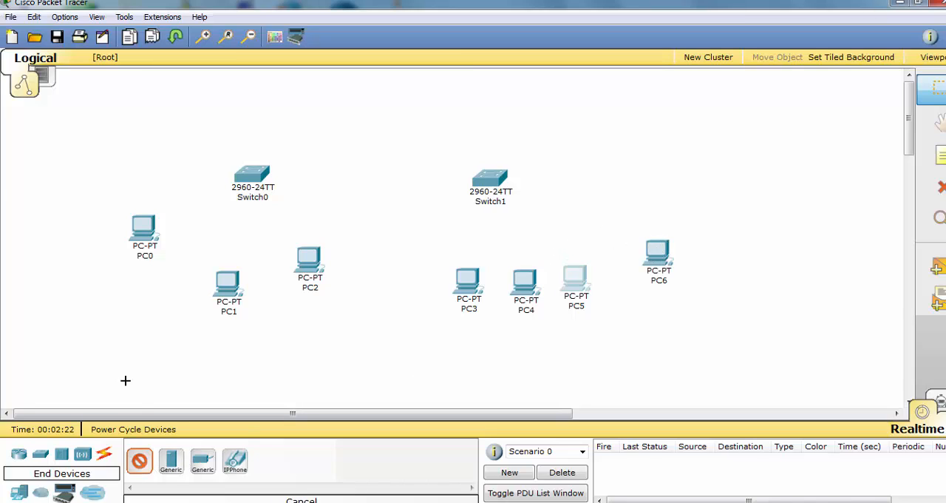
{"action": "left_click", "coordinate": [133, 285]}
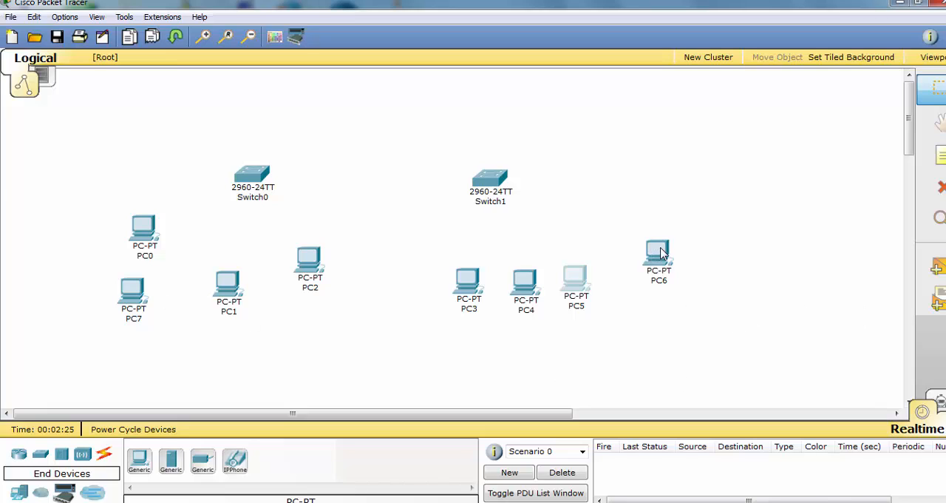
{"action": "left_click_drag", "start_coordinate": [660, 248], "coordinate": [414, 251]}
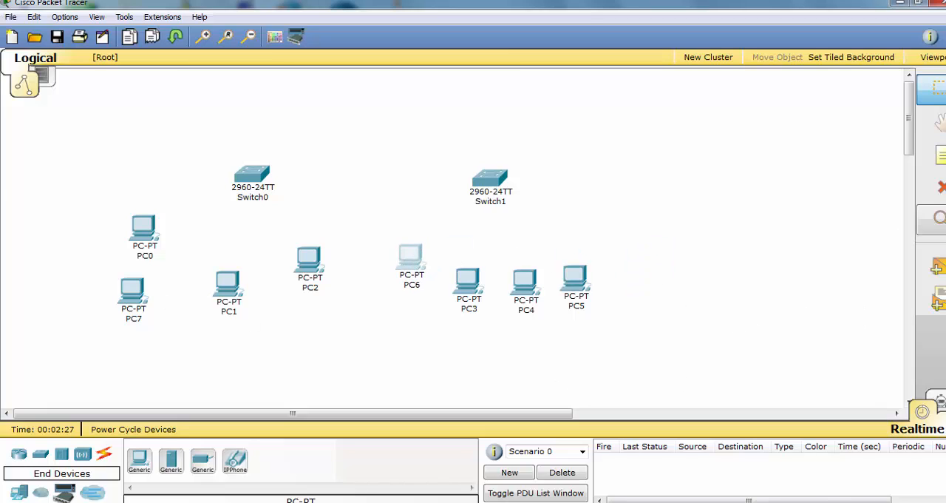
Add a workspace note to the right of Switch1 with the lines "VLAN: Virtual Lans" and "keypints:"
{"action": "left_click", "coordinate": [933, 155]}
{"action": "left_click", "coordinate": [643, 150]}
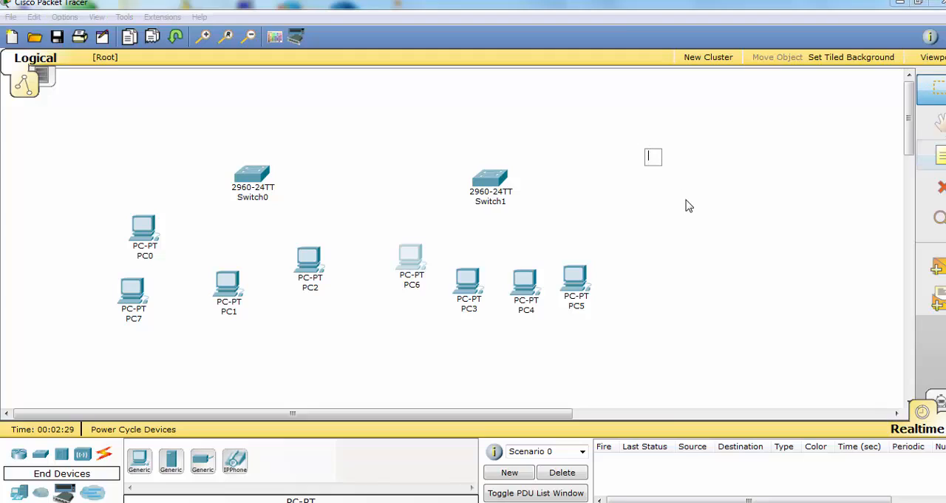
{"action": "type", "text": "VLA"}
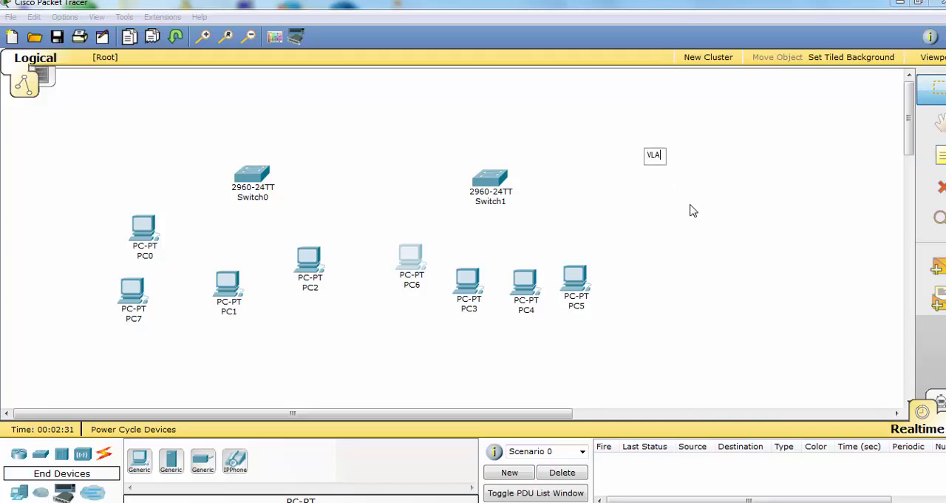
{"action": "type", "text": "N: Virtual Lan"}
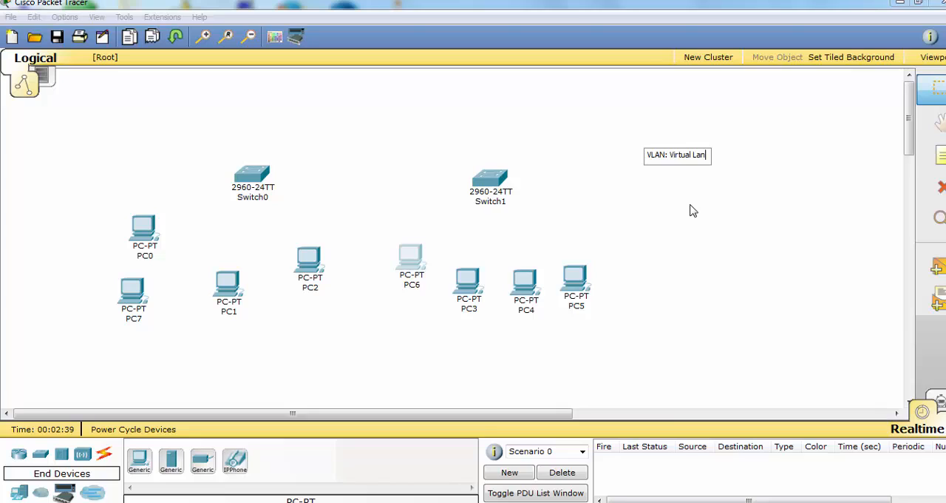
{"action": "type", "text": "s"}
{"action": "key", "text": "Return"}
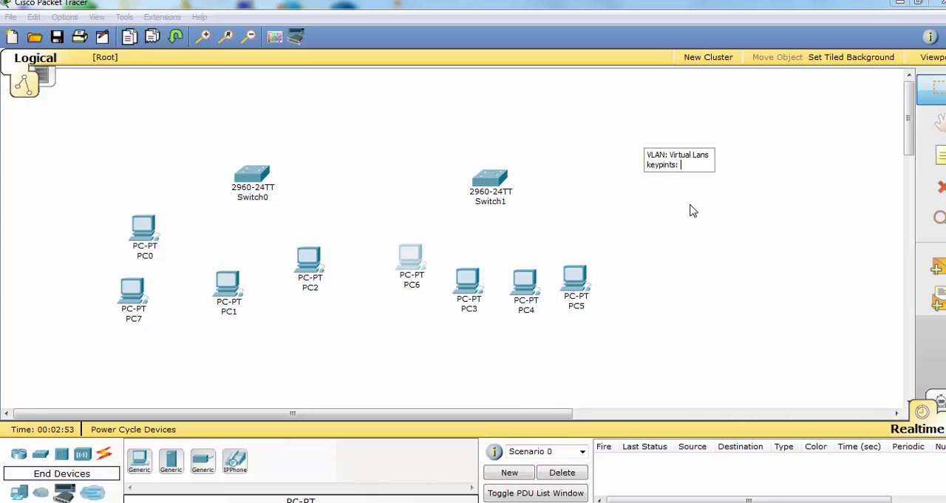
{"action": "key", "text": "Return"}
Write the note's first key point as "1.Enhance network security."
{"action": "type", "text": "1.Enhance n"}
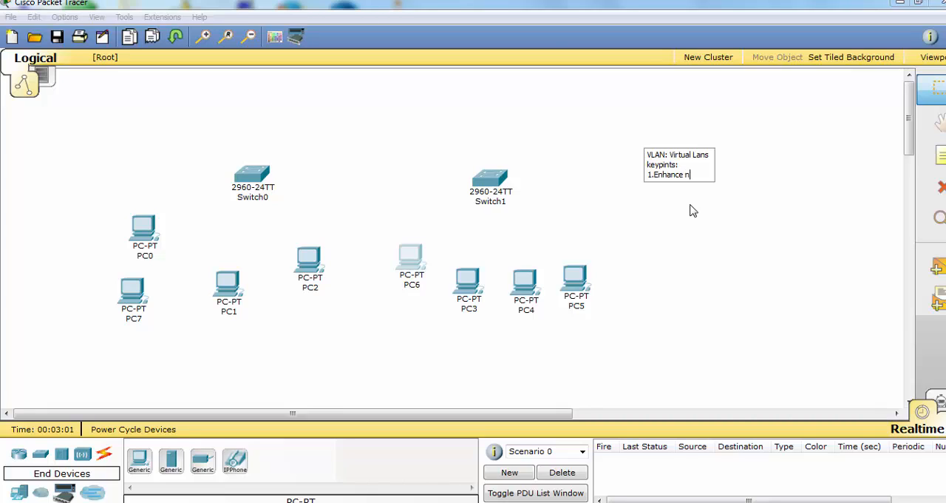
{"action": "type", "text": "etwork security"}
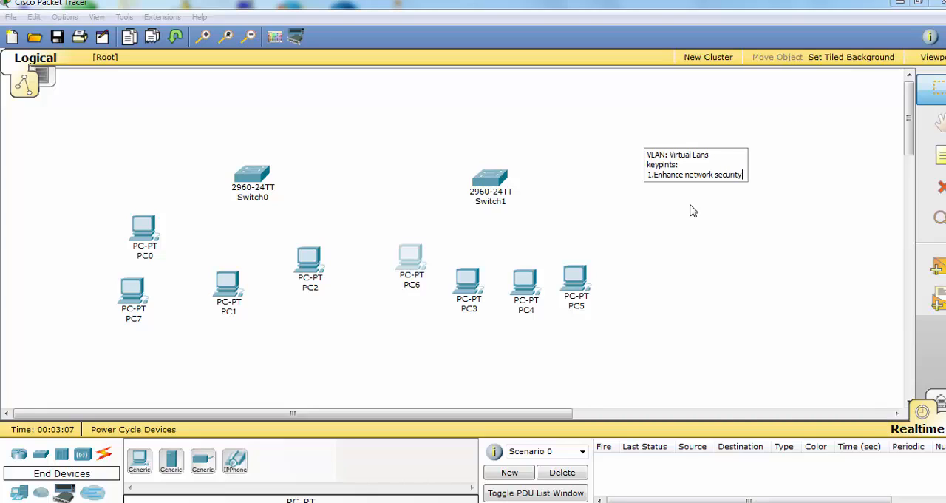
{"action": "type", "text": "."}
{"action": "key", "text": "Return"}
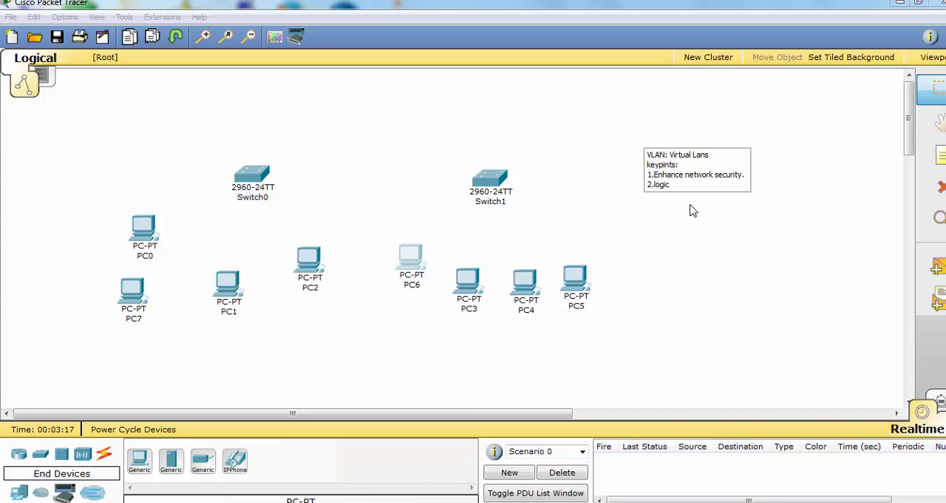
Write the note's second key point as "2.create alogical group for enhance security."
{"action": "type", "text": "g"}
{"action": "type", "text": "roup"}
{"action": "type", "text": "create "}
{"action": "type", "text": "a"}
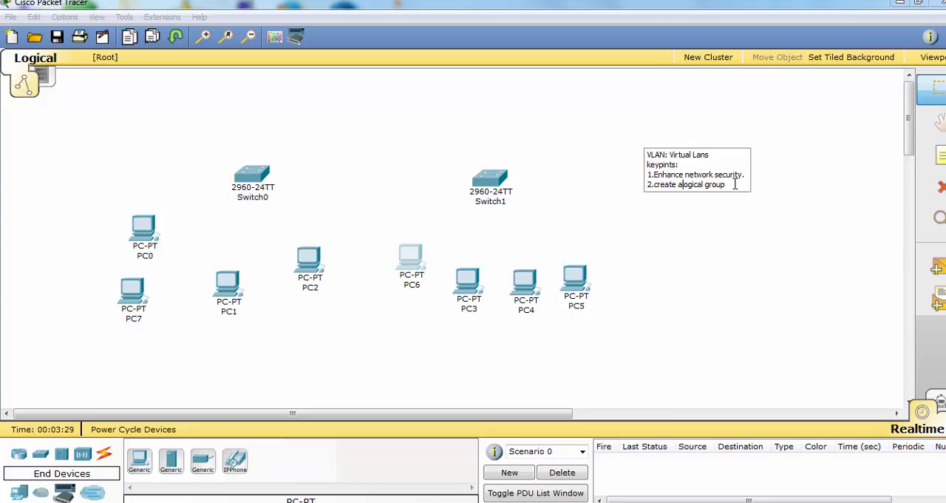
{"action": "left_click", "coordinate": [734, 185]}
{"action": "type", "text": "enhanc"}
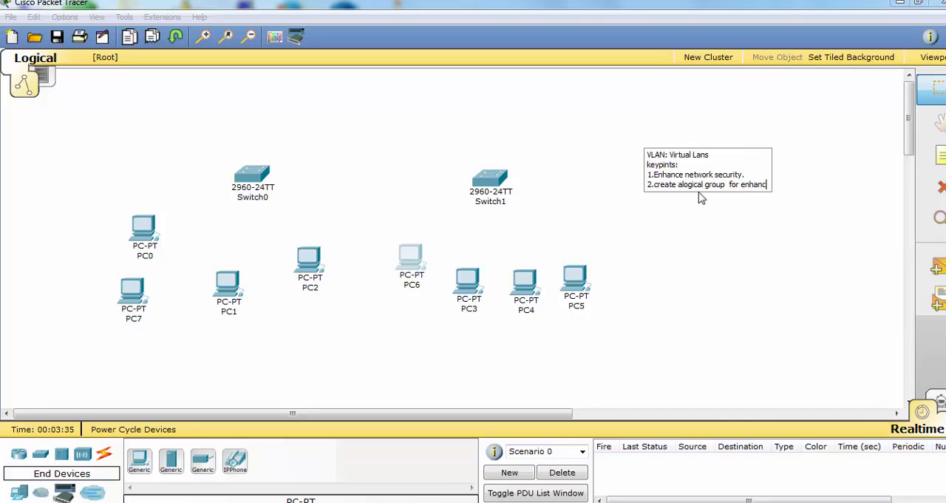
{"action": "type", "text": "e security"}
{"action": "type", "text": "."}
{"action": "key", "text": "Return"}
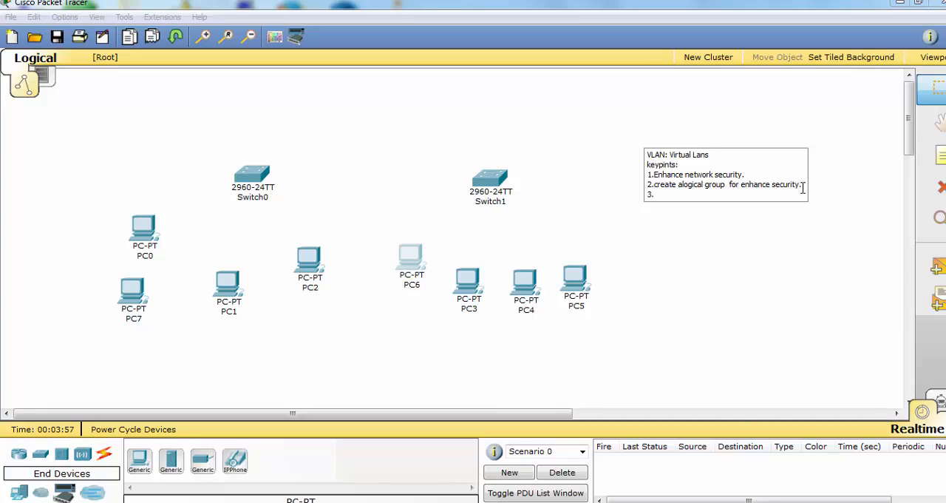
Write the third key point, "3.vlan increase number of broadcast fomain while decresing their size.", and finish the note
{"action": "type", "text": "3.vlan increase number"}
{"action": "type", "text": "of broadc"}
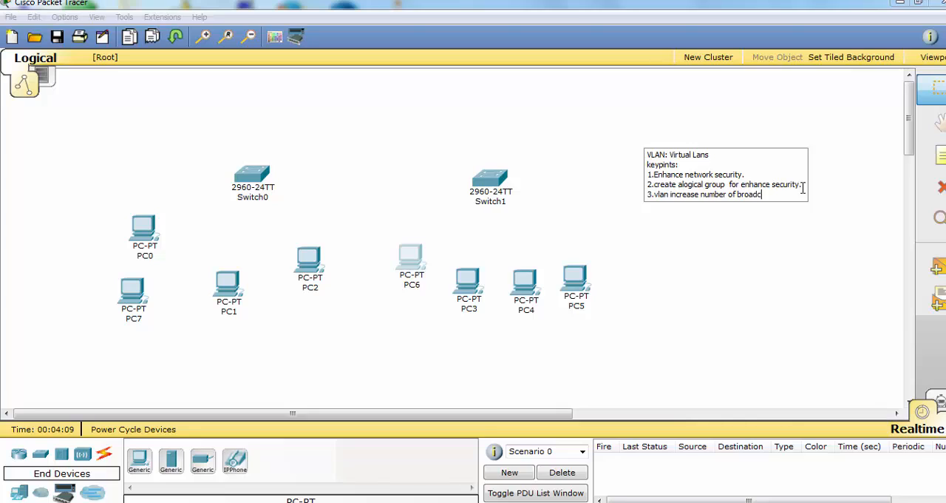
{"action": "type", "text": "ast fomain while"}
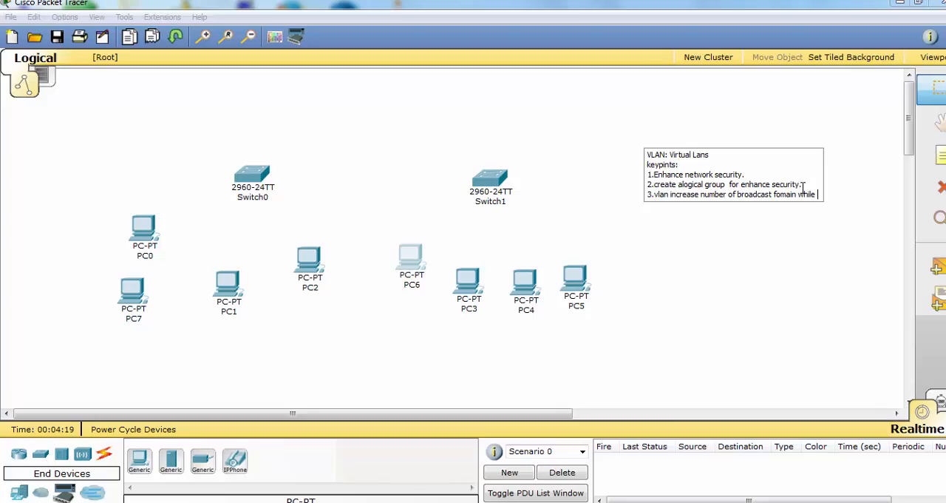
{"action": "type", "text": "decresi"}
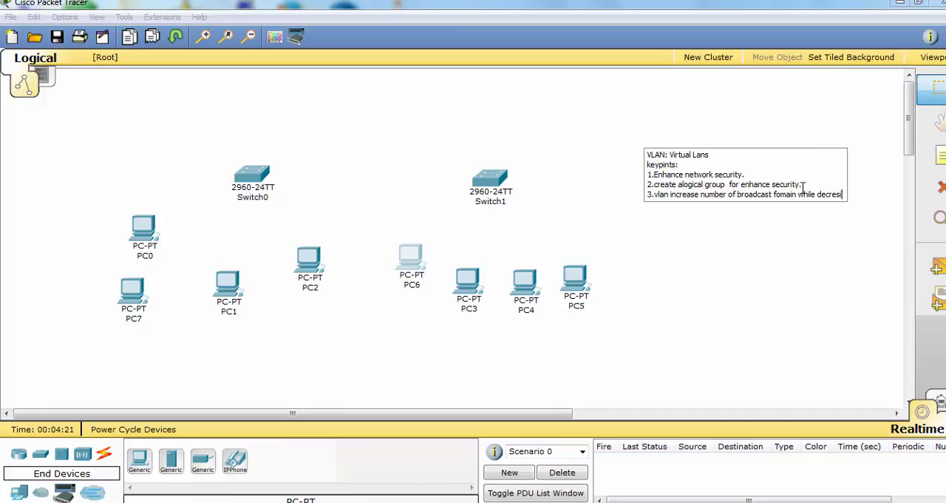
{"action": "type", "text": "ng their size."}
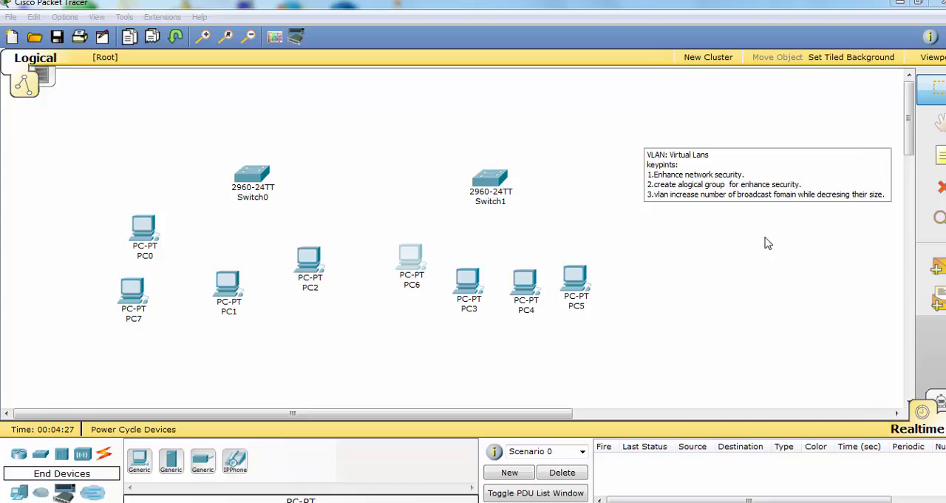
{"action": "left_click", "coordinate": [761, 265]}
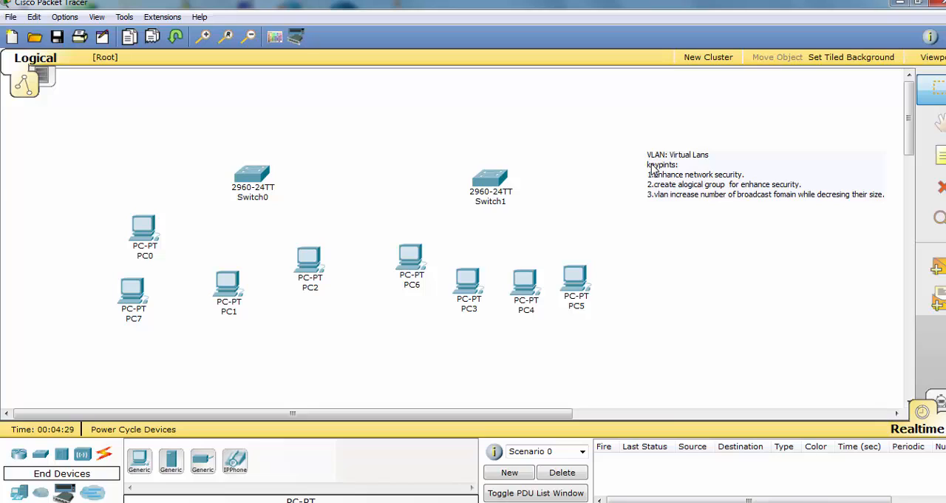
Move the VLAN note and both switches slightly higher in the workspace
{"action": "left_click_drag", "start_coordinate": [653, 167], "coordinate": [655, 147]}
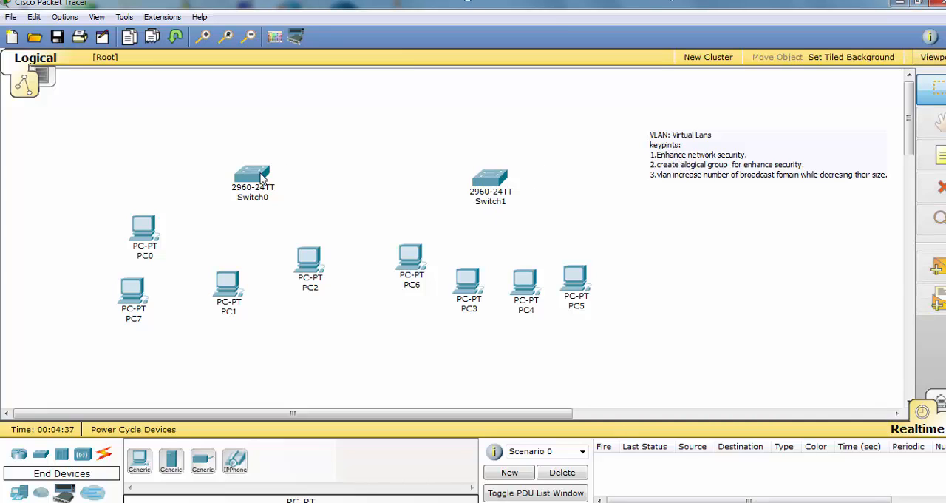
{"action": "left_click_drag", "start_coordinate": [257, 173], "coordinate": [257, 157]}
{"action": "left_click_drag", "start_coordinate": [484, 184], "coordinate": [479, 171]}
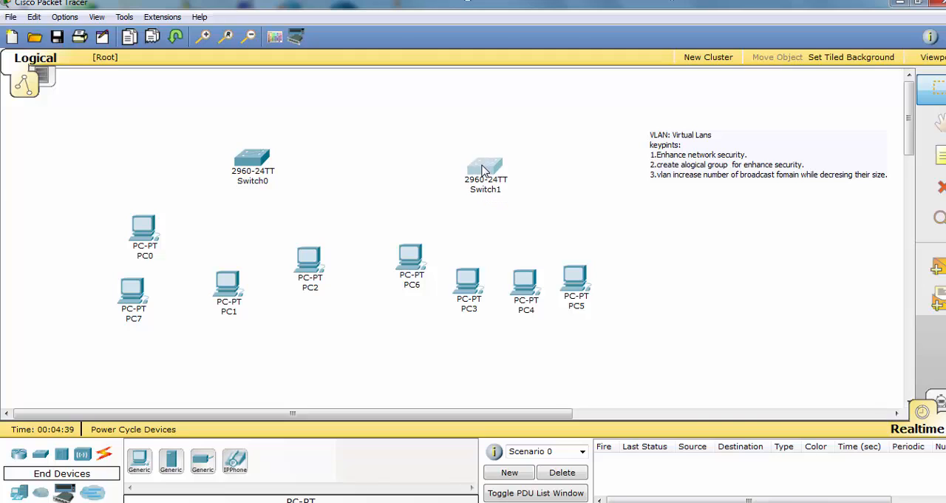
{"action": "left_click_drag", "start_coordinate": [249, 161], "coordinate": [249, 148]}
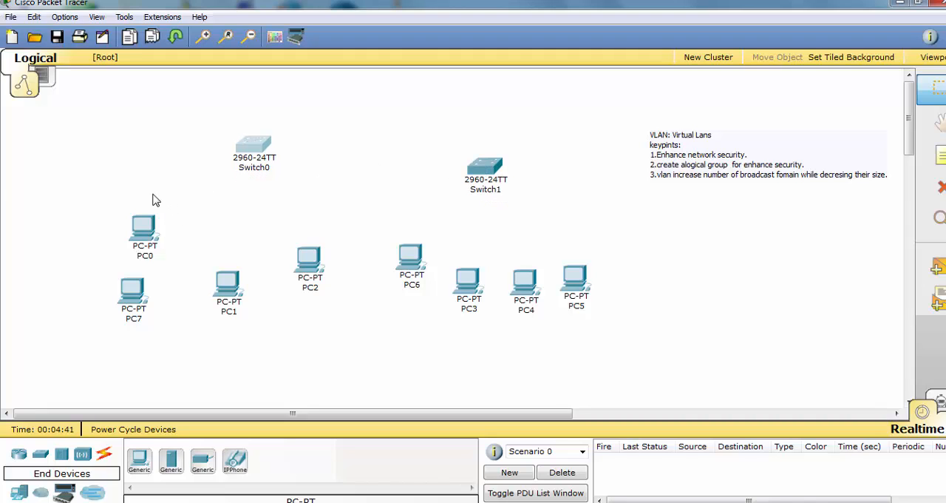
{"action": "left_click_drag", "start_coordinate": [146, 194], "coordinate": [266, 350]}
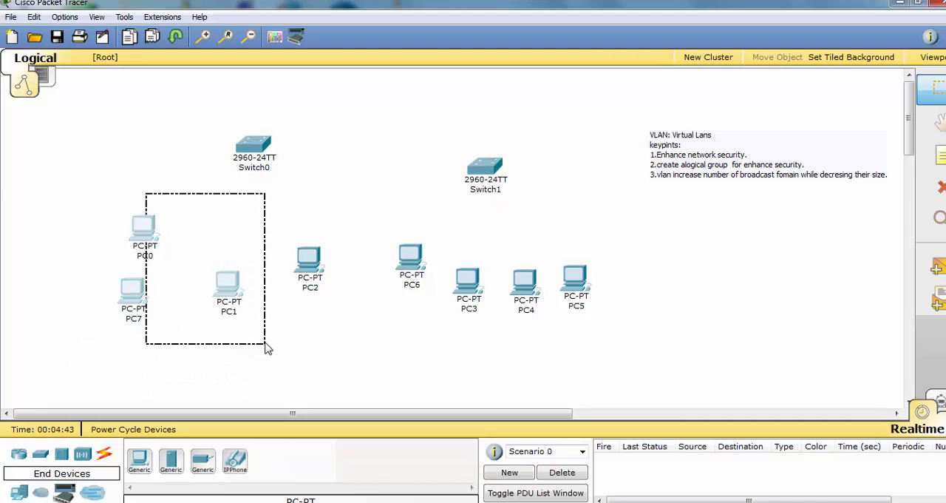
{"action": "left_click_drag", "start_coordinate": [477, 244], "coordinate": [703, 332]}
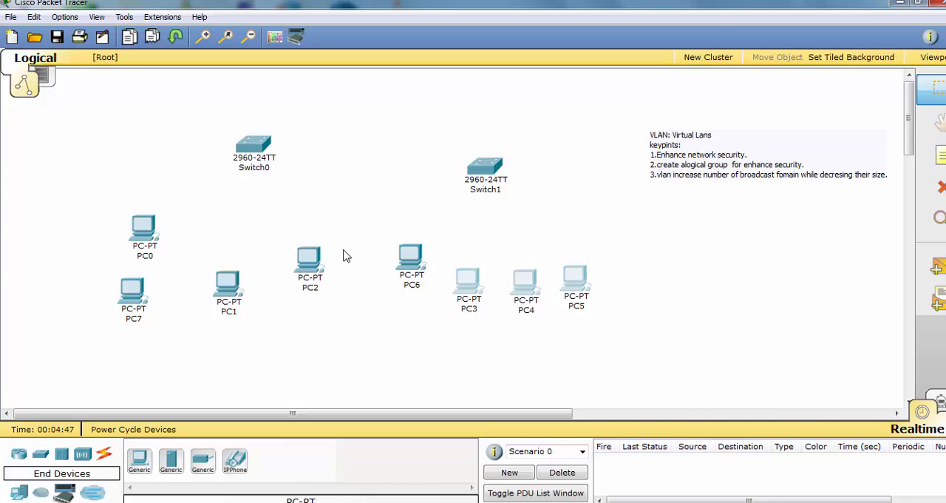
{"action": "left_click_drag", "start_coordinate": [491, 168], "coordinate": [495, 148]}
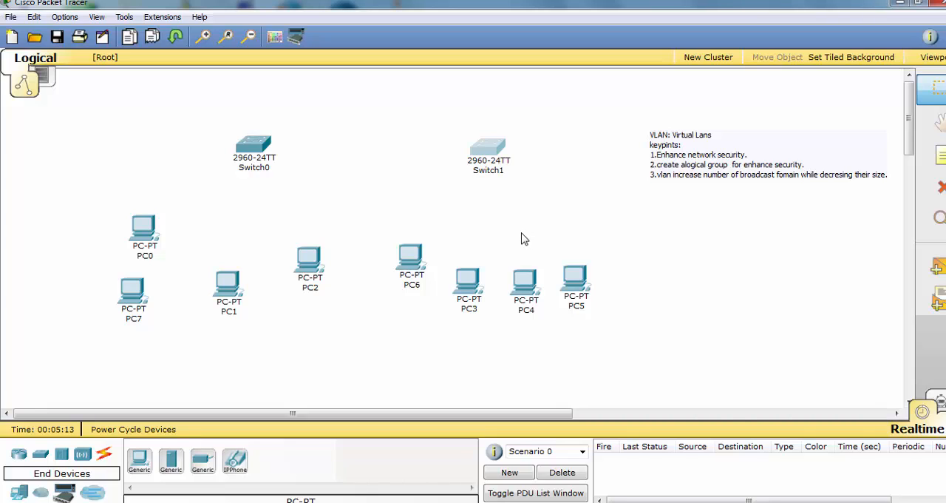
Connect Switch0's FastEthernet0/2 to PC0's FastEthernet port with a copper straight-through cable
{"action": "mouse_move", "coordinate": [264, 146]}
{"action": "mouse_move", "coordinate": [473, 281]}
{"action": "mouse_move", "coordinate": [257, 146]}
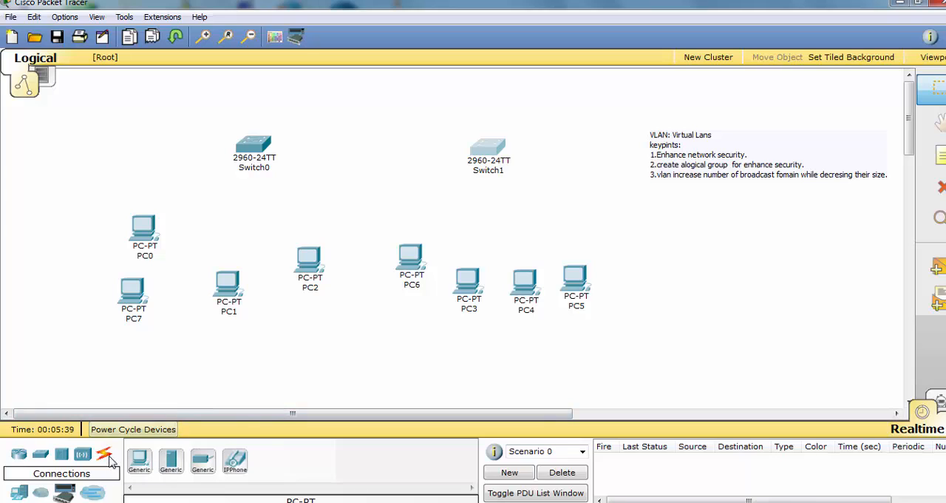
{"action": "left_click", "coordinate": [108, 457]}
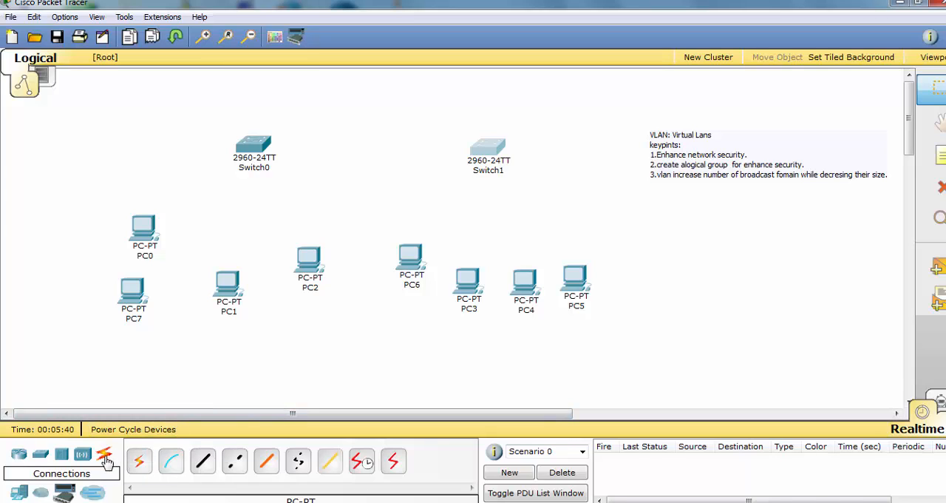
{"action": "left_click", "coordinate": [209, 466]}
{"action": "left_click", "coordinate": [253, 148]}
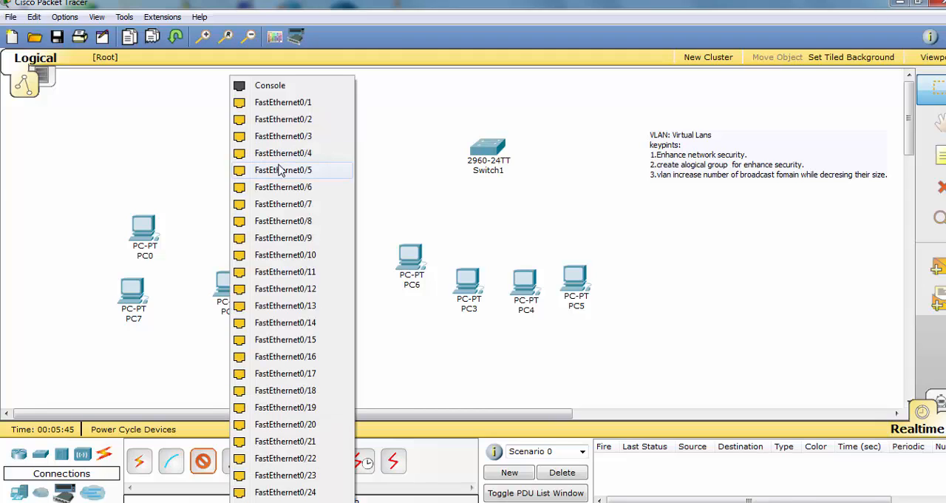
{"action": "left_click", "coordinate": [283, 119]}
{"action": "left_click", "coordinate": [145, 228]}
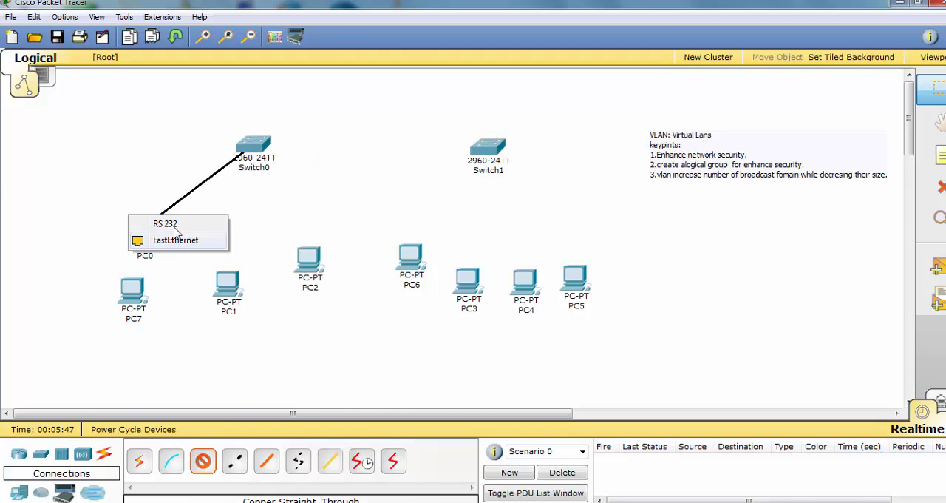
{"action": "left_click", "coordinate": [175, 240]}
Shift PC7 slightly to the right and cable it with copper straight-through from Switch0's FastEthernet0/3 to its FastEthernet port
{"action": "left_click_drag", "start_coordinate": [130, 306], "coordinate": [162, 306]}
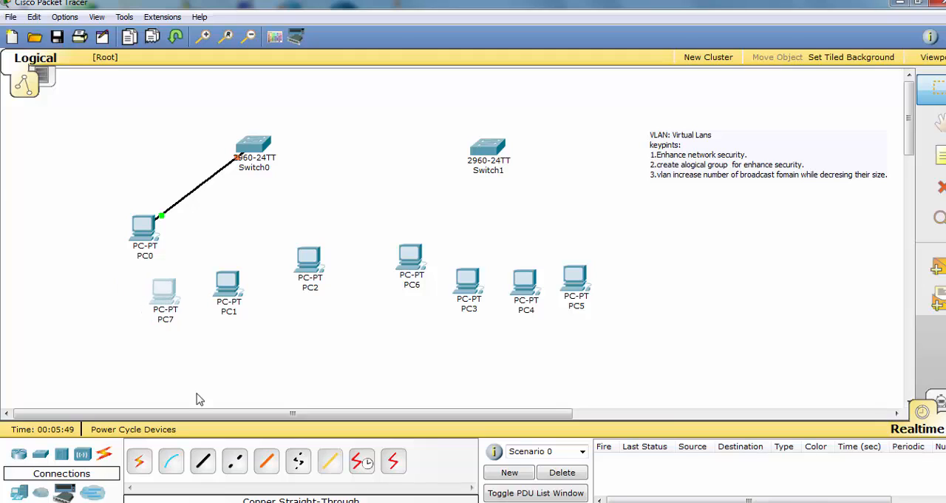
{"action": "left_click", "coordinate": [204, 462]}
{"action": "left_click", "coordinate": [258, 163]}
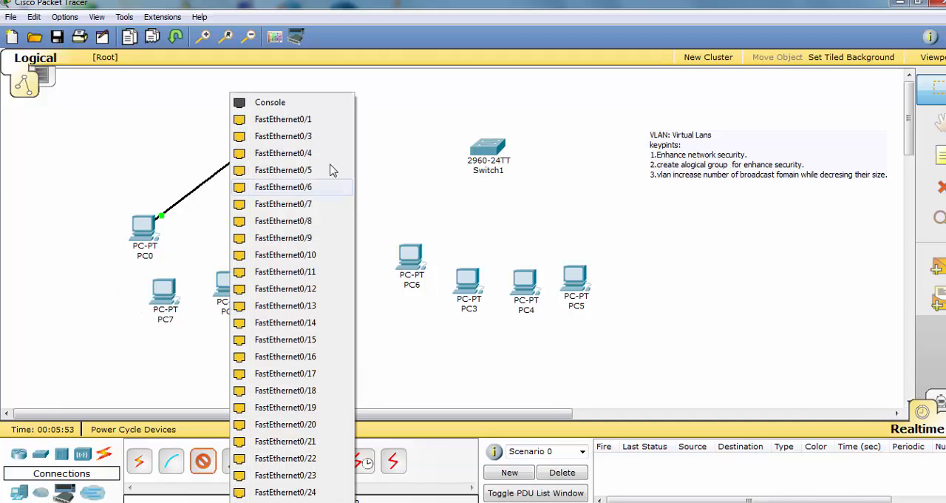
{"action": "left_click", "coordinate": [295, 136]}
{"action": "left_click", "coordinate": [166, 292]}
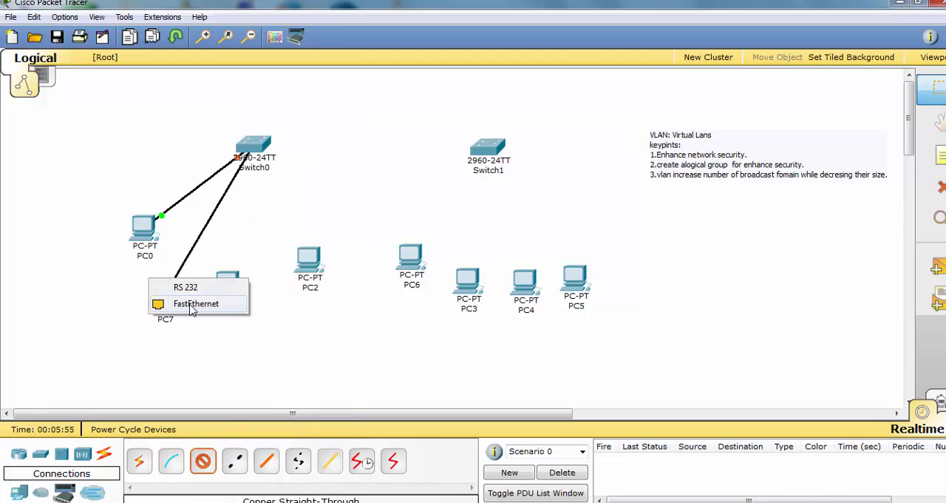
{"action": "left_click", "coordinate": [190, 305]}
Connect Switch0 to PC1 with a copper straight-through cable, using free FastEthernet ports
{"action": "left_click", "coordinate": [203, 462]}
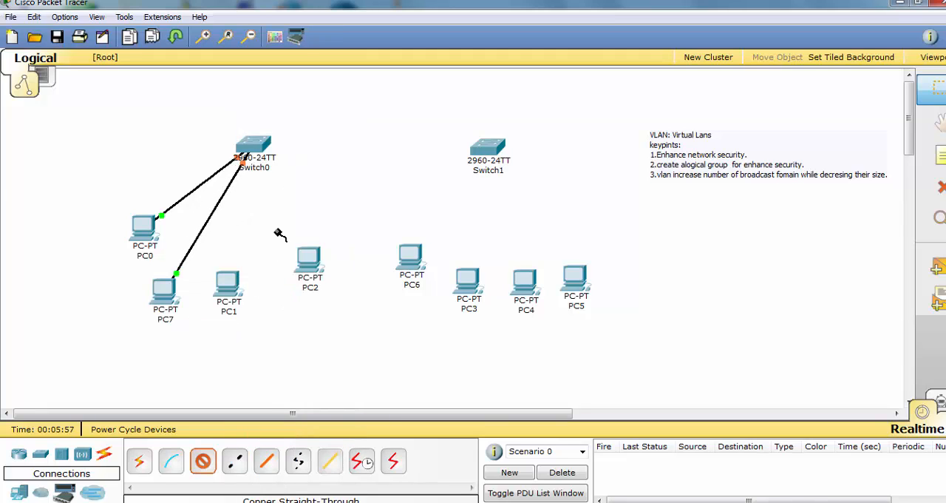
{"action": "left_click", "coordinate": [259, 156]}
{"action": "left_click", "coordinate": [296, 168]}
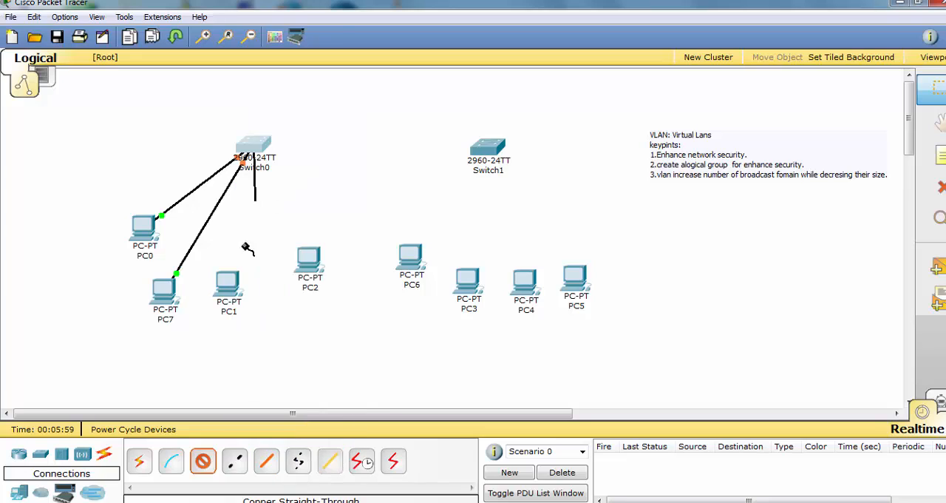
{"action": "left_click", "coordinate": [227, 284]}
{"action": "left_click", "coordinate": [229, 296]}
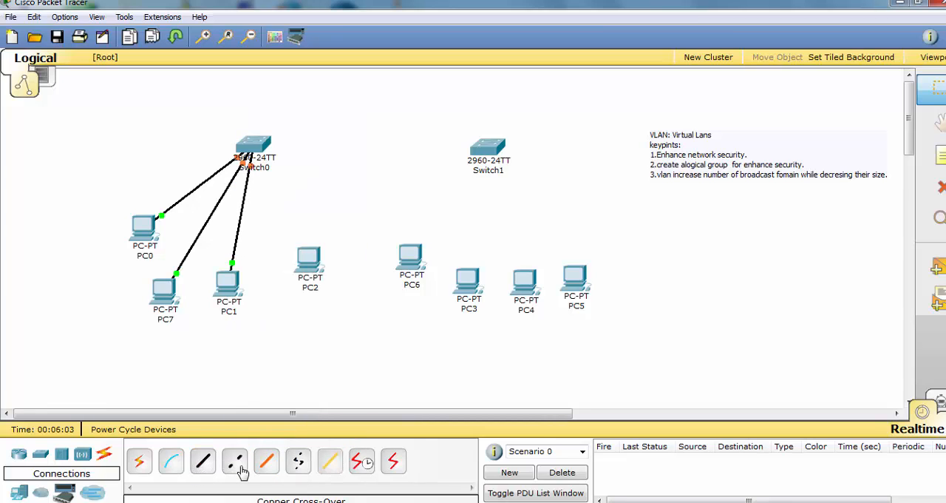
Connect Switch0 to PC2 with a copper straight-through cable, using free FastEthernet ports
{"action": "left_click", "coordinate": [204, 467]}
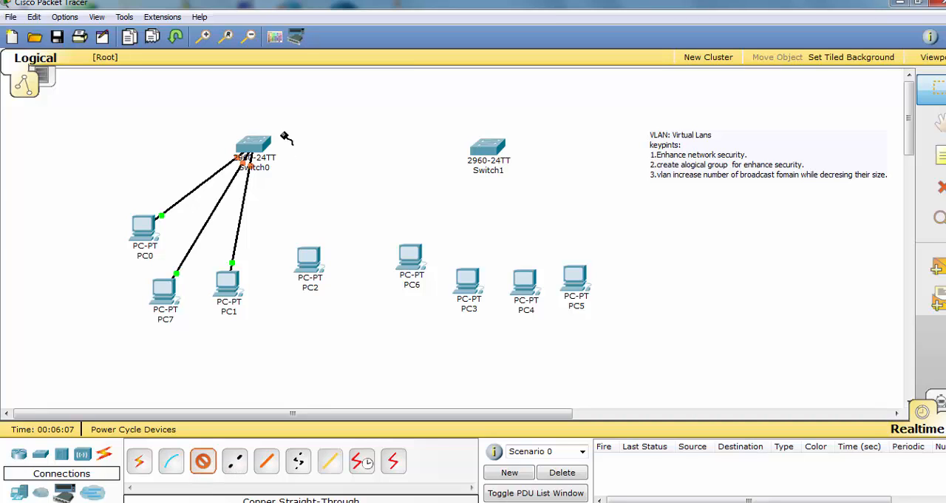
{"action": "left_click", "coordinate": [254, 148]}
{"action": "left_click", "coordinate": [310, 186]}
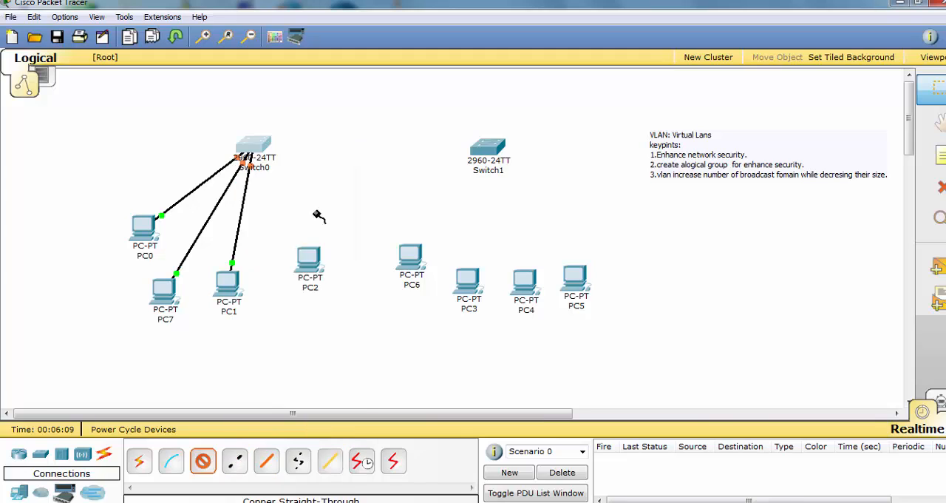
{"action": "left_click", "coordinate": [309, 272]}
{"action": "left_click", "coordinate": [309, 272]}
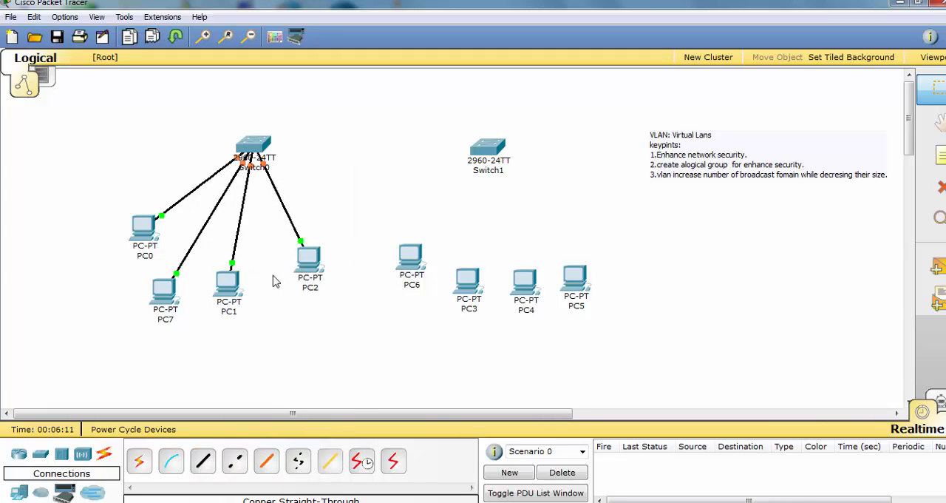
Rearrange the PCs under Switch0 into two pairs, with PC0 beside PC7 and PC1 beside PC2
{"action": "left_click_drag", "start_coordinate": [246, 292], "coordinate": [282, 303]}
{"action": "left_click_drag", "start_coordinate": [319, 269], "coordinate": [342, 277]}
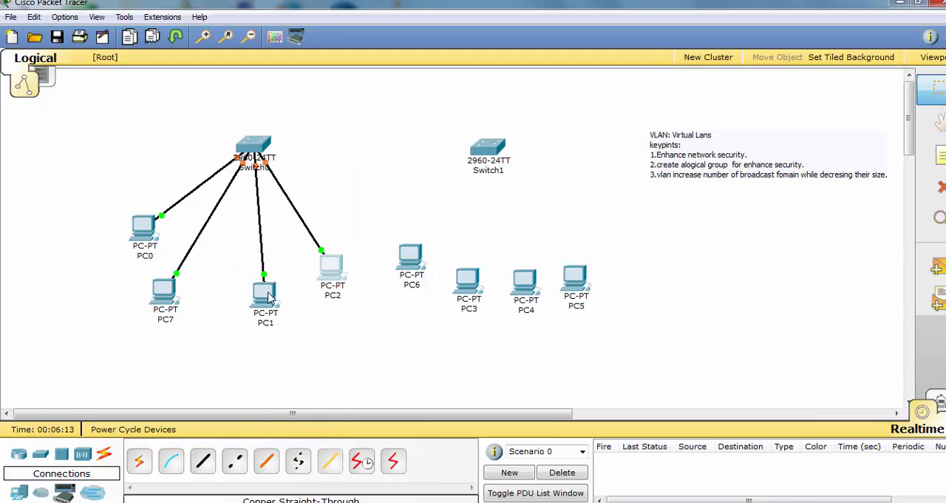
{"action": "left_click_drag", "start_coordinate": [266, 295], "coordinate": [289, 301]}
{"action": "left_click_drag", "start_coordinate": [160, 304], "coordinate": [178, 281]}
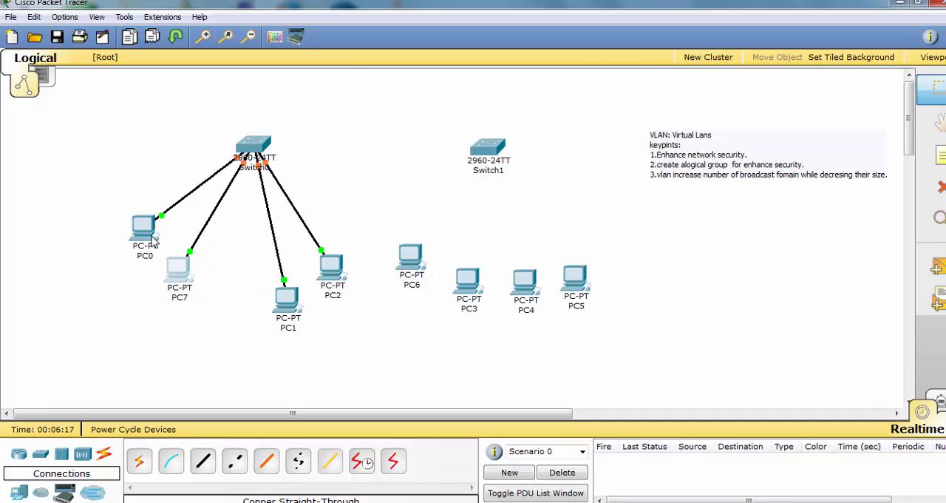
{"action": "left_click_drag", "start_coordinate": [154, 239], "coordinate": [151, 242]}
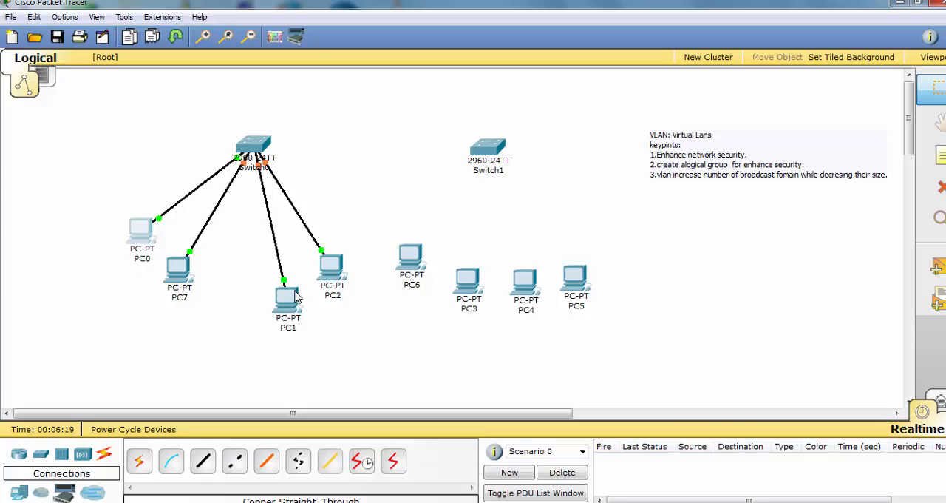
{"action": "left_click_drag", "start_coordinate": [295, 296], "coordinate": [290, 277]}
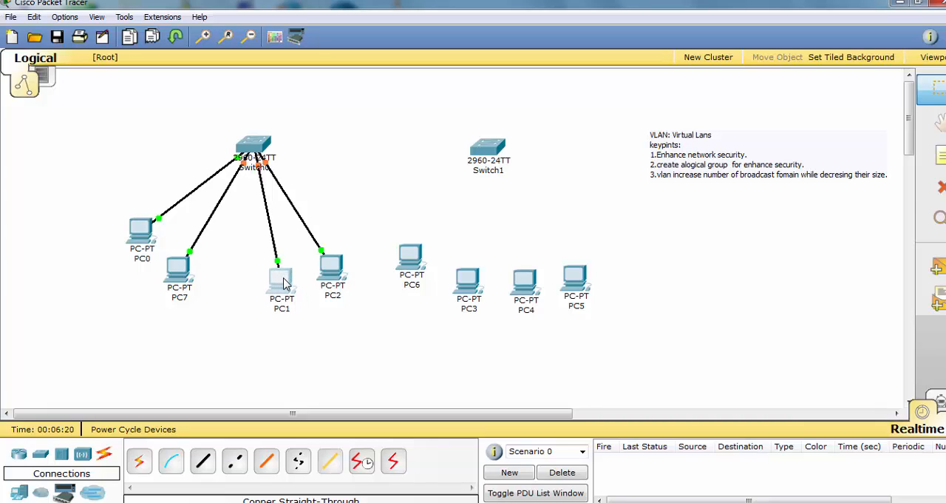
Add a note reading "Vlan 10" and place it just below PC0, beside PC7
{"action": "left_click", "coordinate": [929, 159]}
{"action": "left_click", "coordinate": [98, 233]}
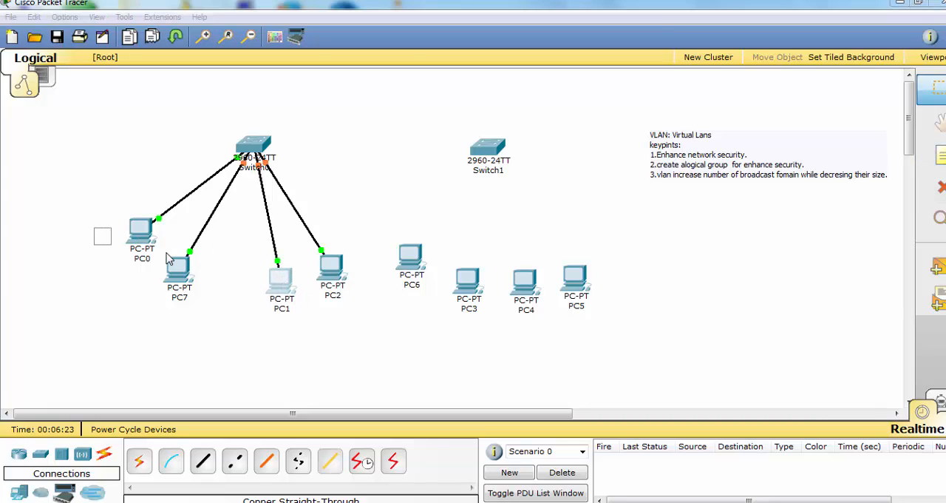
{"action": "type", "text": "Vlan 10"}
{"action": "left_click", "coordinate": [129, 314]}
{"action": "left_click_drag", "start_coordinate": [117, 237], "coordinate": [149, 283]}
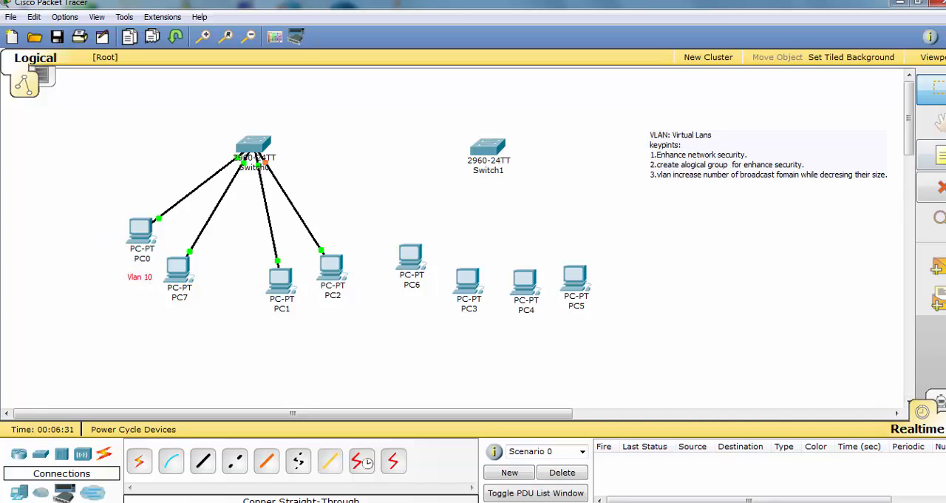
Add a note reading "Vlan 20" and place it just below PC2, beside PC1's label
{"action": "left_click", "coordinate": [937, 156]}
{"action": "left_click", "coordinate": [329, 313]}
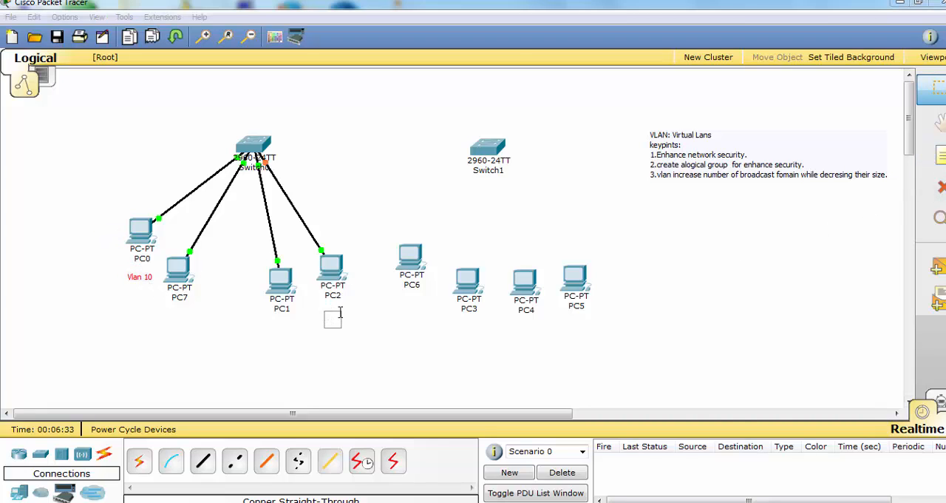
{"action": "type", "text": "Vlan 20"}
{"action": "left_click", "coordinate": [397, 356]}
{"action": "left_click_drag", "start_coordinate": [348, 323], "coordinate": [320, 316]}
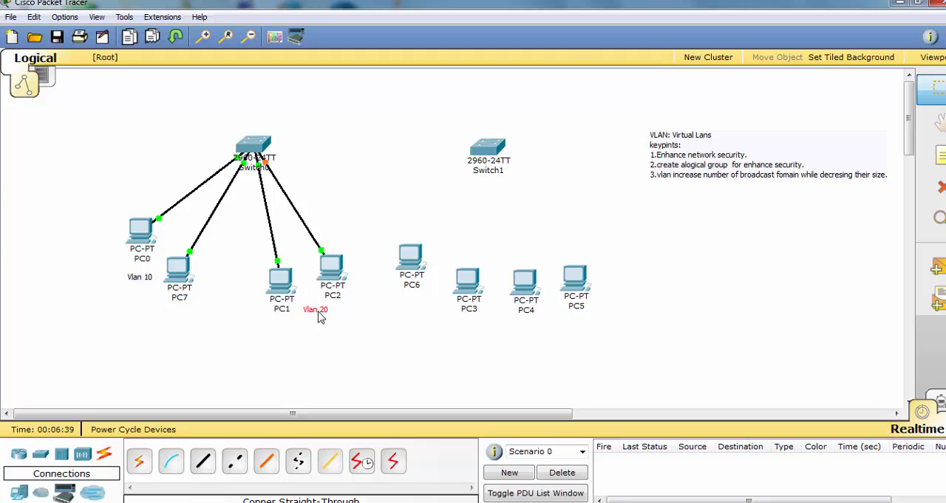
Delete PC4 and PC5 from the workspace
{"action": "left_click", "coordinate": [575, 278]}
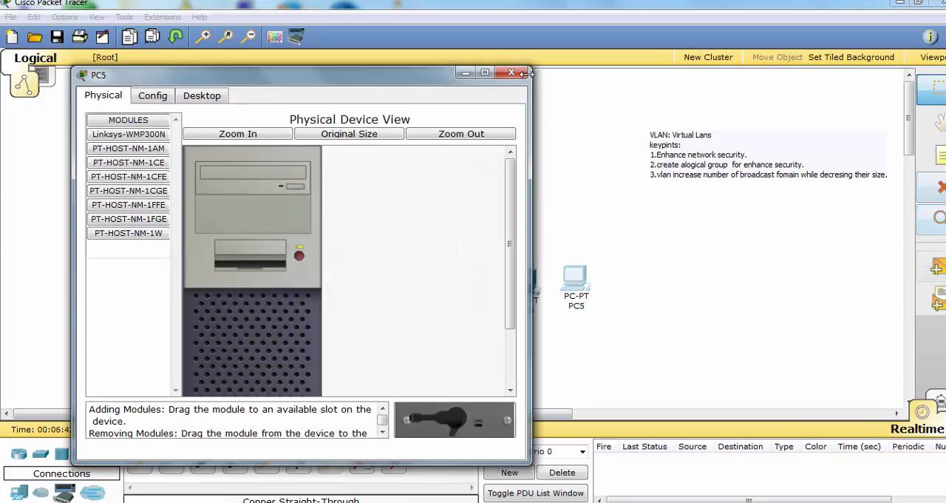
{"action": "left_click", "coordinate": [939, 188]}
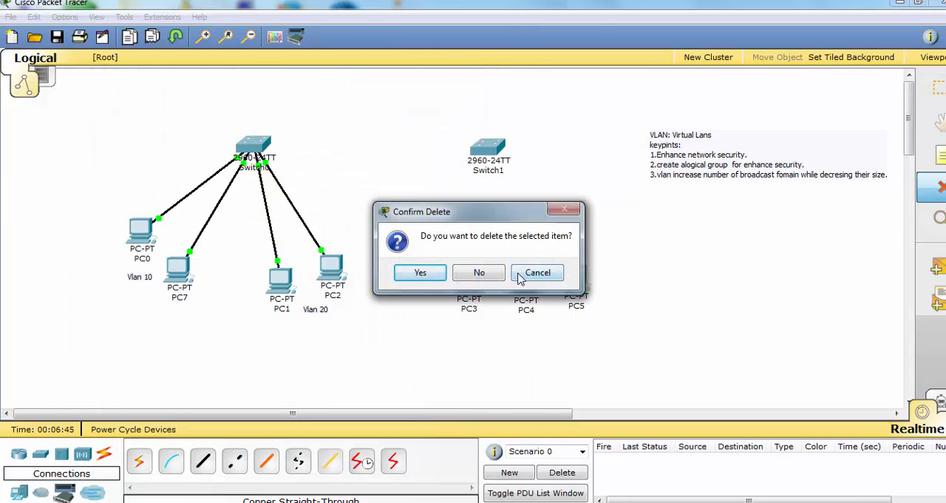
{"action": "left_click", "coordinate": [497, 272]}
{"action": "left_click", "coordinate": [526, 279]}
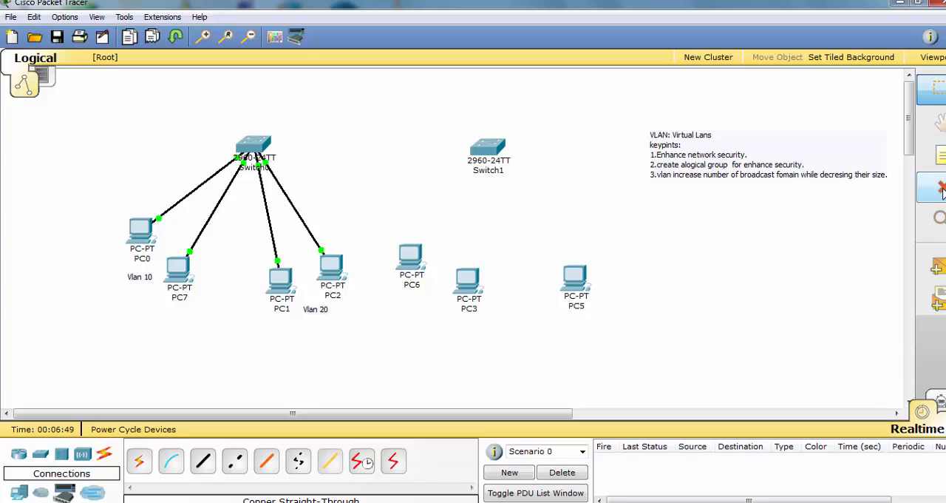
{"action": "left_click", "coordinate": [939, 188]}
{"action": "left_click", "coordinate": [575, 275]}
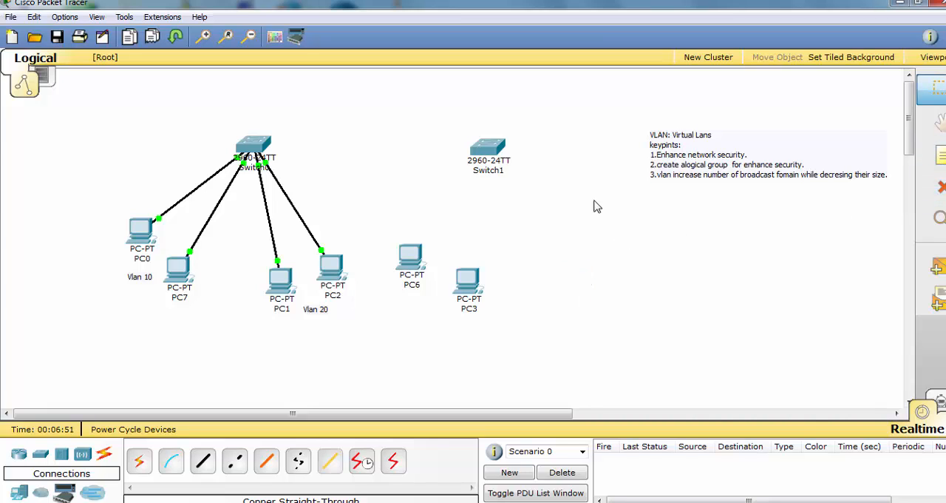
Spread PC6 and PC3 apart beneath Switch1, with PC6 to its lower left and PC3 to its lower right
{"action": "left_click_drag", "start_coordinate": [469, 277], "coordinate": [525, 258]}
{"action": "left_click_drag", "start_coordinate": [420, 260], "coordinate": [462, 266]}
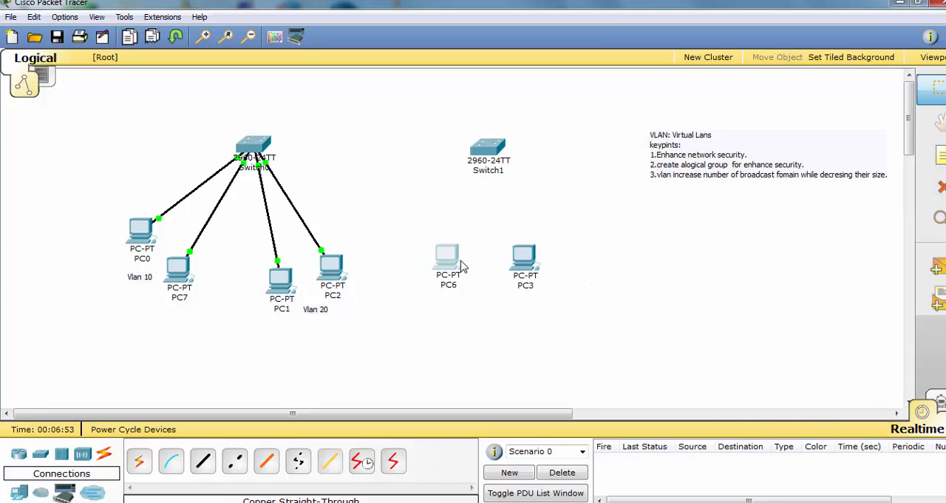
{"action": "left_click_drag", "start_coordinate": [538, 270], "coordinate": [559, 271]}
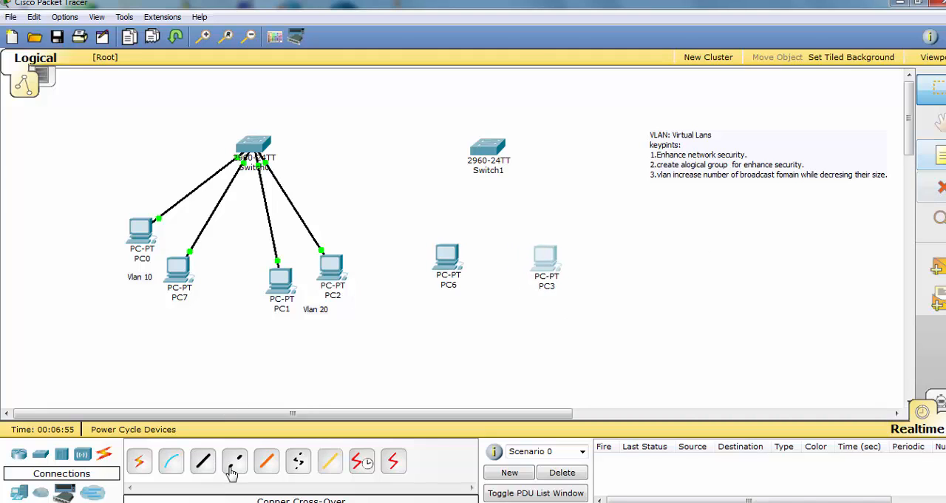
Connect Switch1's FastEthernet0/2 to PC6 with a copper straight-through cable
{"action": "left_click", "coordinate": [205, 465]}
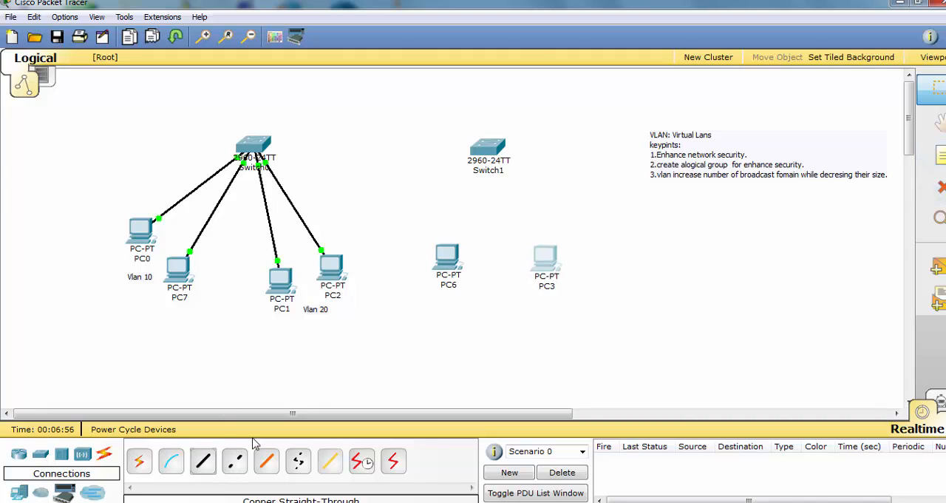
{"action": "left_click", "coordinate": [487, 152]}
{"action": "left_click", "coordinate": [523, 120]}
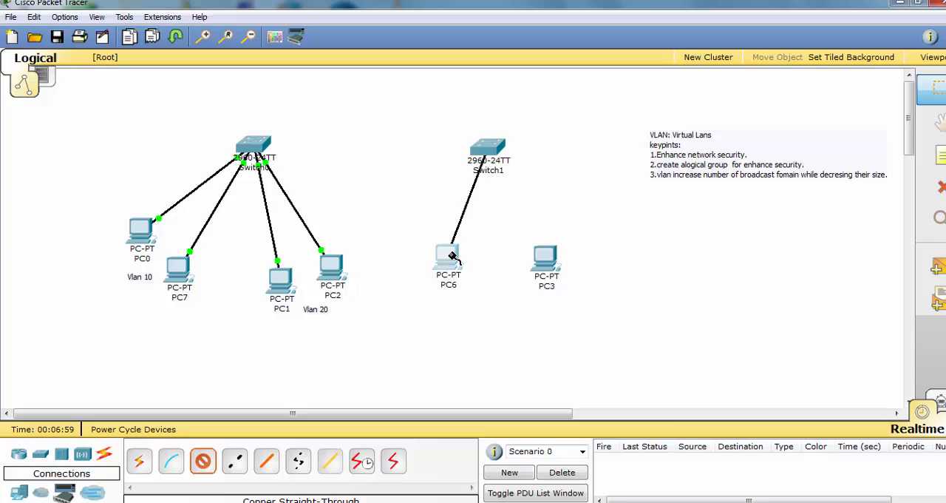
{"action": "left_click", "coordinate": [446, 274]}
{"action": "left_click", "coordinate": [446, 270]}
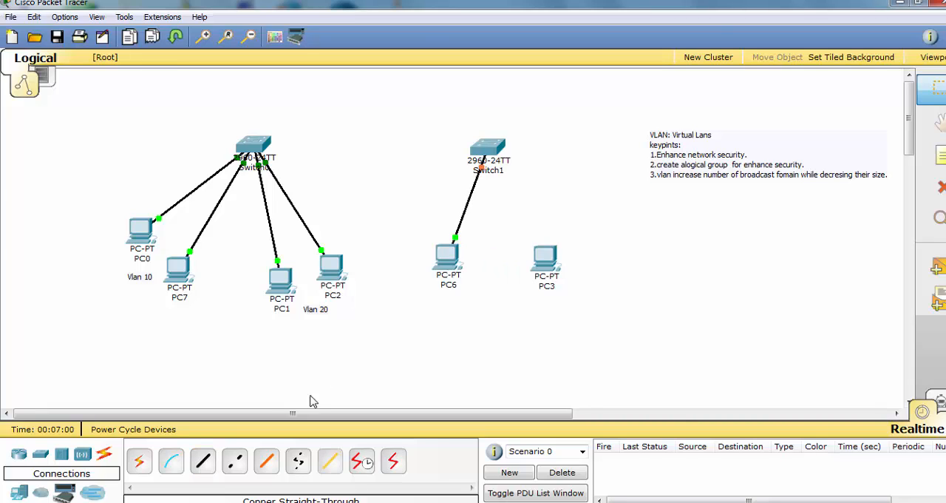
Connect Switch1's FastEthernet0/3 to PC3 with a copper straight-through cable
{"action": "left_click", "coordinate": [205, 464]}
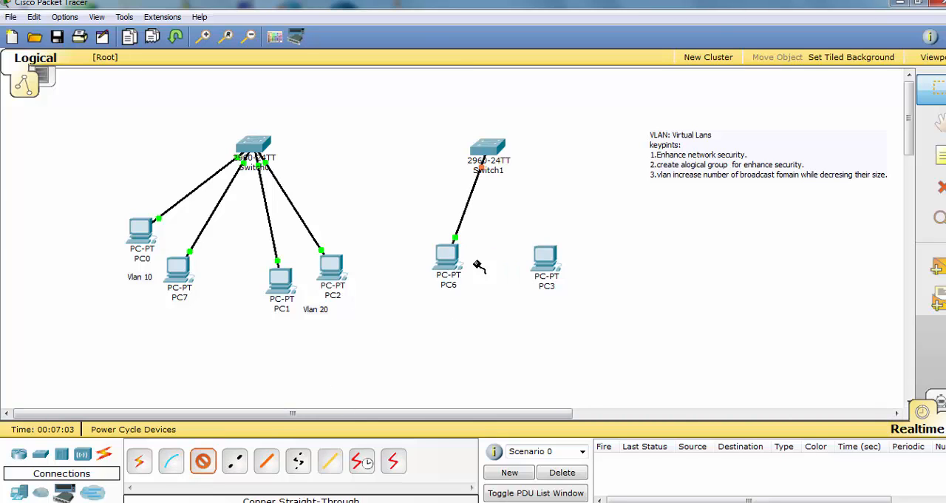
{"action": "left_click", "coordinate": [487, 157]}
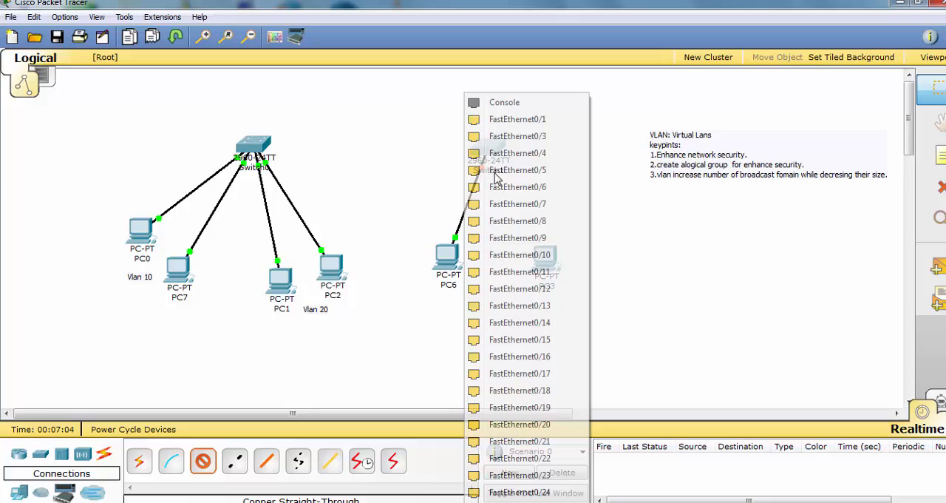
{"action": "left_click", "coordinate": [544, 138]}
{"action": "left_click", "coordinate": [551, 264]}
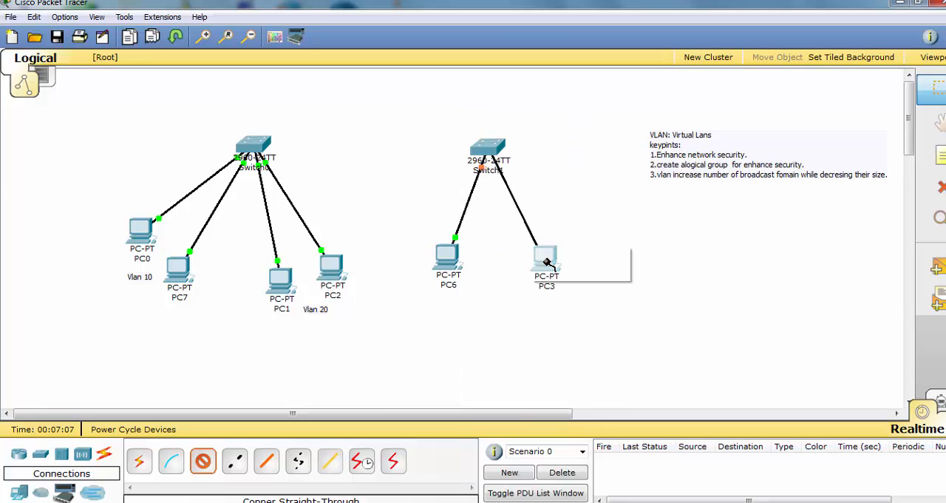
{"action": "left_click", "coordinate": [557, 271]}
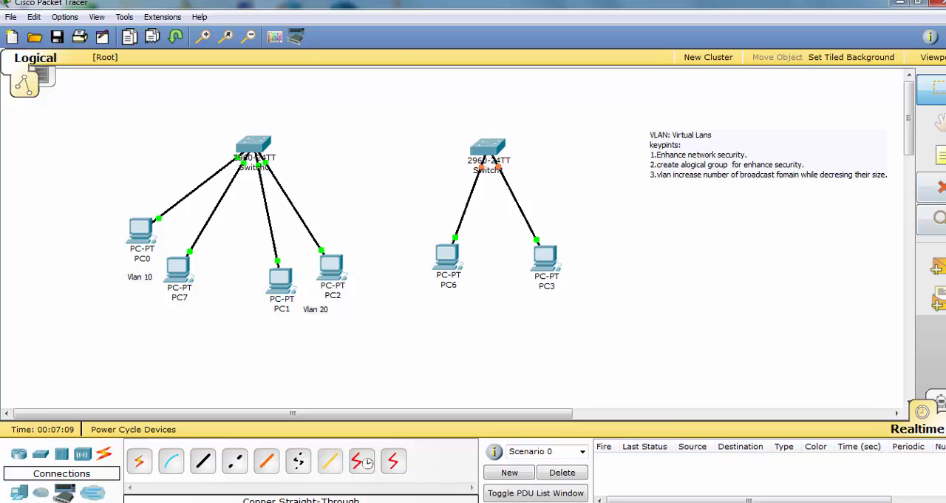
Add a "Vlan 10" note between PC6 and PC3, directly beside PC6
{"action": "left_click", "coordinate": [467, 257]}
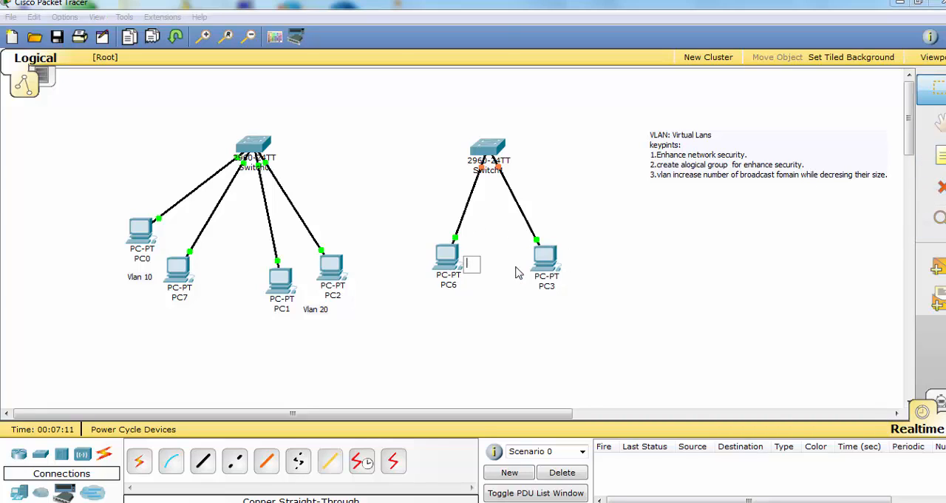
{"action": "type", "text": "Vlan 10"}
{"action": "left_click", "coordinate": [592, 271]}
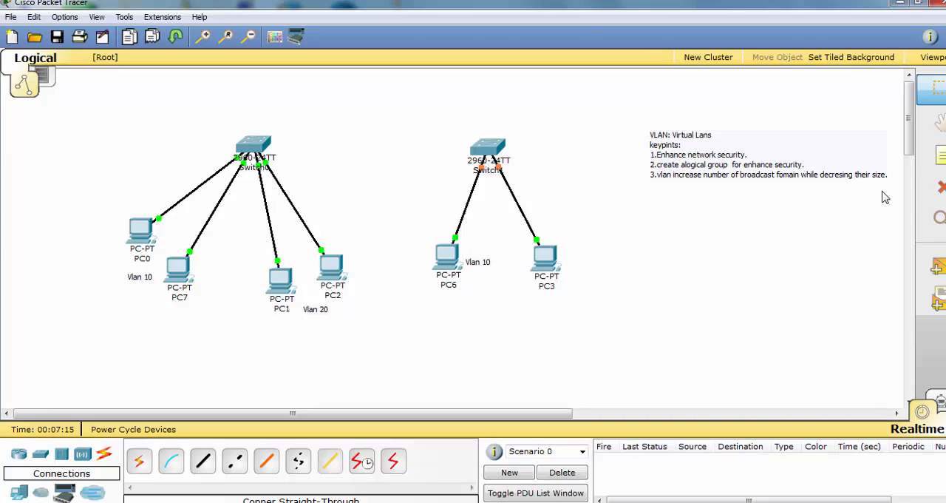
Add a "Vlan20" note for PC3, move it onto that PC's icon, and shift PC6 slightly away from its Vlan 10 note
{"action": "left_click", "coordinate": [940, 156]}
{"action": "left_click", "coordinate": [588, 271]}
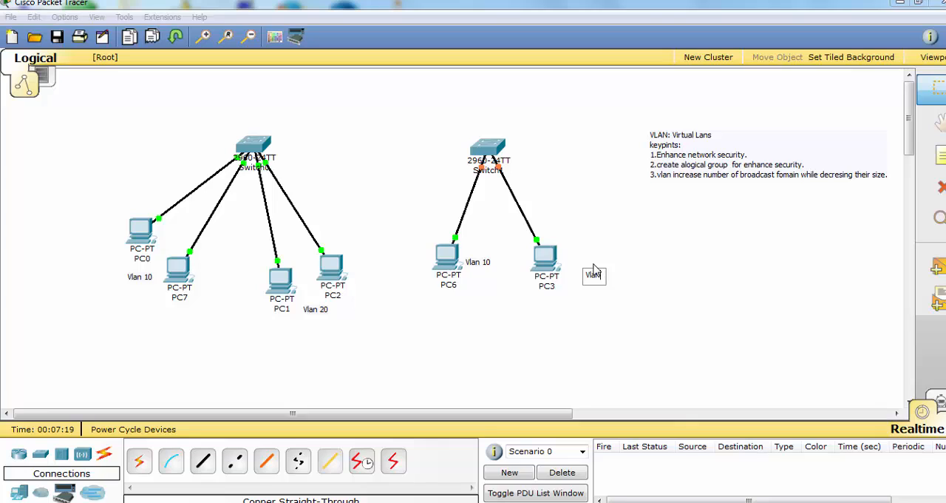
{"action": "left_click", "coordinate": [631, 292]}
{"action": "left_click_drag", "start_coordinate": [597, 280], "coordinate": [556, 267]}
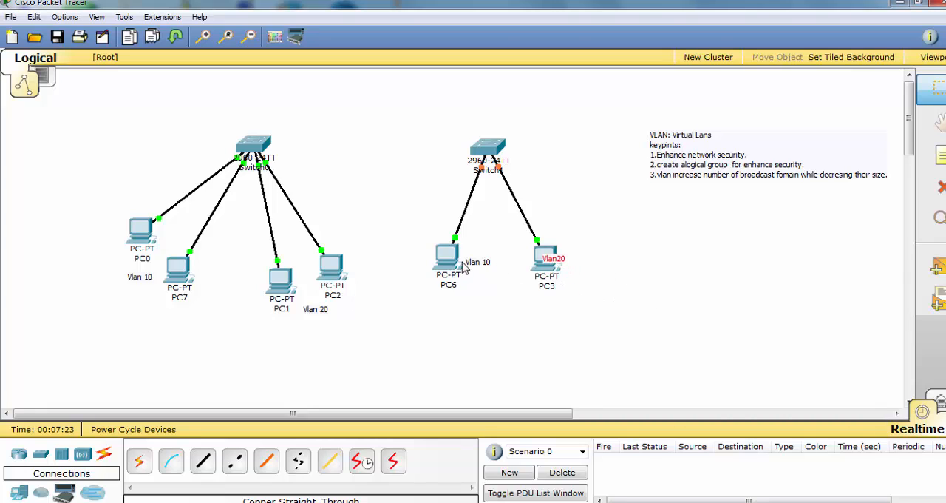
{"action": "left_click_drag", "start_coordinate": [465, 268], "coordinate": [457, 271]}
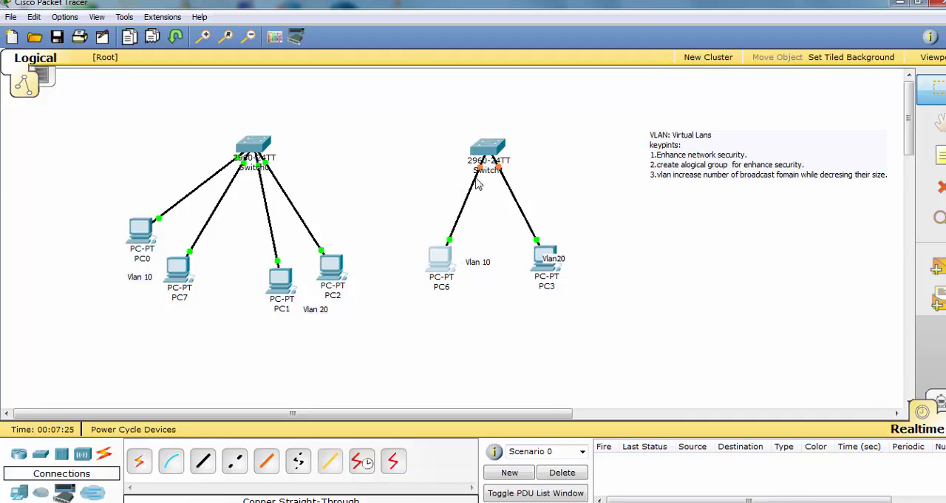
Label Switch1's links with notes near the switch: "F0/2" on the PC6 cable and "F0/3" on the PC3 cable
{"action": "mouse_move", "coordinate": [479, 172]}
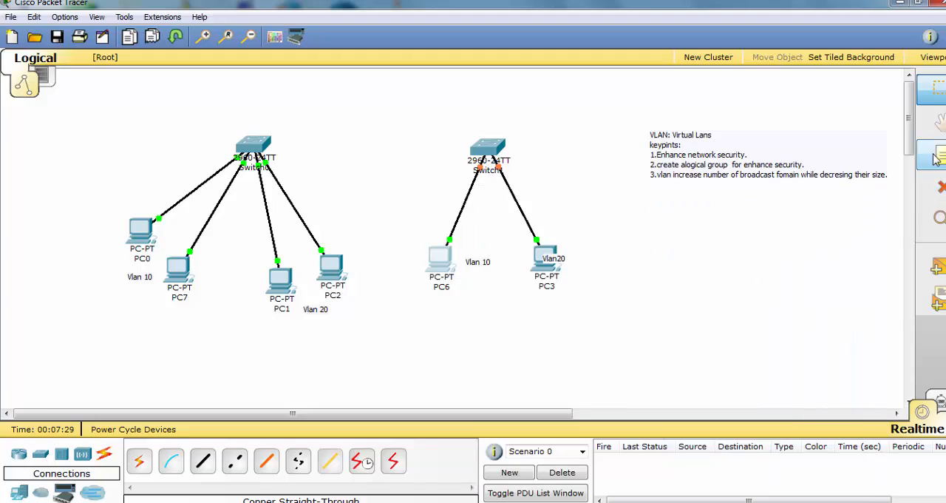
{"action": "left_click", "coordinate": [465, 180]}
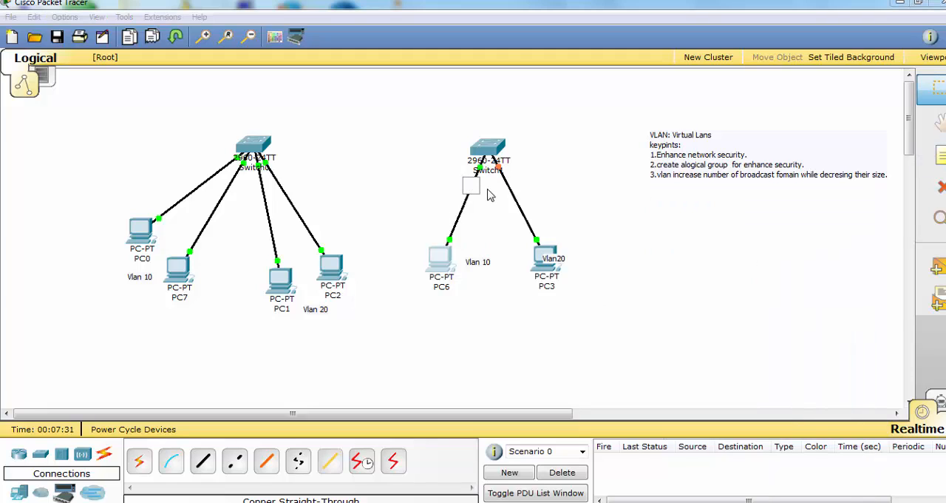
{"action": "type", "text": "F0/2"}
{"action": "left_click", "coordinate": [580, 193]}
{"action": "left_click", "coordinate": [938, 159]}
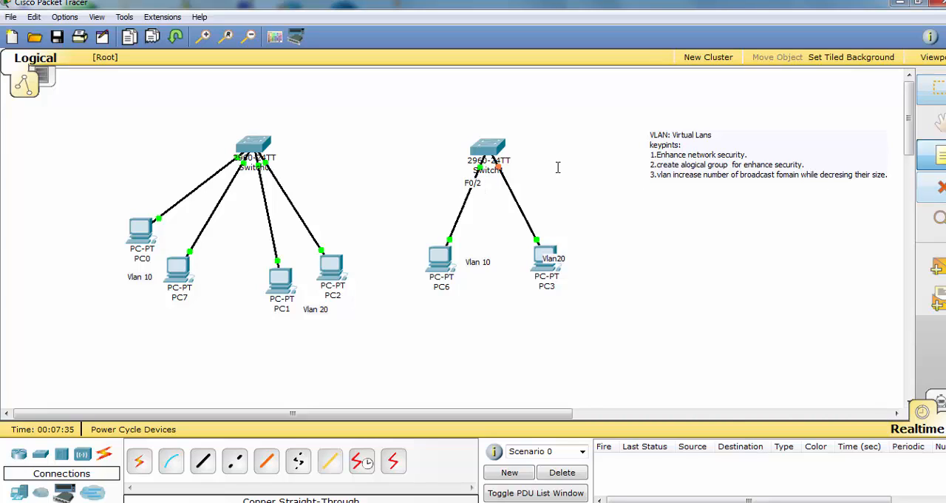
{"action": "left_click", "coordinate": [519, 181]}
{"action": "type", "text": "F"}
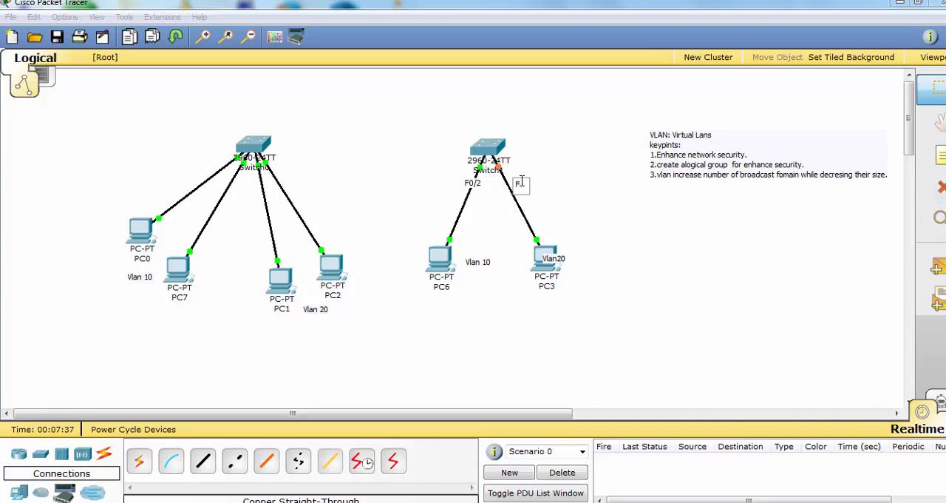
{"action": "type", "text": "0/3"}
{"action": "left_click", "coordinate": [613, 221]}
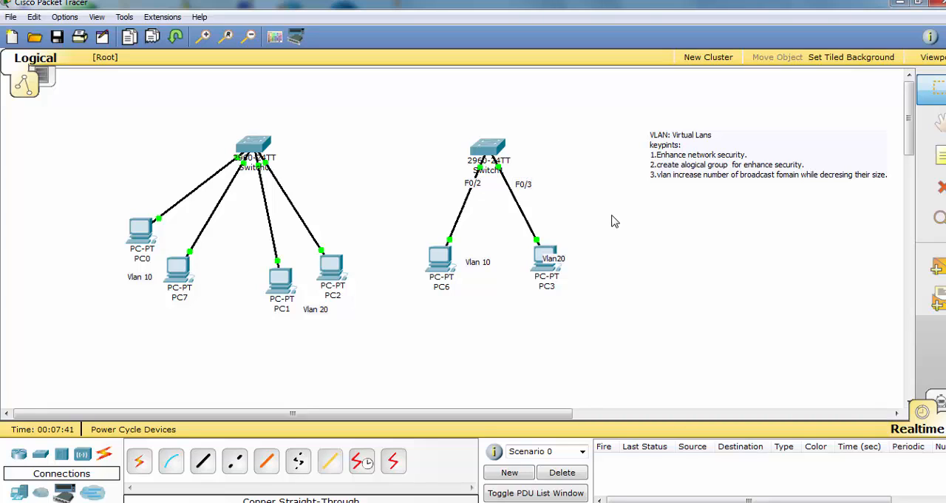
Label Switch0's links with notes near the switch: "f0/2" on the PC0 cable and "F0/3" on the PC7 cable
{"action": "left_click", "coordinate": [215, 169]}
{"action": "type", "text": "f0/2"}
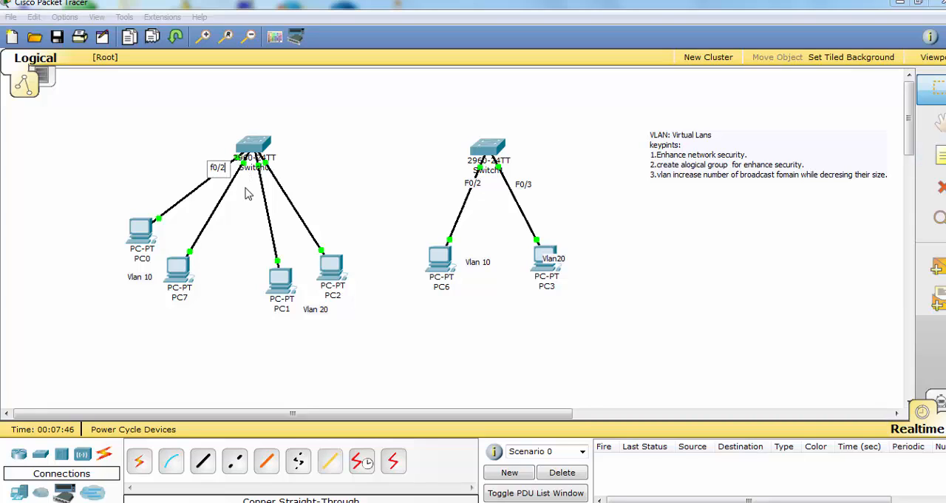
{"action": "left_click", "coordinate": [248, 188]}
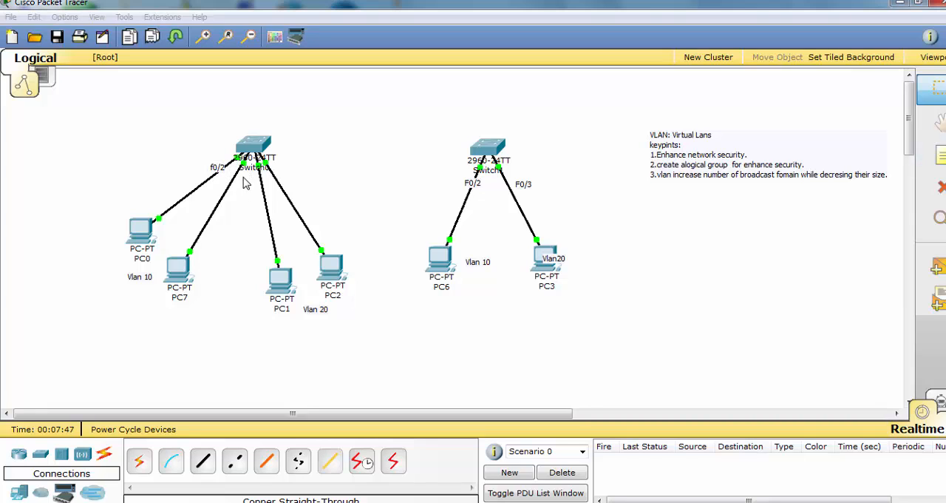
{"action": "left_click", "coordinate": [940, 157]}
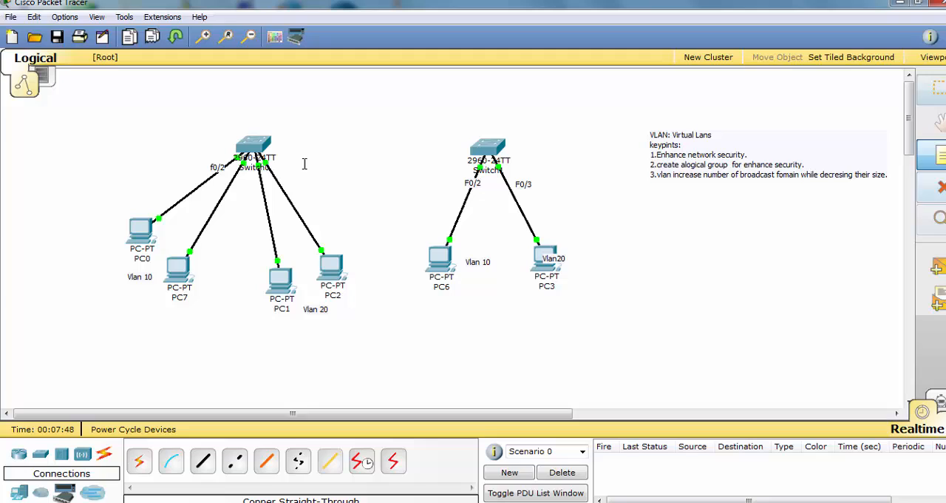
{"action": "left_click", "coordinate": [245, 184]}
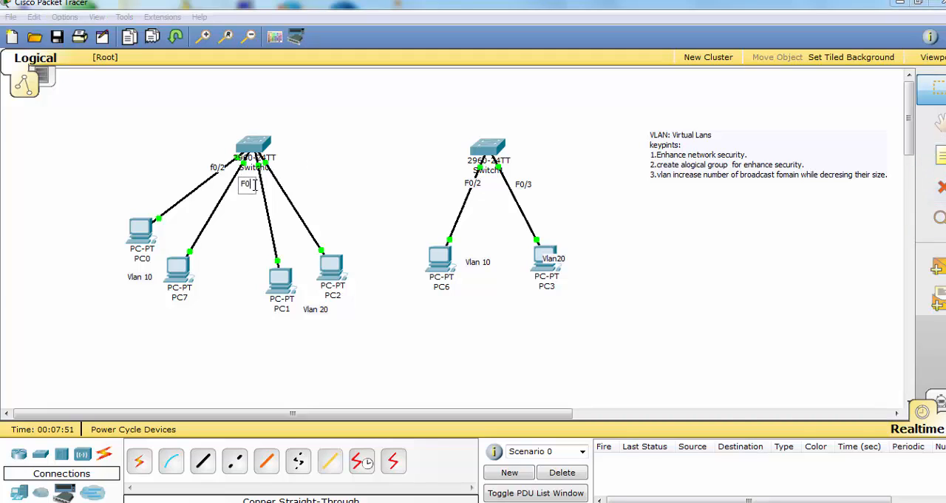
{"action": "left_click", "coordinate": [284, 210]}
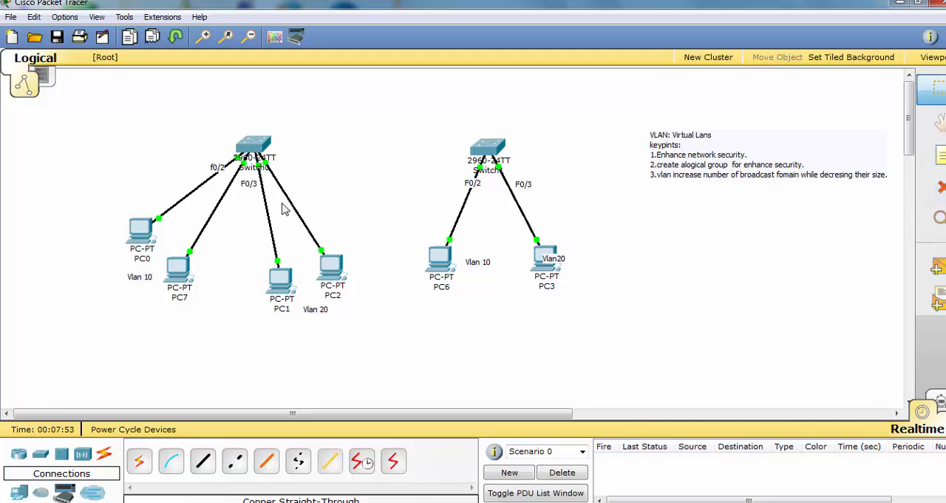
Add a "Fo/4" note beside Switch0's PC2 cable and an "F0/3" note on the PC1 cable, repositioning the F0/3 notes along their cables
{"action": "left_click", "coordinate": [312, 178]}
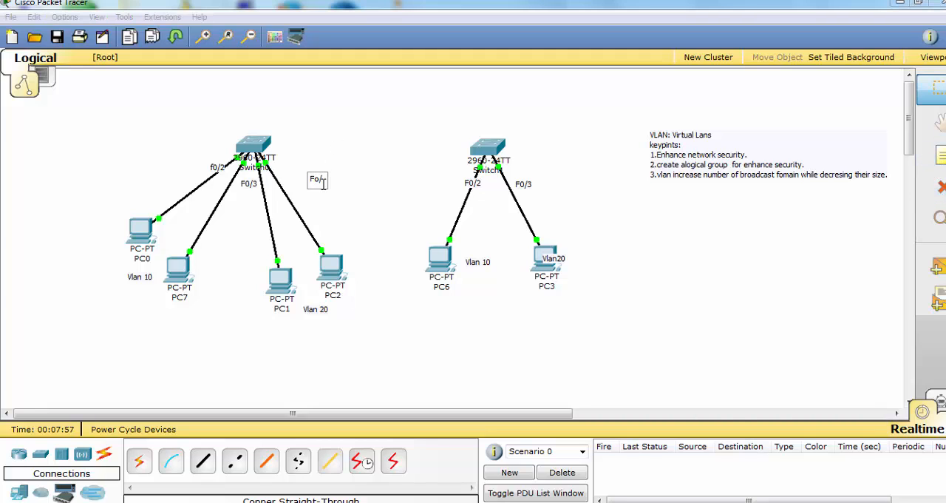
{"action": "type", "text": "Fo/4"}
{"action": "left_click", "coordinate": [393, 214]}
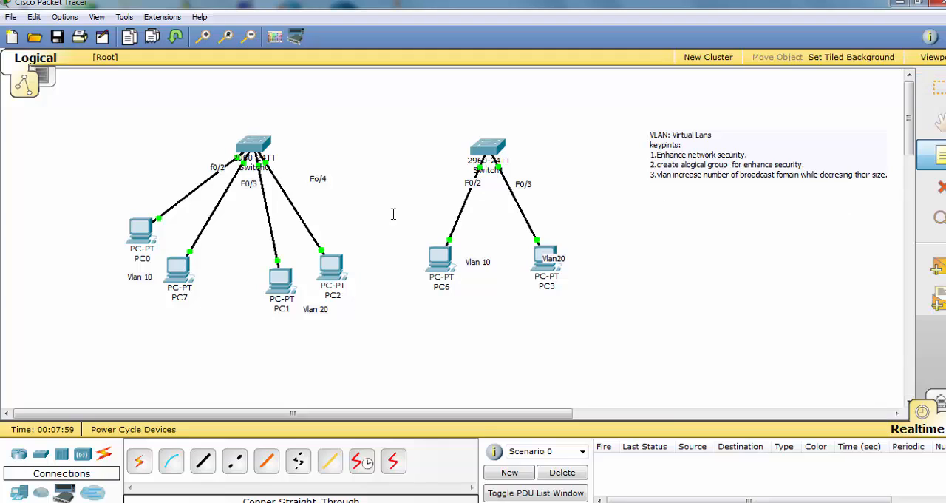
{"action": "left_click", "coordinate": [282, 210]}
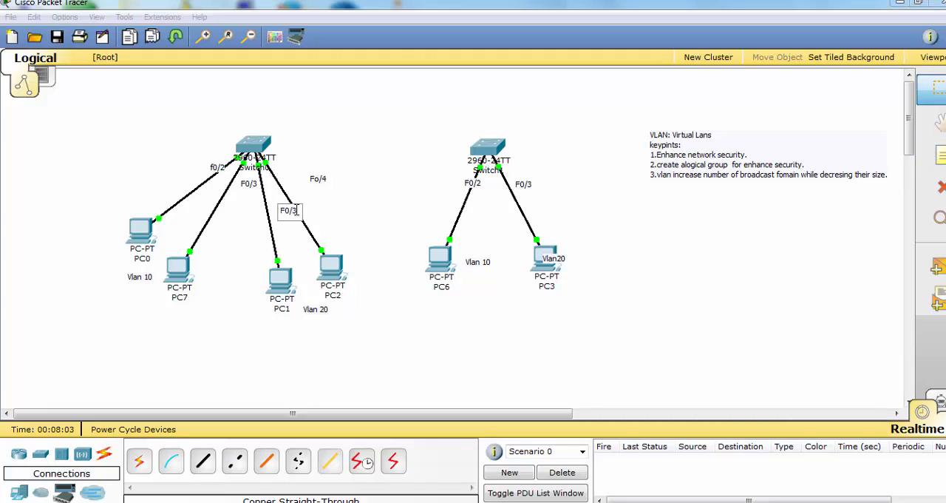
{"action": "left_click", "coordinate": [290, 244]}
{"action": "left_click_drag", "start_coordinate": [286, 216], "coordinate": [246, 187]}
{"action": "left_click", "coordinate": [277, 201]}
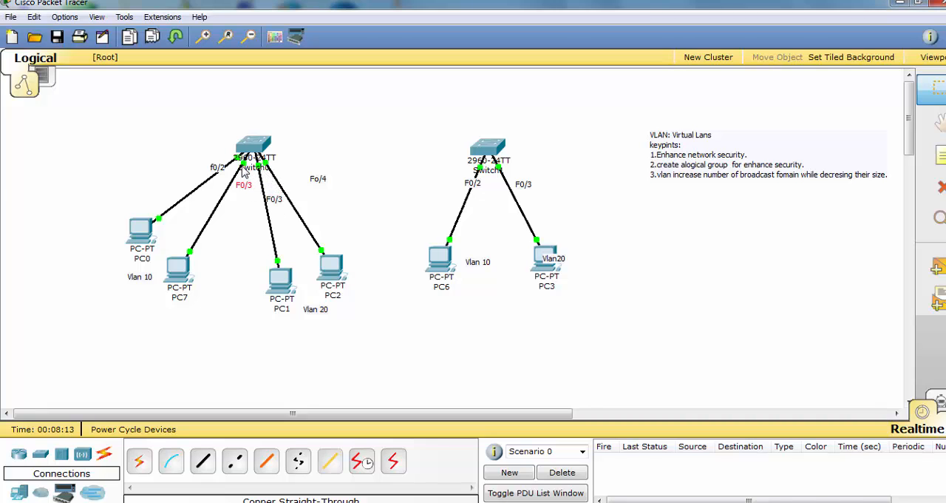
Correct Switch0's port notes to read "Fo/5" beside the PC2 cable and "F0/4" on the PC1 cable
{"action": "mouse_move", "coordinate": [244, 172]}
{"action": "double_click", "coordinate": [325, 184]}
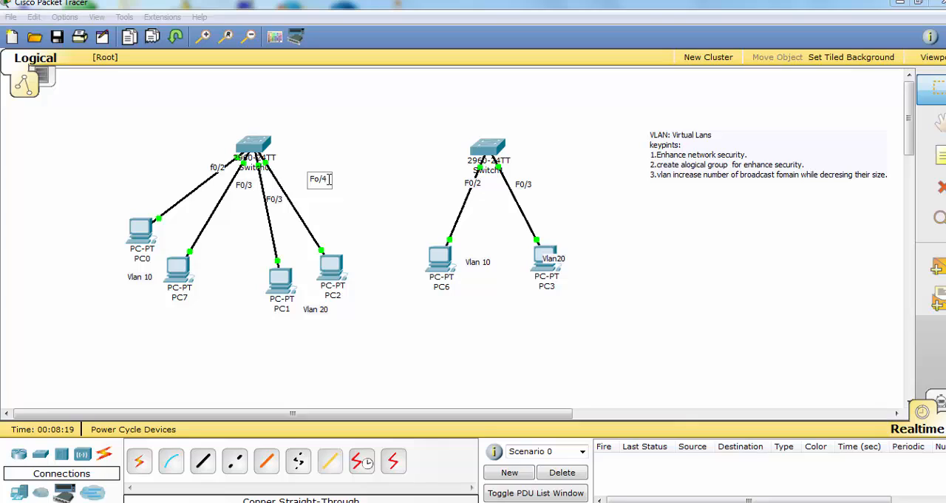
{"action": "double_click", "coordinate": [278, 199]}
{"action": "type", "text": "4"}
{"action": "left_click", "coordinate": [294, 221]}
Gather the four port notes close to Switch0, spread PC1 and PC2 apart, and place the Vlan 20 note between them
{"action": "left_click_drag", "start_coordinate": [276, 200], "coordinate": [271, 188]}
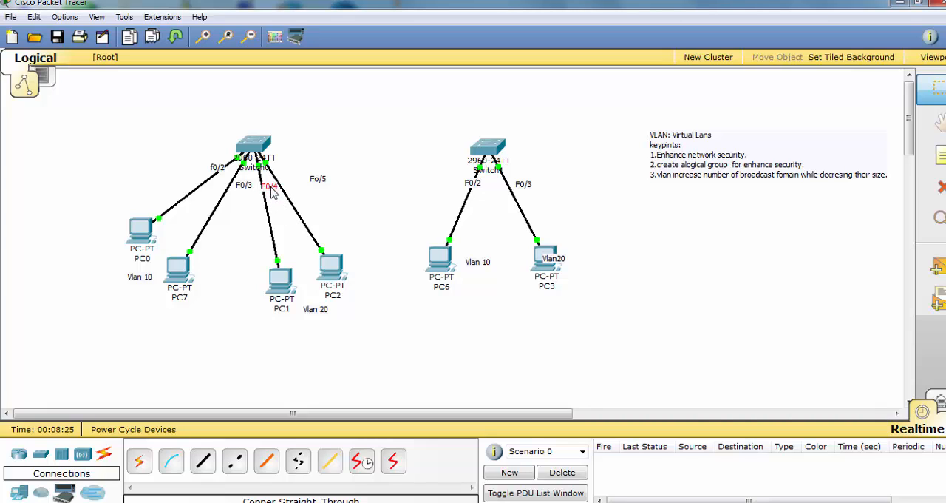
{"action": "left_click_drag", "start_coordinate": [333, 268], "coordinate": [340, 253]}
{"action": "left_click_drag", "start_coordinate": [318, 179], "coordinate": [225, 159]}
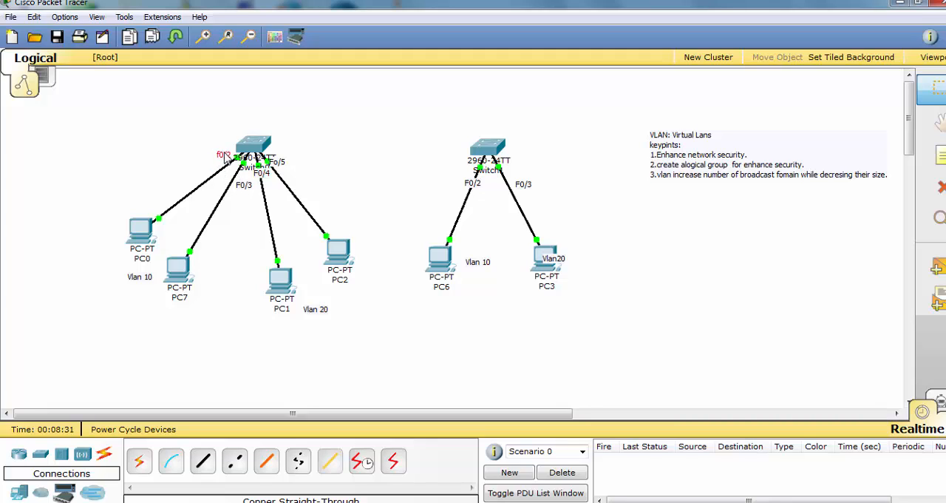
{"action": "left_click_drag", "start_coordinate": [253, 190], "coordinate": [246, 176]}
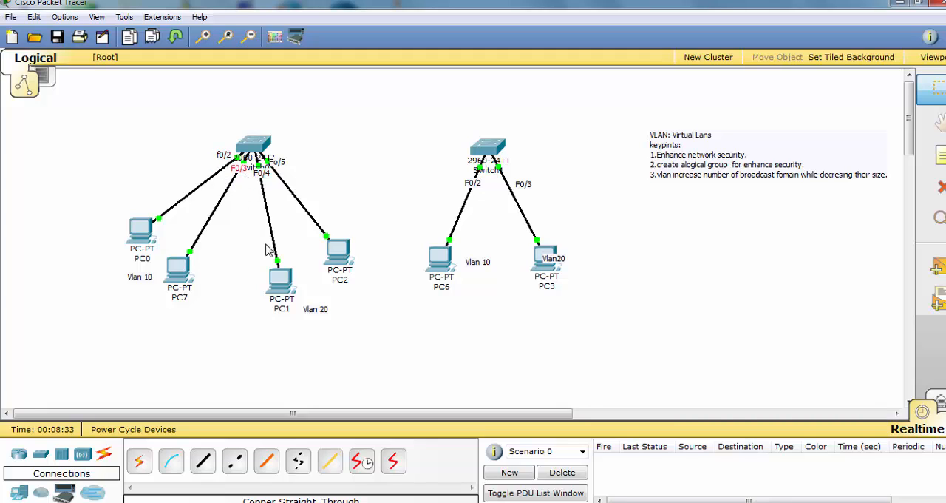
{"action": "mouse_move", "coordinate": [284, 284]}
{"action": "left_mouse_down"}
{"action": "mouse_move", "coordinate": [264, 298]}
{"action": "mouse_move", "coordinate": [269, 289]}
{"action": "left_mouse_up"}
{"action": "left_click_drag", "start_coordinate": [314, 310], "coordinate": [301, 289]}
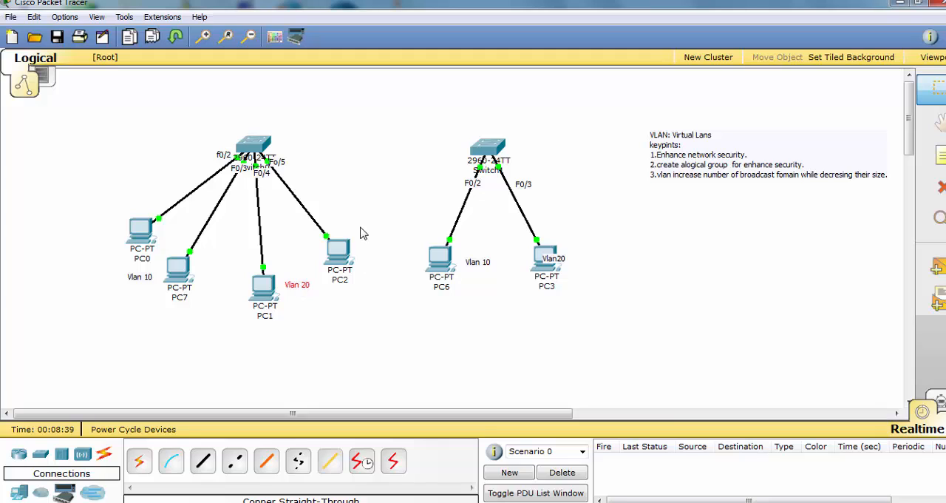
Append the line "-F0/4,F0/5" to the Vlan 20 note between PC1 and PC2
{"action": "double_click", "coordinate": [301, 285]}
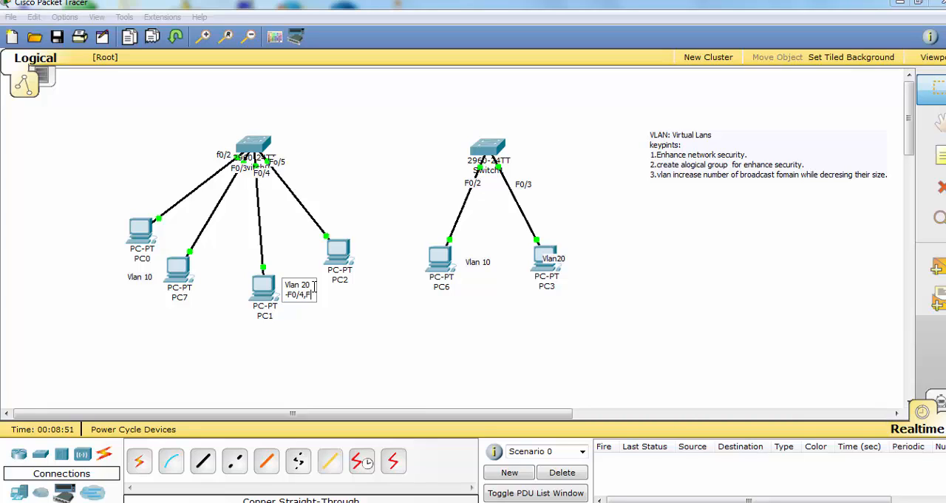
{"action": "type", "text": "0/5"}
{"action": "left_click", "coordinate": [294, 312]}
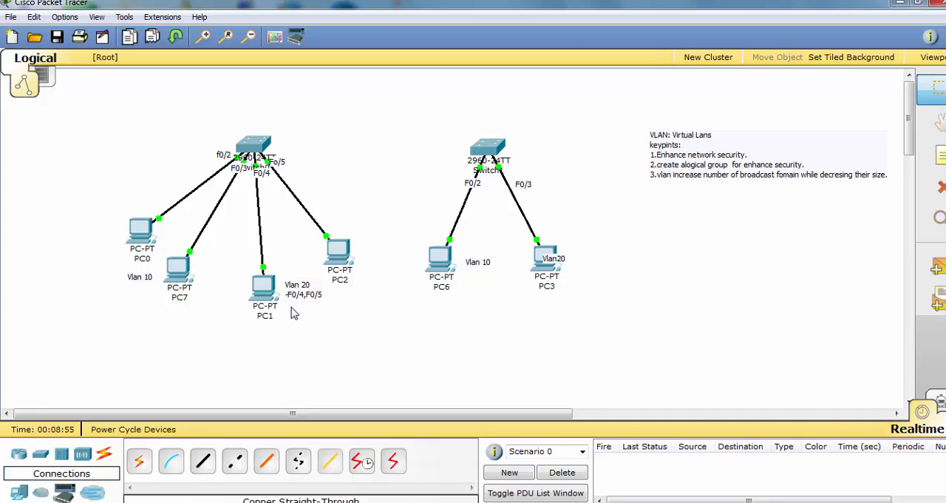
Append the line "-F0/2,F0/3" to the Vlan 10 note beside PC7 and nudge the note clear of the PC
{"action": "left_click", "coordinate": [141, 277]}
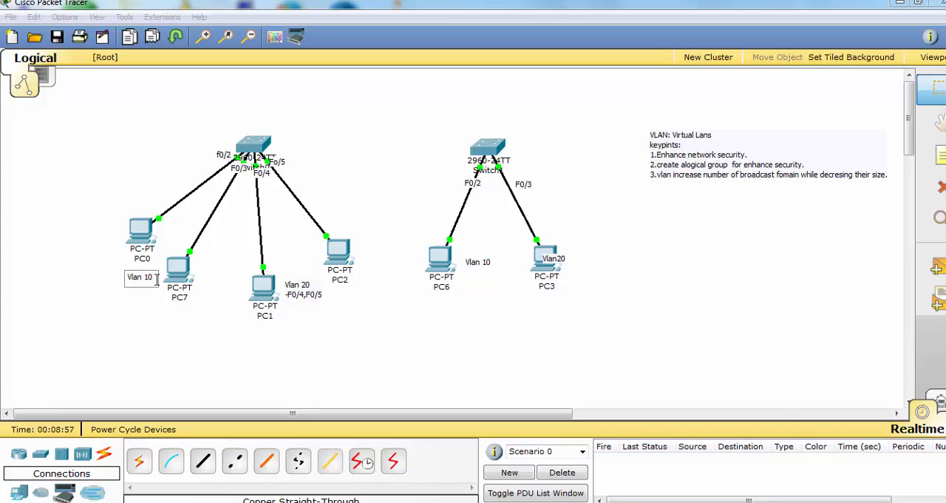
{"action": "key", "text": "Return"}
{"action": "type", "text": "-F0/2,F0/3"}
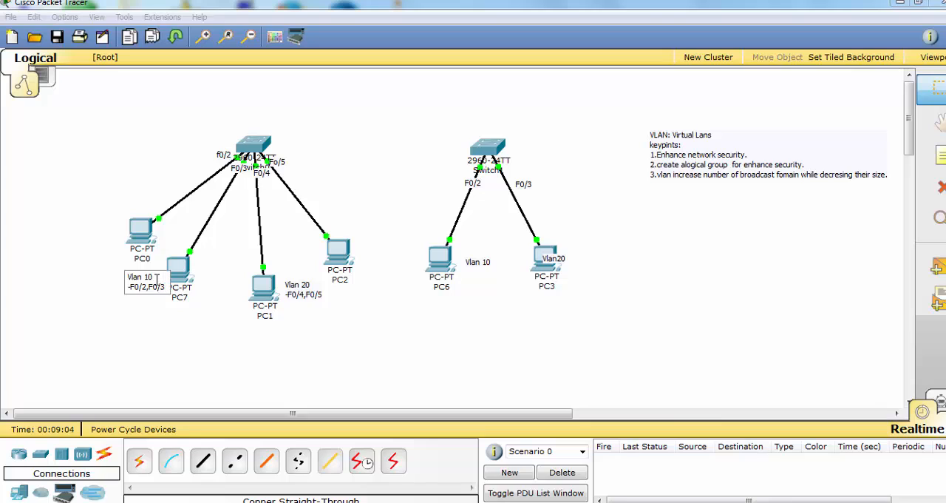
{"action": "left_click", "coordinate": [188, 350]}
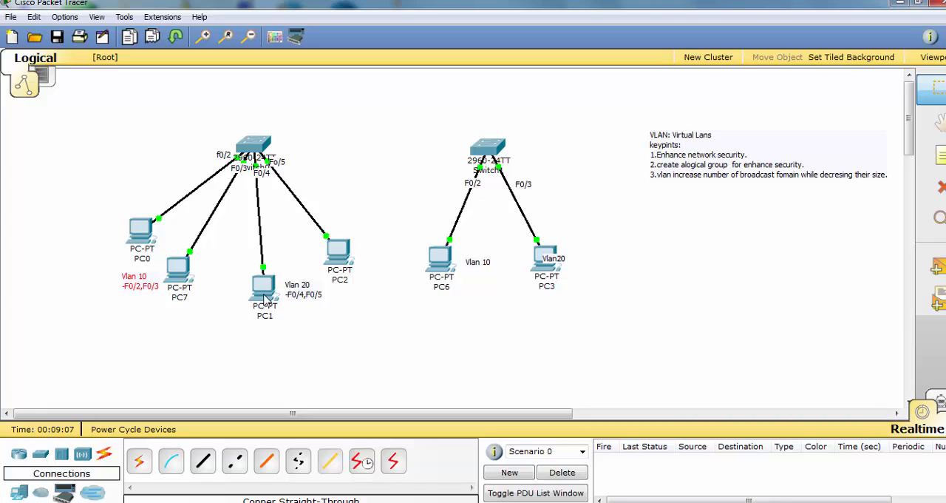
Nudge the Vlan 20 note away from PC1 and add "ip-20.0.0.0/8" below its port line, leaving a blank line between
{"action": "left_click_drag", "start_coordinate": [296, 294], "coordinate": [301, 287]}
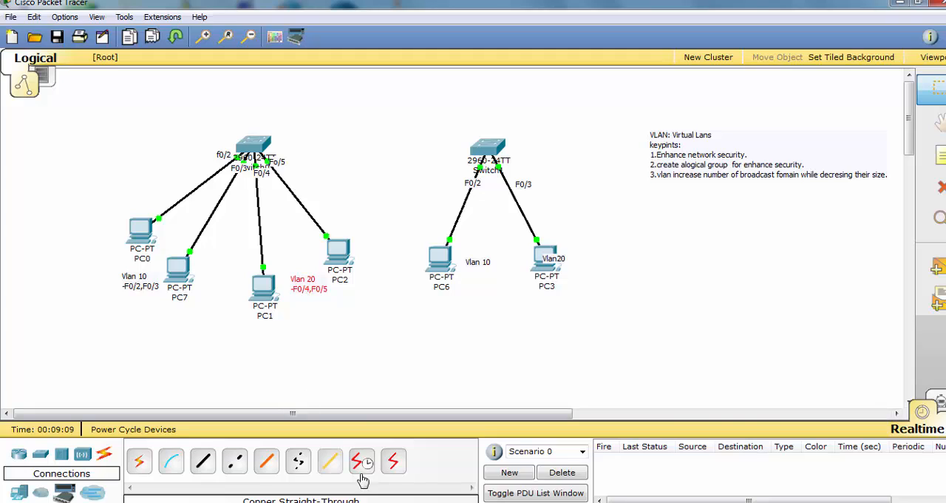
{"action": "double_click", "coordinate": [331, 289]}
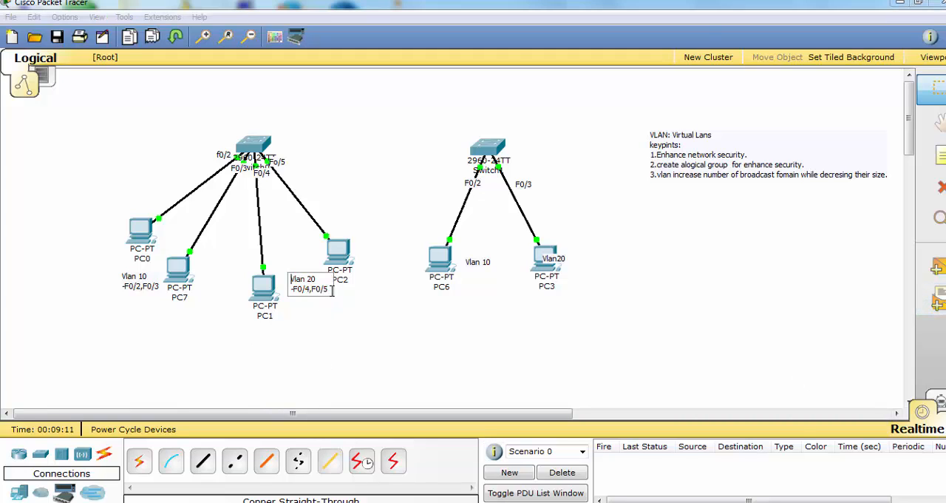
{"action": "key", "text": "Return"}
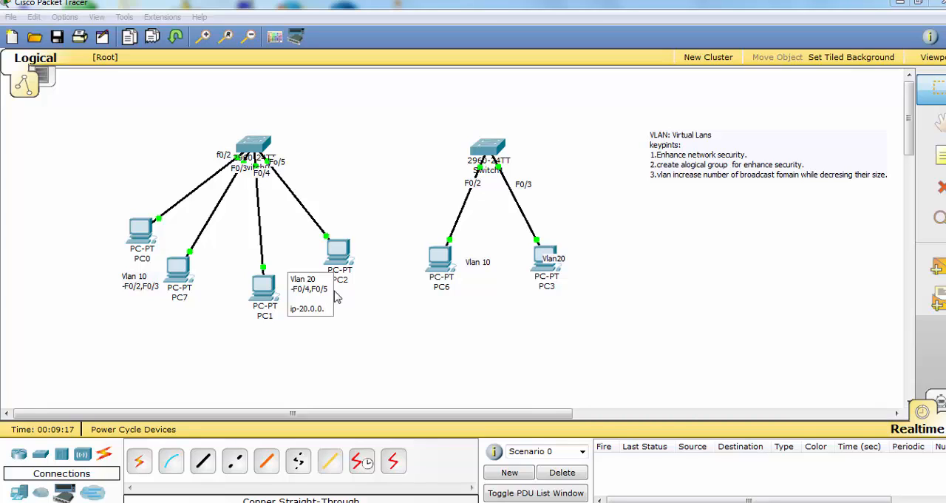
{"action": "type", "text": "ip-20.0.0.0/8"}
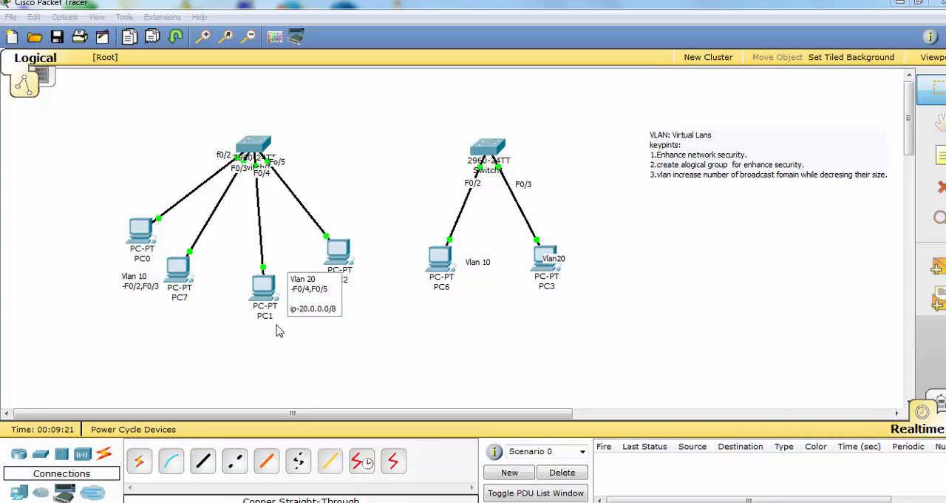
Add "10.0.0.0/8" below the port line of the Vlan 10 note beside PC7, leaving a blank line between
{"action": "left_click", "coordinate": [152, 290]}
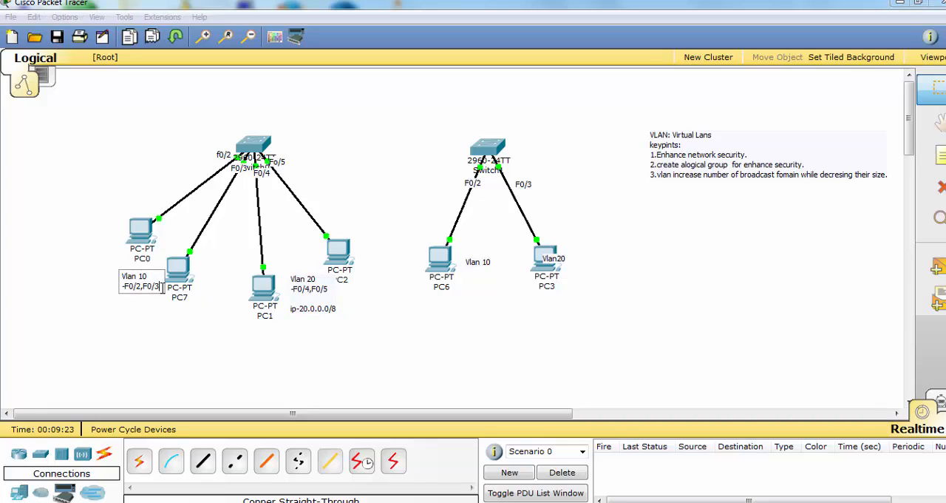
{"action": "key", "text": "Return"}
{"action": "key", "text": "Return"}
{"action": "type", "text": "10.0.0.0/"}
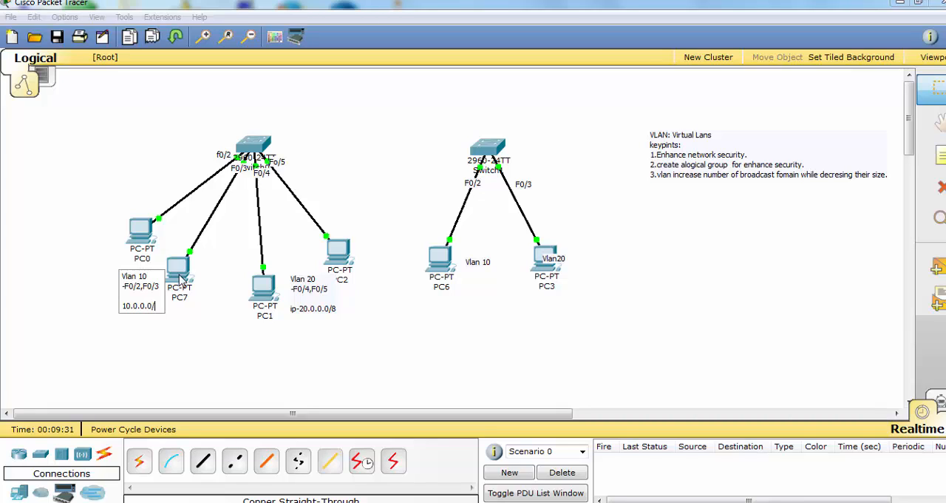
{"action": "type", "text": "8"}
{"action": "left_click", "coordinate": [284, 340]}
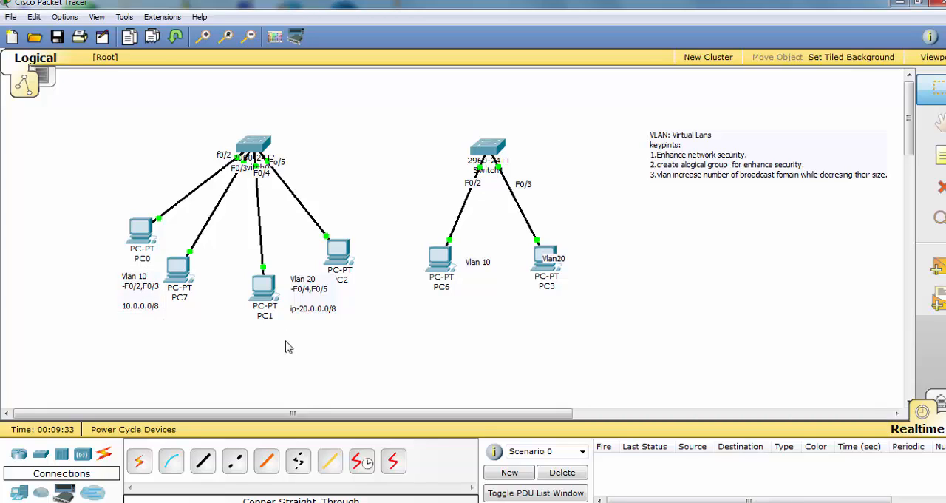
Move the Vlan 10 note onto the PC6 icon and center the Vlan20 note on the PC3 icon
{"action": "left_click_drag", "start_coordinate": [481, 264], "coordinate": [440, 267]}
{"action": "left_click_drag", "start_coordinate": [554, 261], "coordinate": [544, 262]}
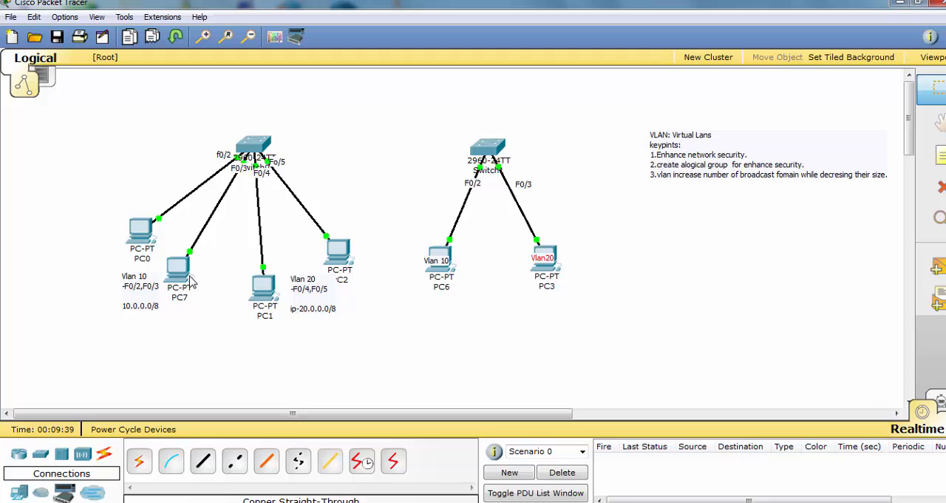
Configure PC0 with the static IP address 10.0.0.5 and the default subnet mask
{"action": "left_click", "coordinate": [145, 232]}
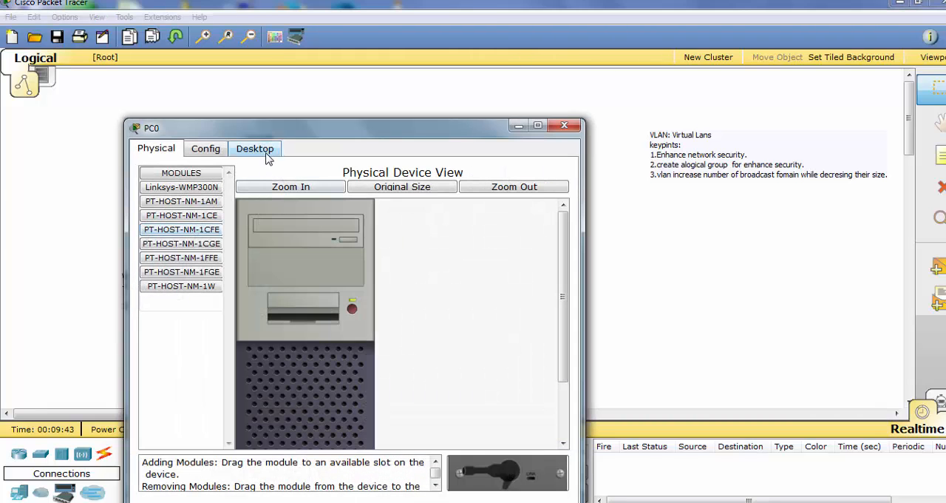
{"action": "left_click", "coordinate": [268, 156]}
{"action": "left_click", "coordinate": [194, 205]}
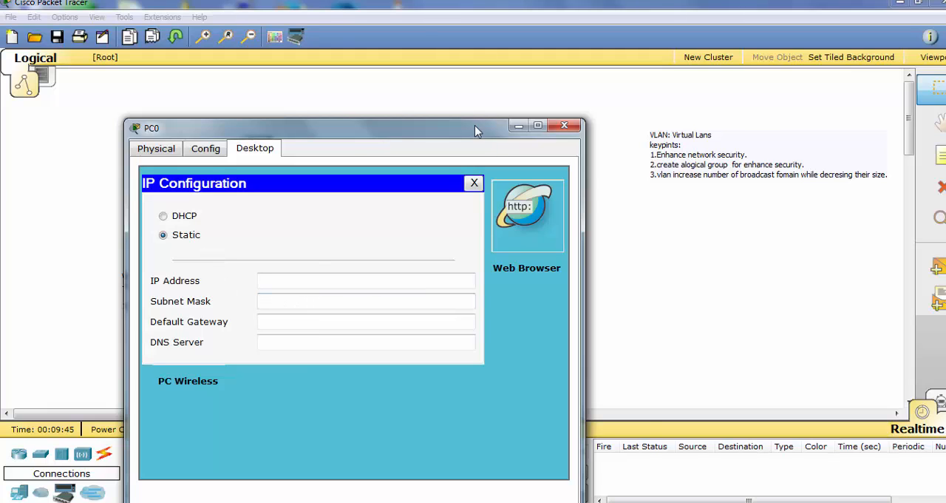
{"action": "left_click_drag", "start_coordinate": [490, 128], "coordinate": [591, 103]}
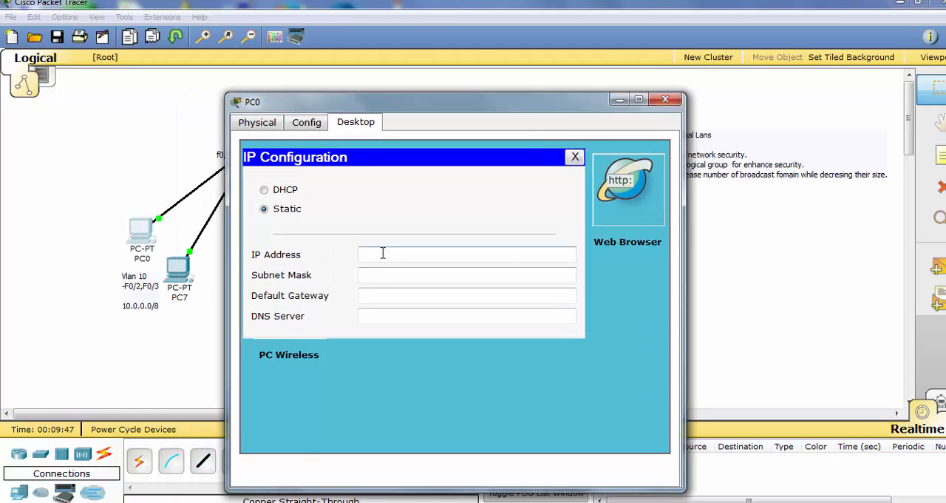
{"action": "left_click", "coordinate": [382, 254]}
{"action": "type", "text": "10.0.0.5"}
{"action": "left_click", "coordinate": [395, 274]}
{"action": "left_click_drag", "start_coordinate": [421, 255], "coordinate": [362, 254]}
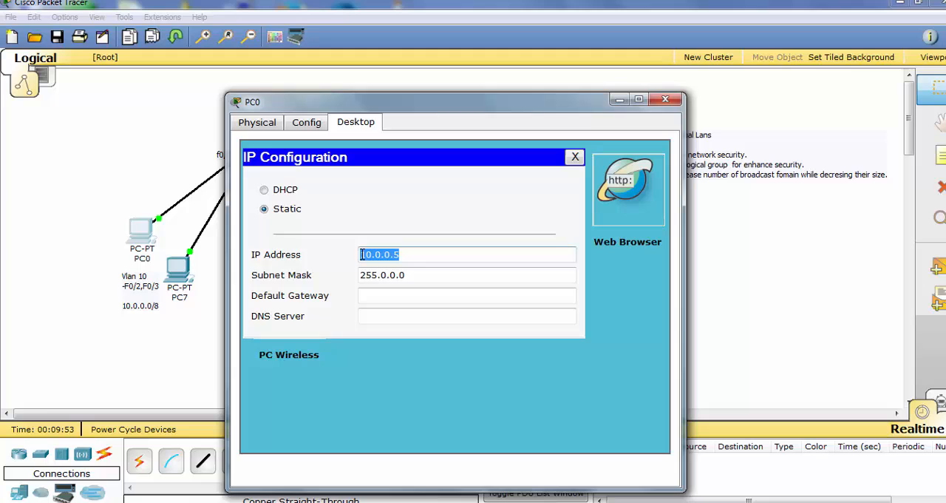
{"action": "left_click", "coordinate": [665, 99]}
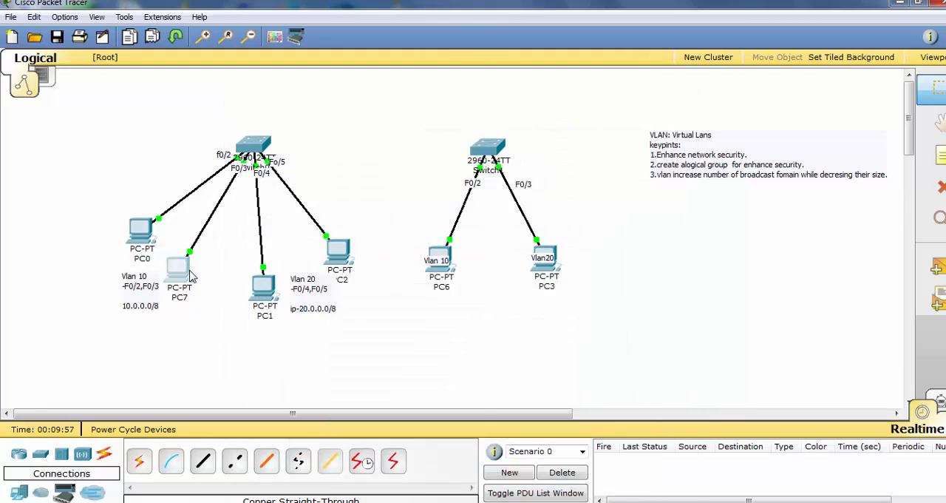
Configure PC7 with the static IP address 10.0.0.6 and subnet mask 255.0.0.0
{"action": "left_click", "coordinate": [180, 271]}
{"action": "left_click", "coordinate": [155, 43]}
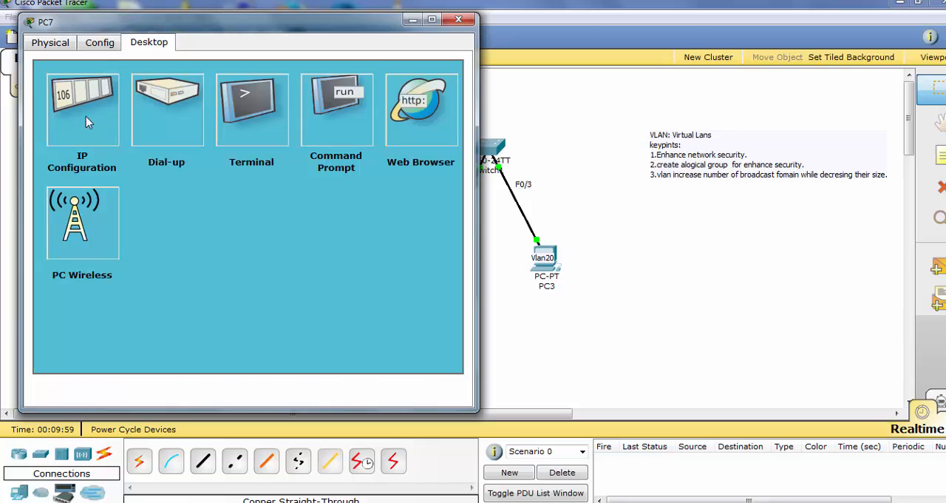
{"action": "left_click", "coordinate": [86, 111]}
{"action": "left_click", "coordinate": [177, 175]}
{"action": "left_click", "coordinate": [189, 197]}
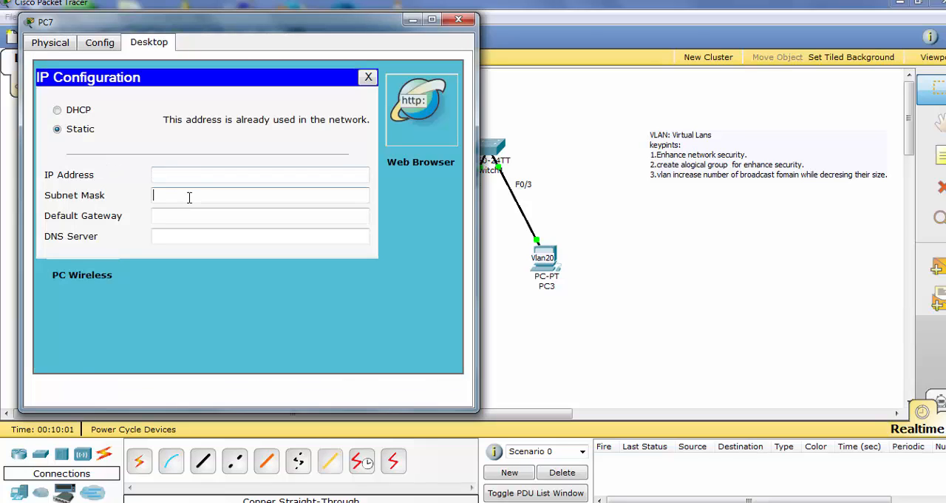
{"action": "left_click", "coordinate": [196, 173]}
{"action": "type", "text": "10.0.0.5"}
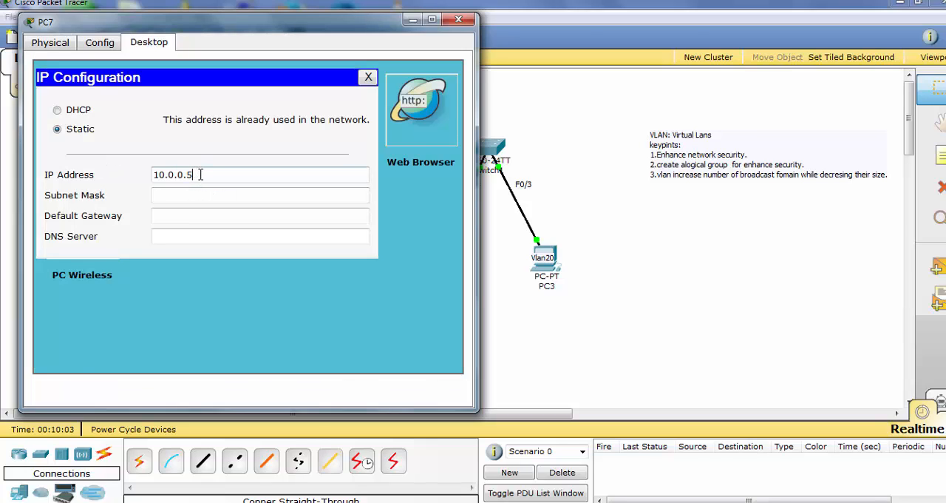
{"action": "key", "text": "BackSpace"}
{"action": "type", "text": "6"}
{"action": "left_click", "coordinate": [247, 200]}
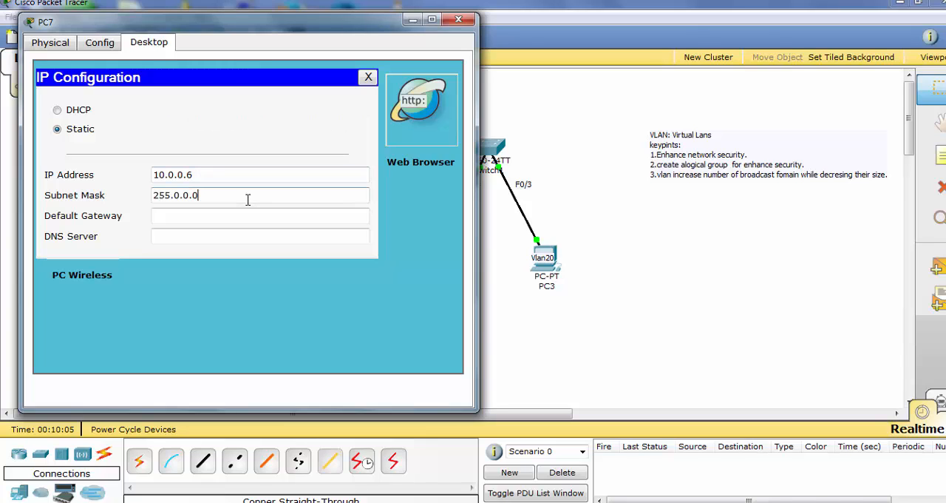
{"action": "left_click", "coordinate": [458, 19]}
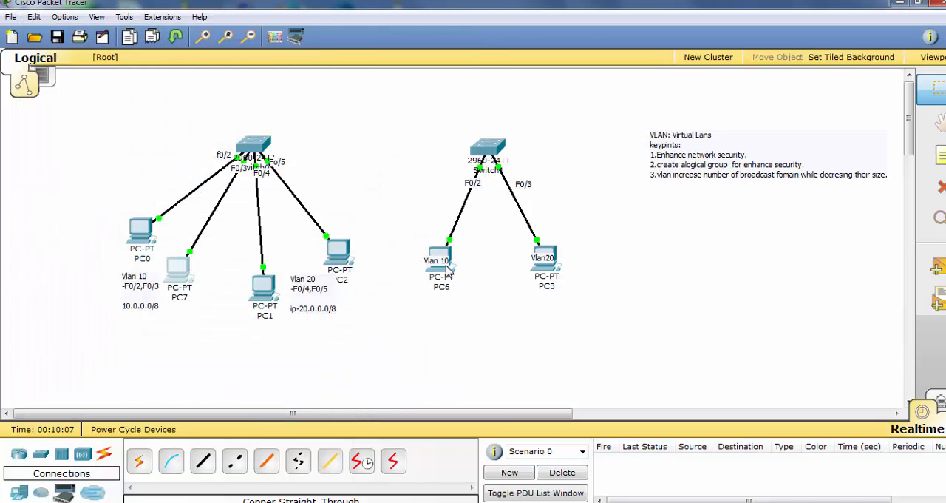
Configure PC6 with the static IP address 10.0.0.10 and subnet mask 255.0.0.0
{"action": "double_click", "coordinate": [442, 263]}
{"action": "left_click", "coordinate": [444, 274]}
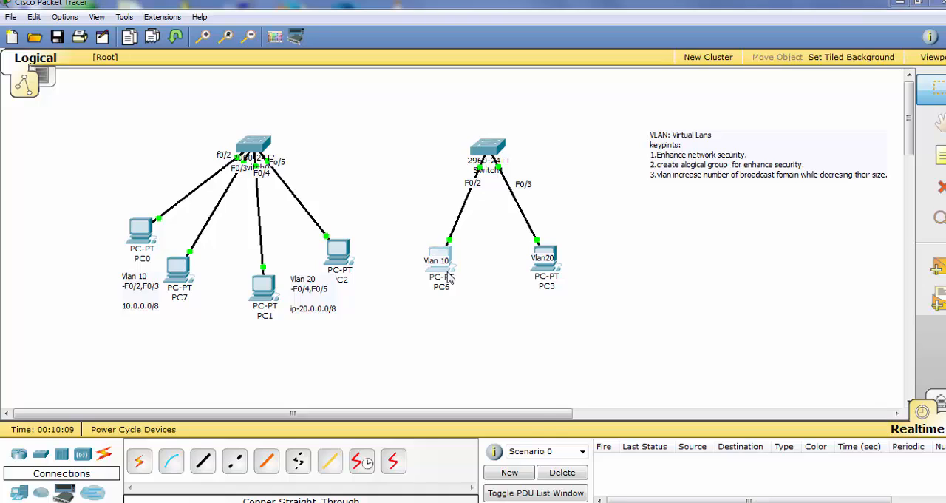
{"action": "left_click", "coordinate": [234, 119]}
{"action": "left_click", "coordinate": [159, 165]}
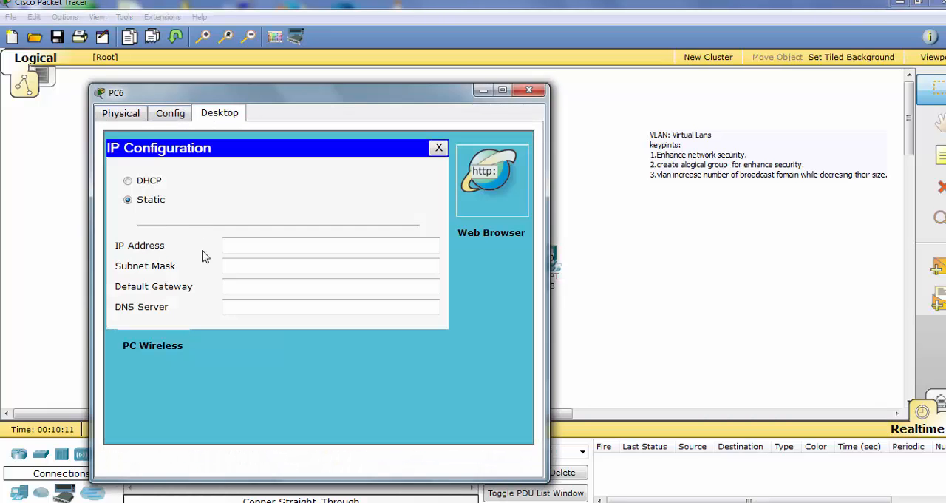
{"action": "left_click", "coordinate": [278, 244]}
{"action": "type", "text": "10.0.0.5"}
{"action": "key", "text": "BackSpace"}
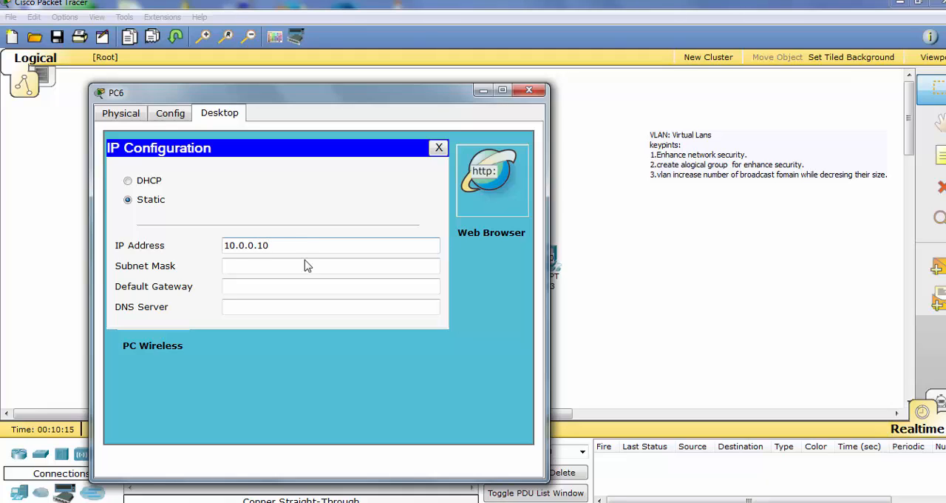
{"action": "left_click", "coordinate": [307, 265]}
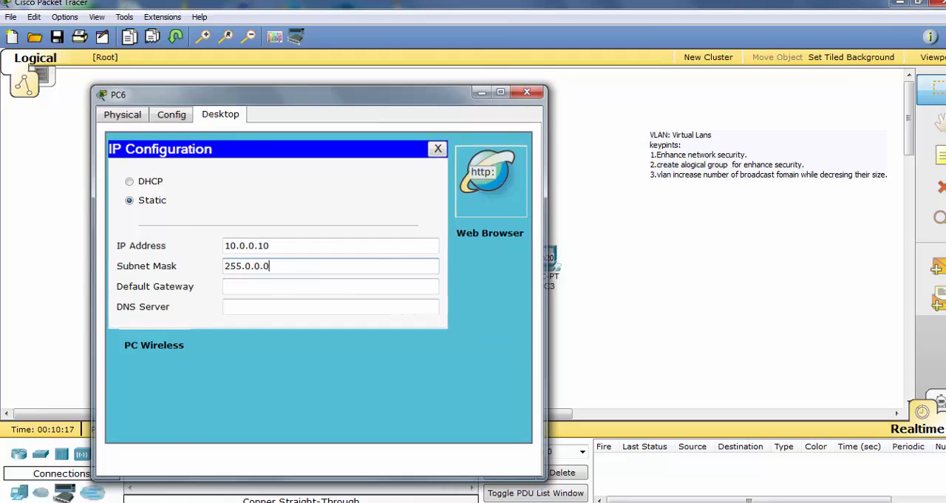
{"action": "left_click", "coordinate": [528, 92]}
Nudge the Vlan 10 note up on PC6 and place a new "10.0.0.10" note just below the PC6 label
{"action": "left_click", "coordinate": [452, 260]}
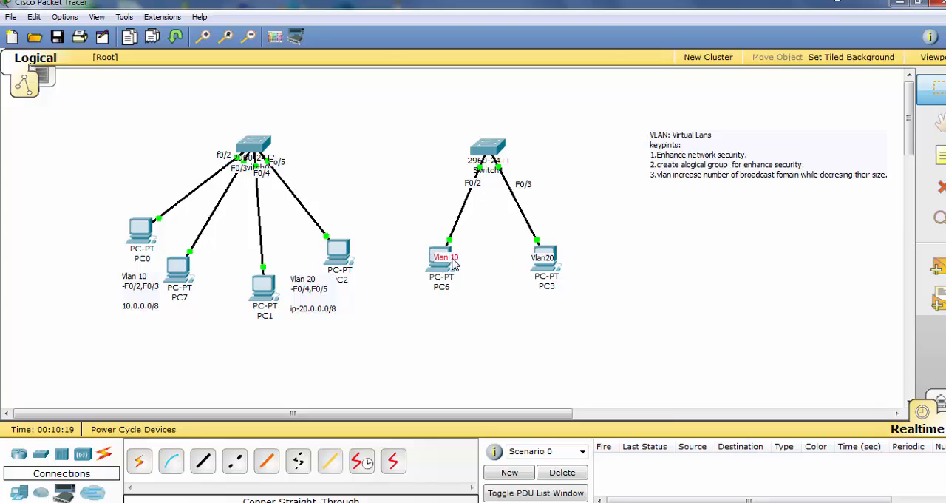
{"action": "left_click_drag", "start_coordinate": [453, 260], "coordinate": [447, 258]}
{"action": "left_click", "coordinate": [942, 157]}
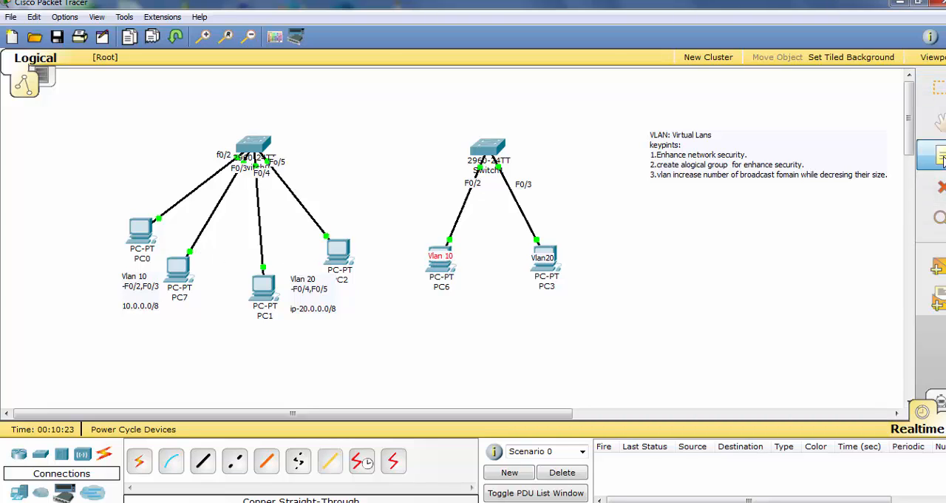
{"action": "left_click", "coordinate": [471, 268]}
{"action": "type", "text": "10.0.0.5"}
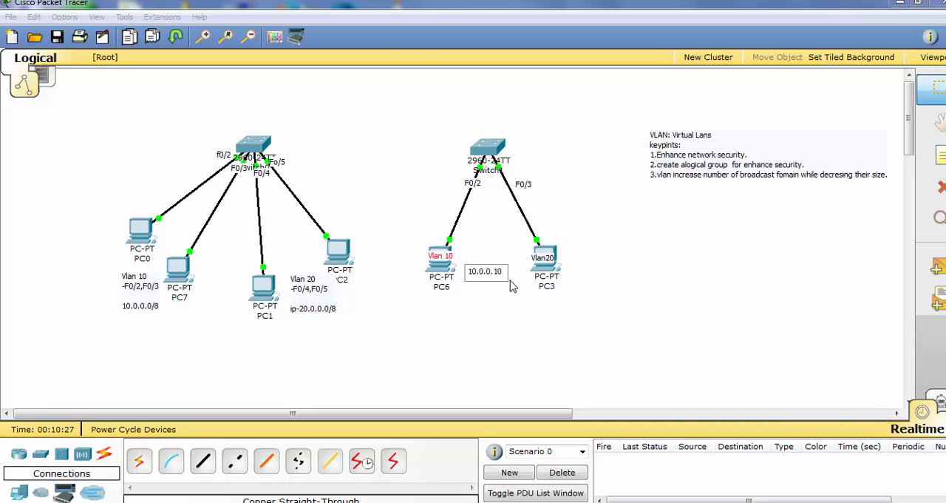
{"action": "left_click", "coordinate": [496, 310]}
{"action": "left_click_drag", "start_coordinate": [488, 279], "coordinate": [444, 297]}
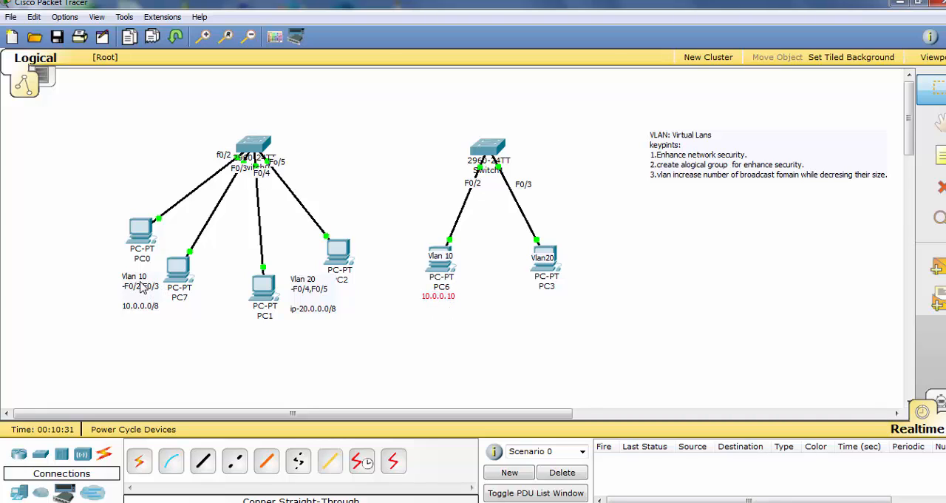
Move the Vlan 10 network note to the left of PC0 and place a new "10.0.0.5" note on the PC0 icon
{"action": "left_click_drag", "start_coordinate": [141, 288], "coordinate": [98, 249]}
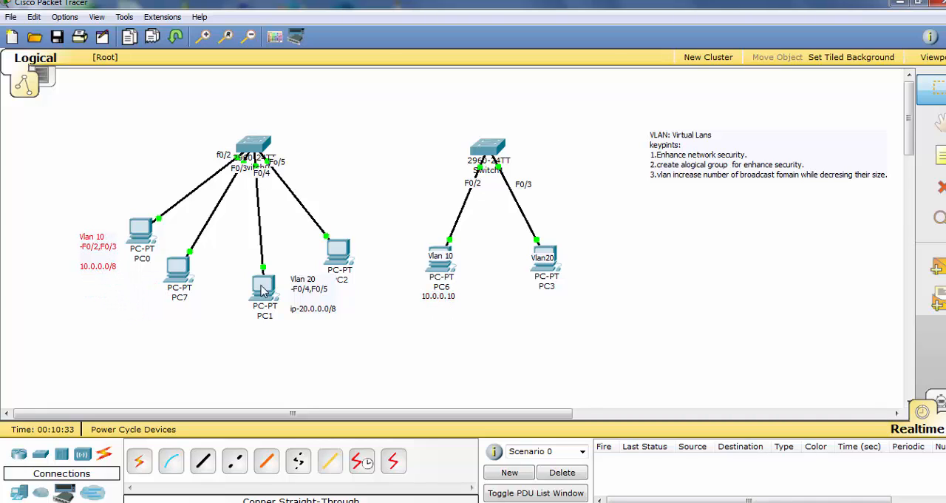
{"action": "left_click_drag", "start_coordinate": [105, 254], "coordinate": [95, 255]}
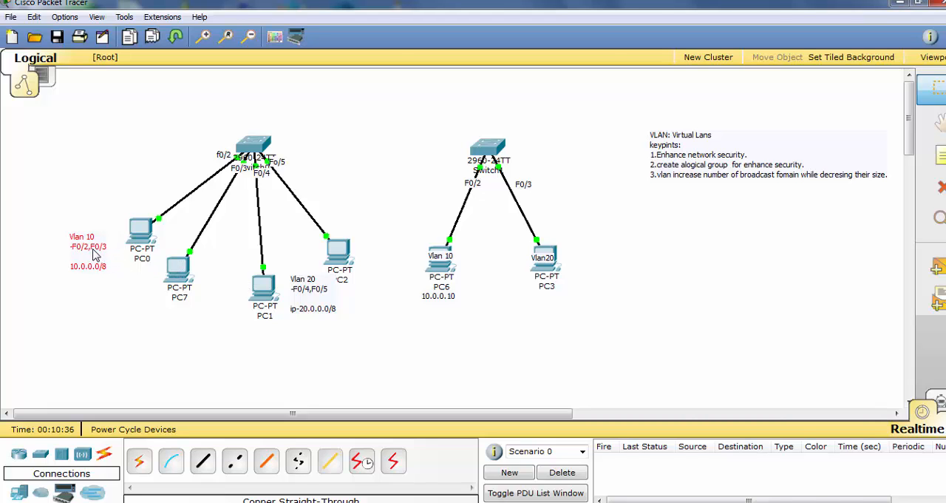
{"action": "left_click", "coordinate": [147, 249]}
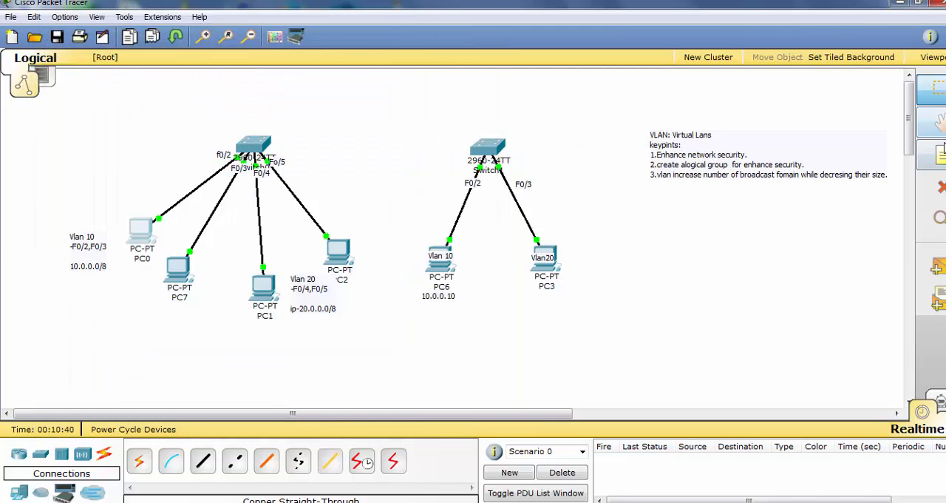
{"action": "left_click", "coordinate": [944, 154]}
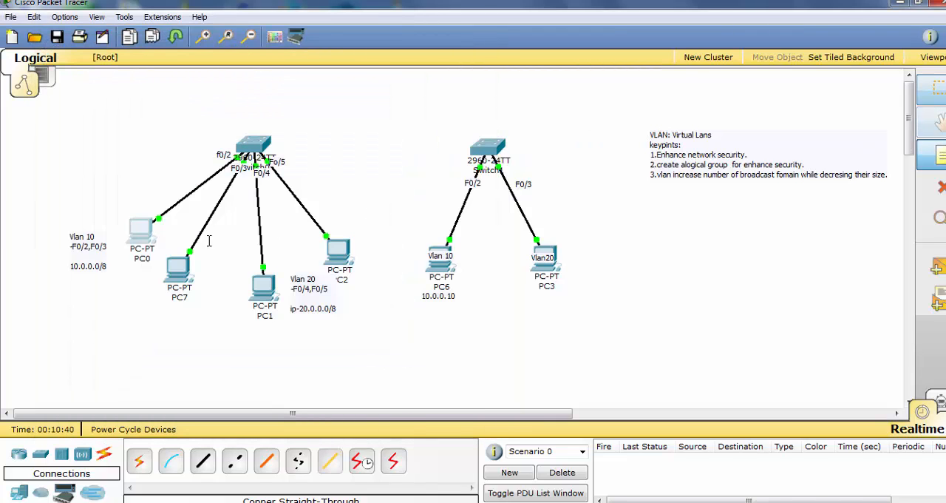
{"action": "left_click", "coordinate": [149, 275]}
{"action": "type", "text": "10.0.0.5"}
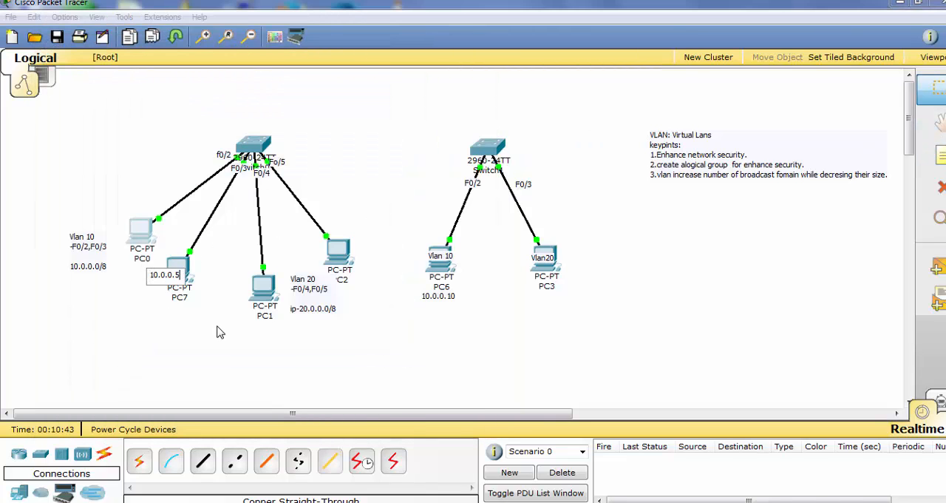
{"action": "left_click_drag", "start_coordinate": [165, 281], "coordinate": [133, 230]}
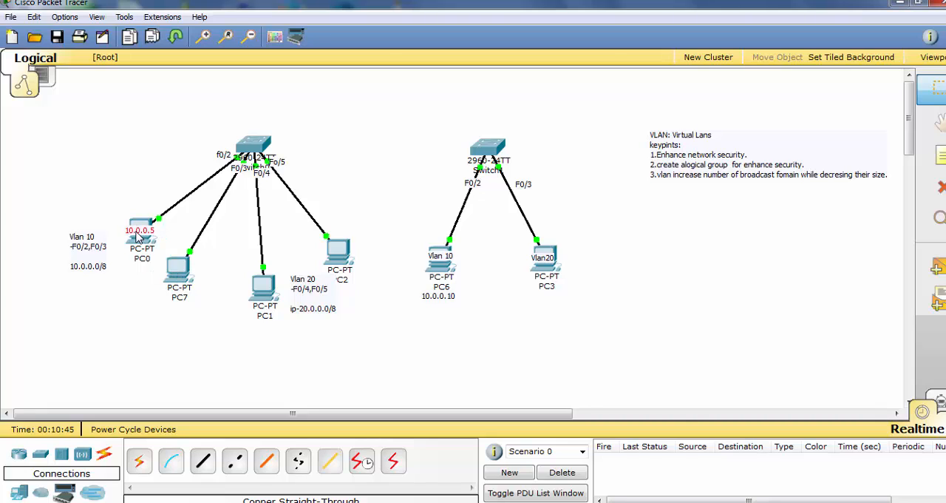
Add a "10.0.0.6" note and position it on the PC7 icon
{"action": "left_click", "coordinate": [936, 162]}
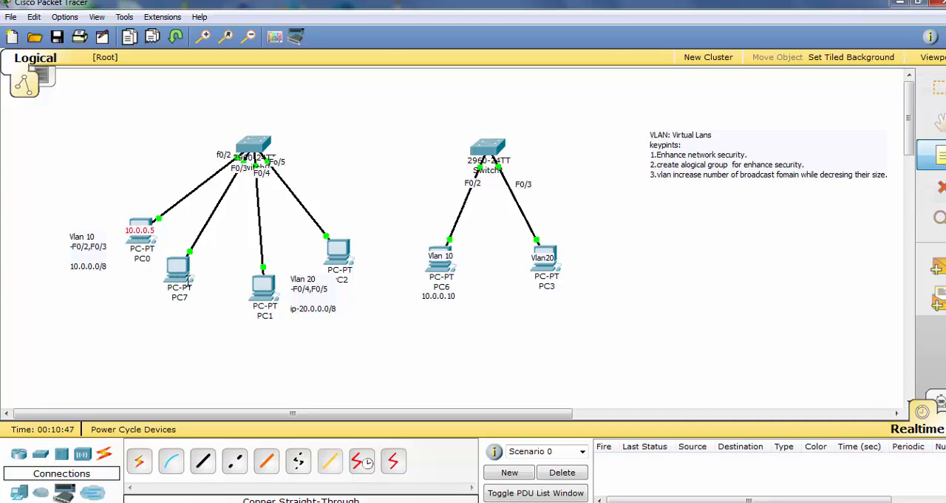
{"action": "left_click", "coordinate": [185, 281]}
{"action": "type", "text": "10.0.0.5"}
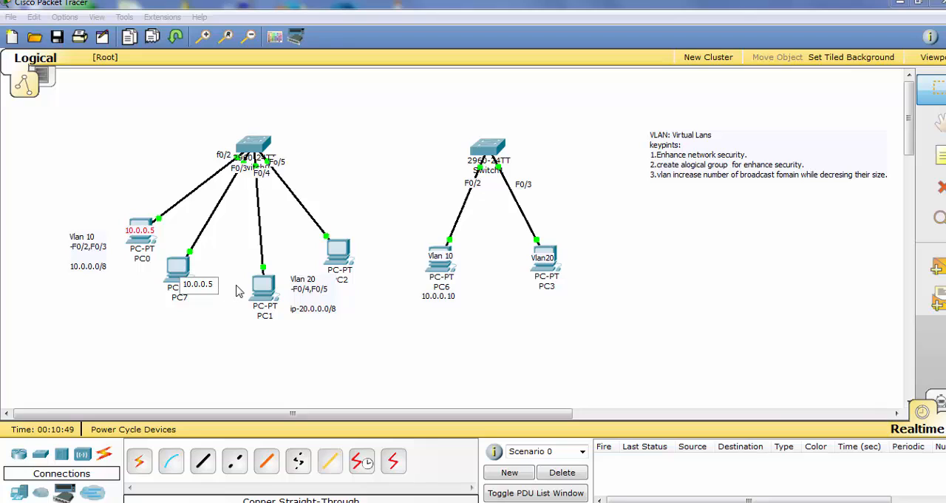
{"action": "type", "text": "6"}
{"action": "left_click", "coordinate": [220, 337]}
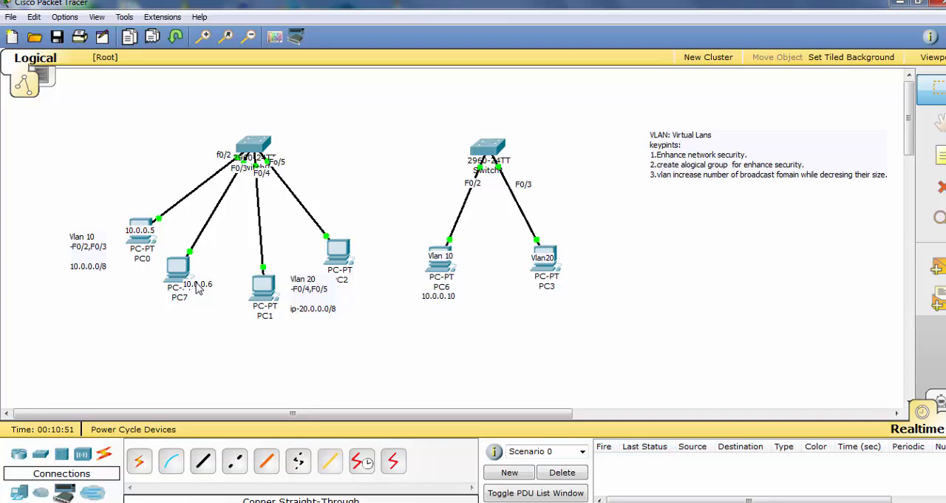
{"action": "left_click_drag", "start_coordinate": [196, 282], "coordinate": [179, 273]}
Configure PC1 with the static IP address 20.0.0.5 and subnet mask 255.0.0.0
{"action": "left_click", "coordinate": [270, 295]}
{"action": "left_click", "coordinate": [185, 77]}
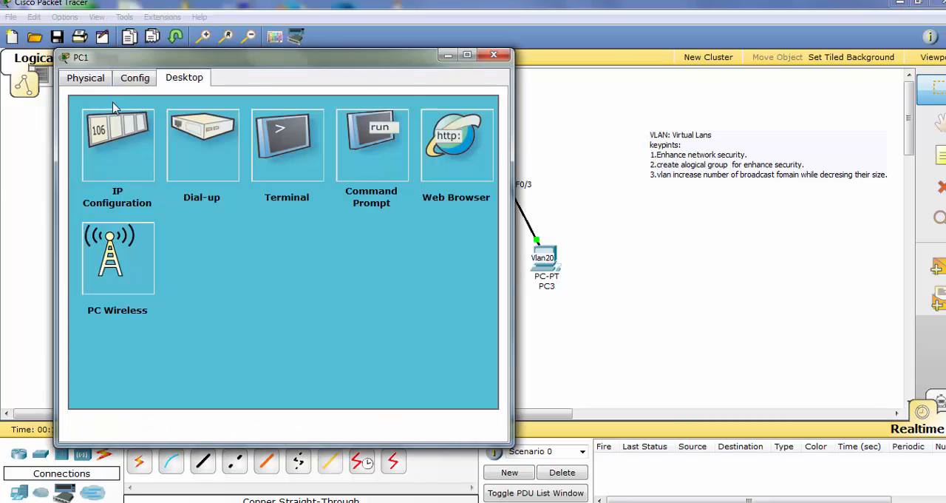
{"action": "left_click", "coordinate": [117, 139]}
{"action": "left_click", "coordinate": [230, 210]}
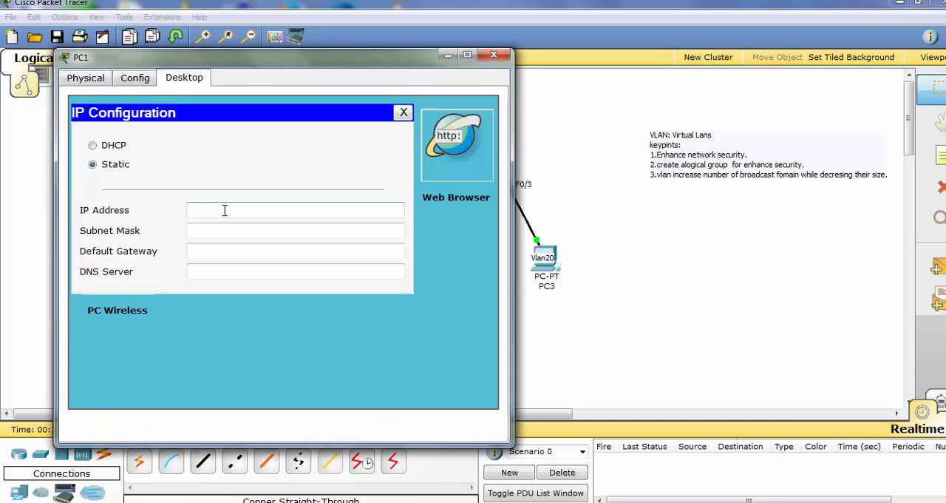
{"action": "type", "text": "10.0.0.6"}
{"action": "left_click", "coordinate": [191, 210]}
{"action": "key", "text": "BackSpace"}
{"action": "type", "text": "2"}
{"action": "left_click", "coordinate": [234, 226]}
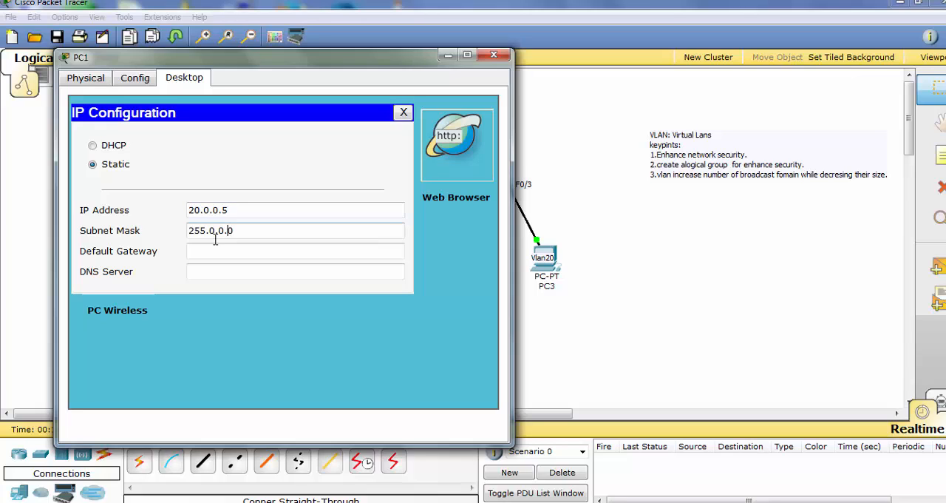
{"action": "left_click_drag", "start_coordinate": [230, 210], "coordinate": [190, 212]}
{"action": "key", "text": "ctrl+c"}
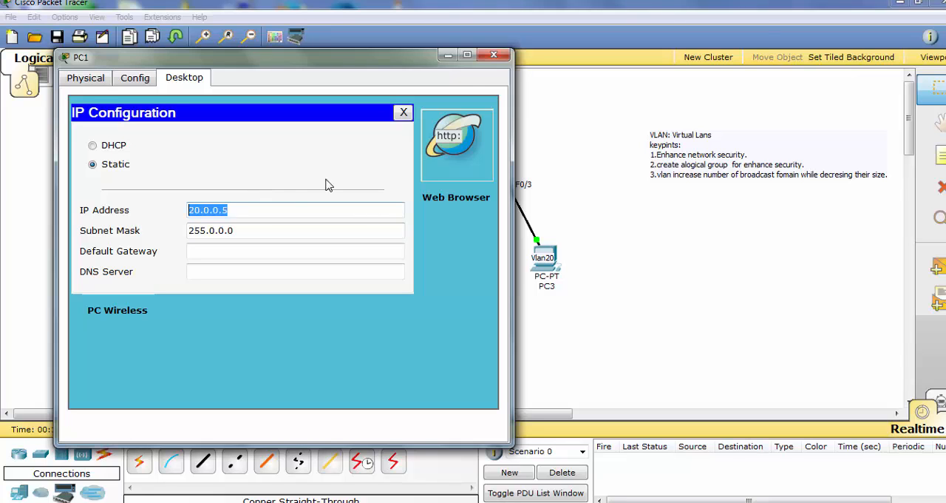
{"action": "left_click", "coordinate": [494, 55]}
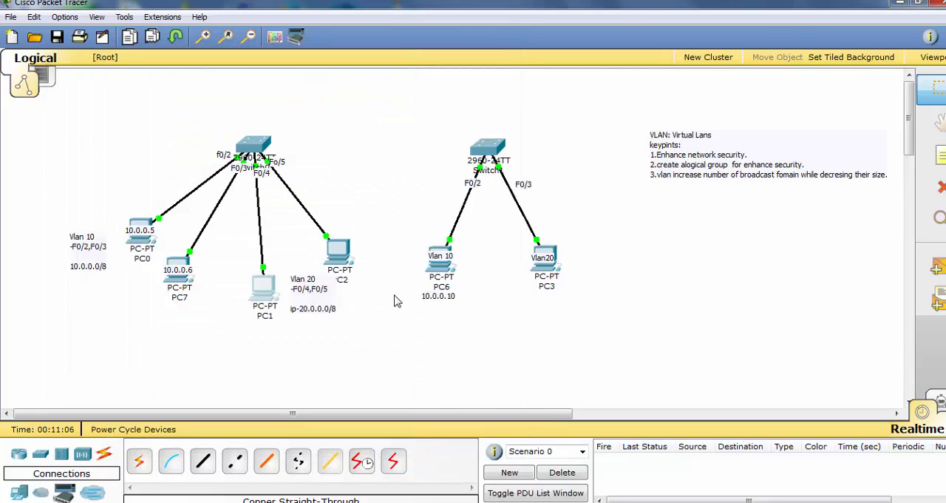
Configure PC2 with the static IP address 20.0.0.6 and its default subnet mask
{"action": "left_click", "coordinate": [338, 253]}
{"action": "left_click", "coordinate": [167, 59]}
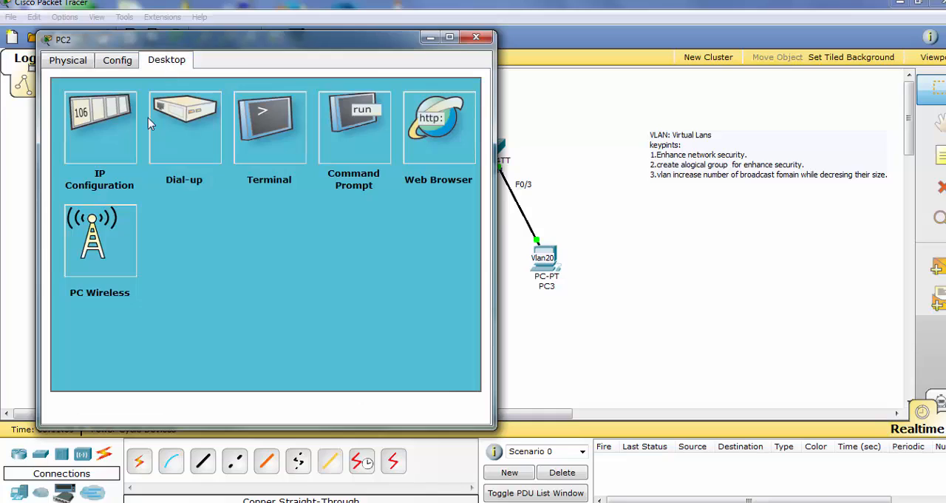
{"action": "left_click", "coordinate": [118, 123]}
{"action": "left_click", "coordinate": [210, 193]}
{"action": "key", "text": "ctrl+v"}
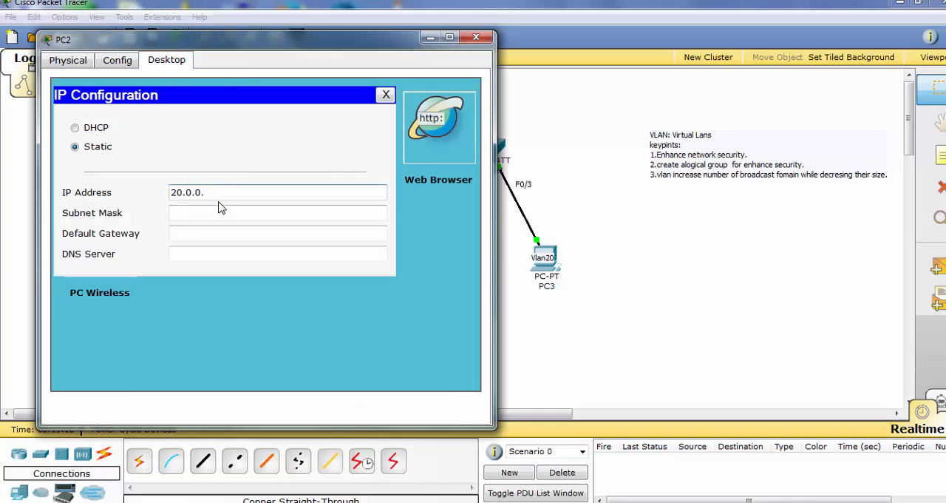
{"action": "type", "text": "6"}
{"action": "left_click", "coordinate": [281, 211]}
{"action": "left_click", "coordinate": [476, 37]}
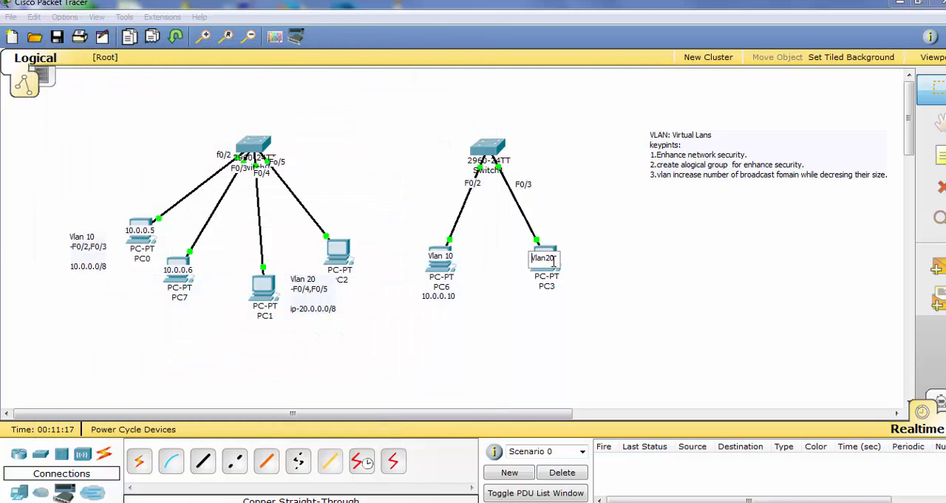
Configure PC3 with the static IP address 20.0.0.10 and subnet mask 255.0.0.0
{"action": "left_click", "coordinate": [551, 274]}
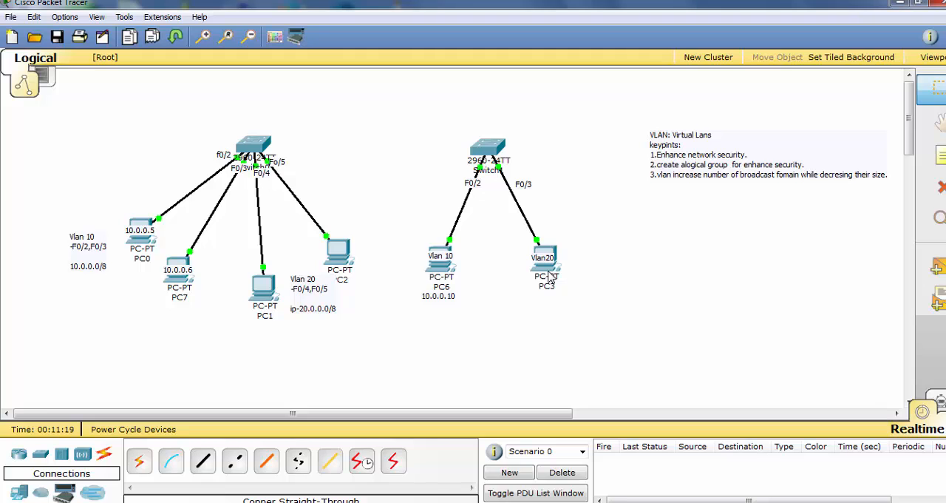
{"action": "left_click", "coordinate": [550, 276]}
{"action": "left_click", "coordinate": [237, 130]}
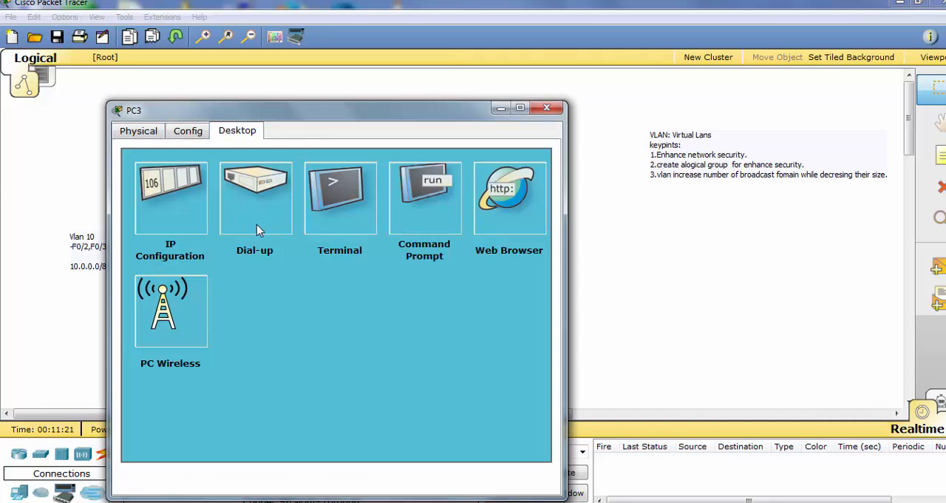
{"action": "left_click", "coordinate": [149, 201]}
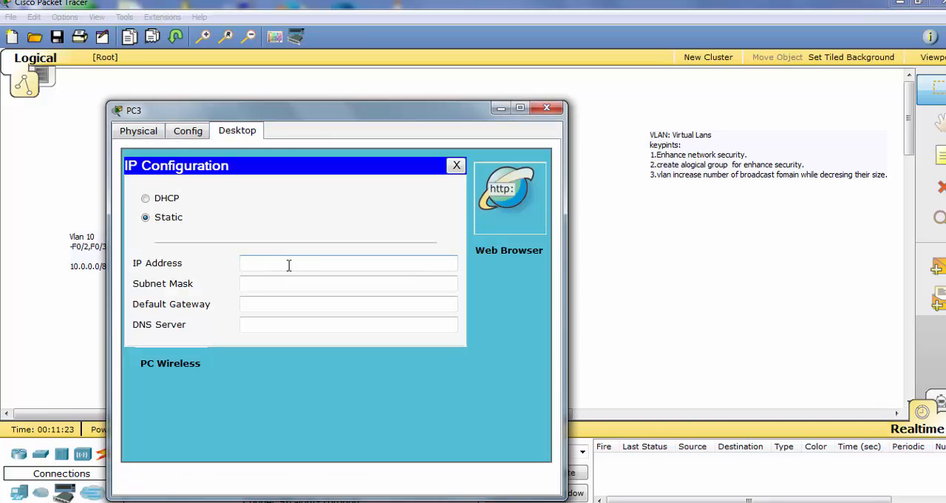
{"action": "left_click", "coordinate": [289, 265]}
{"action": "type", "text": "20.0.0.5"}
{"action": "left_click", "coordinate": [314, 284]}
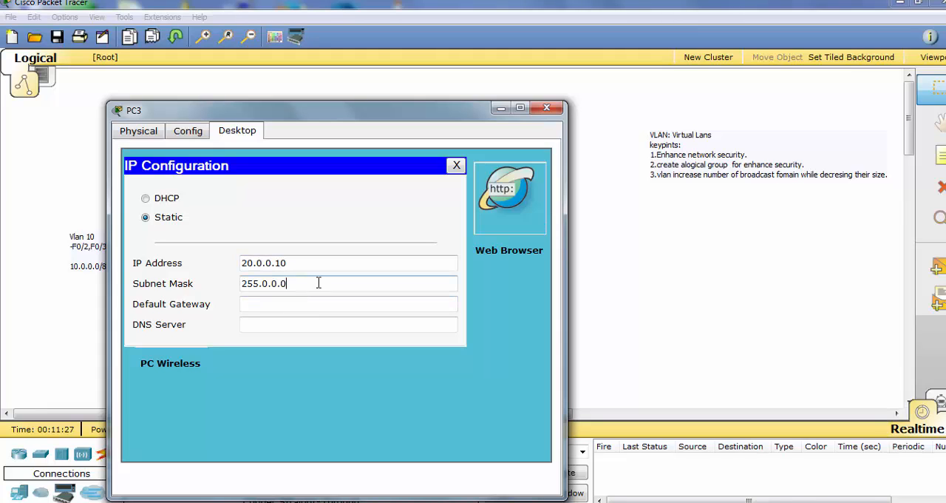
{"action": "left_click", "coordinate": [556, 109]}
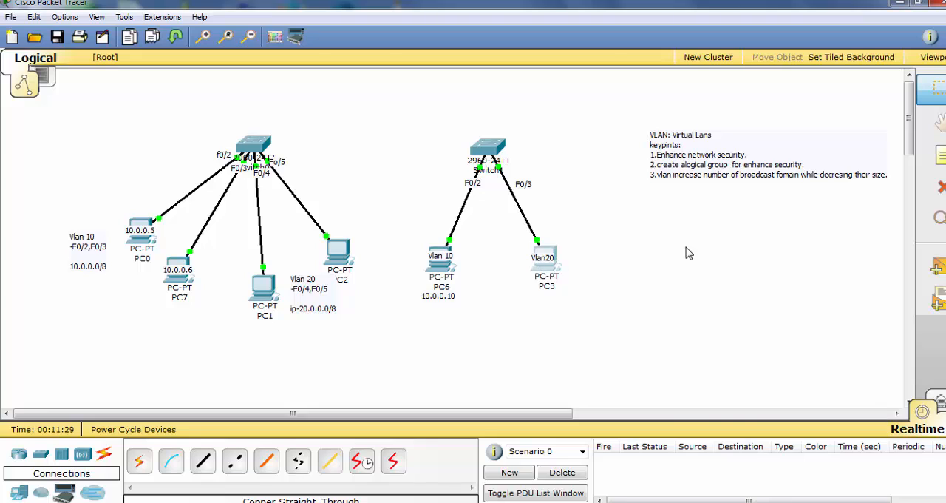
Add a "20.0.0.10" note and position it just below the PC3 label
{"action": "left_click", "coordinate": [935, 155]}
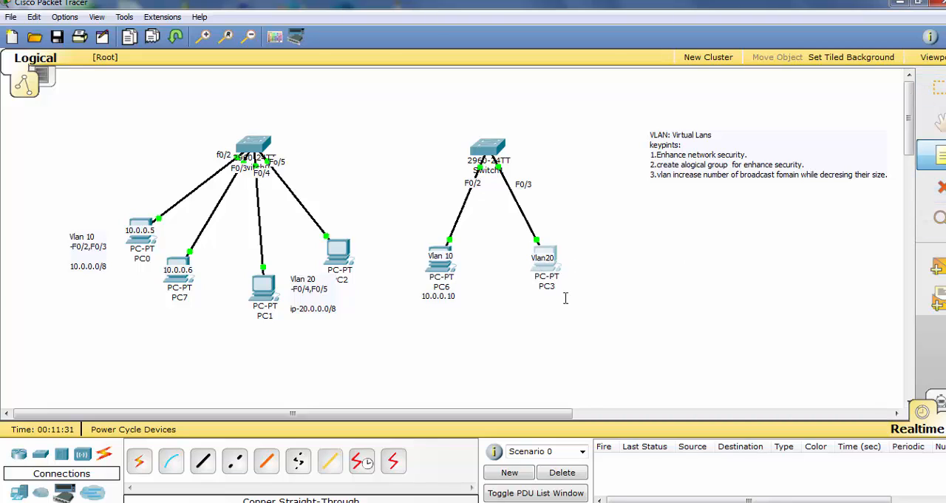
{"action": "left_click", "coordinate": [565, 297]}
{"action": "type", "text": "20.0.0.5"}
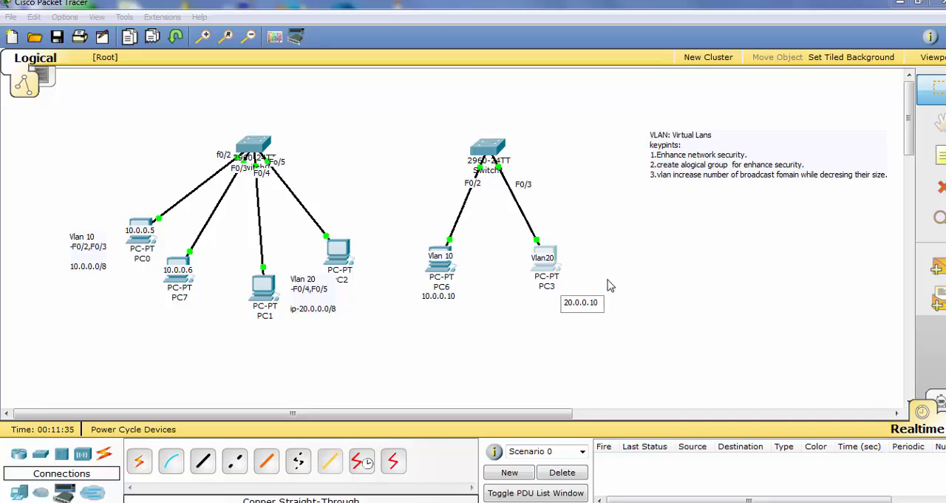
{"action": "left_click", "coordinate": [613, 291]}
{"action": "left_click_drag", "start_coordinate": [587, 309], "coordinate": [555, 304]}
Move the Vlan 20 network note away from PC1 to a clear spot below the PC2 label
{"action": "key", "text": "n"}
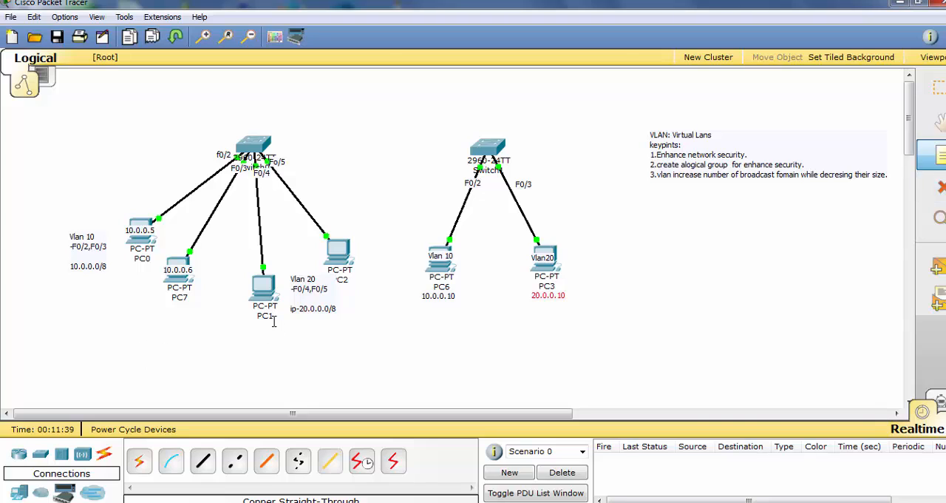
{"action": "key", "text": "Escape"}
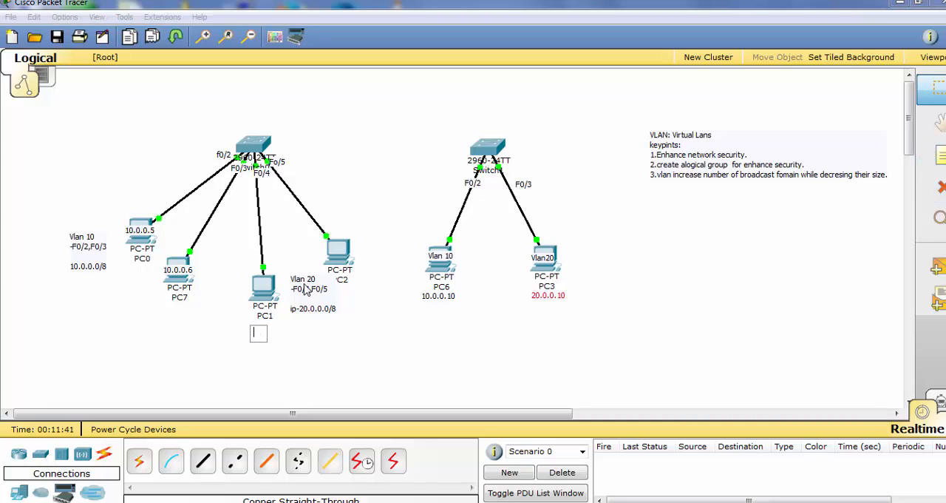
{"action": "left_click_drag", "start_coordinate": [304, 289], "coordinate": [335, 316]}
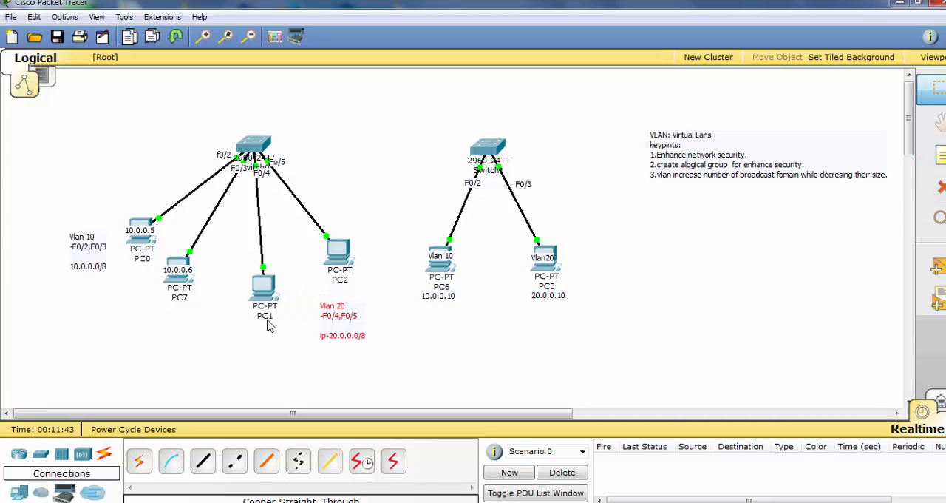
Add a "20.0.0.5" note and position it on the PC1 icon
{"action": "key", "text": "n"}
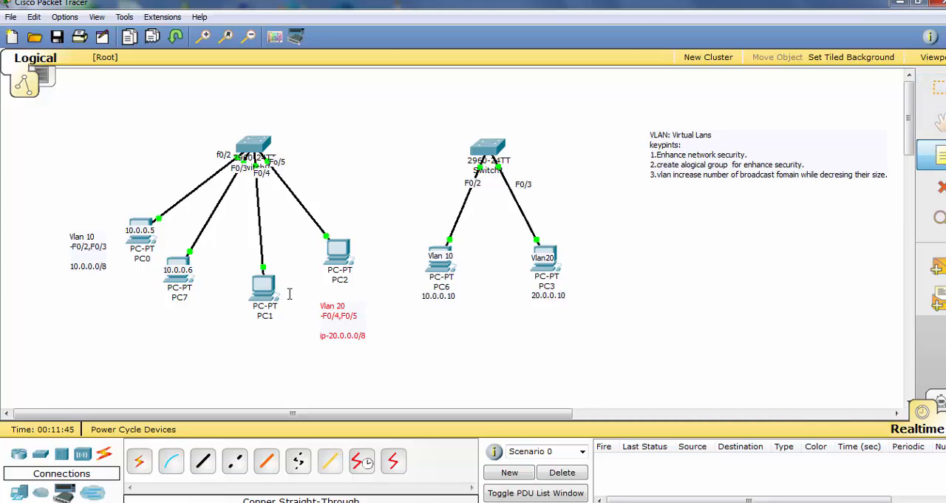
{"action": "left_click", "coordinate": [308, 276]}
{"action": "type", "text": "20.0.0.5"}
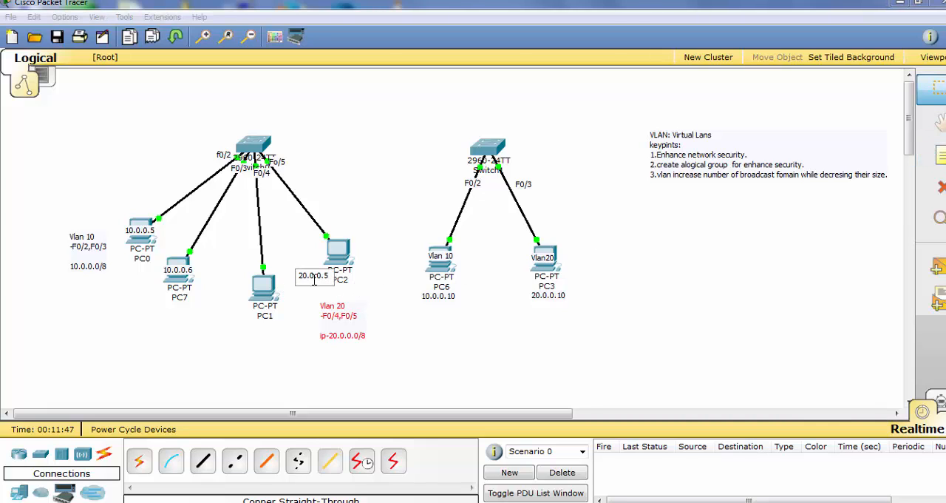
{"action": "left_click", "coordinate": [291, 319]}
{"action": "left_click_drag", "start_coordinate": [309, 282], "coordinate": [260, 293]}
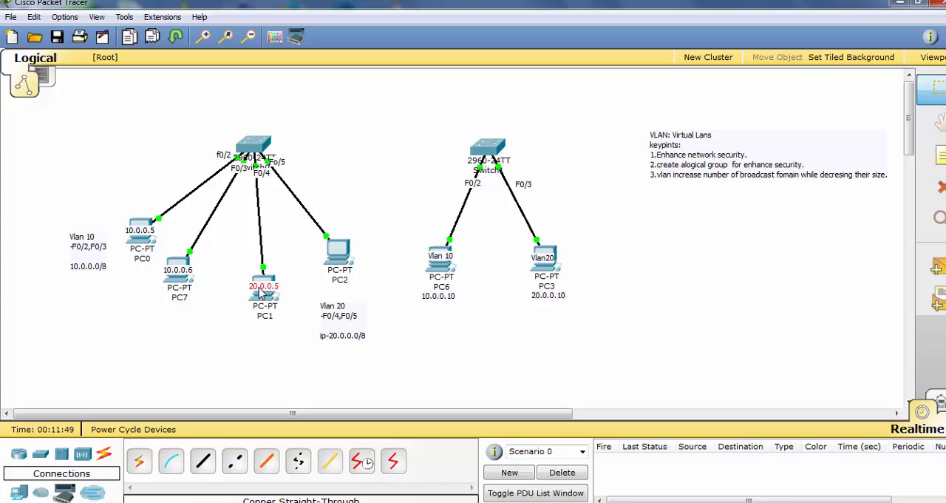
Add a "20.0.0.6" note and position it on the PC2 icon
{"action": "key", "text": "n"}
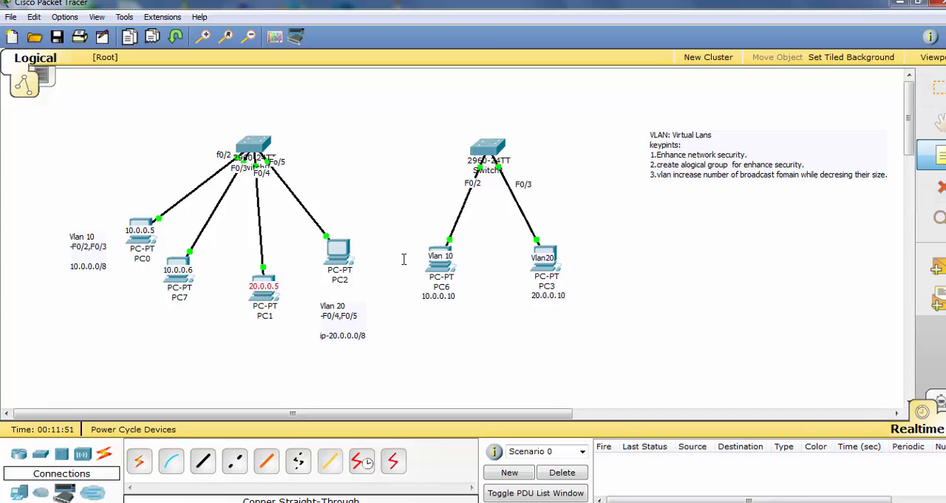
{"action": "left_click", "coordinate": [342, 253]}
{"action": "type", "text": "20.0.0.5"}
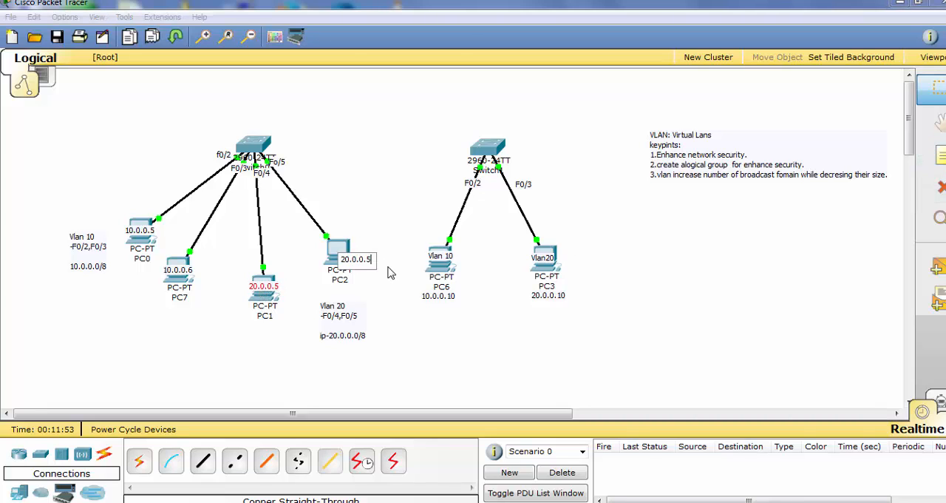
{"action": "type", "text": "6"}
{"action": "left_click", "coordinate": [400, 336]}
{"action": "left_click_drag", "start_coordinate": [353, 262], "coordinate": [332, 255]}
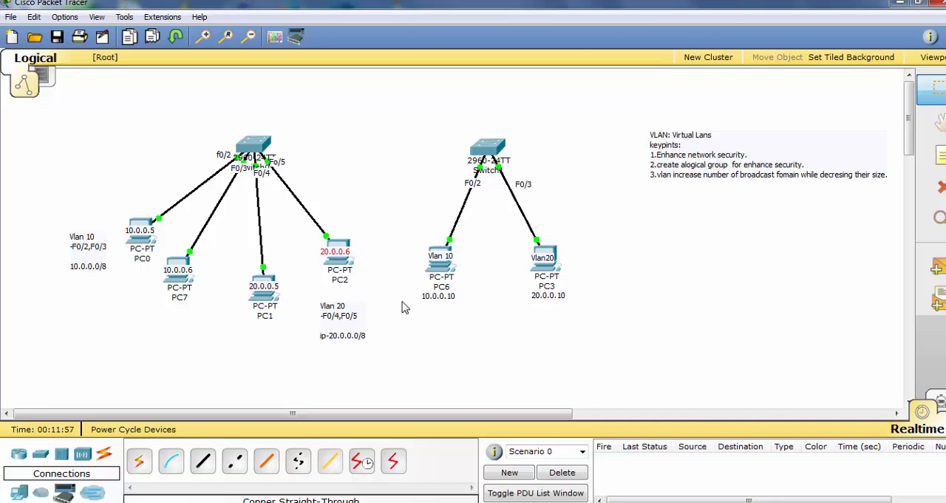
Check PC0's IP settings by running ipconfig in its command prompt
{"action": "left_click", "coordinate": [142, 243]}
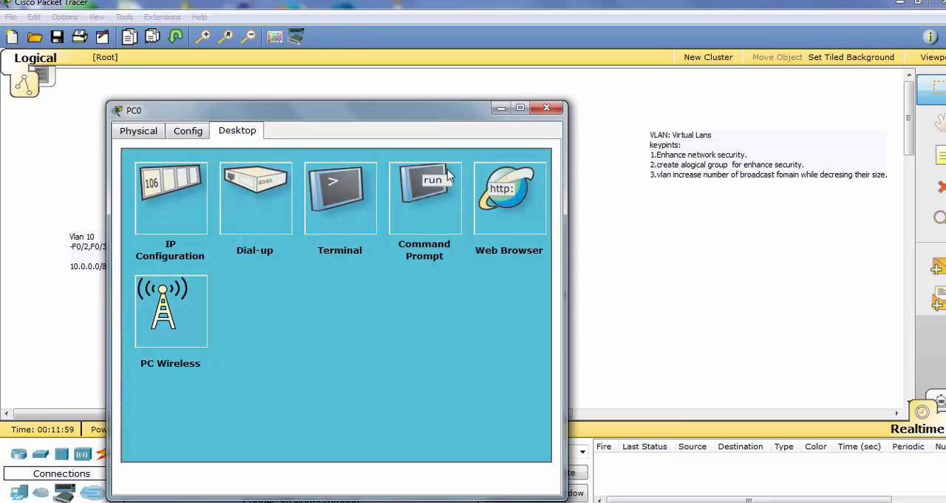
{"action": "left_click", "coordinate": [422, 204]}
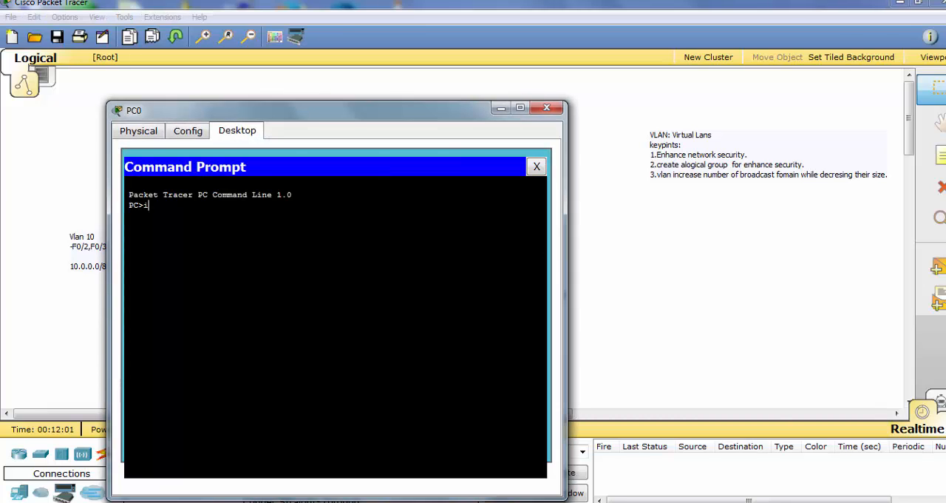
{"action": "type", "text": "ipconfig"}
{"action": "key", "text": "Return"}
Ping 10.0.0.6 from PC0 and interrupt the ping after the first reply
{"action": "type", "text": "ping"}
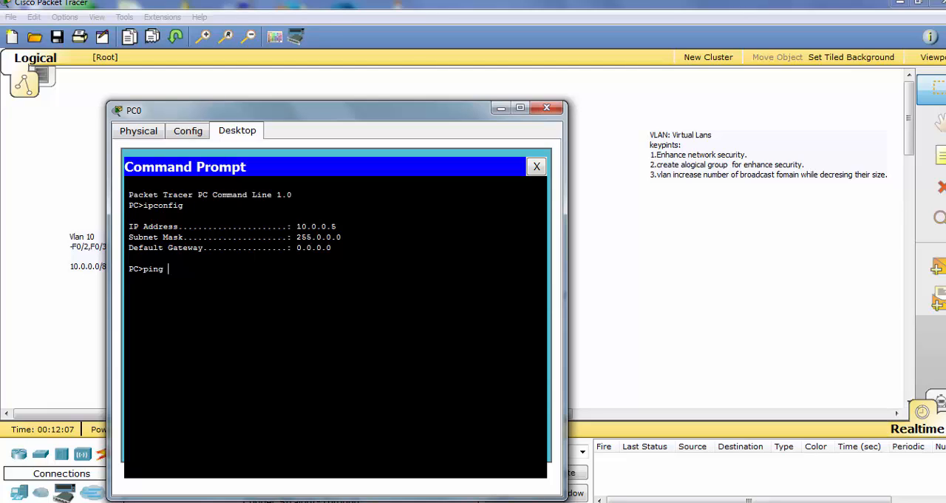
{"action": "type", "text": " 10.0.0.6"}
{"action": "key", "text": "Return"}
{"action": "key", "text": "ctrl+c"}
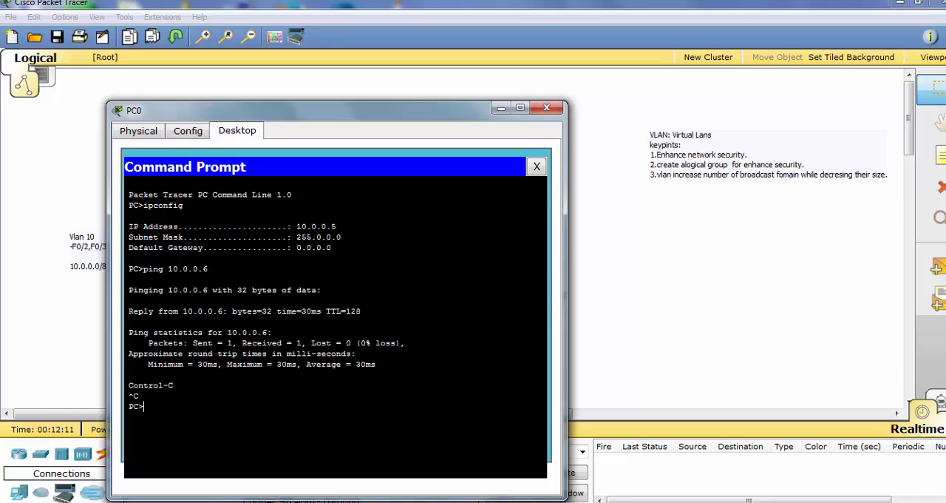
Ping 20.0.0.5 from PC0 to test reachability of the other network, and close PC0's window
{"action": "key", "text": "Up"}
{"action": "key", "text": "BackSpace"}
{"action": "key", "text": "BackSpace"}
{"action": "key", "text": "BackSpace"}
{"action": "key", "text": "BackSpace"}
{"action": "key", "text": "BackSpace"}
{"action": "key", "text": "BackSpace"}
{"action": "key", "text": "BackSpace"}
{"action": "type", "text": "20.0.0.5"}
{"action": "key", "text": "Return"}
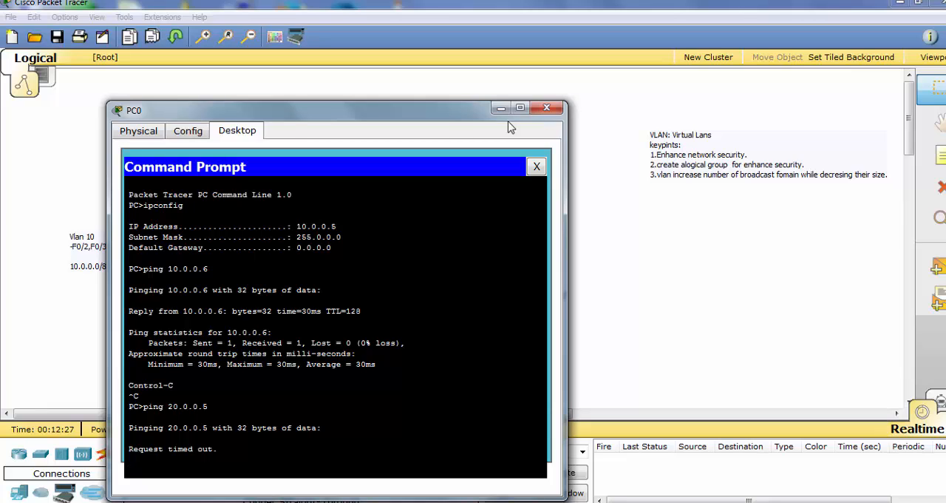
{"action": "left_click", "coordinate": [547, 110]}
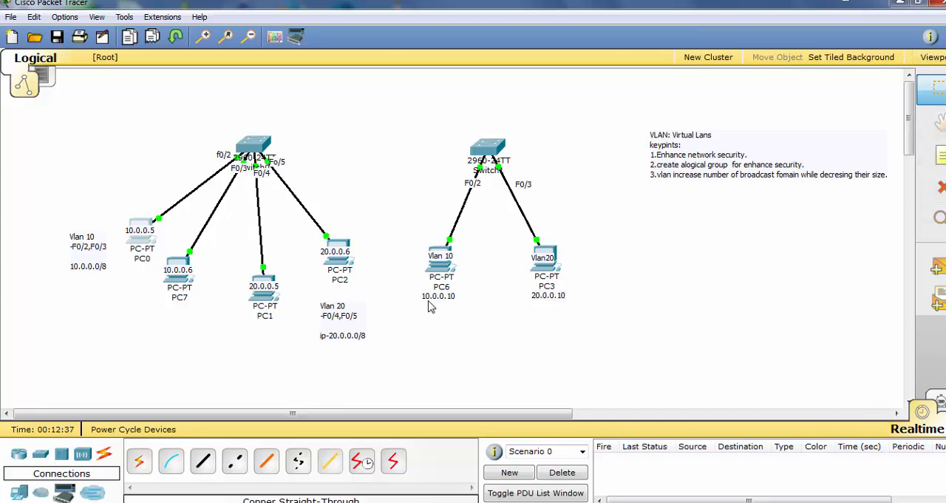
Open the command line of Switch0 and enter privileged EXEC mode with en
{"action": "left_click", "coordinate": [256, 148]}
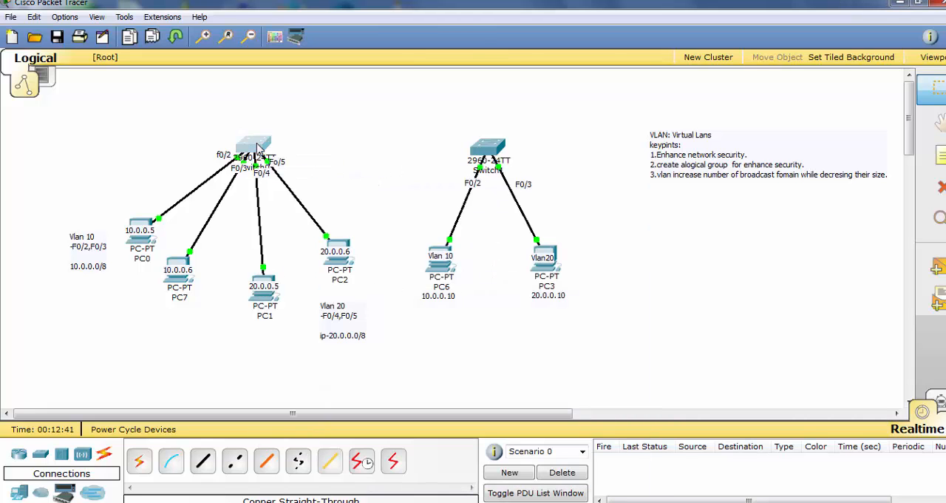
{"action": "left_click_drag", "start_coordinate": [294, 34], "coordinate": [377, 59]}
{"action": "left_click", "coordinate": [226, 70]}
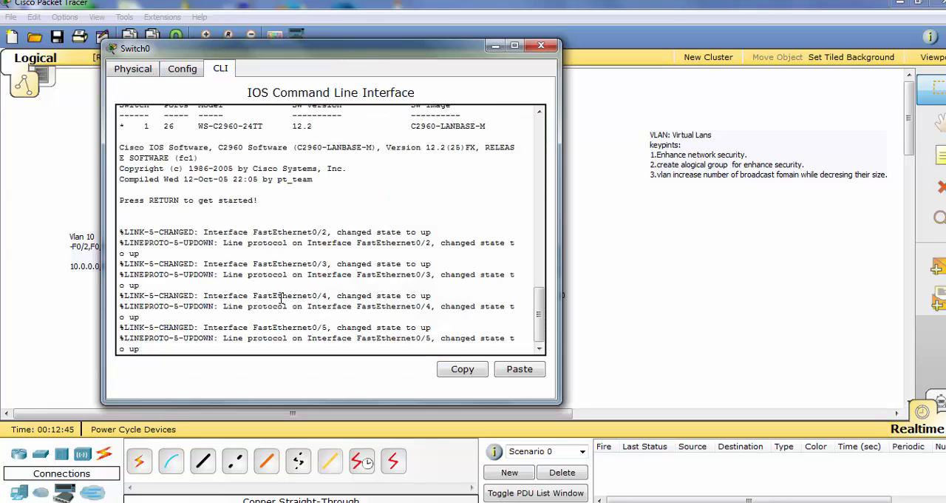
{"action": "key", "text": "Return"}
{"action": "key", "text": "Return"}
{"action": "key", "text": "Return"}
{"action": "key", "text": "Return"}
{"action": "key", "text": "Return"}
{"action": "type", "text": "en"}
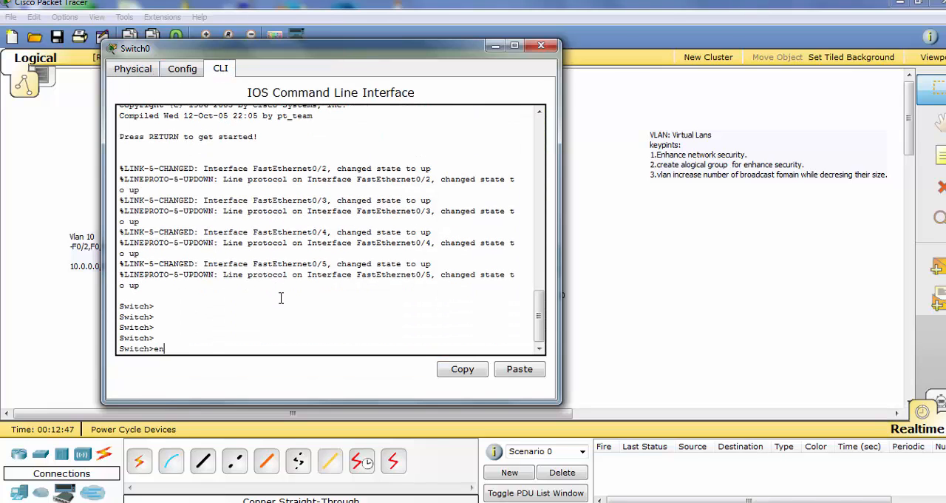
{"action": "key", "text": "Return"}
{"action": "key", "text": "Return"}
{"action": "key", "text": "Return"}
{"action": "key", "text": "Return"}
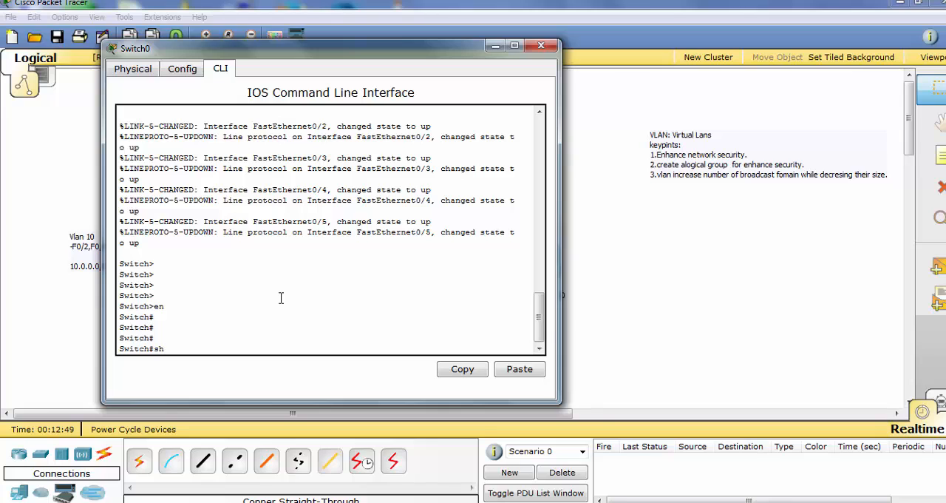
Display the VLAN summary of Switch0 with sh vlan brief
{"action": "type", "text": "sh vlan brief"}
{"action": "key", "text": "Return"}
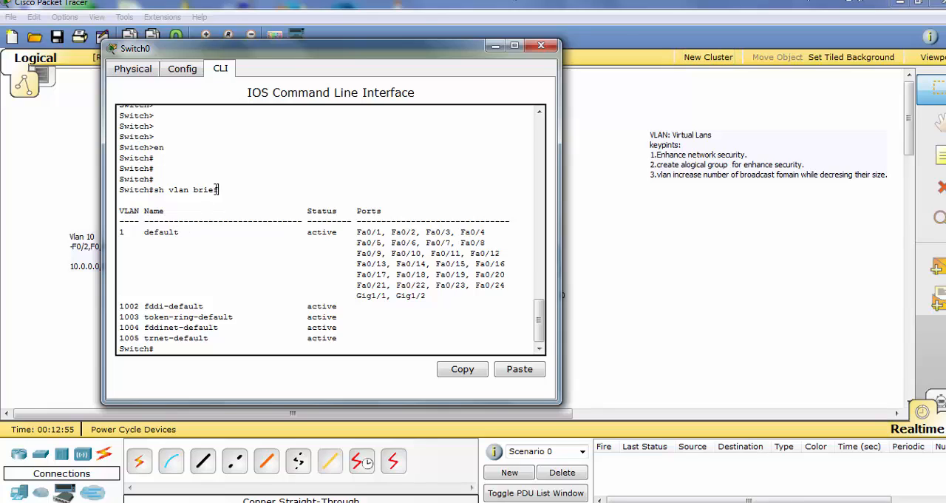
Examine the VLAN summary by highlighting the command, the VLAN 1 row with its ports, and the reserved VLAN rows 1004 and 1005
{"action": "left_click_drag", "start_coordinate": [219, 190], "coordinate": [118, 190]}
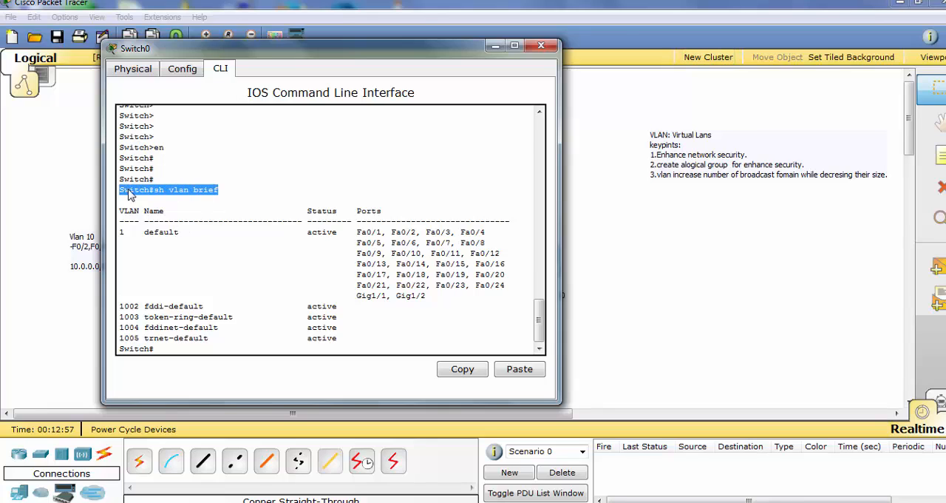
{"action": "right_click", "coordinate": [129, 191]}
{"action": "left_click", "coordinate": [161, 199]}
{"action": "left_click_drag", "start_coordinate": [125, 234], "coordinate": [120, 233]}
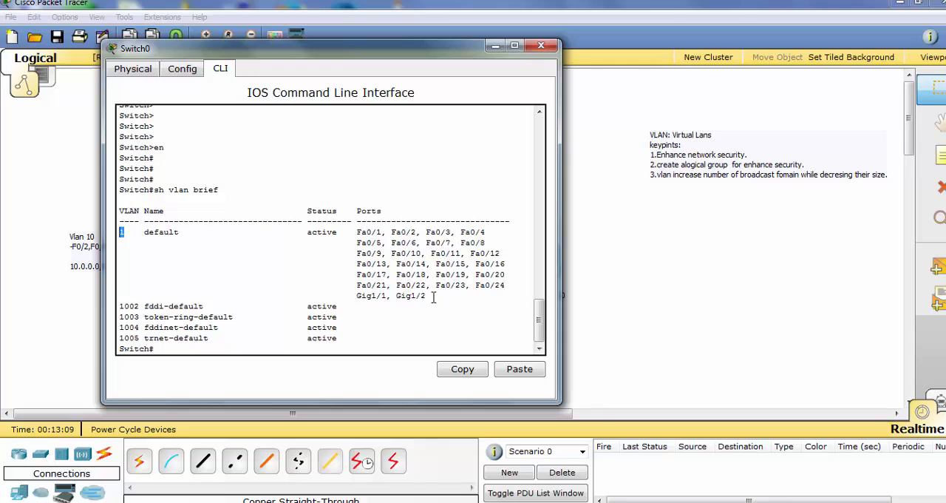
{"action": "left_click_drag", "start_coordinate": [429, 296], "coordinate": [136, 232]}
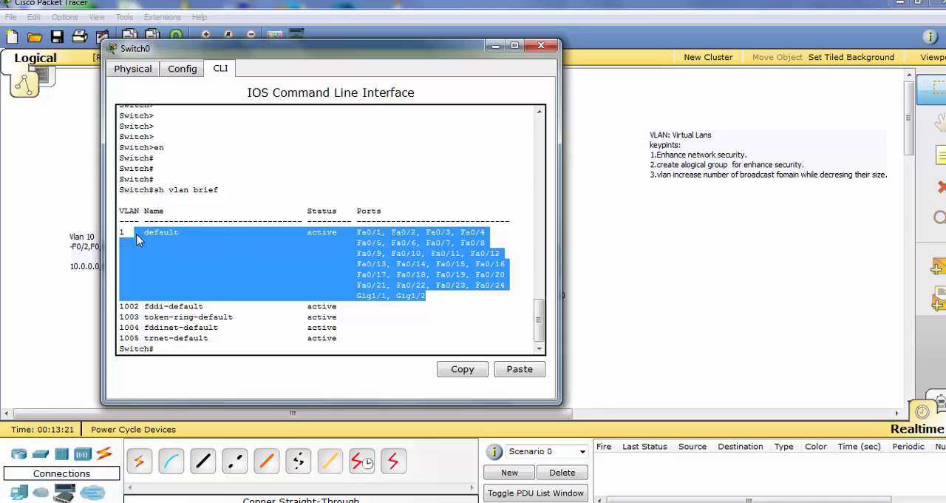
{"action": "left_click", "coordinate": [356, 317]}
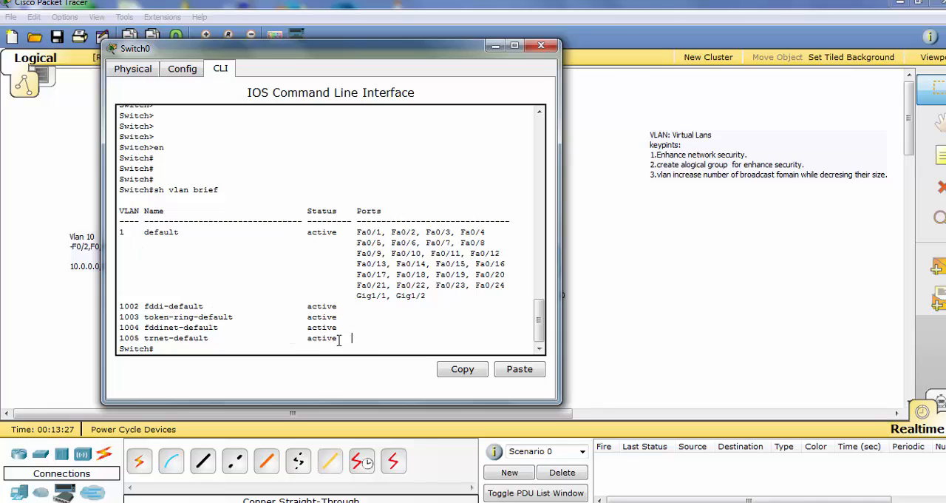
{"action": "left_click_drag", "start_coordinate": [348, 342], "coordinate": [139, 327]}
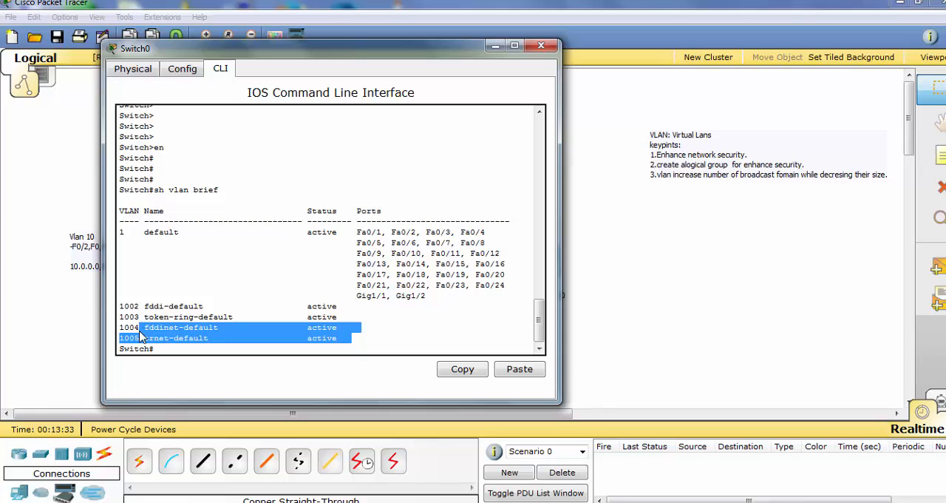
Examine the reserved VLAN rows 1002 to 1005 and the port list of VLAN 1 in Switch0's VLAN summary
{"action": "left_click", "coordinate": [370, 343]}
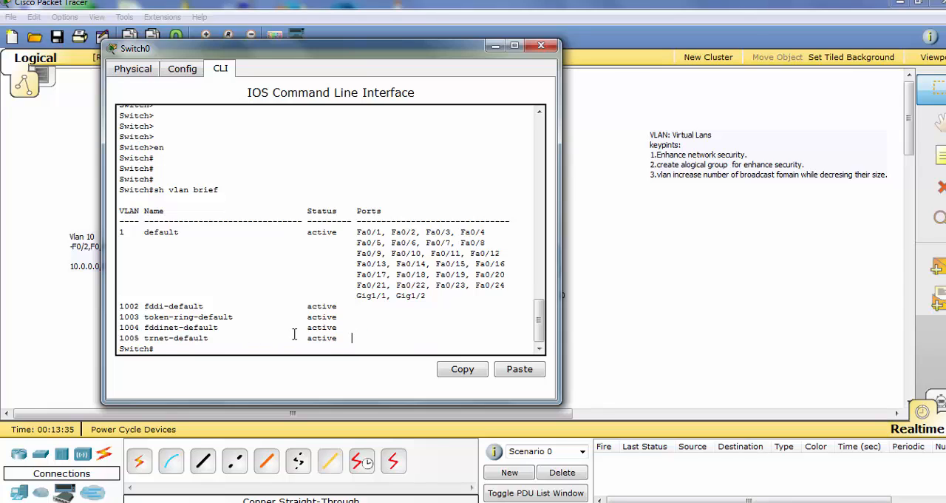
{"action": "left_click_drag", "start_coordinate": [293, 334], "coordinate": [120, 306]}
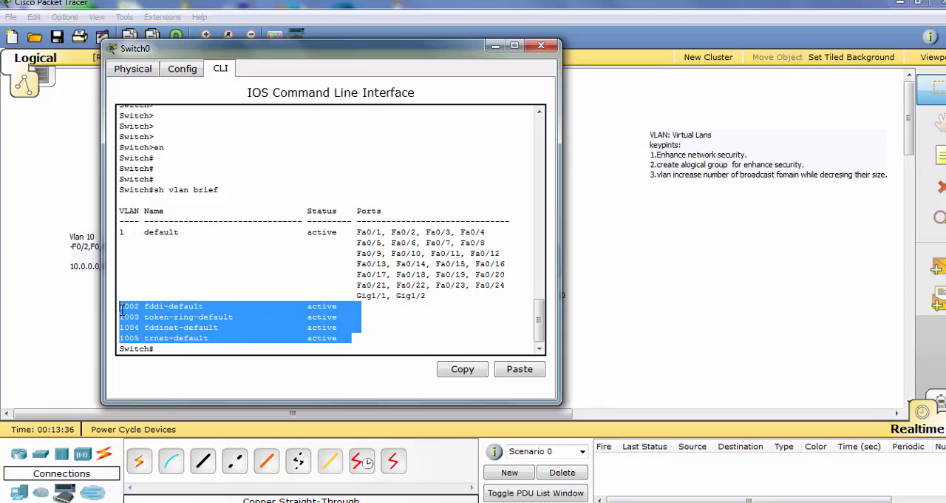
{"action": "left_click", "coordinate": [396, 326]}
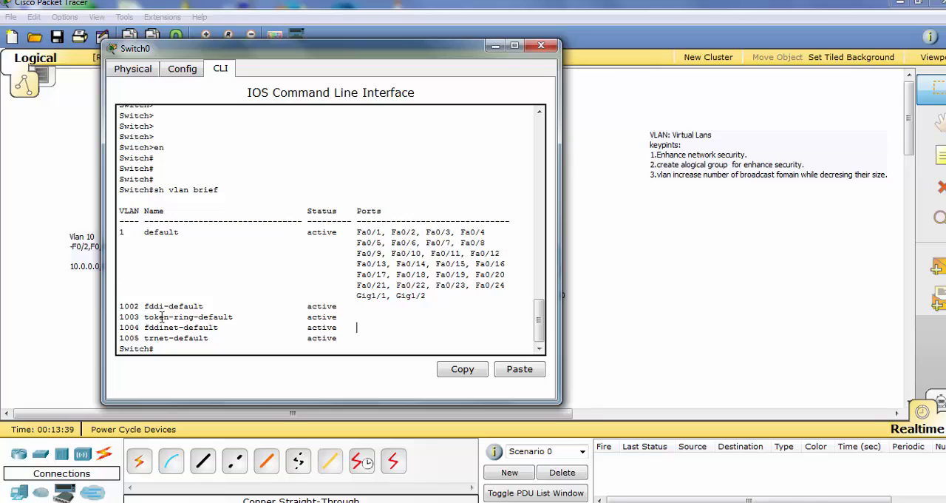
{"action": "left_click_drag", "start_coordinate": [360, 348], "coordinate": [146, 242]}
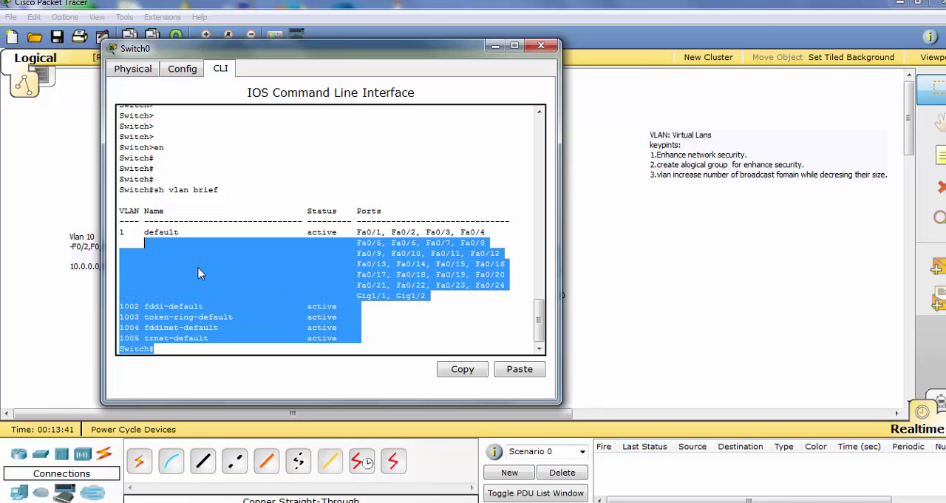
{"action": "left_click", "coordinate": [380, 313]}
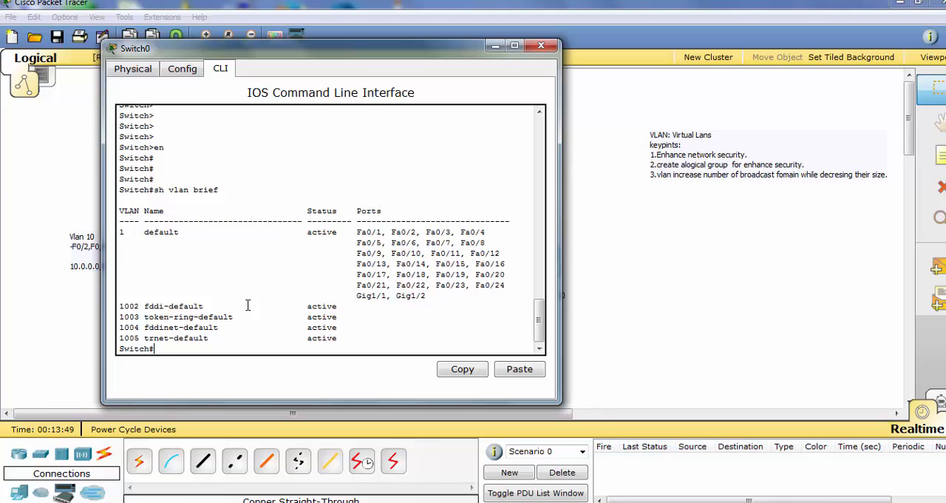
Add the department name IT to the Vlan 10 note and Sales to the Vlan 20 note, moving the latter just beneath PC2
{"action": "left_click", "coordinate": [496, 46]}
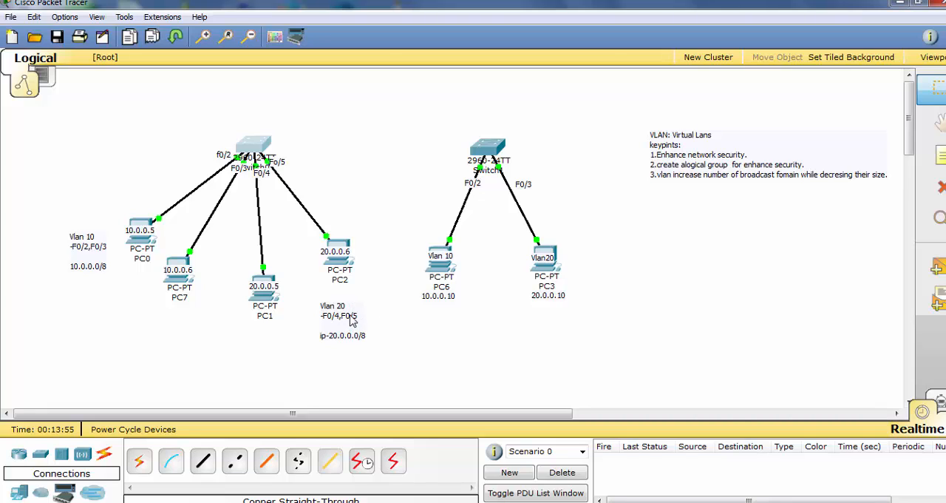
{"action": "left_click", "coordinate": [81, 248]}
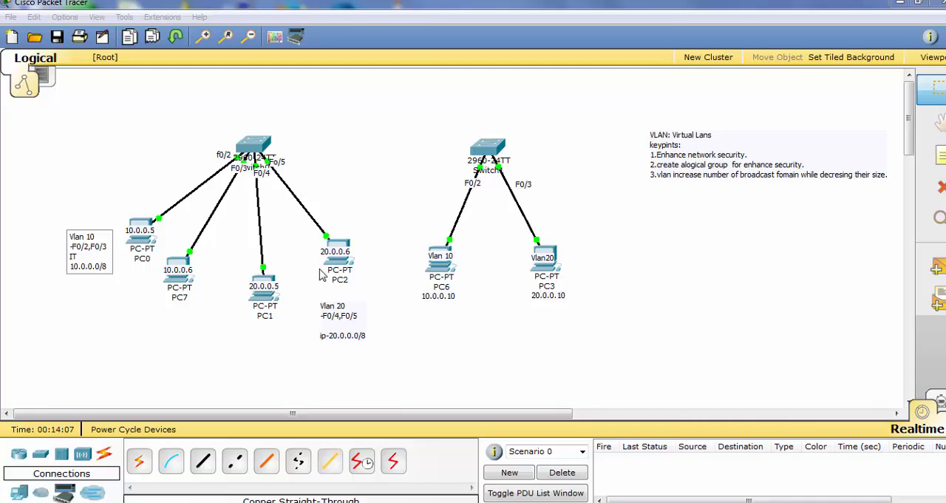
{"action": "left_click", "coordinate": [344, 324]}
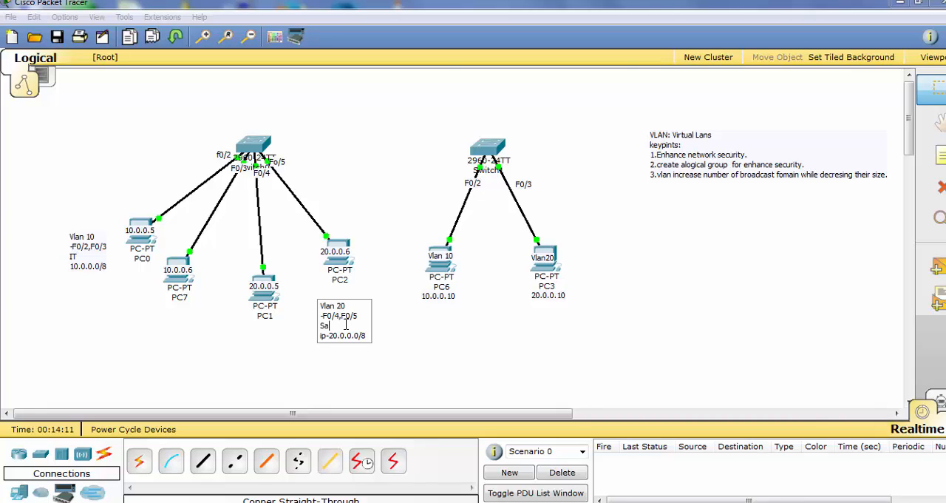
{"action": "left_click", "coordinate": [460, 334]}
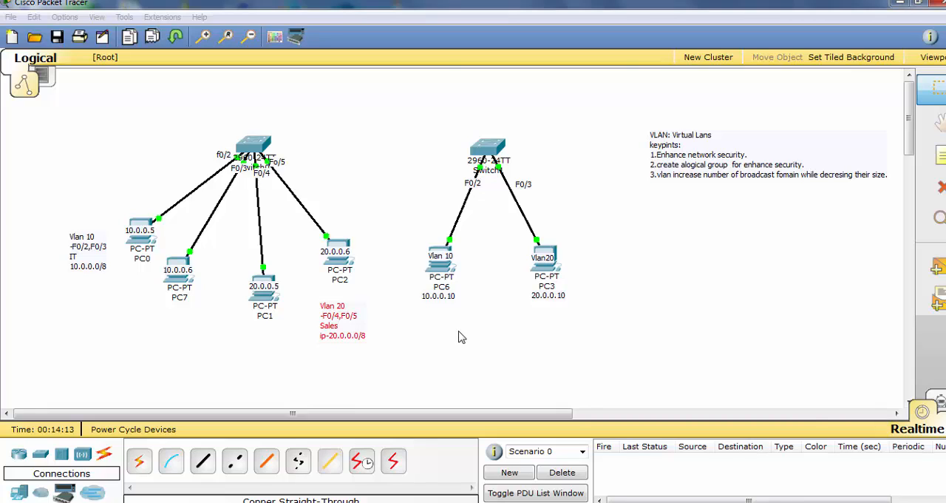
{"action": "left_click_drag", "start_coordinate": [335, 332], "coordinate": [339, 319]}
{"action": "left_click", "coordinate": [89, 264]}
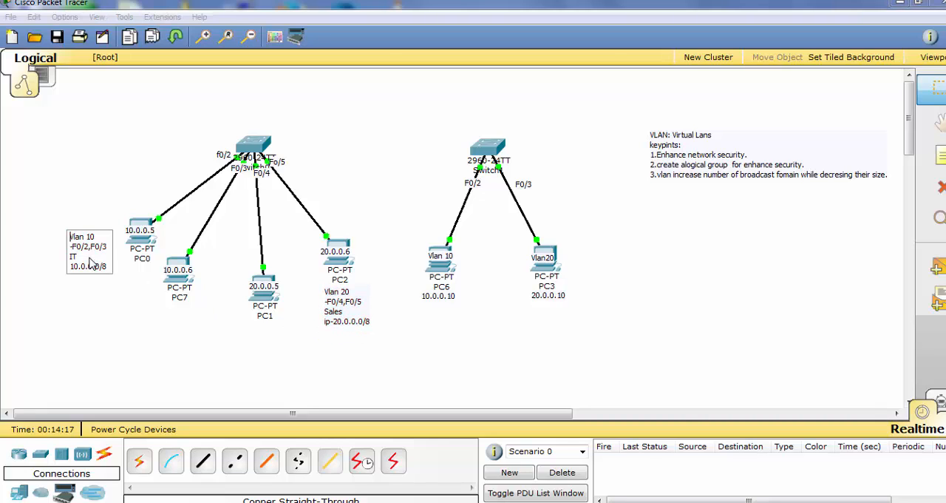
{"action": "left_click", "coordinate": [100, 302]}
Append a Configuration: heading to the VLAN key points note, with the copied command line Switch#sh vlan brief beneath it
{"action": "left_click", "coordinate": [259, 151]}
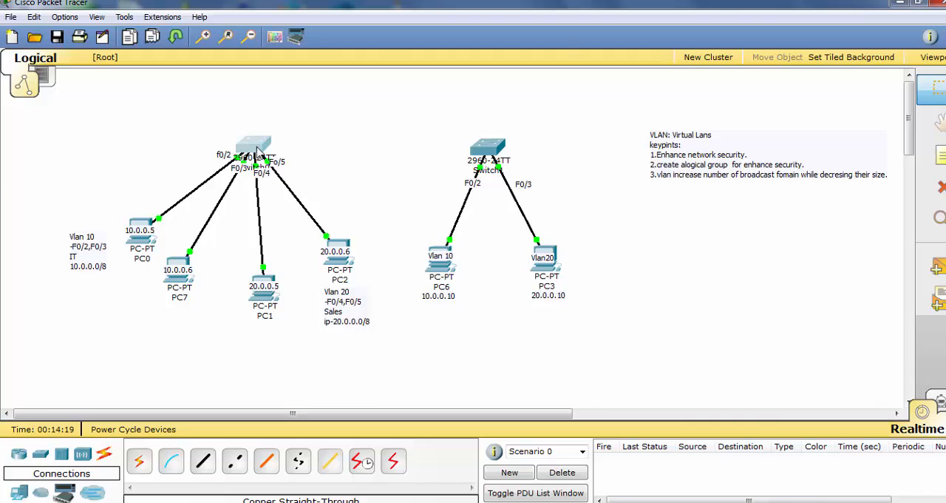
{"action": "left_click", "coordinate": [684, 183]}
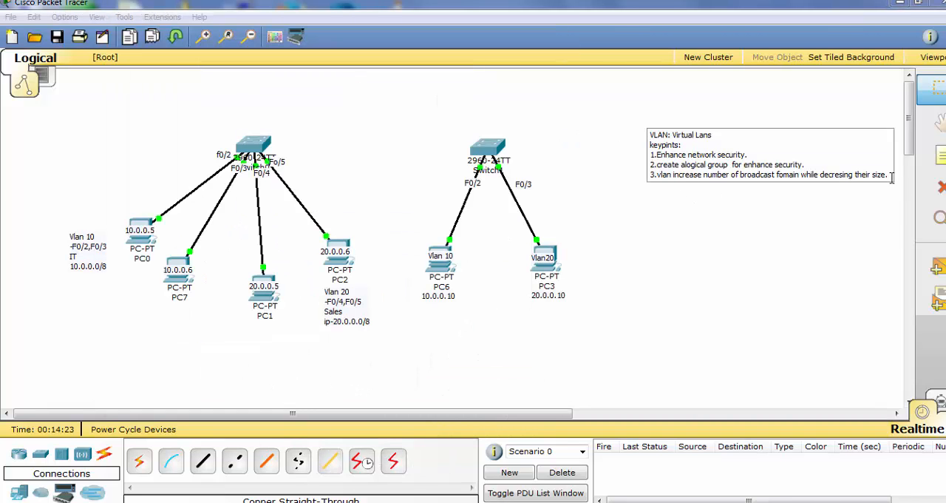
{"action": "key", "text": "Return"}
{"action": "key", "text": "Return"}
{"action": "type", "text": "C"}
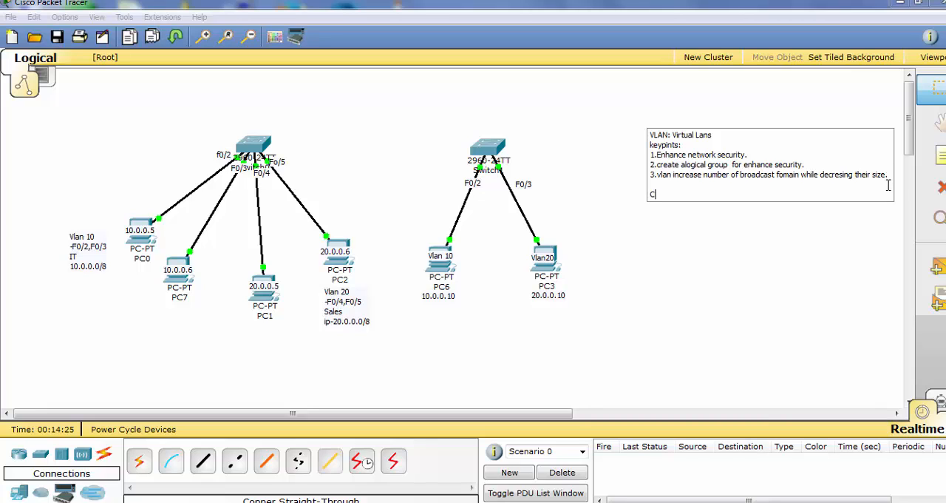
{"action": "type", "text": "onfiguration:"}
{"action": "key", "text": "Return"}
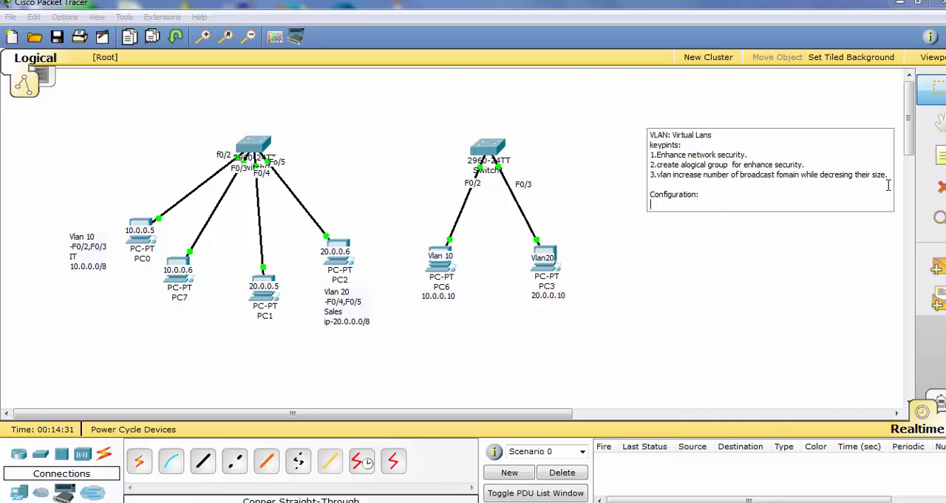
{"action": "type", "text": "Switch#sh vlan brief"}
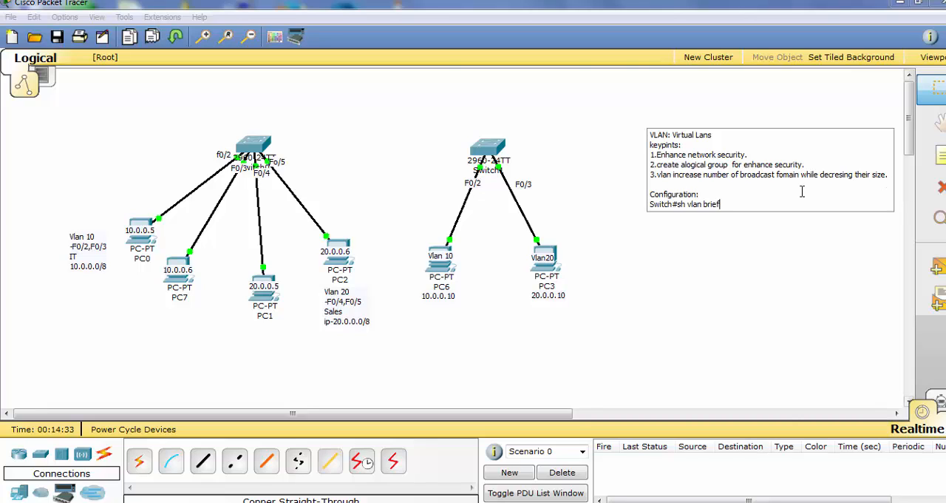
{"action": "left_click", "coordinate": [640, 266]}
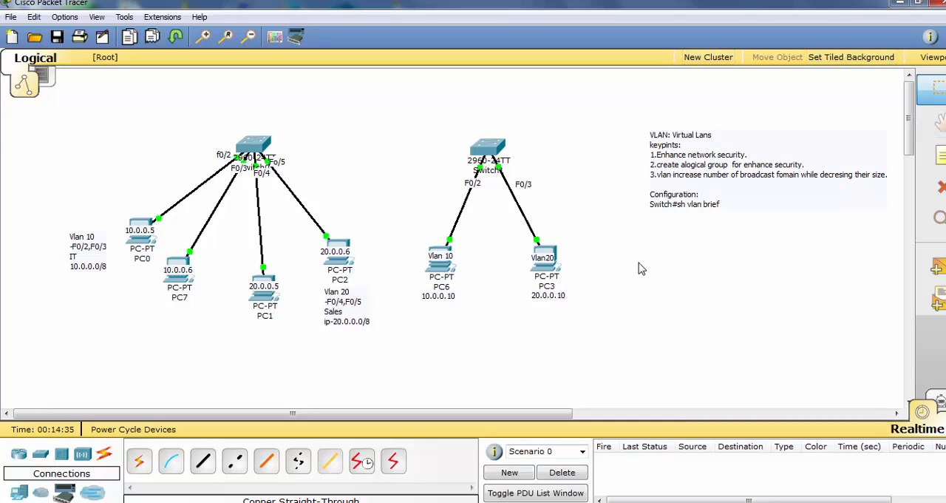
Reopen the command line of Switch0
{"action": "left_click", "coordinate": [252, 148]}
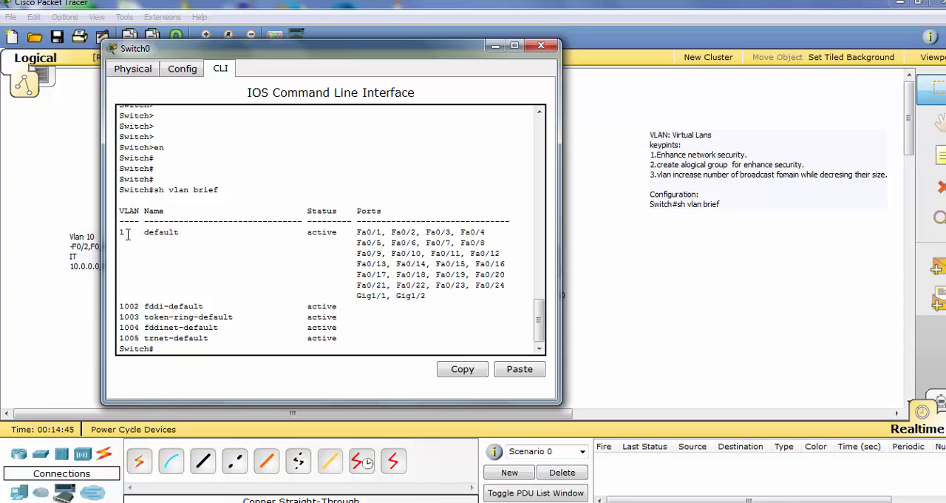
Review VLAN 1's port list and the reserved VLAN rows 1002 to 1005 in Switch0's VLAN summary
{"action": "left_click_drag", "start_coordinate": [442, 298], "coordinate": [352, 243]}
{"action": "left_click_drag", "start_coordinate": [352, 339], "coordinate": [122, 312]}
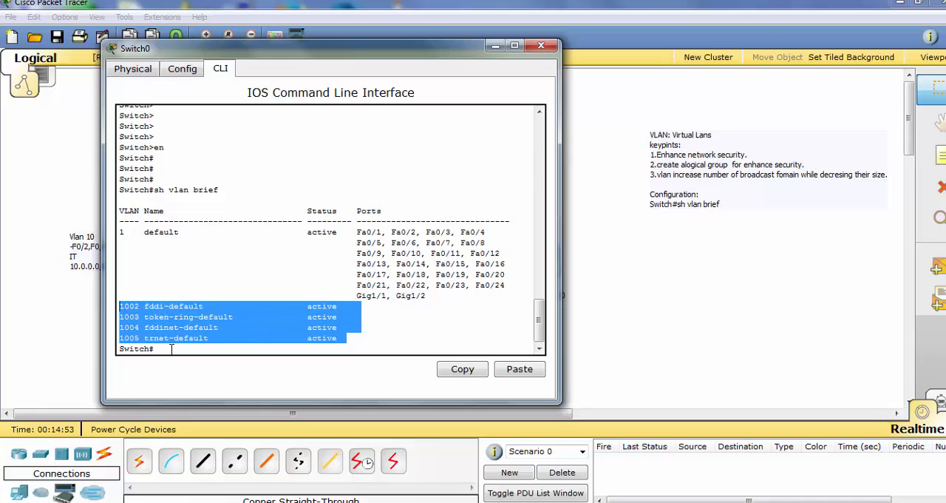
{"action": "left_click", "coordinate": [387, 340]}
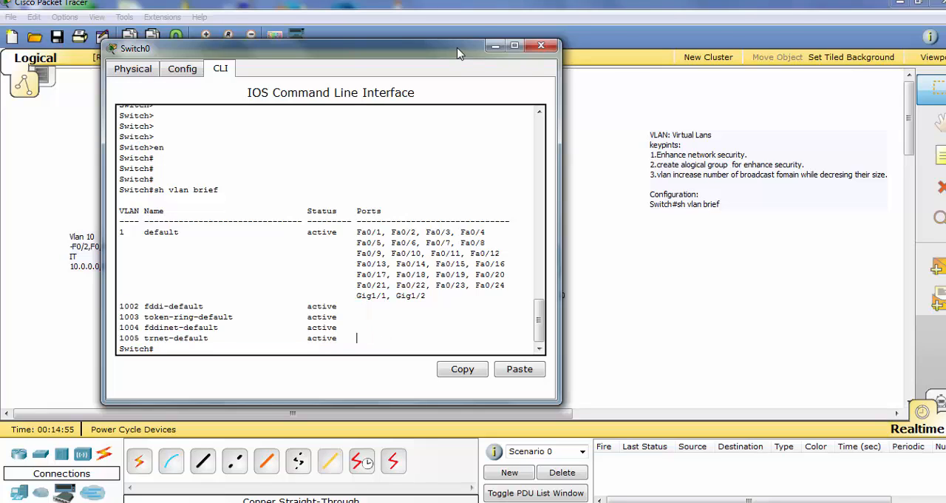
{"action": "left_click_drag", "start_coordinate": [457, 53], "coordinate": [480, 31]}
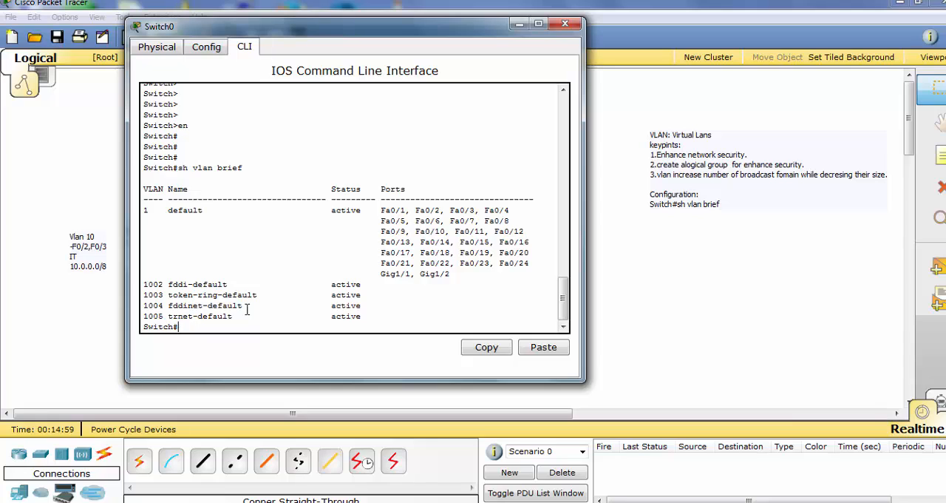
Enter VLAN database mode on Switch0 with vlan database and leave it again with exit
{"action": "type", "text": "co"}
{"action": "key", "text": "BackSpace"}
{"action": "key", "text": "BackSpace"}
{"action": "type", "text": "vlan d"}
{"action": "key", "text": "Tab"}
{"action": "key", "text": "Return"}
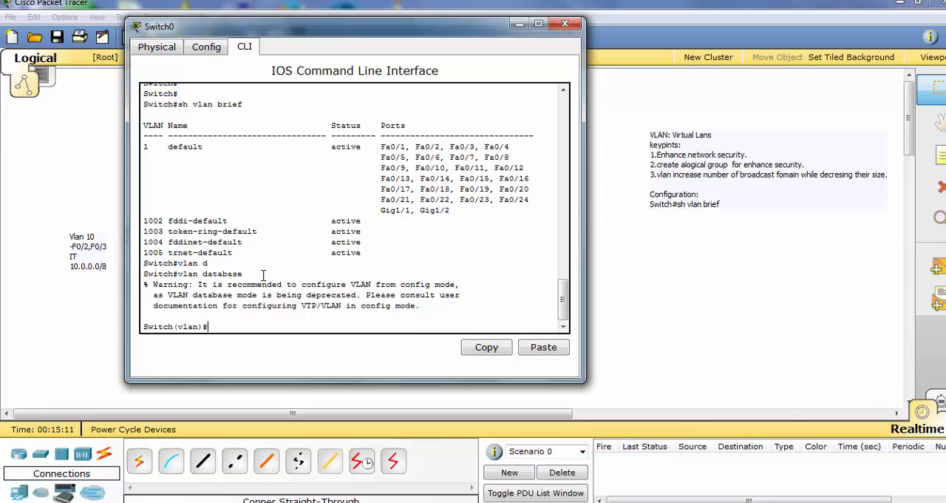
{"action": "type", "text": "exxit"}
{"action": "key", "text": "Return"}
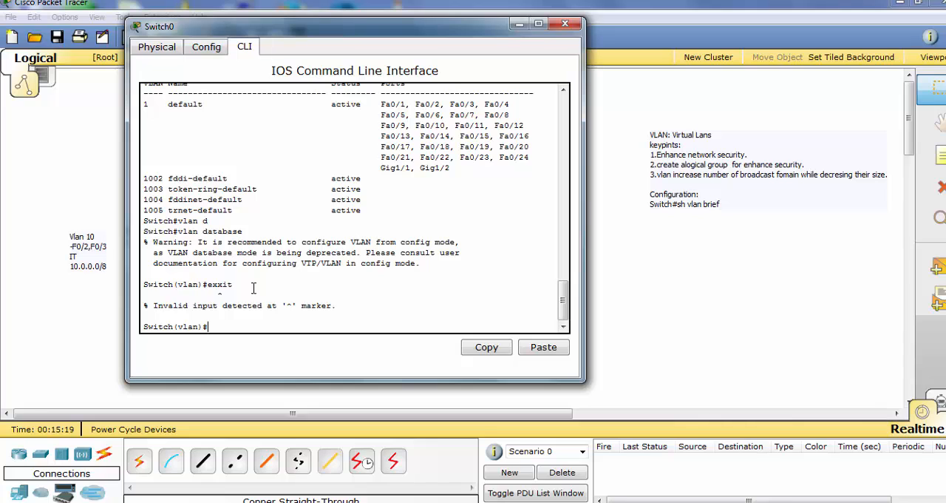
{"action": "type", "text": "exit"}
{"action": "key", "text": "Return"}
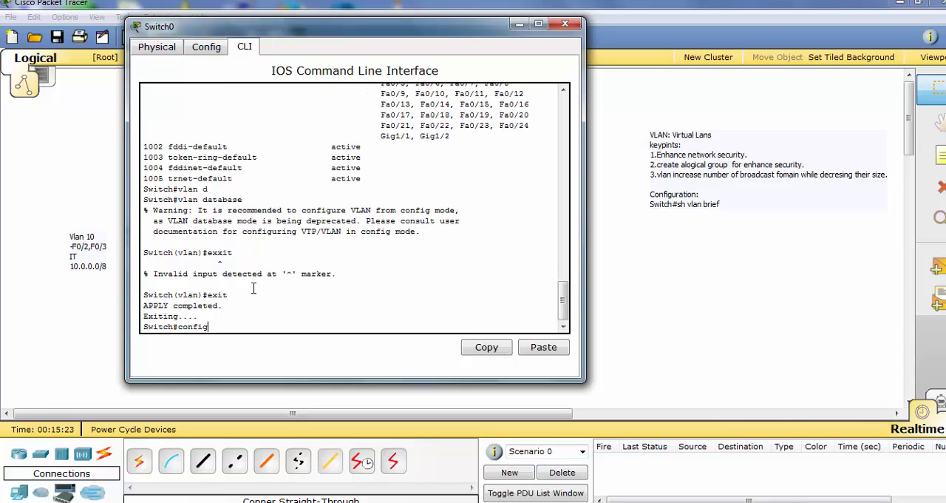
Enter global configuration mode on Switch0 from the terminal and create VLAN 10
{"action": "type", "text": "config"}
{"action": "key", "text": "Return"}
{"action": "key", "text": "Return"}
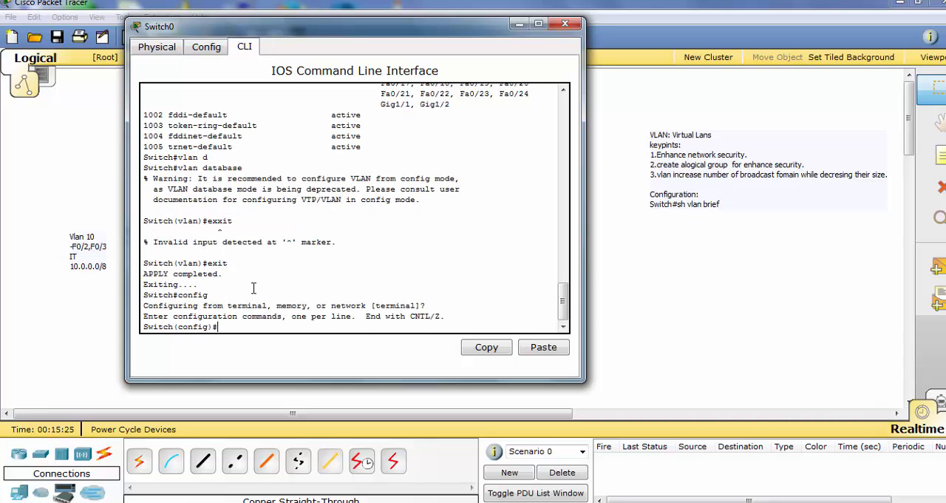
{"action": "type", "text": "vlan"}
{"action": "type", "text": "10"}
{"action": "key", "text": "Return"}
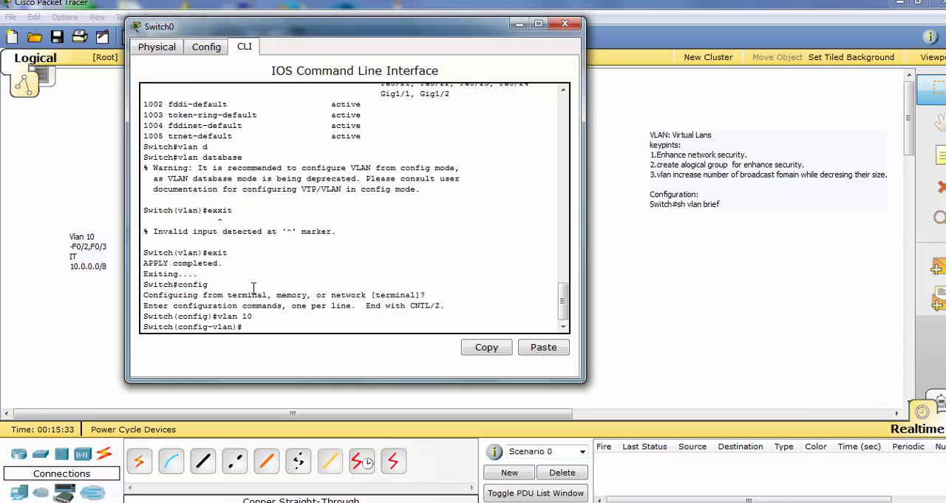
Name VLAN 10 IT and save the switch configuration with do wr
{"action": "left_click_drag", "start_coordinate": [461, 31], "coordinate": [550, 29]}
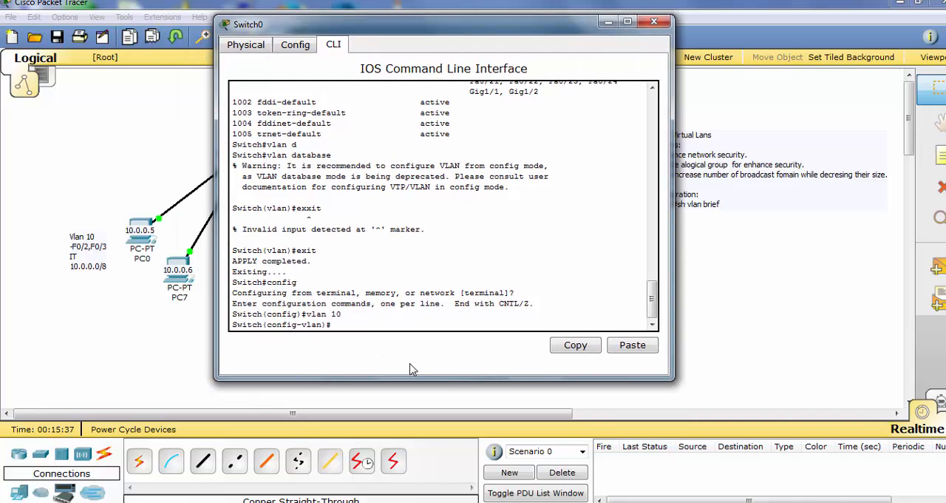
{"action": "type", "text": "name IT"}
{"action": "key", "text": "Return"}
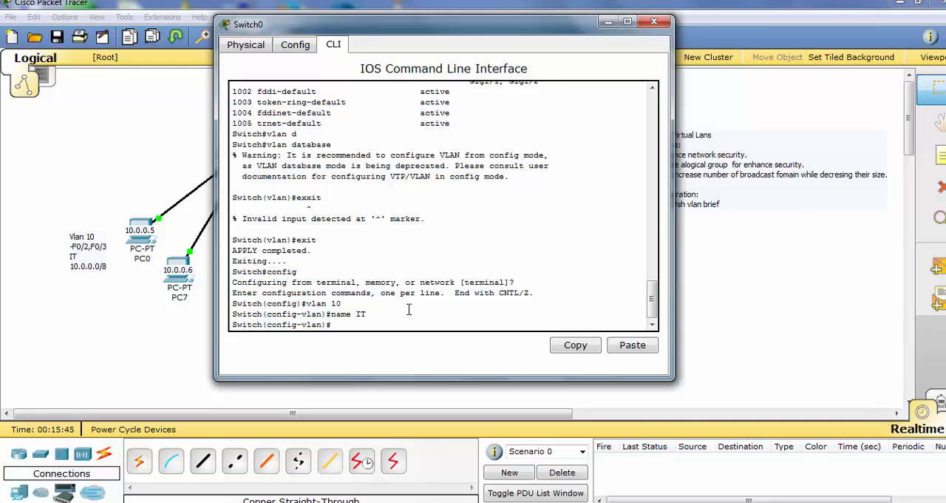
{"action": "type", "text": "do wr"}
{"action": "key", "text": "Return"}
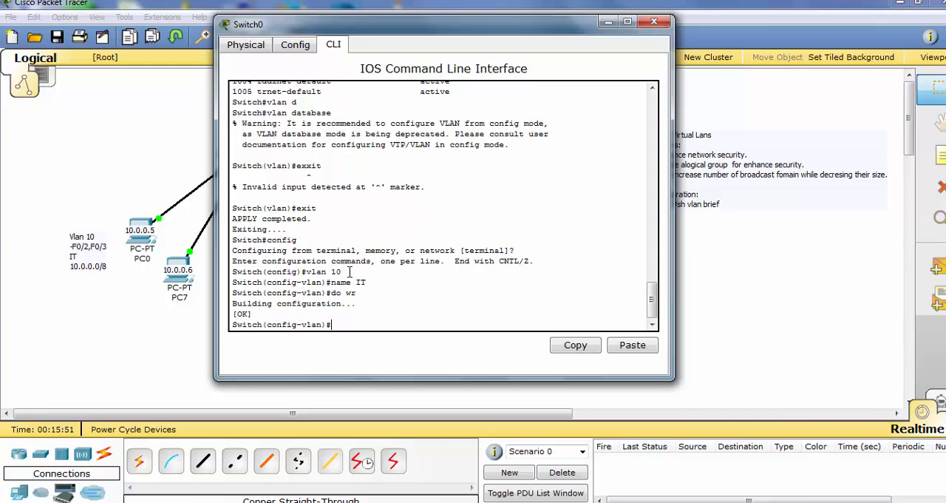
Add the line Switch#vlan database beneath Switch#sh vlan brief in the VLAN key points note
{"action": "left_click_drag", "start_coordinate": [314, 241], "coordinate": [234, 239]}
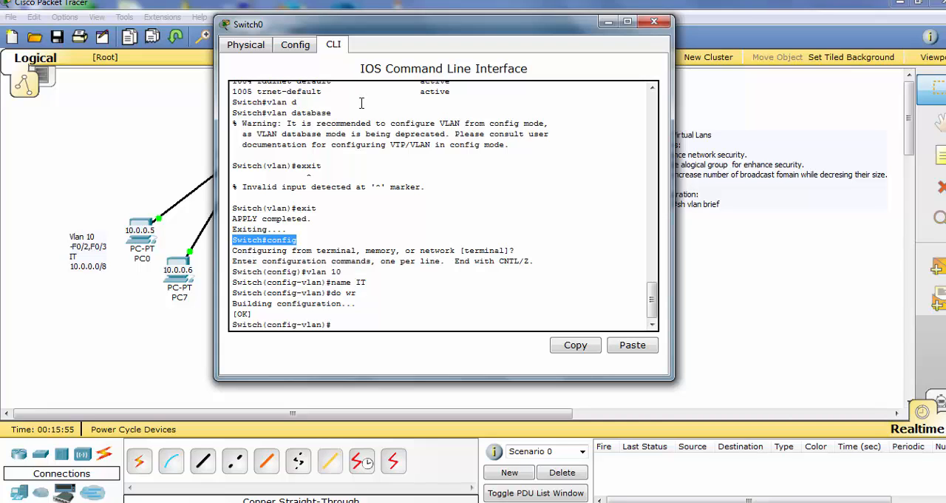
{"action": "left_click_drag", "start_coordinate": [338, 113], "coordinate": [233, 113]}
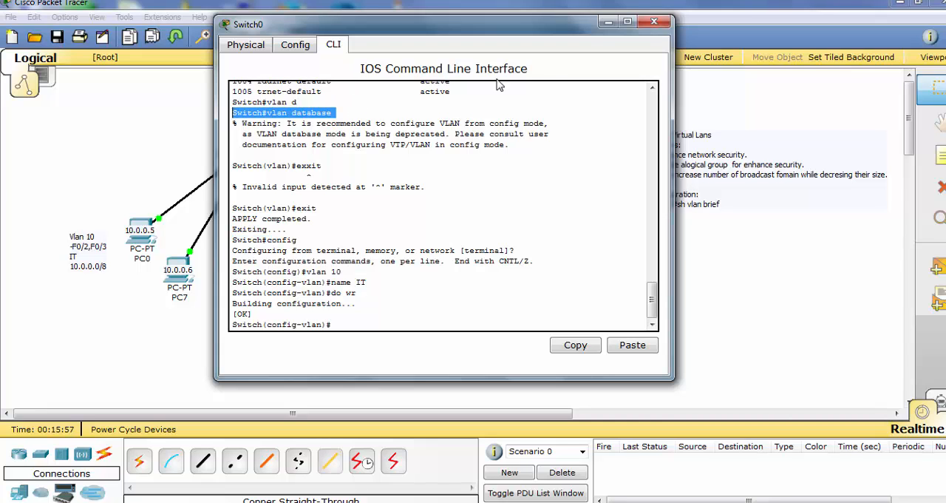
{"action": "key", "text": "ctrl+c"}
{"action": "left_click", "coordinate": [609, 23]}
{"action": "left_click", "coordinate": [725, 206]}
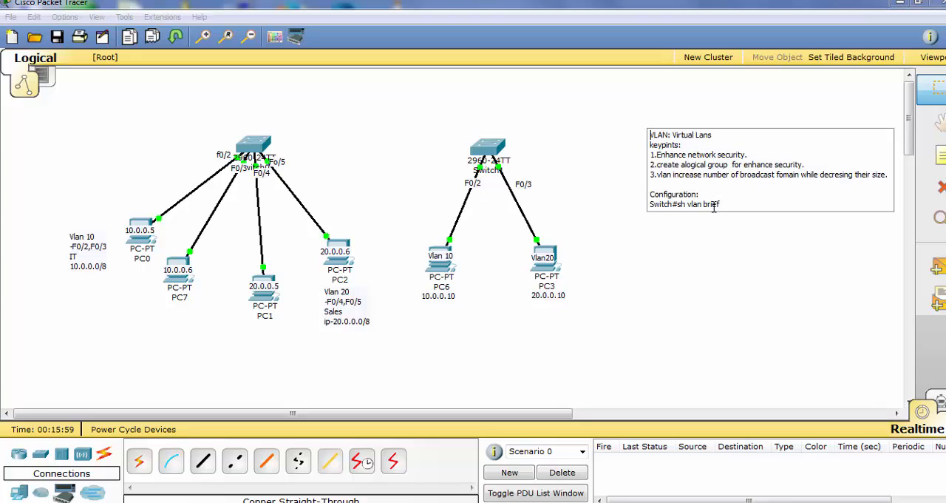
{"action": "key", "text": "Return"}
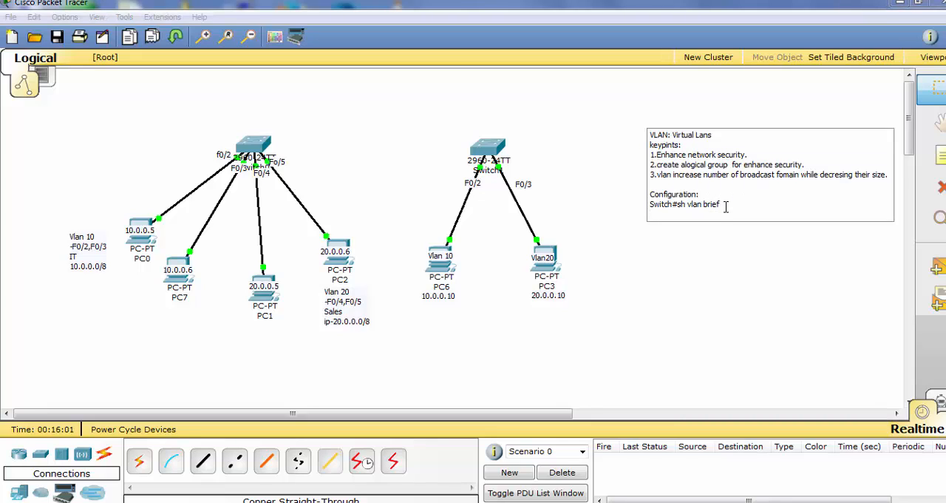
{"action": "key", "text": "ctrl+v"}
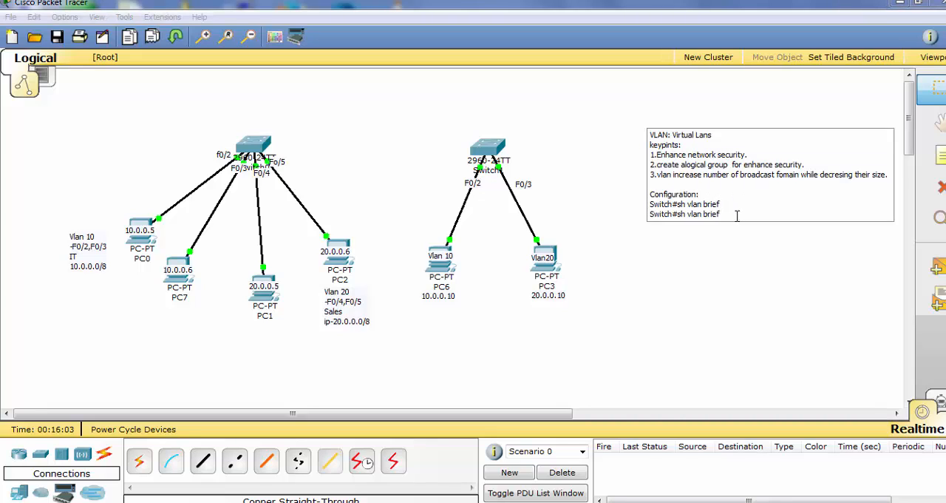
{"action": "key", "text": "BackSpace"}
{"action": "key", "text": "BackSpace"}
{"action": "key", "text": "BackSpace"}
{"action": "key", "text": "BackSpace"}
{"action": "key", "text": "BackSpace"}
{"action": "key", "text": "BackSpace"}
{"action": "key", "text": "BackSpace"}
{"action": "key", "text": "BackSpace"}
{"action": "key", "text": "BackSpace"}
{"action": "key", "text": "BackSpace"}
{"action": "type", "text": "vlan database"}
{"action": "key", "text": "Return"}
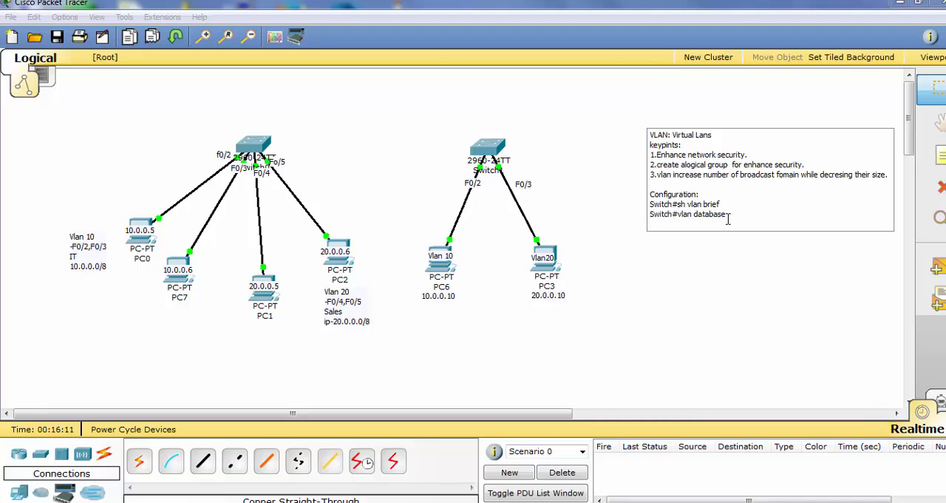
Display Switch0's full VLAN listing with sh vlan, examine the name of VLAN 10, and quit the listing
{"action": "left_click", "coordinate": [258, 146]}
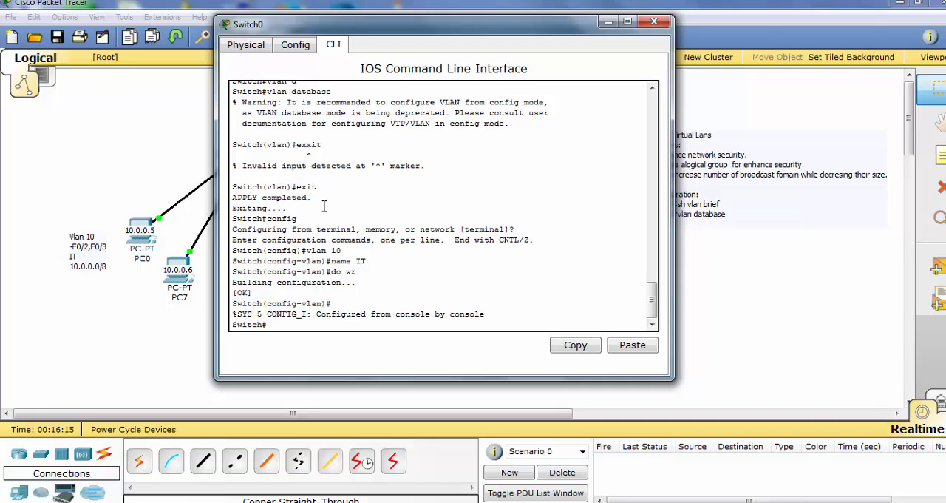
{"action": "left_click_drag", "start_coordinate": [310, 219], "coordinate": [233, 220]}
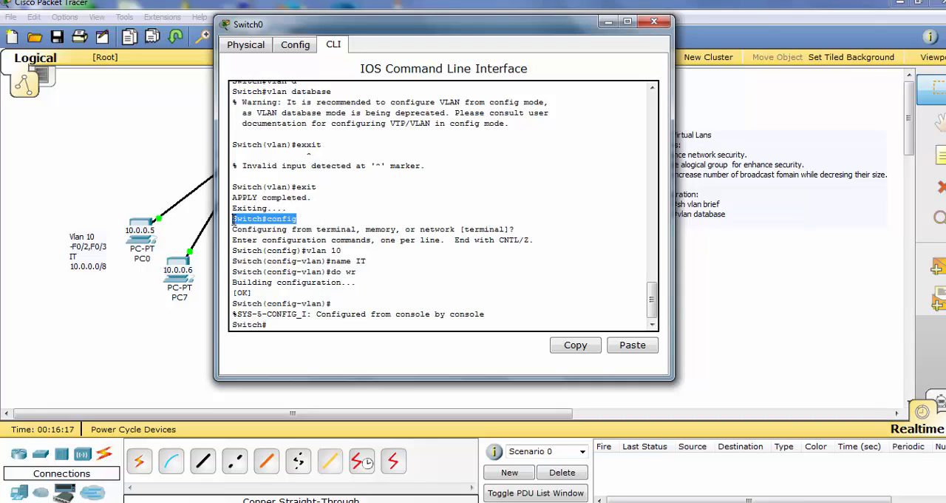
{"action": "key", "text": "Return"}
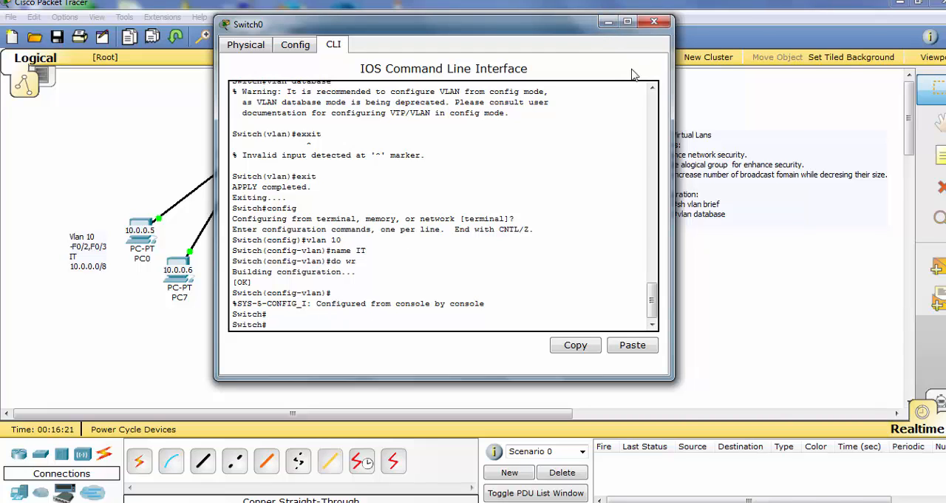
{"action": "left_click_drag", "start_coordinate": [573, 28], "coordinate": [516, 37]}
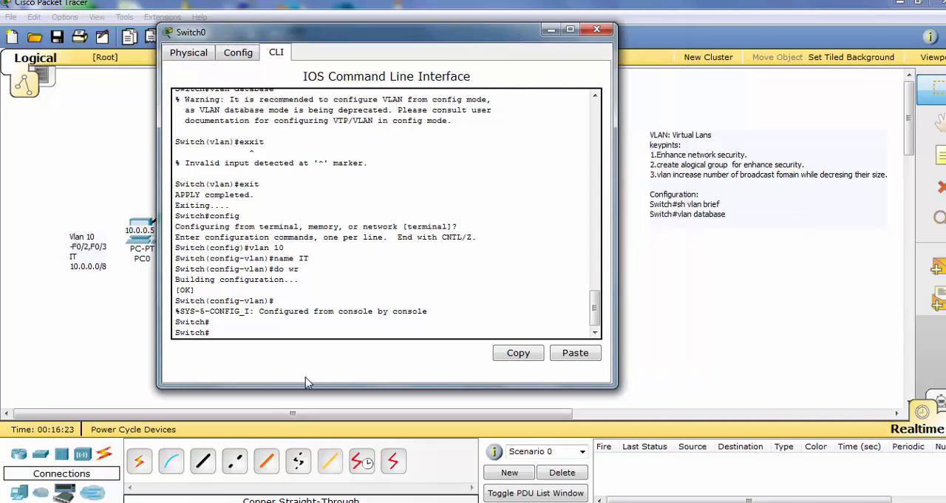
{"action": "left_click_drag", "start_coordinate": [456, 40], "coordinate": [569, 58]}
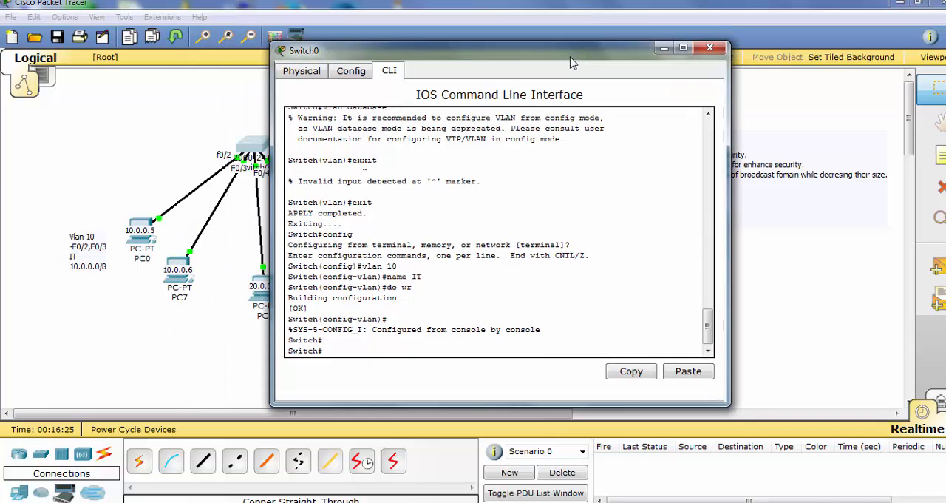
{"action": "type", "text": "vlan"}
{"action": "key", "text": "Return"}
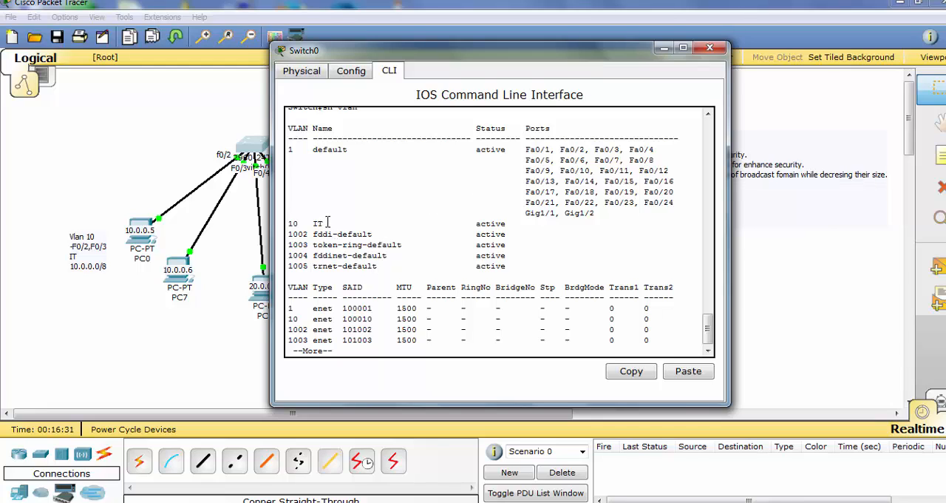
{"action": "mouse_move", "coordinate": [303, 226]}
{"action": "left_mouse_down"}
{"action": "mouse_move", "coordinate": [288, 226]}
{"action": "mouse_move", "coordinate": [318, 223]}
{"action": "mouse_move", "coordinate": [310, 224]}
{"action": "left_mouse_up"}
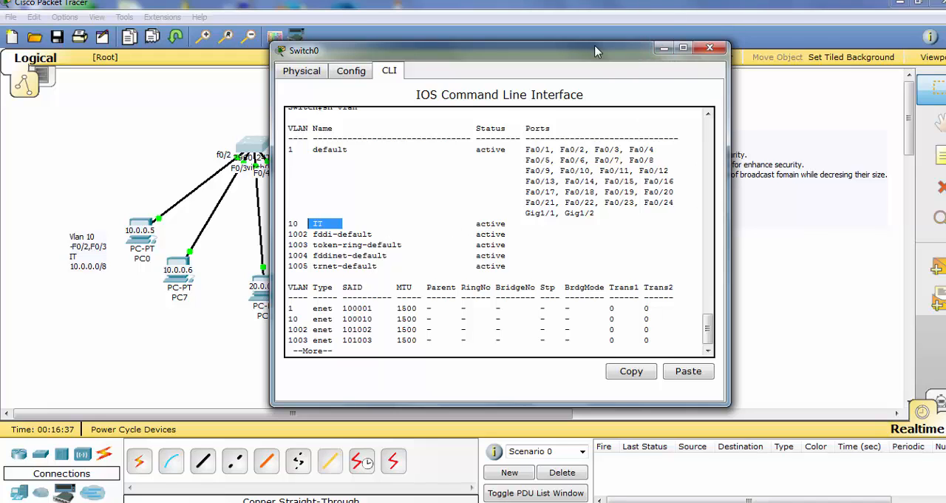
{"action": "left_click_drag", "start_coordinate": [703, 46], "coordinate": [707, 42]}
{"action": "left_click_drag", "start_coordinate": [617, 48], "coordinate": [715, 39]}
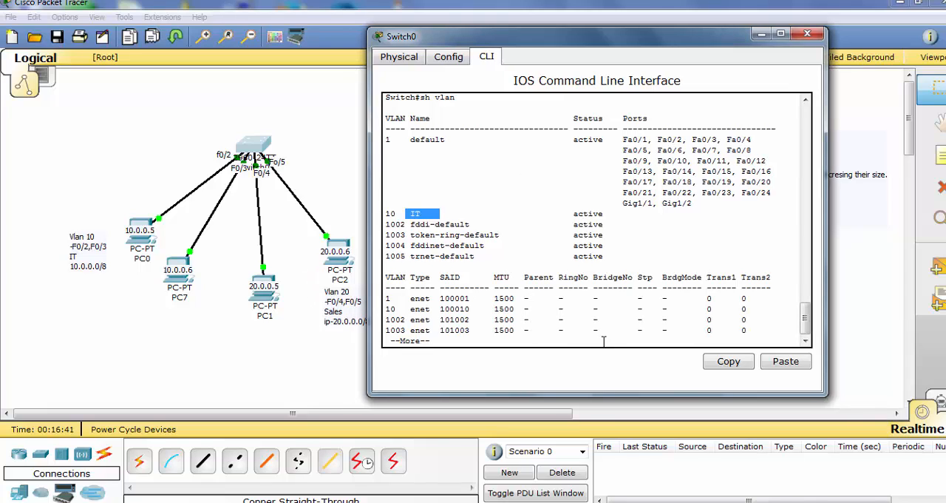
{"action": "key", "text": "Return"}
{"action": "type", "text": "q"}
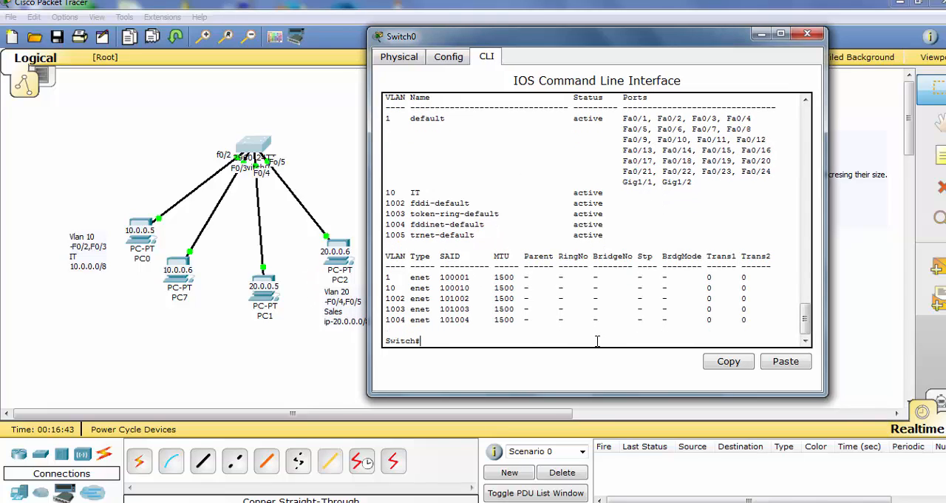
{"action": "type", "text": "config"}
Return to global configuration mode on Switch0 and create VLAN 20
{"action": "key", "text": "Return"}
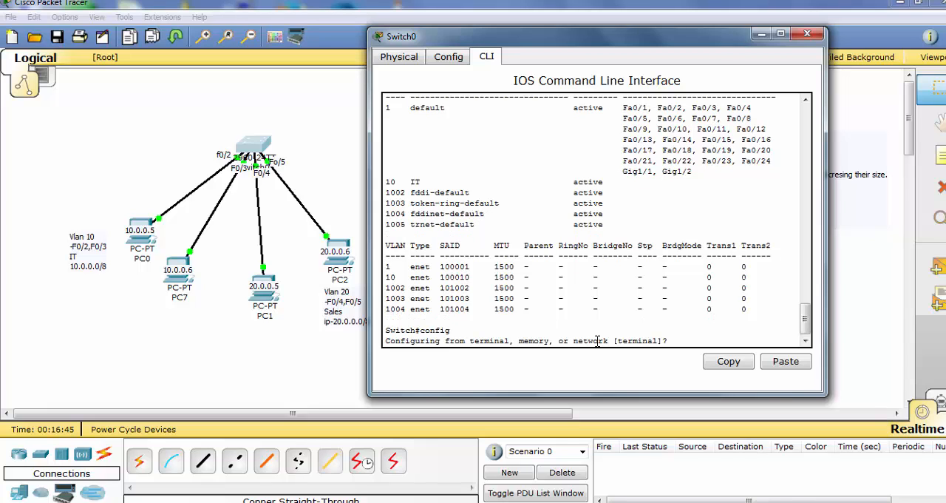
{"action": "key", "text": "Return"}
{"action": "type", "text": "vlan 20"}
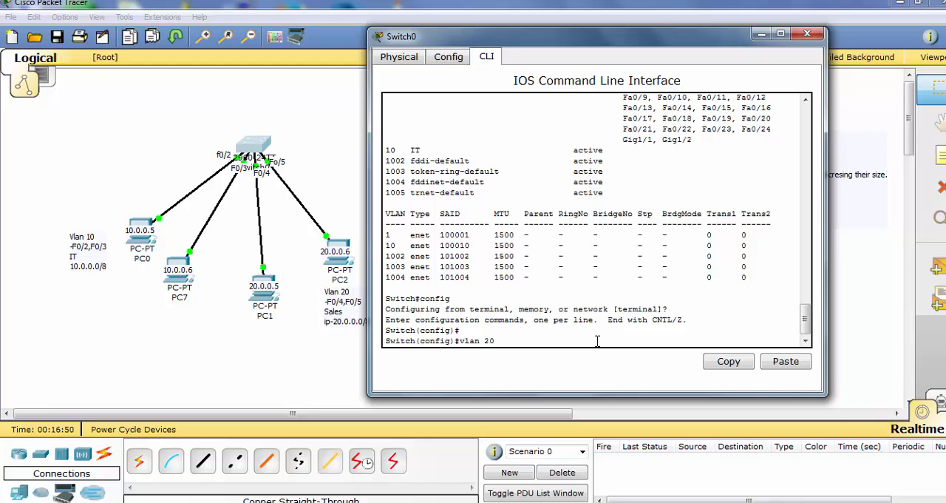
{"action": "key", "text": "Return"}
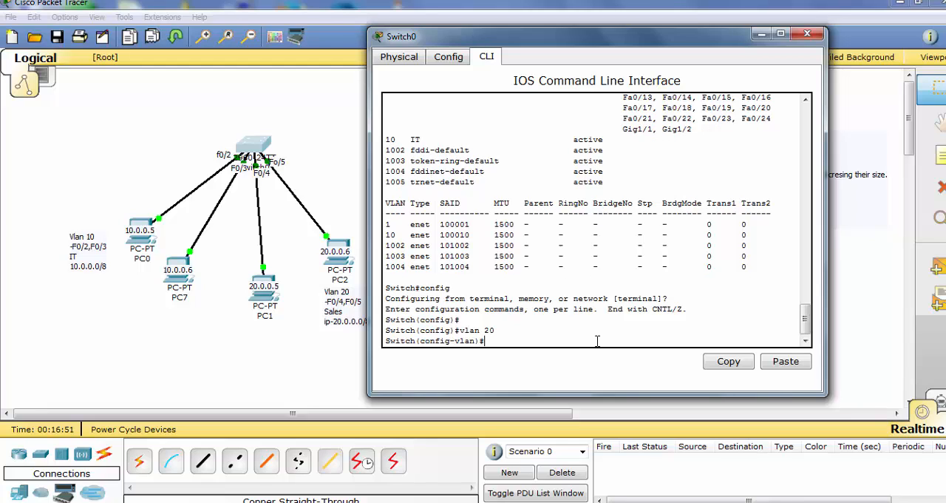
Name VLAN 20 Sales and save the switch configuration with do wr
{"action": "type", "text": "name Sales"}
{"action": "key", "text": "Return"}
{"action": "type", "text": "do "}
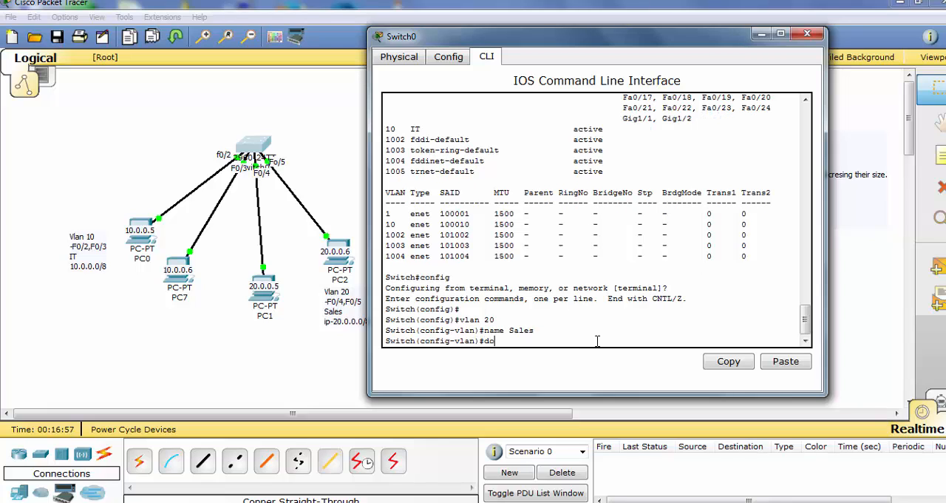
{"action": "type", "text": "wr"}
{"action": "key", "text": "Return"}
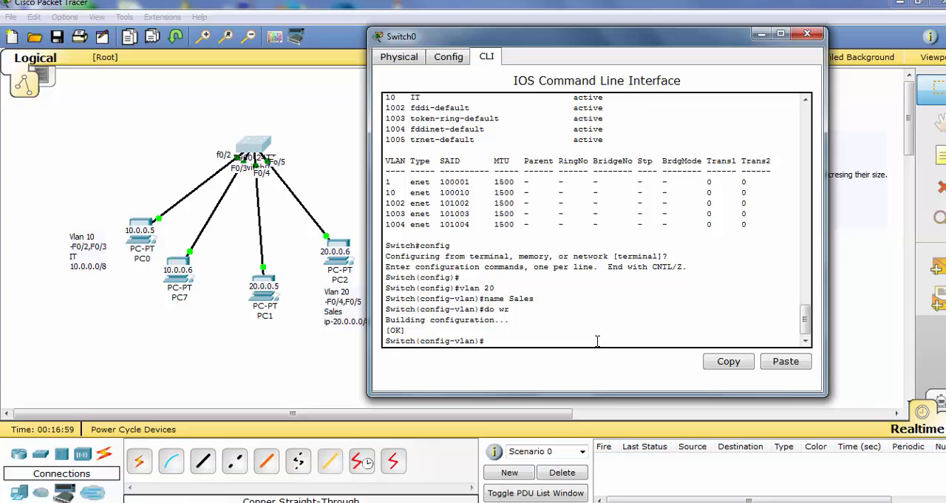
Copy the command line Switch(config-vlan)#name Sales from Switch0 into the VLAN key points note, beneath Switch#vlan database
{"action": "left_click_drag", "start_coordinate": [495, 289], "coordinate": [387, 290]}
{"action": "key", "text": "ctrl+c"}
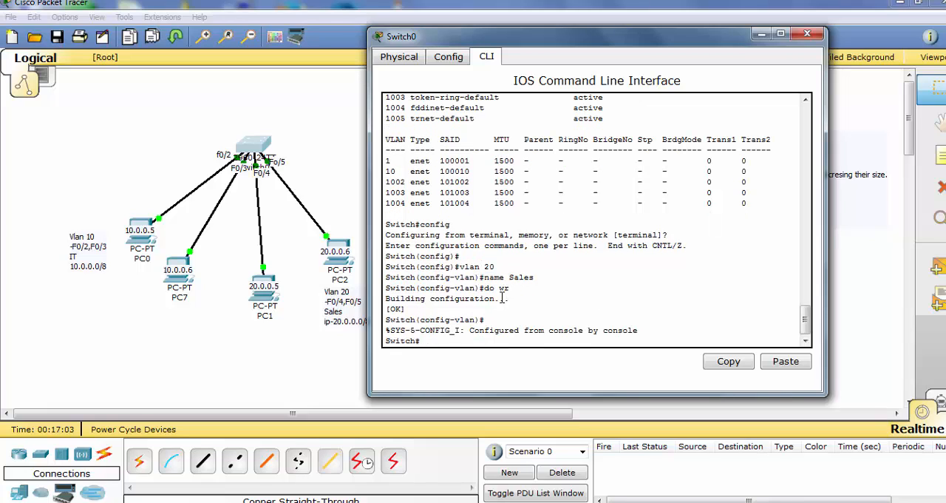
{"action": "left_click_drag", "start_coordinate": [534, 277], "coordinate": [400, 279]}
{"action": "right_click", "coordinate": [400, 280]}
{"action": "left_click", "coordinate": [418, 288]}
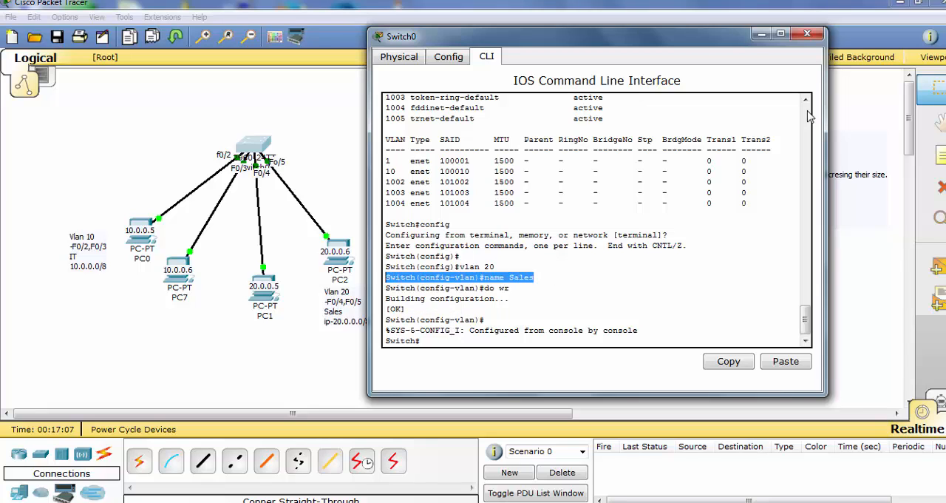
{"action": "left_click", "coordinate": [762, 33]}
{"action": "left_click", "coordinate": [710, 221]}
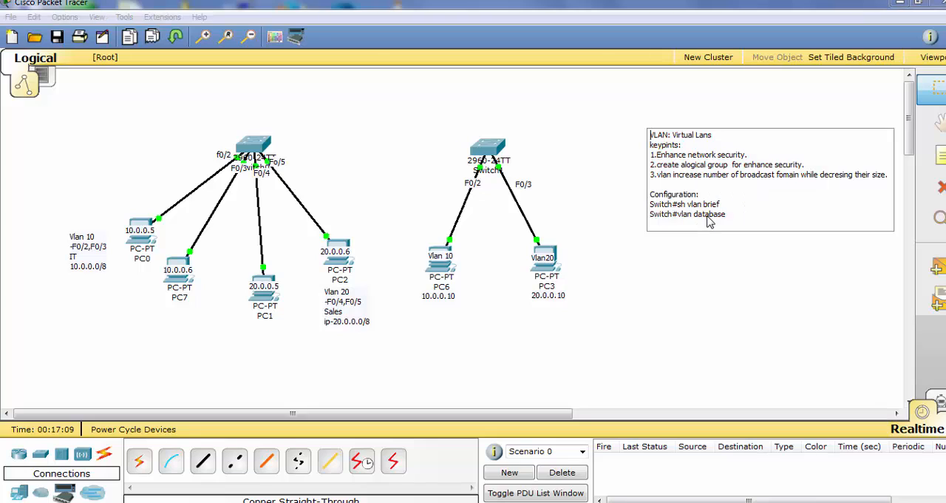
{"action": "key", "text": "Return"}
{"action": "key", "text": "ctrl+v"}
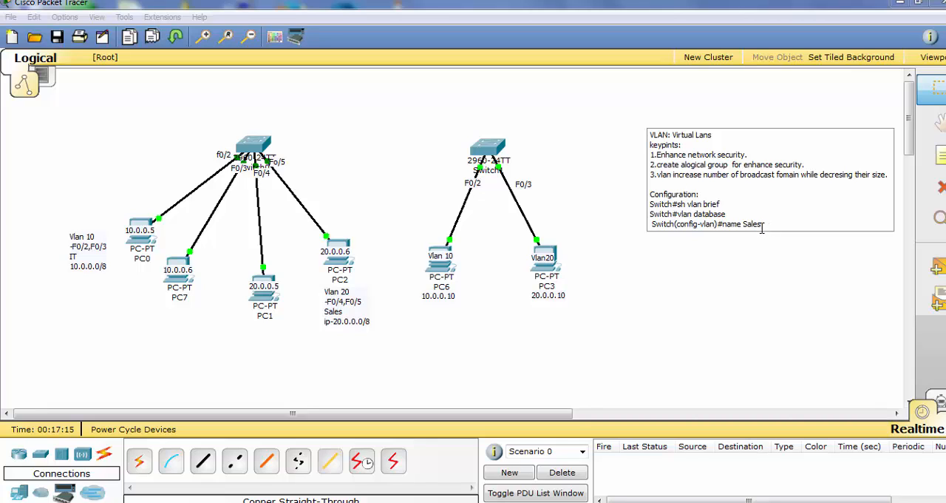
Add the command line Switch#config beneath Switch#vlan database in the VLAN key points note
{"action": "key", "text": "Return"}
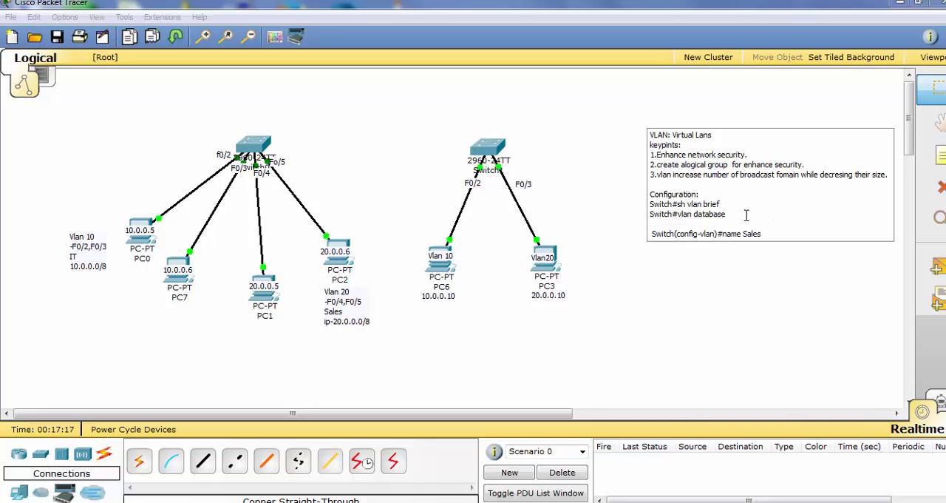
{"action": "key", "text": "ctrl+v"}
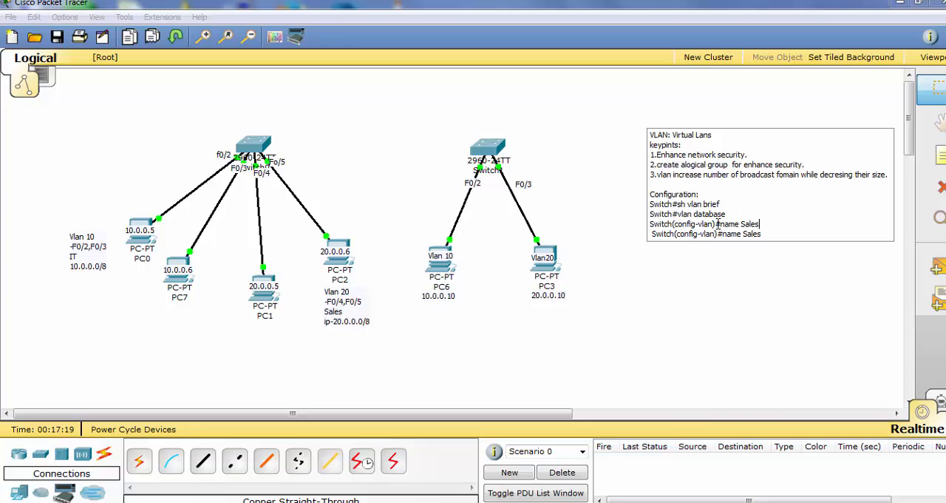
{"action": "key", "text": "BackSpace"}
{"action": "key", "text": "BackSpace"}
{"action": "key", "text": "BackSpace"}
{"action": "key", "text": "BackSpace"}
{"action": "key", "text": "BackSpace"}
{"action": "key", "text": "BackSpace"}
{"action": "key", "text": "BackSpace"}
{"action": "key", "text": "BackSpace"}
{"action": "key", "text": "BackSpace"}
{"action": "key", "text": "BackSpace"}
{"action": "key", "text": "BackSpace"}
{"action": "key", "text": "BackSpace"}
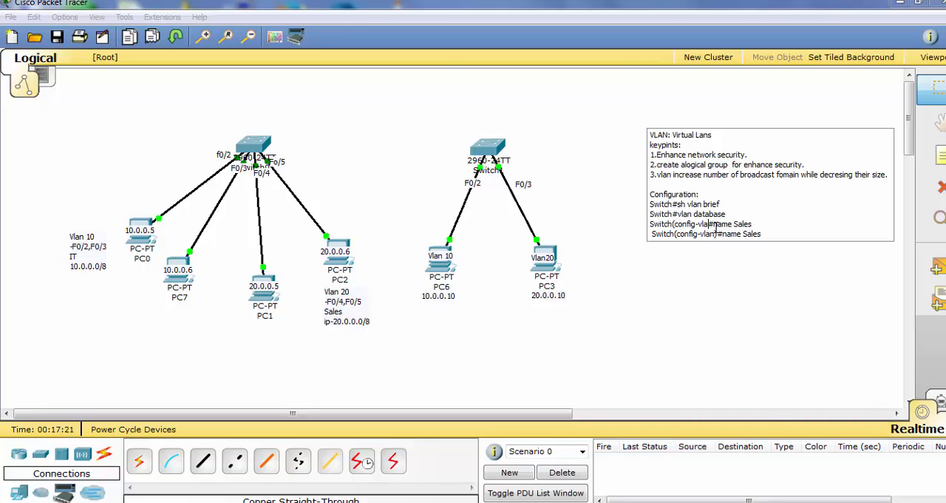
{"action": "key", "text": "BackSpace"}
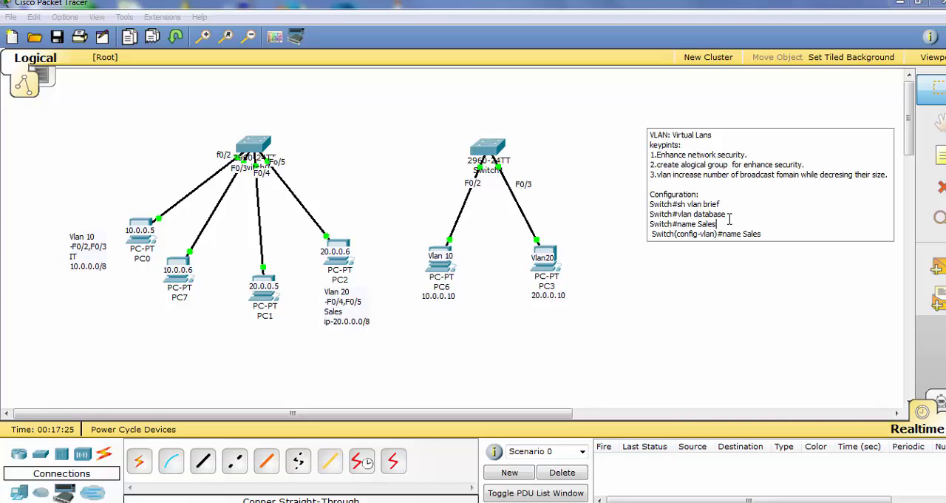
{"action": "key", "text": "BackSpace"}
{"action": "key", "text": "BackSpace"}
{"action": "key", "text": "BackSpace"}
{"action": "key", "text": "BackSpace"}
{"action": "key", "text": "BackSpace"}
{"action": "key", "text": "BackSpace"}
{"action": "key", "text": "BackSpace"}
{"action": "key", "text": "BackSpace"}
{"action": "key", "text": "BackSpace"}
{"action": "type", "text": "con"}
Add the command line Switch(config)#vlan 10 beneath Switch#config in the note
{"action": "key", "text": "Return"}
{"action": "key", "text": "ctrl+v"}
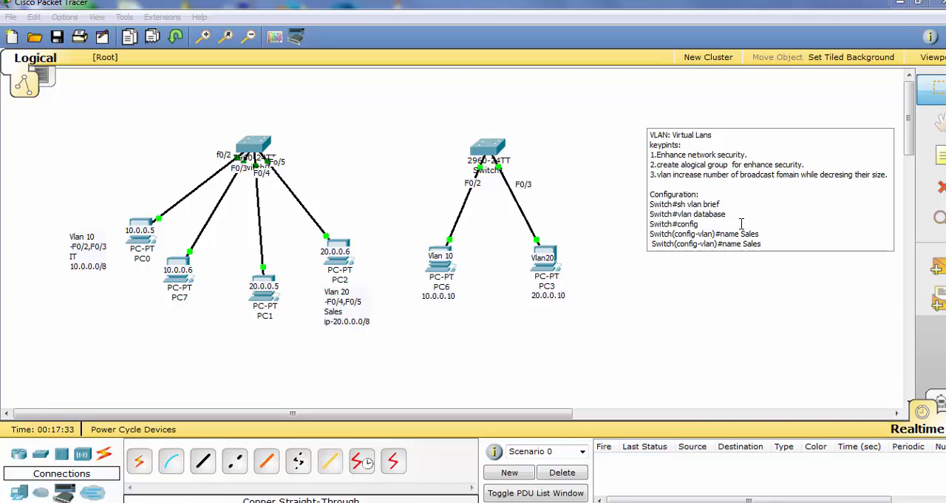
{"action": "key", "text": "BackSpace"}
{"action": "key", "text": "BackSpace"}
{"action": "key", "text": "BackSpace"}
{"action": "key", "text": "BackSpace"}
{"action": "key", "text": "BackSpace"}
{"action": "key", "text": "BackSpace"}
{"action": "key", "text": "BackSpace"}
{"action": "key", "text": "BackSpace"}
{"action": "key", "text": "BackSpace"}
{"action": "key", "text": "BackSpace"}
{"action": "key", "text": "BackSpace"}
{"action": "key", "text": "BackSpace"}
{"action": "key", "text": "BackSpace"}
{"action": "type", "text": ")"}
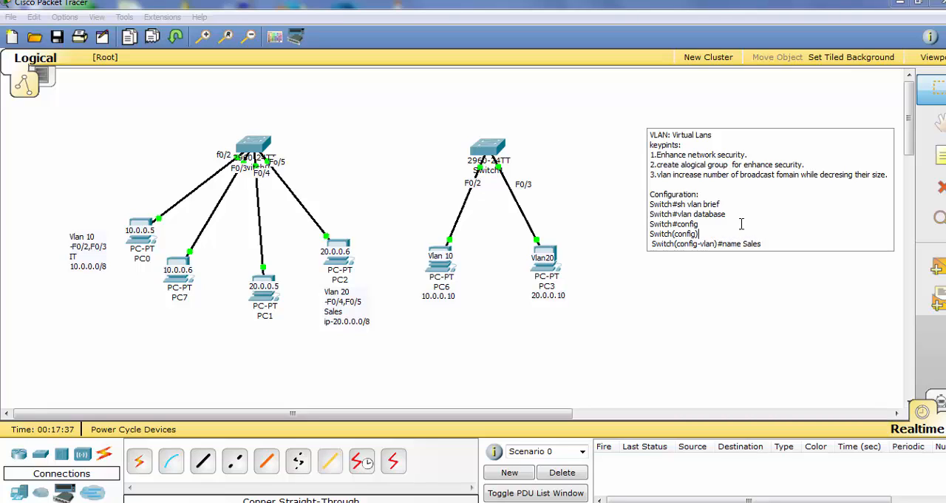
{"action": "type", "text": "#vlan 1"}
Change the VLAN name in the note's last command line to IT and start a new line
{"action": "key", "text": "BackSpace"}
{"action": "key", "text": "BackSpace"}
{"action": "key", "text": "BackSpace"}
{"action": "type", "text": "IT"}
{"action": "key", "text": "Return"}
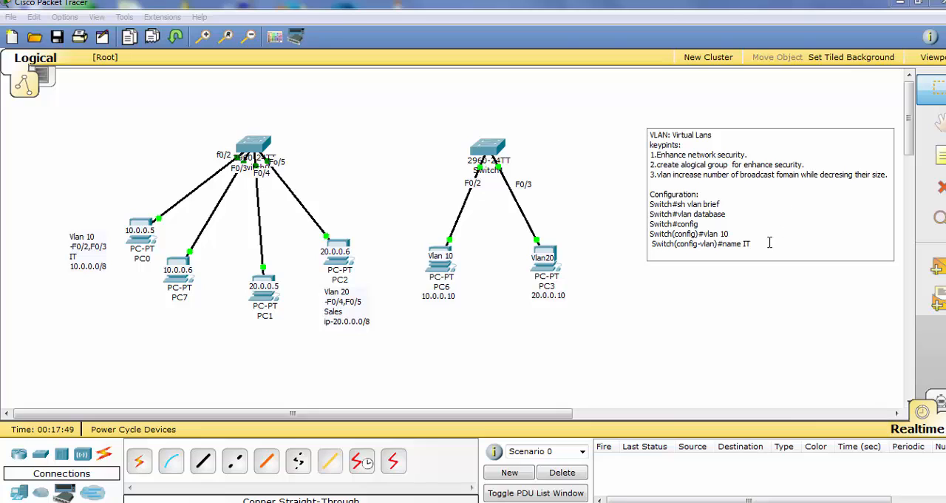
Add the command line Switch(config-vlan)#do wr beneath the name IT line, reusing that line's prompt
{"action": "left_click_drag", "start_coordinate": [752, 244], "coordinate": [652, 246]}
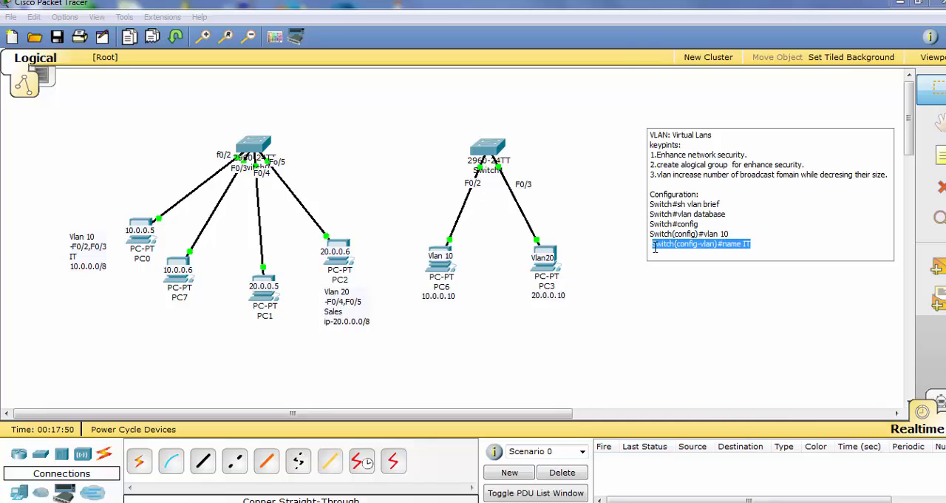
{"action": "left_click", "coordinate": [764, 244]}
{"action": "key", "text": "Return"}
{"action": "key", "text": "ctrl+v"}
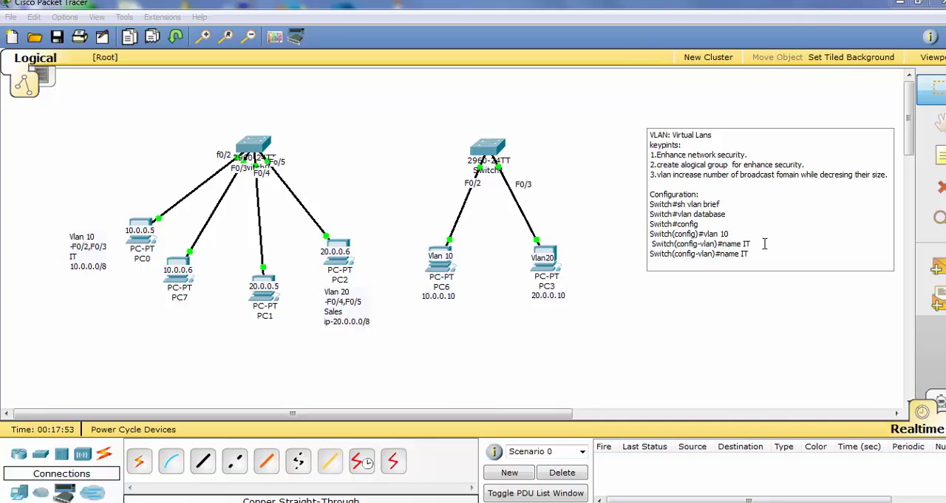
{"action": "key", "text": "BackSpace"}
{"action": "key", "text": "BackSpace"}
{"action": "key", "text": "BackSpace"}
{"action": "type", "text": "do wr"}
{"action": "key", "text": "Return"}
Duplicate the four-line VLAN 10 command block at the note's end and change the copy to vlan 20 and name Sales
{"action": "left_click_drag", "start_coordinate": [752, 253], "coordinate": [650, 226]}
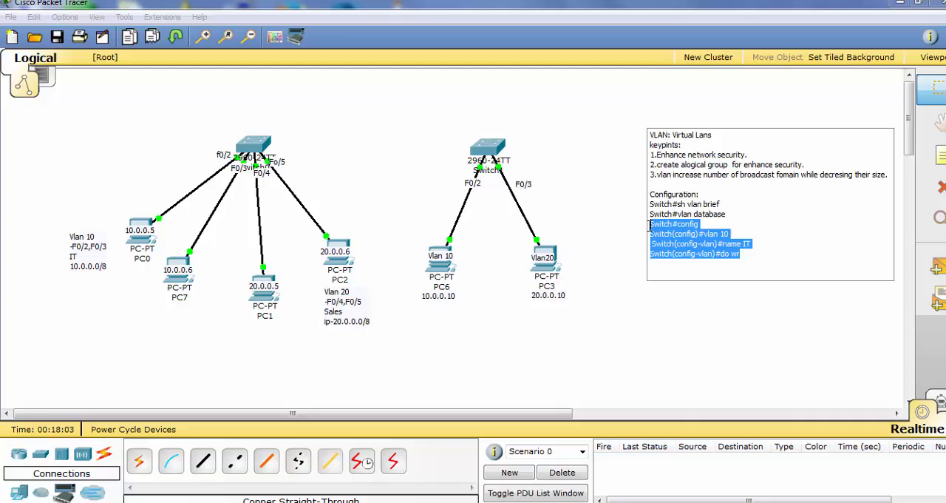
{"action": "left_click", "coordinate": [662, 270]}
{"action": "key", "text": "ctrl+v"}
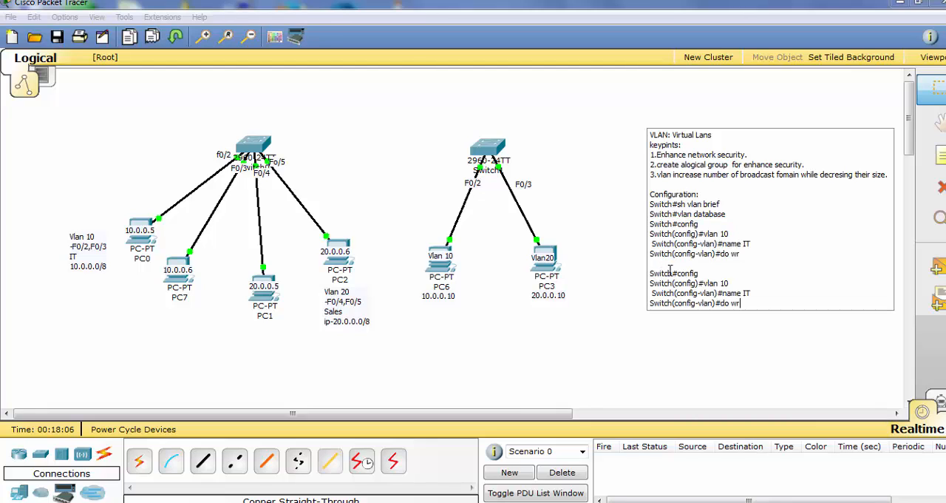
{"action": "left_click", "coordinate": [752, 290]}
{"action": "key", "text": "BackSpace"}
{"action": "key", "text": "BackSpace"}
{"action": "type", "text": "Sales"}
{"action": "left_click", "coordinate": [756, 304]}
{"action": "key", "text": "Return"}
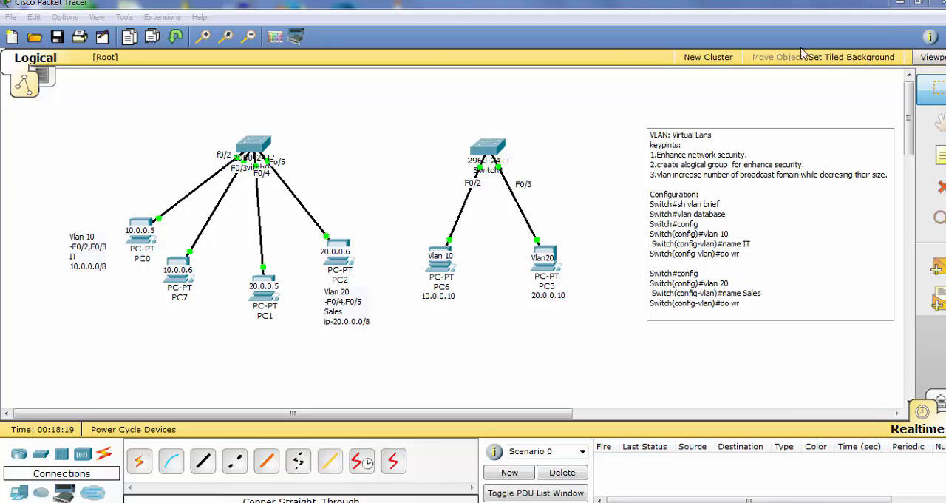
List Switch0's VLANs with sh vlan brief and examine the entries for VLANs 10 and 20
{"action": "left_click", "coordinate": [255, 152]}
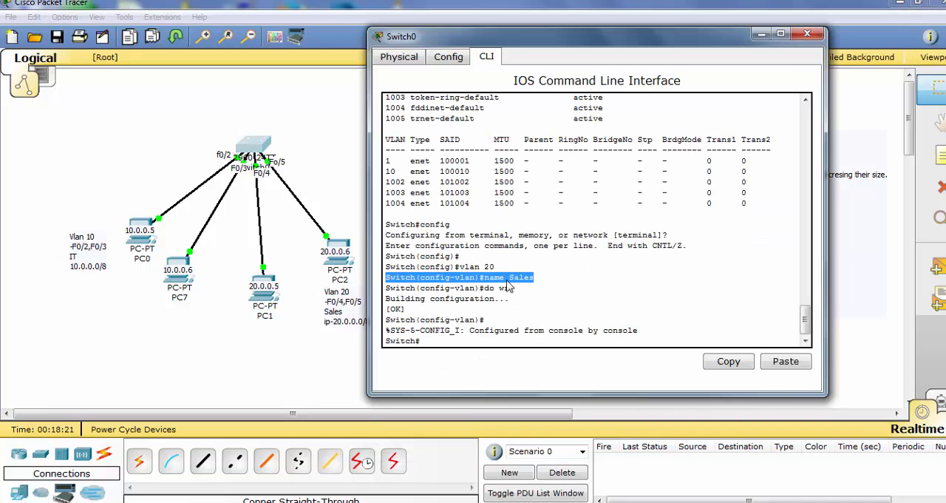
{"action": "left_click", "coordinate": [567, 309]}
{"action": "type", "text": "s"}
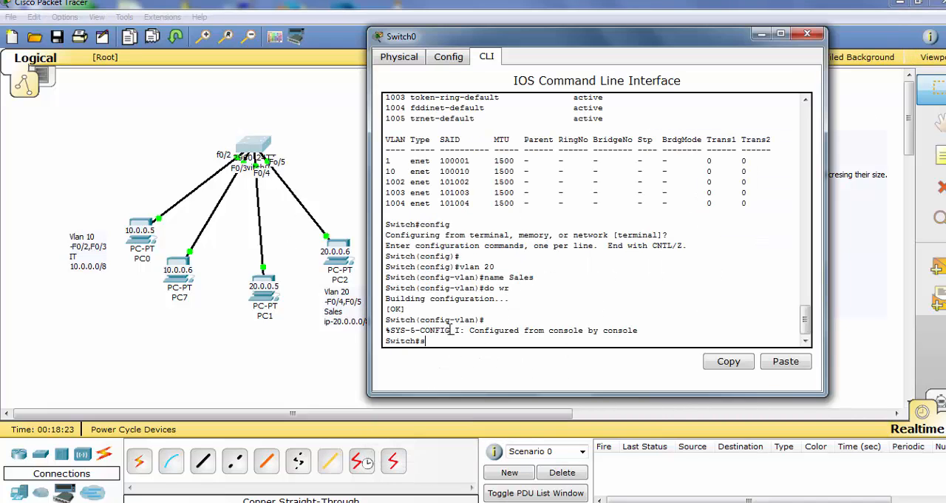
{"action": "type", "text": "h vlan brief"}
{"action": "key", "text": "Return"}
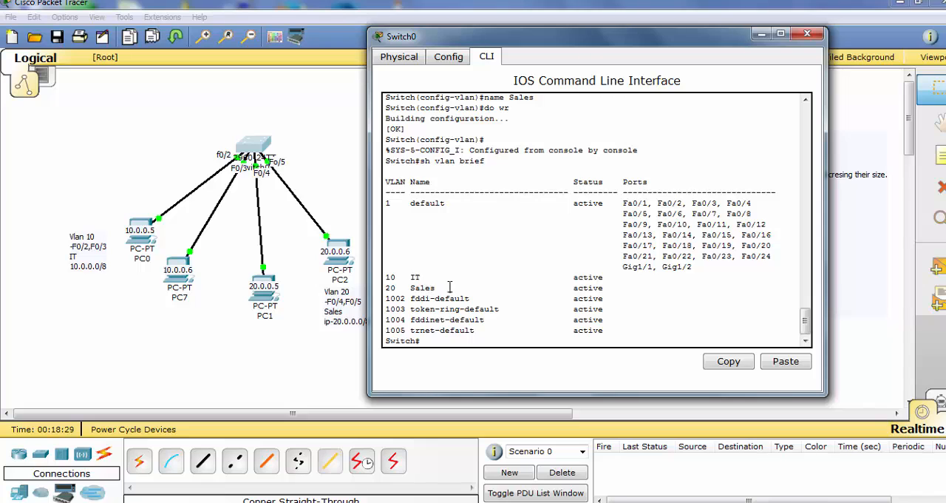
{"action": "left_click_drag", "start_coordinate": [450, 287], "coordinate": [391, 265]}
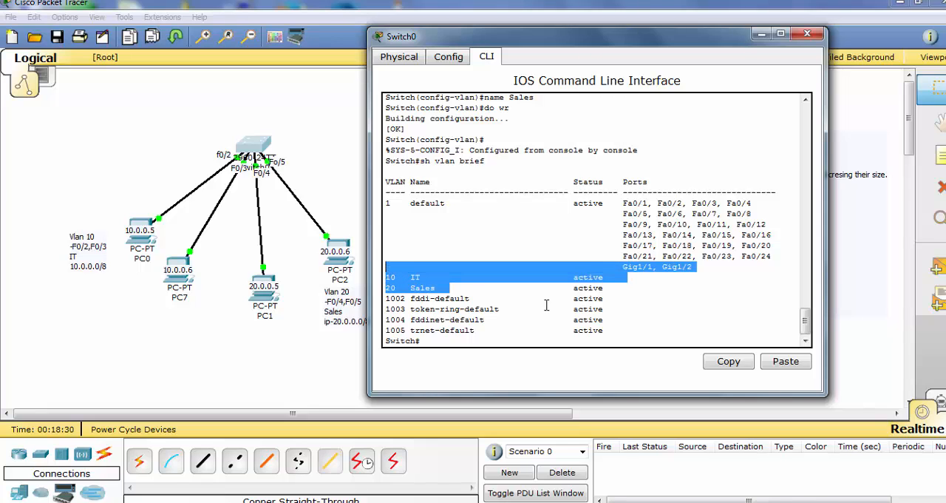
{"action": "left_click", "coordinate": [640, 312]}
Move the Switch0 window clear of the topology and place the Vlan 20 label beside PC1
{"action": "left_click_drag", "start_coordinate": [713, 43], "coordinate": [741, 28]}
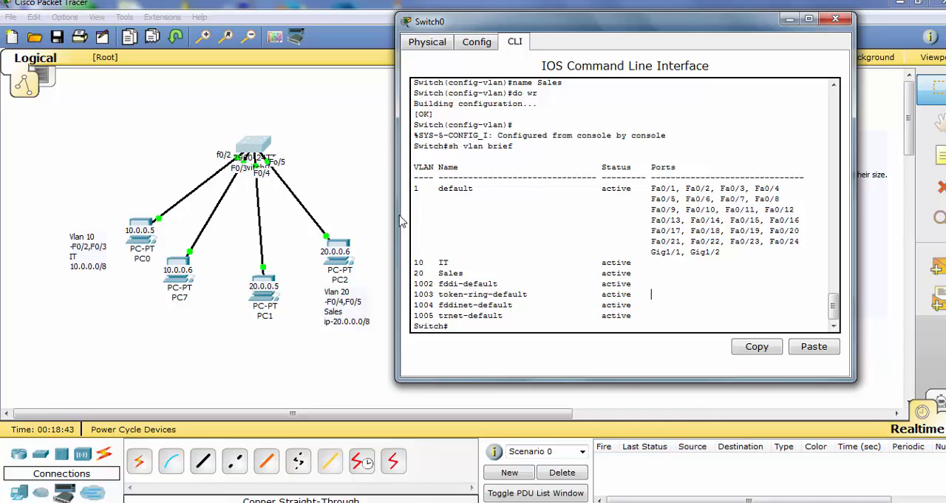
{"action": "left_click_drag", "start_coordinate": [340, 301], "coordinate": [311, 291]}
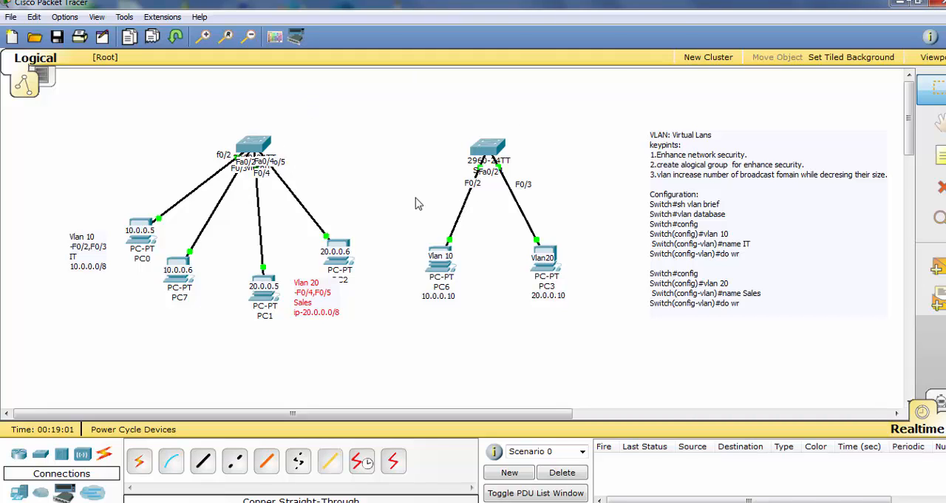
Display the switchport details of FastEthernet 0/2 on Switch0 with sh interfaces fastEthernet 0/2 switchport
{"action": "left_click", "coordinate": [254, 145]}
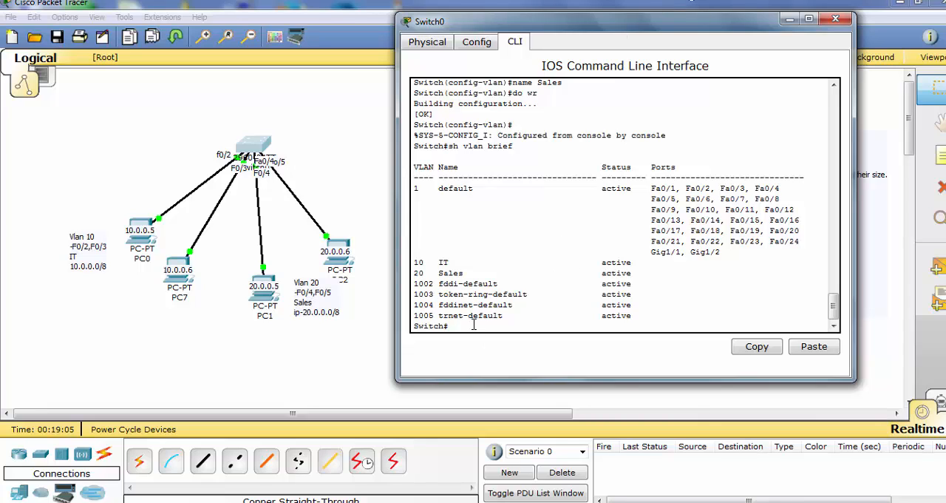
{"action": "type", "text": "sh interf"}
{"action": "key", "text": "Tab"}
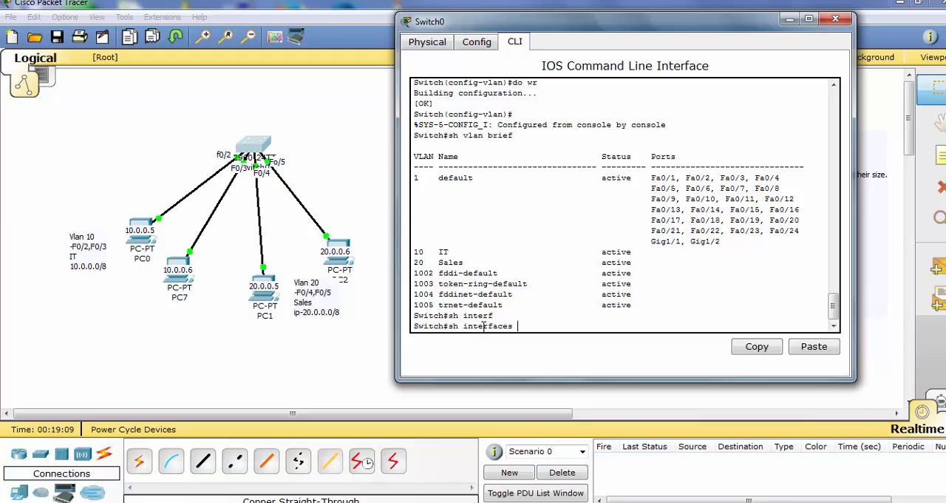
{"action": "type", "text": "f"}
{"action": "key", "text": "Tab"}
{"action": "type", "text": "0"}
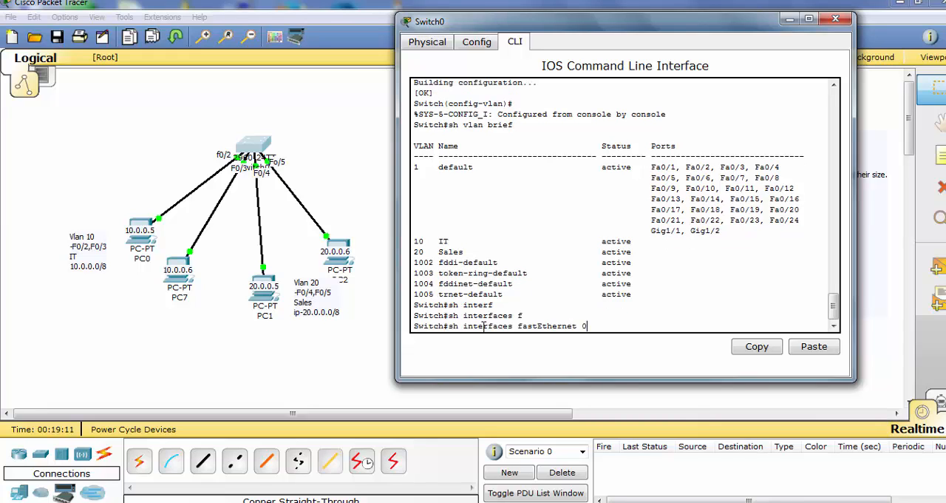
{"action": "type", "text": "/2 sw"}
{"action": "key", "text": "Tab"}
{"action": "key", "text": "Return"}
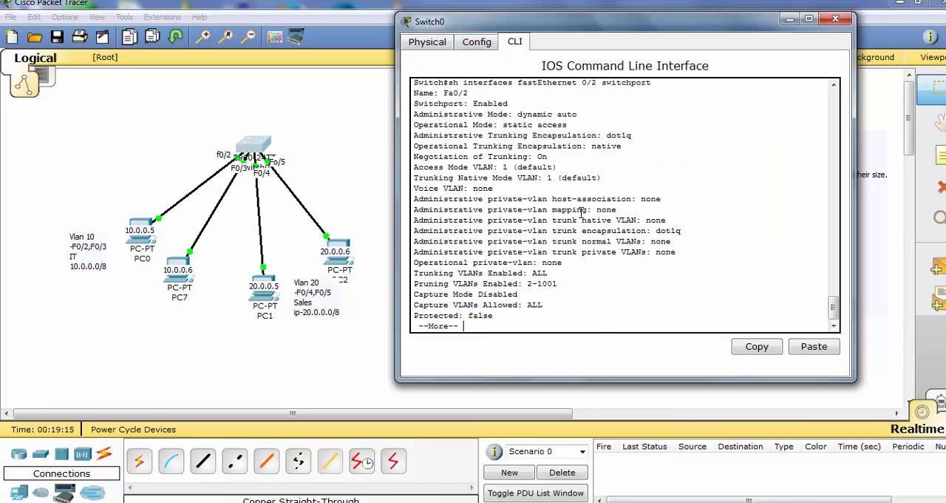
Examine the port's administrative and operational modes and page through the output to the Switch# prompt
{"action": "left_click", "coordinate": [595, 117]}
{"action": "left_click_drag", "start_coordinate": [536, 114], "coordinate": [412, 113]}
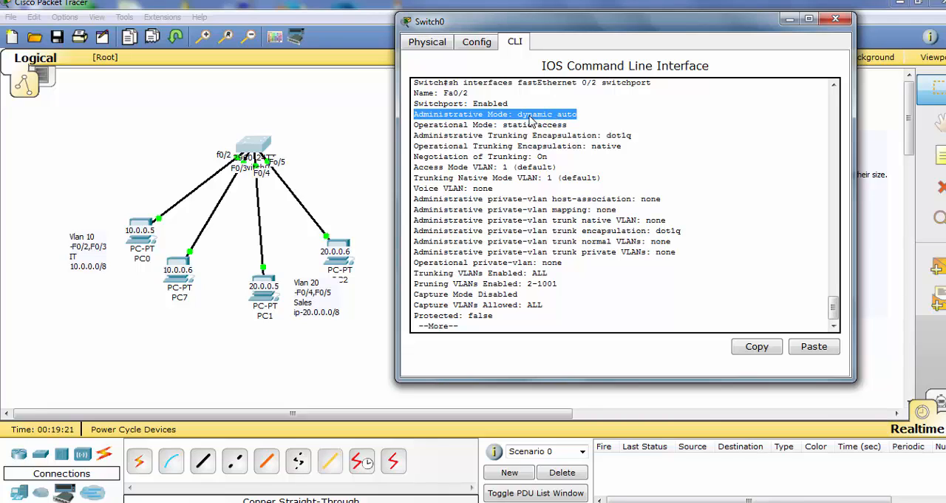
{"action": "left_click", "coordinate": [599, 123]}
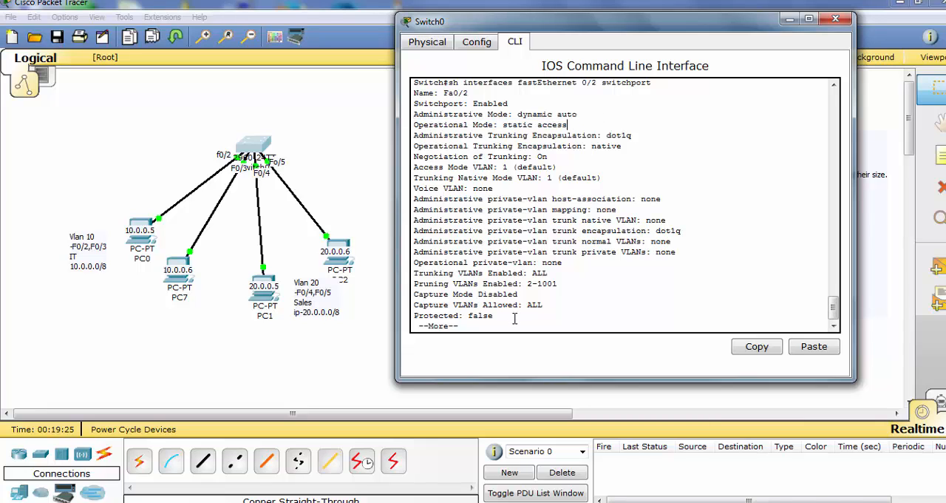
{"action": "key", "text": "Return"}
{"action": "key", "text": "Return"}
{"action": "key", "text": "Return"}
{"action": "key", "text": "Return"}
{"action": "key", "text": "Return"}
{"action": "key", "text": "Return"}
{"action": "key", "text": "Return"}
{"action": "key", "text": "Return"}
{"action": "key", "text": "Return"}
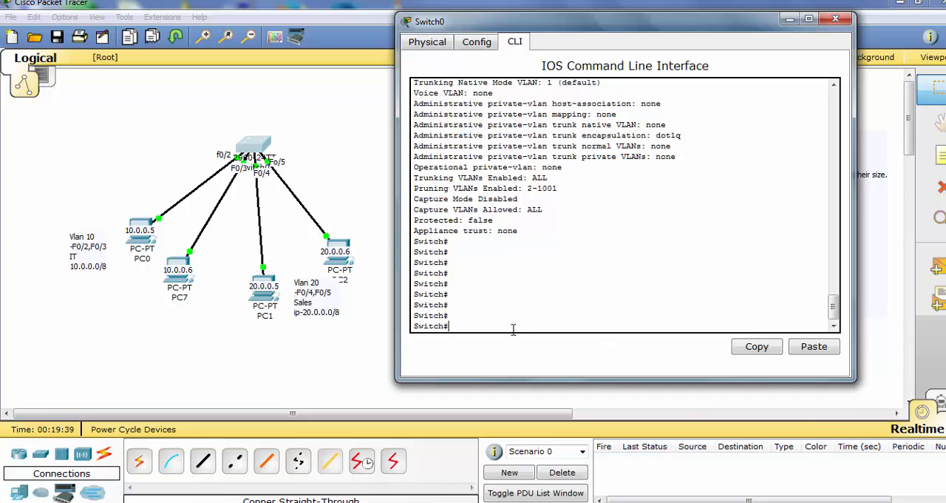
Enter global configuration mode on Switch0 with the config command
{"action": "type", "text": "condi"}
{"action": "type", "text": "f"}
{"action": "key", "text": "BackSpace"}
{"action": "key", "text": "BackSpace"}
{"action": "type", "text": "fig"}
{"action": "key", "text": "Return"}
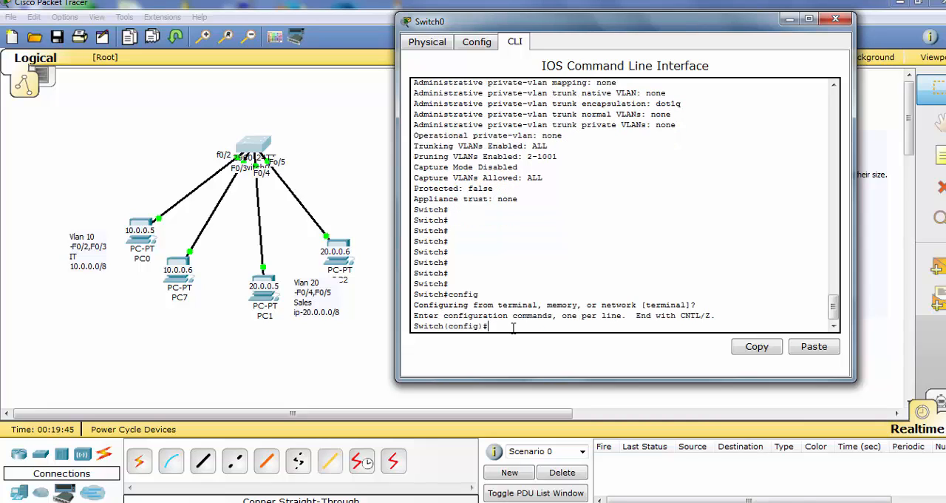
{"action": "key", "text": "Return"}
Open interface range configuration for fastEthernet 0/2-3 on Switch0
{"action": "type", "text": "int"}
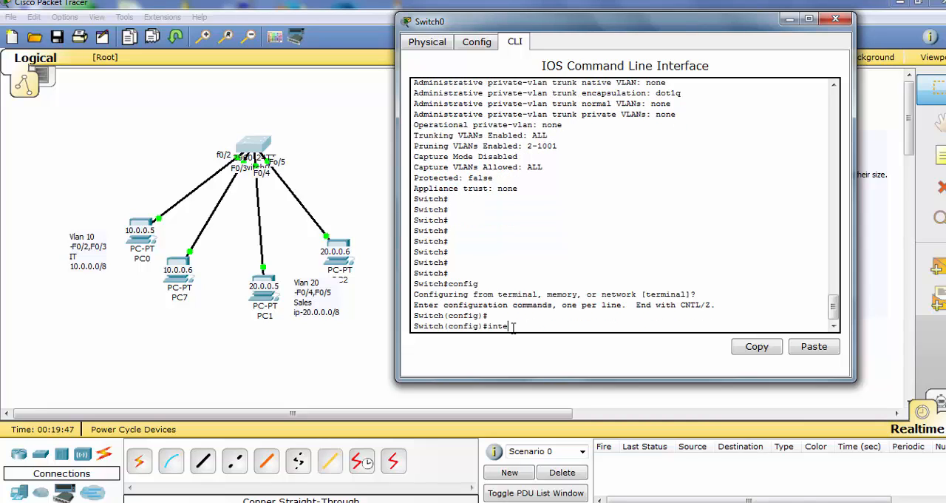
{"action": "type", "text": "e"}
{"action": "key", "text": "Tab"}
{"action": "type", "text": "r"}
{"action": "key", "text": "Tab"}
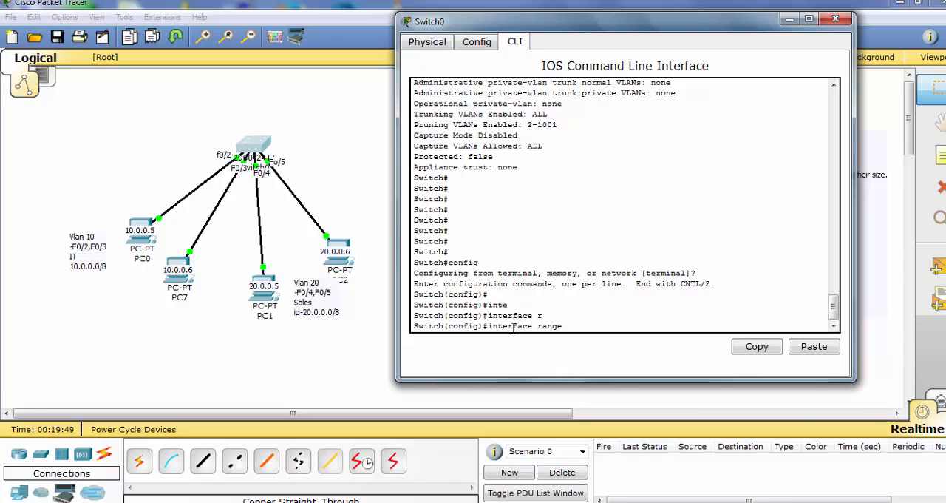
{"action": "type", "text": "f"}
{"action": "key", "text": "Tab"}
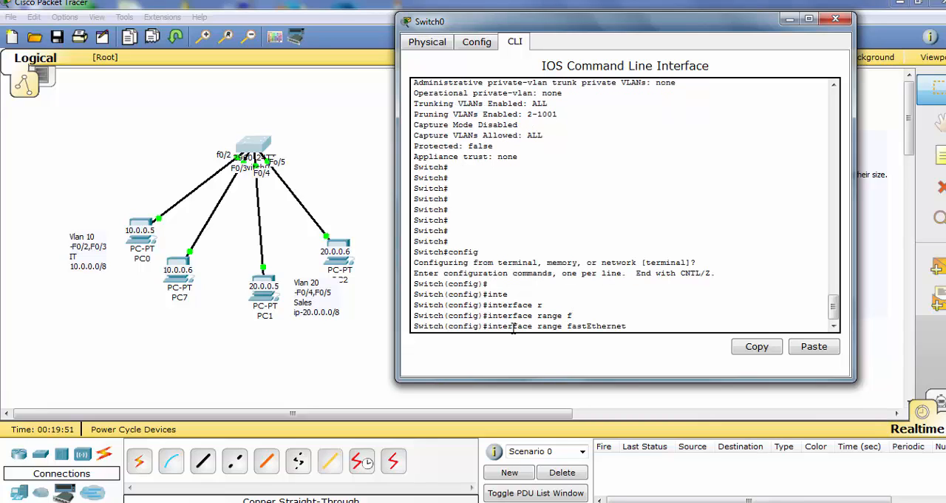
{"action": "type", "text": "0/2-3"}
{"action": "key", "text": "Return"}
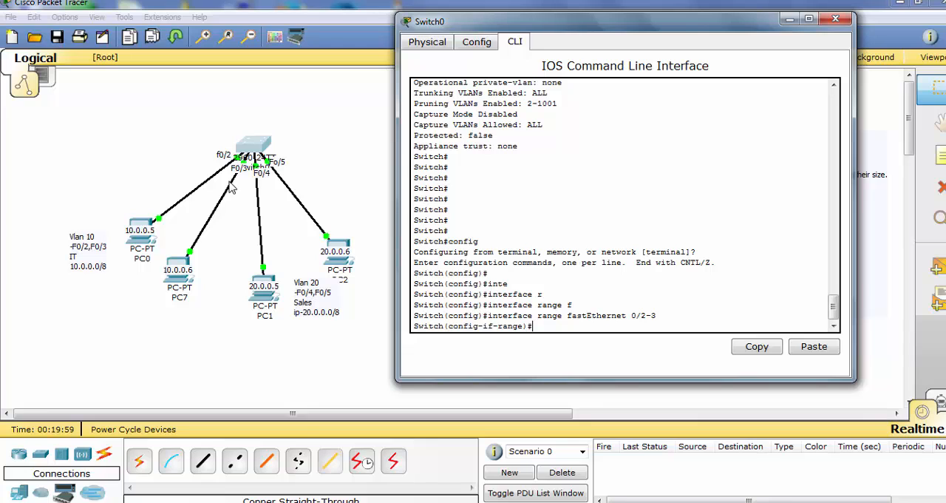
Set the interfaces in the selected range to switchport mode access
{"action": "mouse_move", "coordinate": [324, 502]}
{"action": "type", "text": "swi"}
{"action": "key", "text": "Tab"}
{"action": "type", "text": "m"}
{"action": "key", "text": "Tab"}
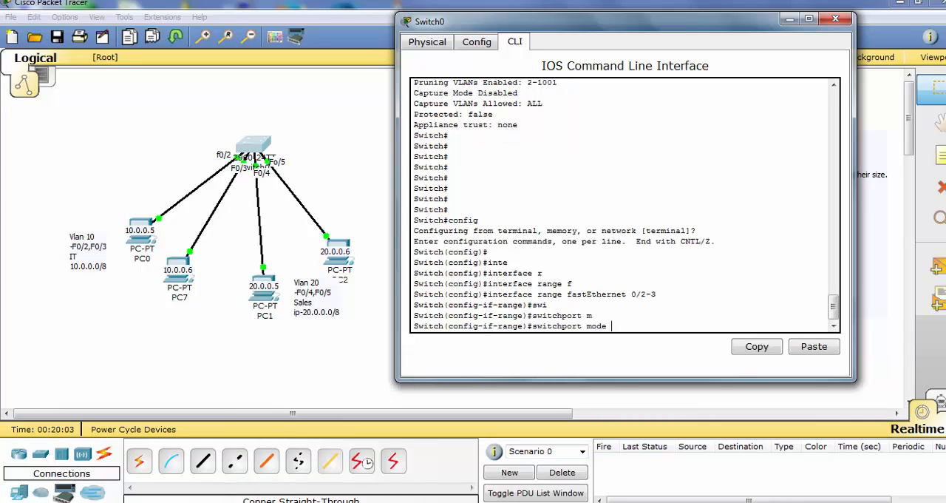
{"action": "type", "text": "a"}
{"action": "key", "text": "Tab"}
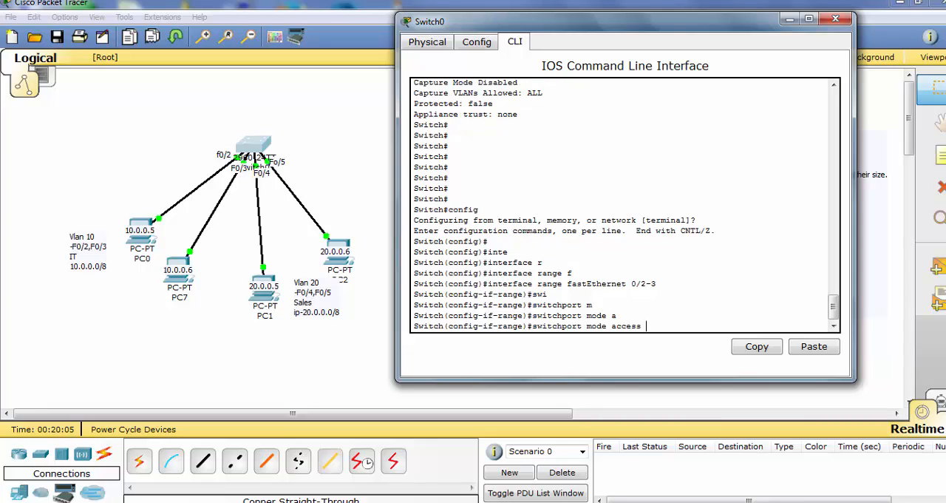
{"action": "key", "text": "Return"}
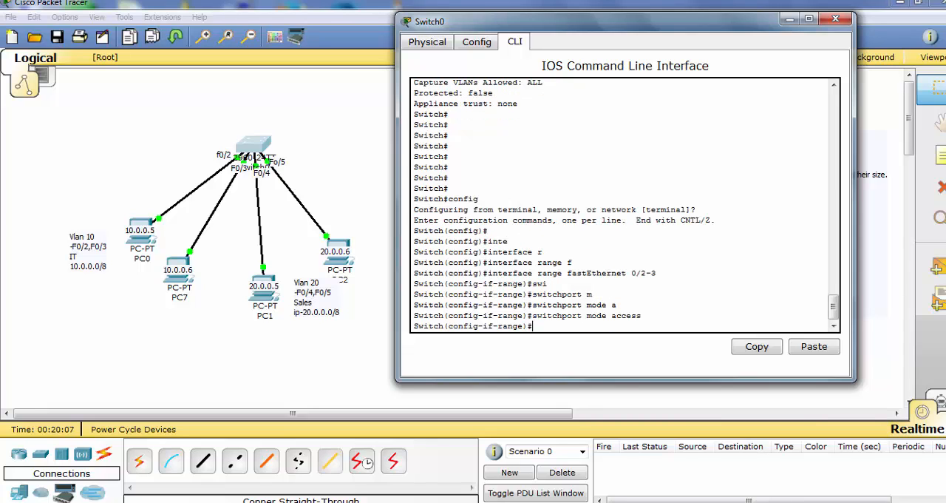
Save the switch configuration with do wr and return to privileged EXEC mode
{"action": "type", "text": "dow"}
{"action": "key", "text": "BackSpace"}
{"action": "type", "text": "wr"}
{"action": "key", "text": "Return"}
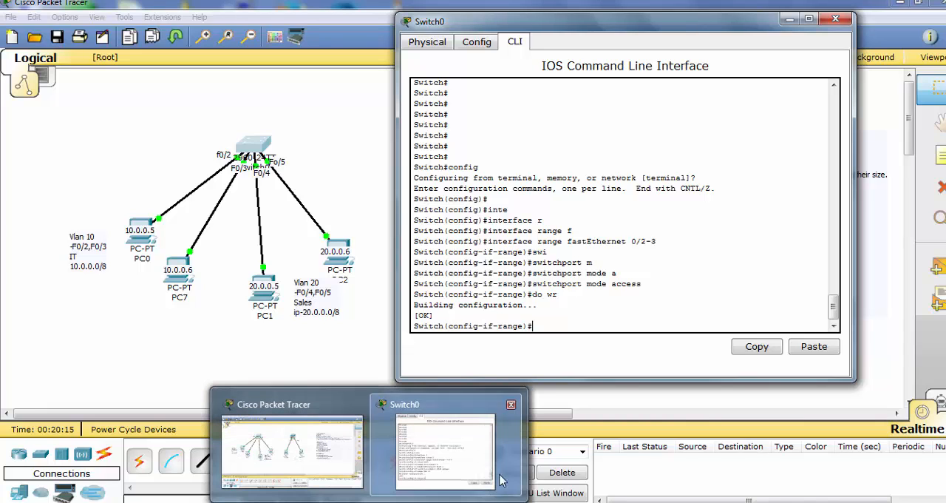
{"action": "key", "text": "ctrl+z"}
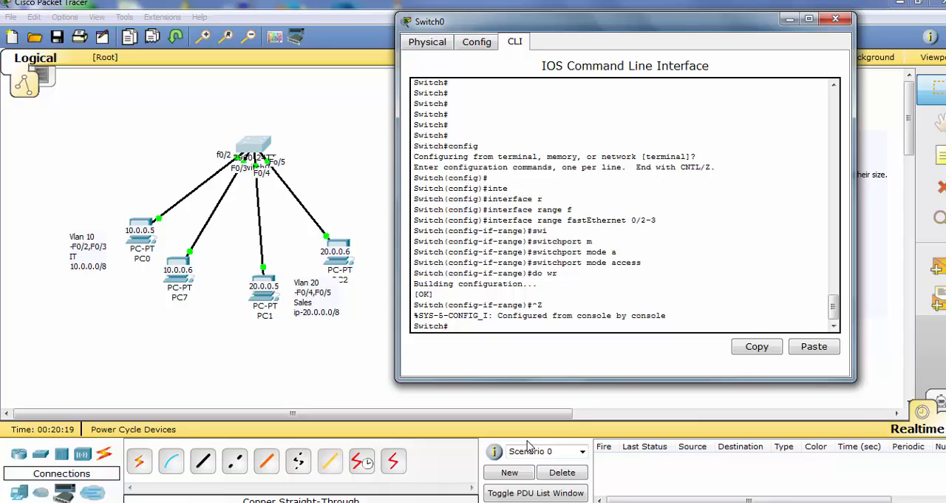
Show the switchport details of fastEthernet 0/3 on Switch0 and check its administrative mode
{"action": "type", "text": "sh in"}
{"action": "key", "text": "Tab"}
{"action": "type", "text": "f"}
{"action": "key", "text": "Tab"}
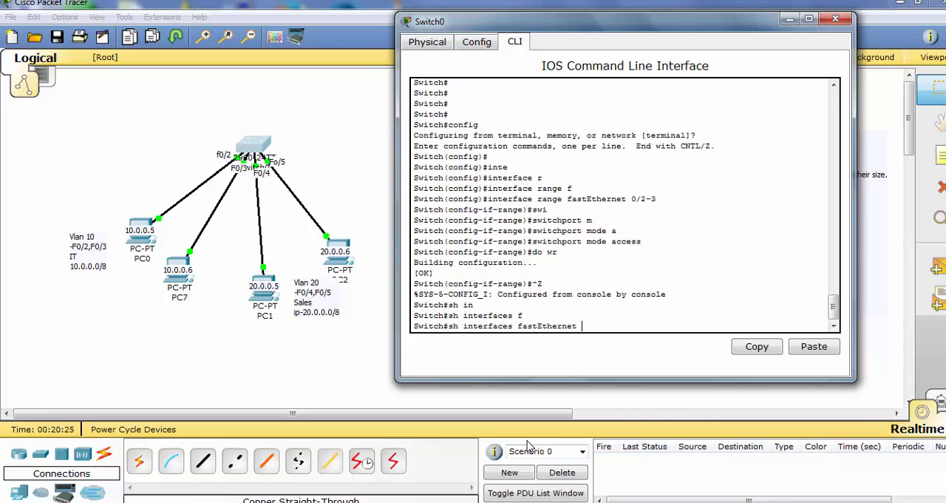
{"action": "type", "text": "0/3 sw"}
{"action": "key", "text": "Tab"}
{"action": "key", "text": "Return"}
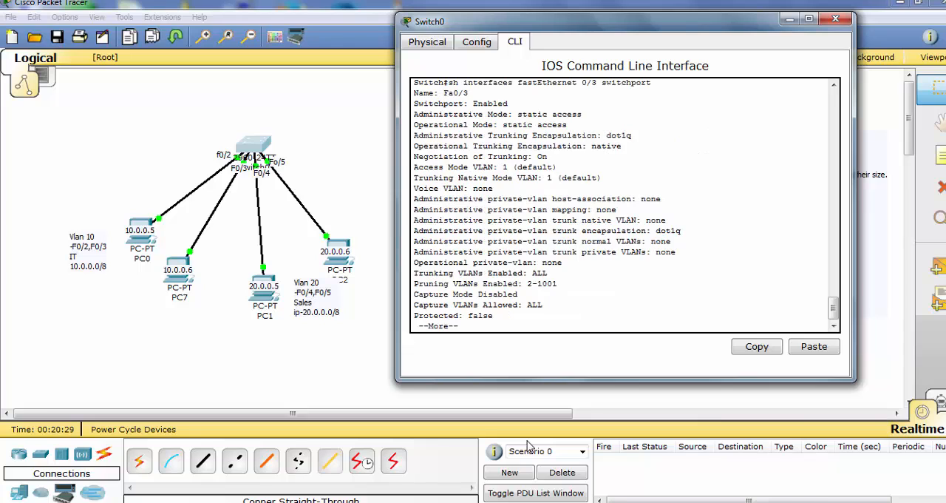
{"action": "left_click_drag", "start_coordinate": [605, 113], "coordinate": [414, 114]}
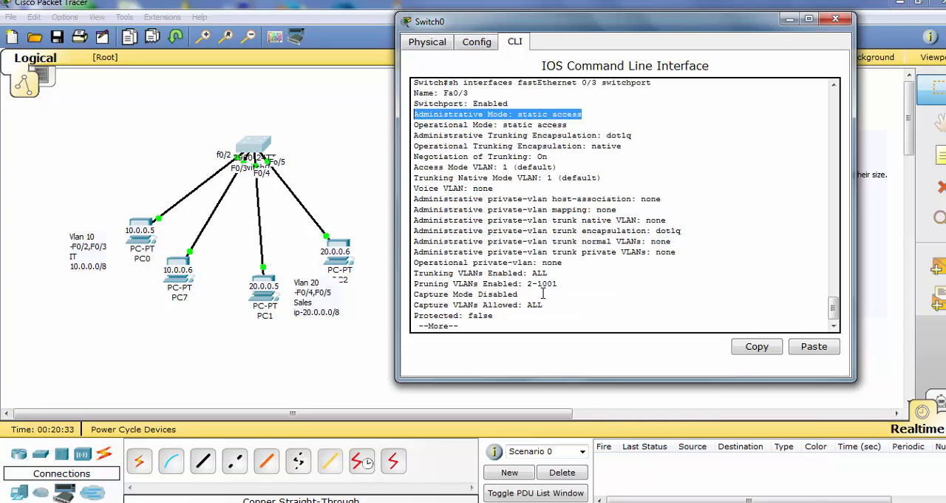
{"action": "key", "text": "space"}
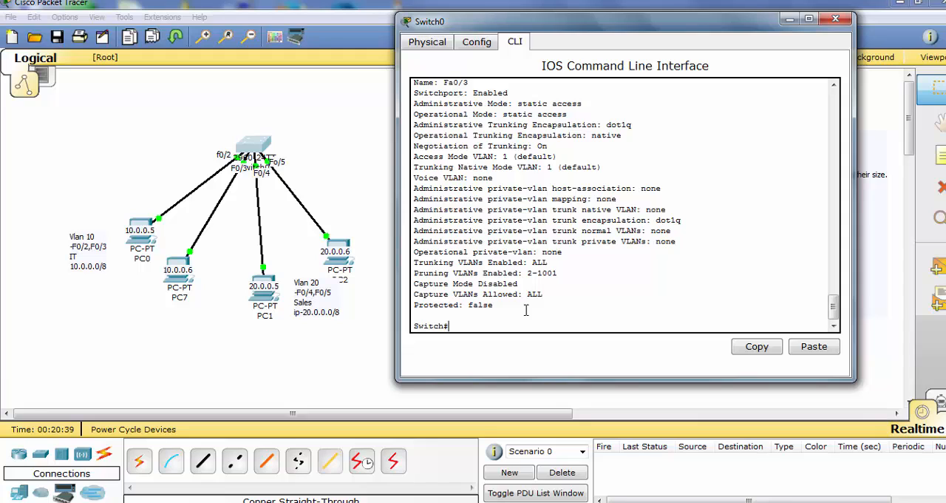
Enter global configuration mode and open the interface range fastEthernet 0/2-3
{"action": "type", "text": "config"}
{"action": "key", "text": "Return"}
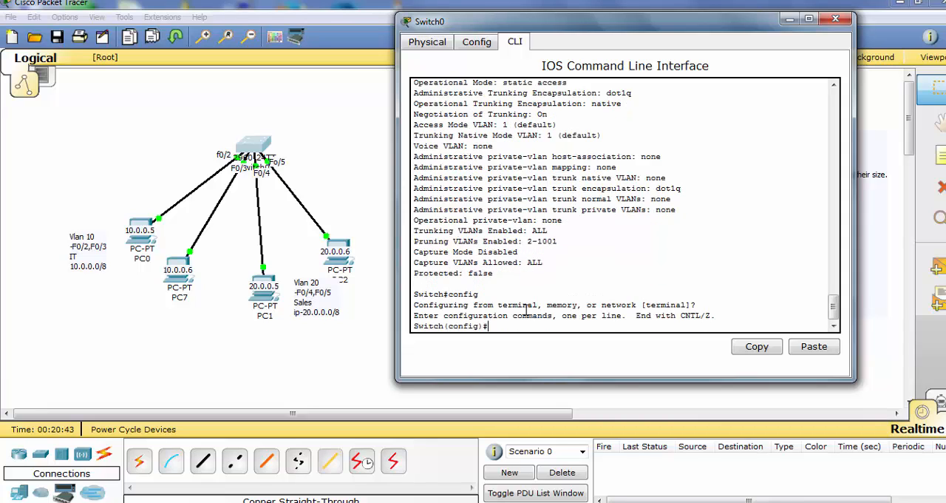
{"action": "type", "text": "interface range fastEthernet 0/2-3"}
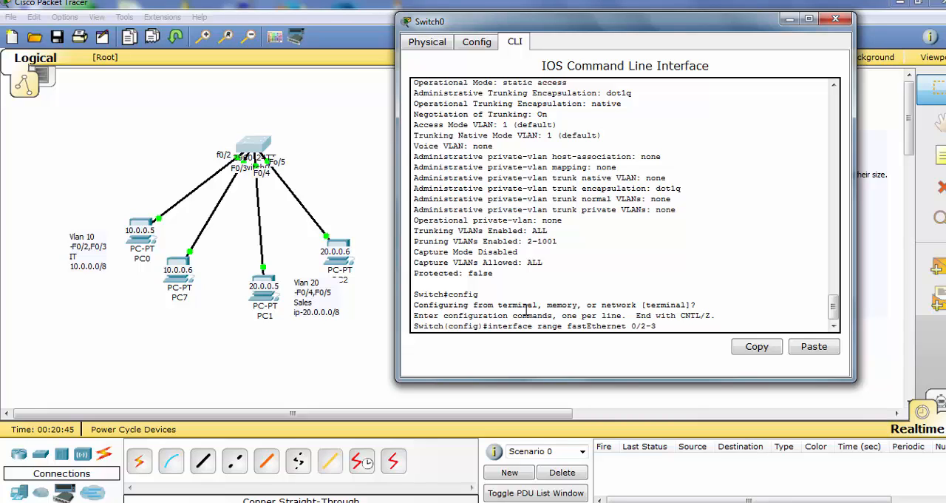
{"action": "key", "text": "Return"}
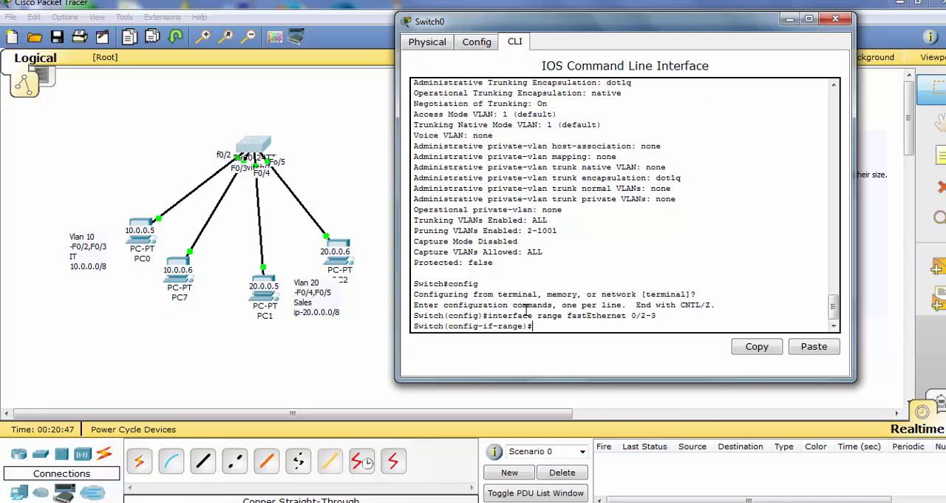
Assign the selected interface range to VLAN 10 with switchport access vlan 10
{"action": "type", "text": "switchport mode access"}
{"action": "key", "text": "BackSpace"}
{"action": "key", "text": "BackSpace"}
{"action": "key", "text": "BackSpace"}
{"action": "key", "text": "BackSpace"}
{"action": "key", "text": "BackSpace"}
{"action": "key", "text": "BackSpace"}
{"action": "key", "text": "BackSpace"}
{"action": "key", "text": "BackSpace"}
{"action": "type", "text": "ac"}
{"action": "key", "text": "Tab"}
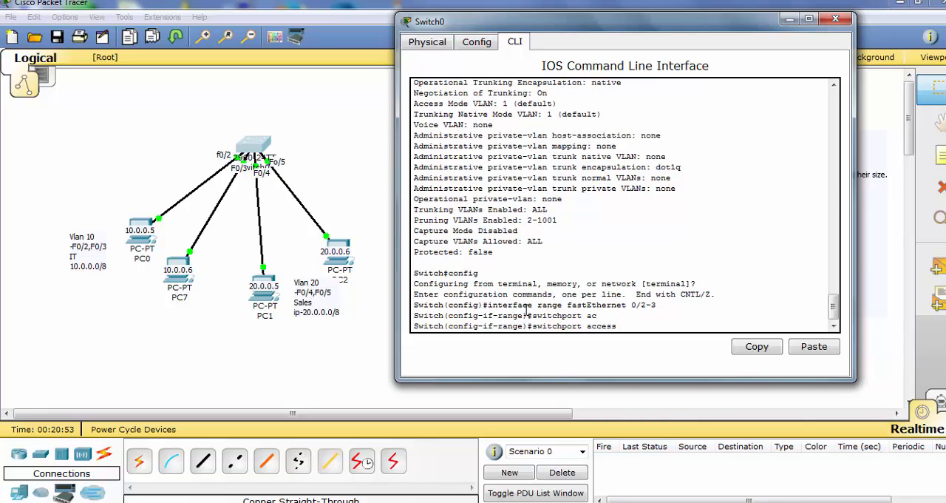
{"action": "type", "text": "v"}
{"action": "key", "text": "Tab"}
{"action": "type", "text": "1"}
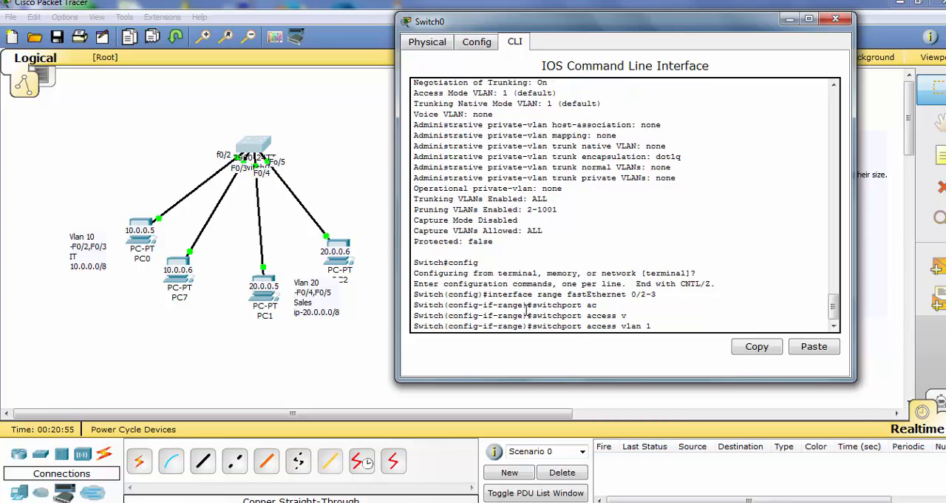
{"action": "type", "text": "0"}
{"action": "key", "text": "Return"}
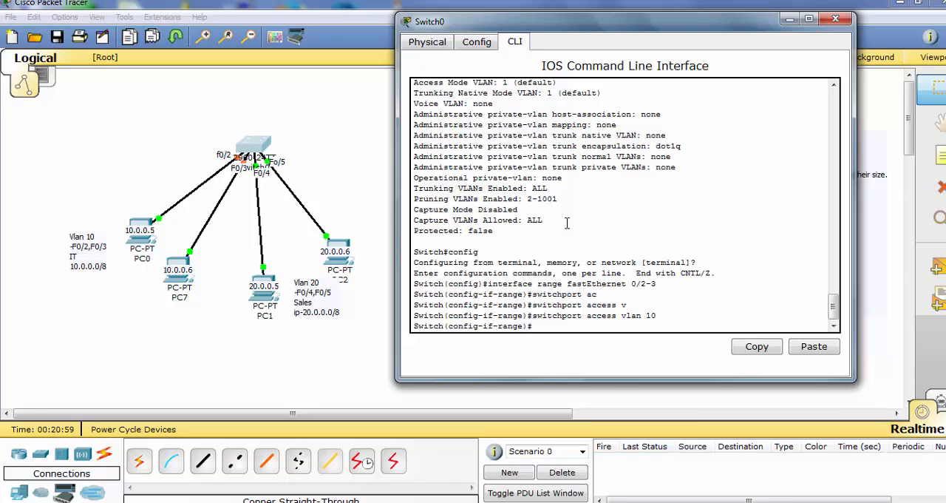
Save the VLAN 10 port assignment with do wr and return to privileged EXEC mode
{"action": "type", "text": "do w"}
{"action": "type", "text": "r"}
{"action": "key", "text": "Return"}
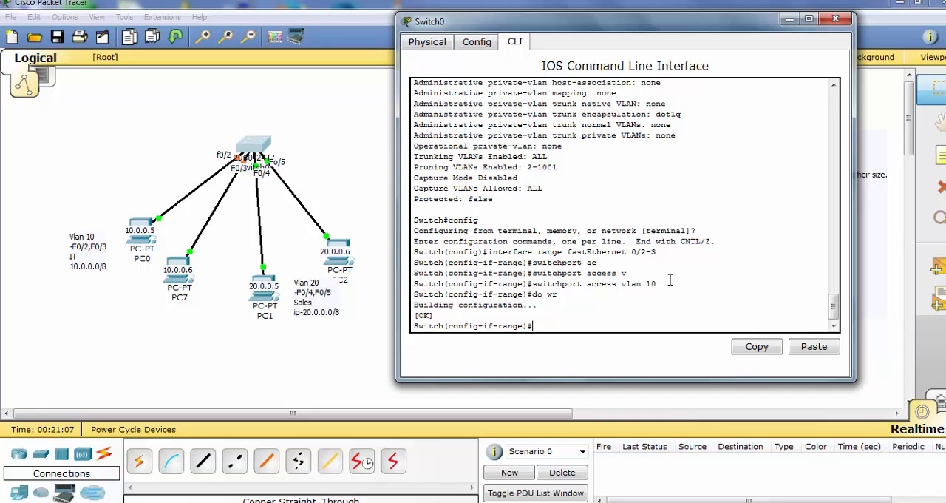
{"action": "key", "text": "ctrl+z"}
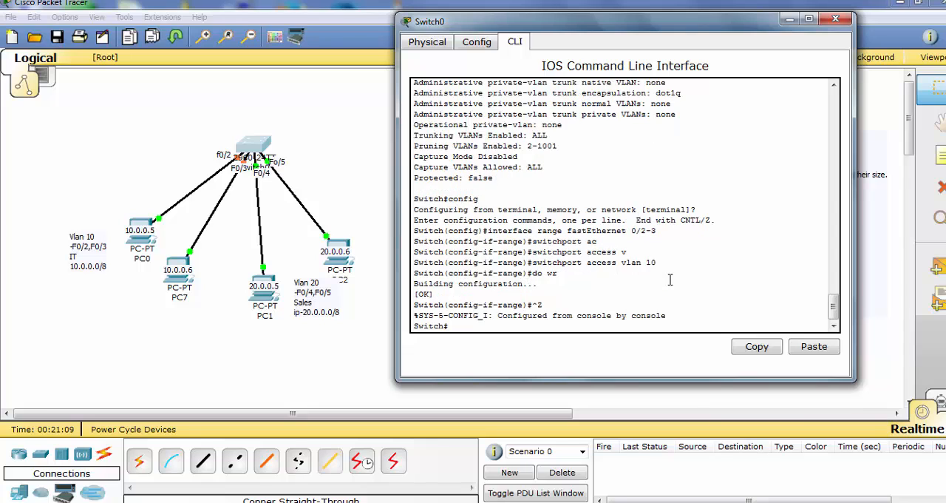
Display the VLAN table with sh vlan and check the ports listed for VLAN 10
{"action": "type", "text": "sh vlan"}
{"action": "key", "text": "Return"}
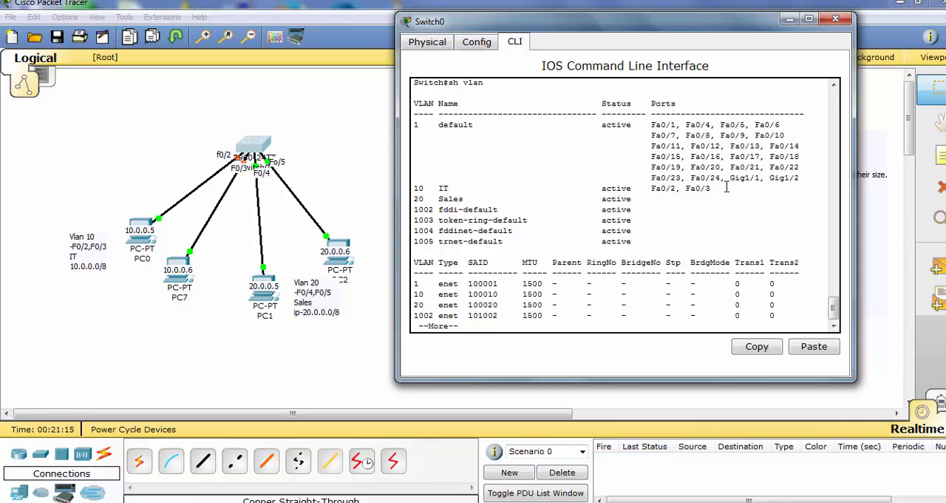
{"action": "left_click_drag", "start_coordinate": [726, 188], "coordinate": [416, 189]}
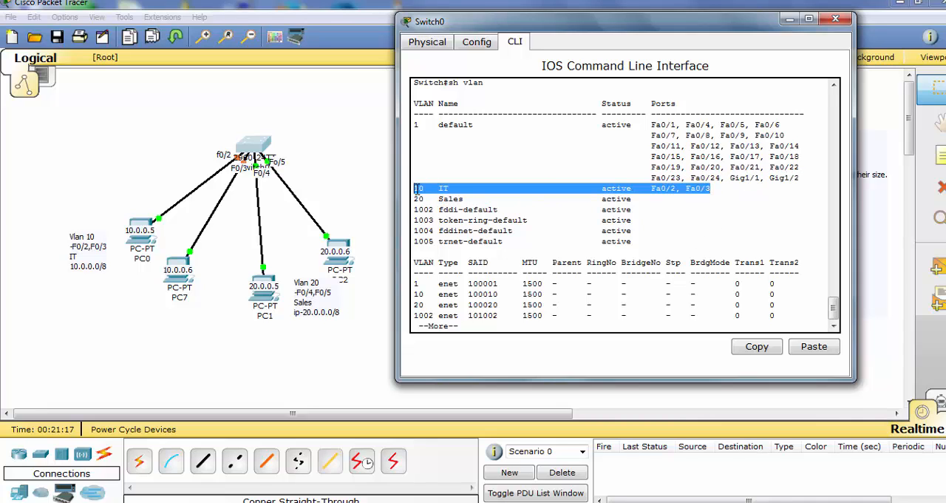
{"action": "type", "text": "q"}
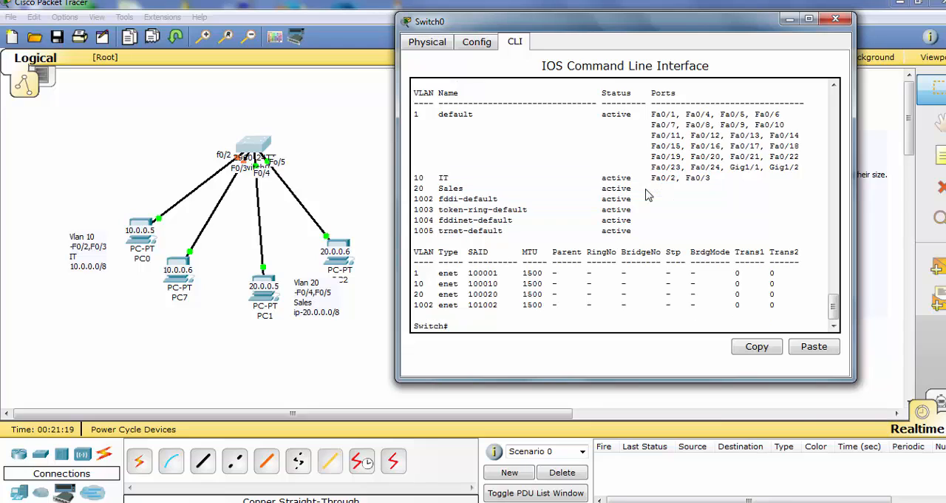
{"action": "type", "text": "config"}
Enter global configuration mode on Switch0 again with the config command
{"action": "key", "text": "Return"}
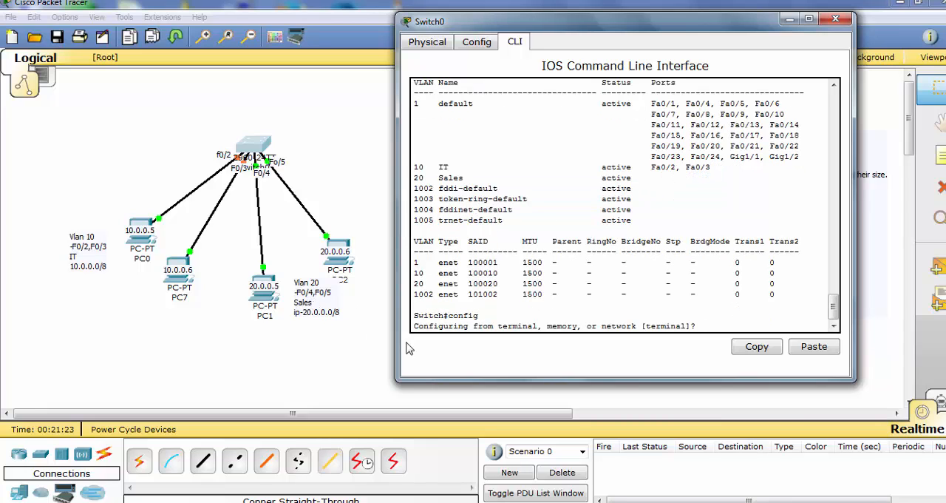
{"action": "key", "text": "Return"}
{"action": "key", "text": "Return"}
{"action": "key", "text": "Return"}
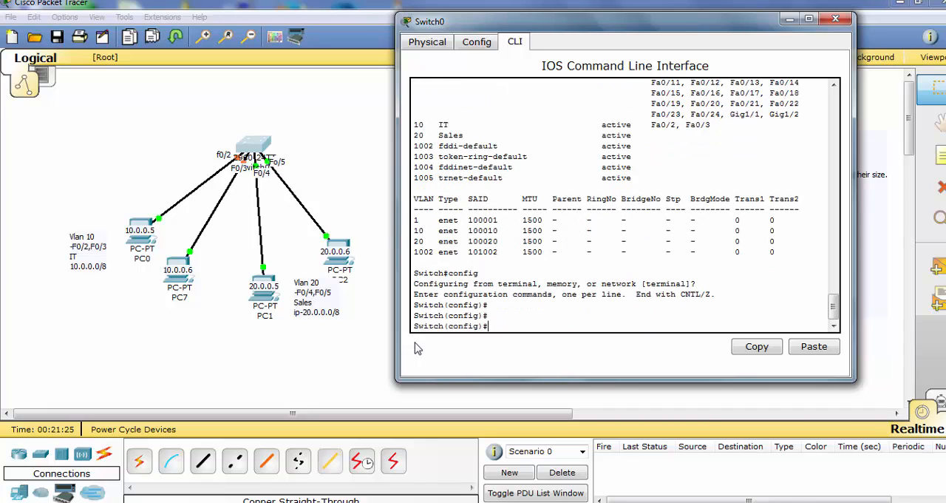
Open interface range configuration for fastEthernet 0/4 -5 on Switch0
{"action": "type", "text": "interf"}
{"action": "key", "text": "Tab"}
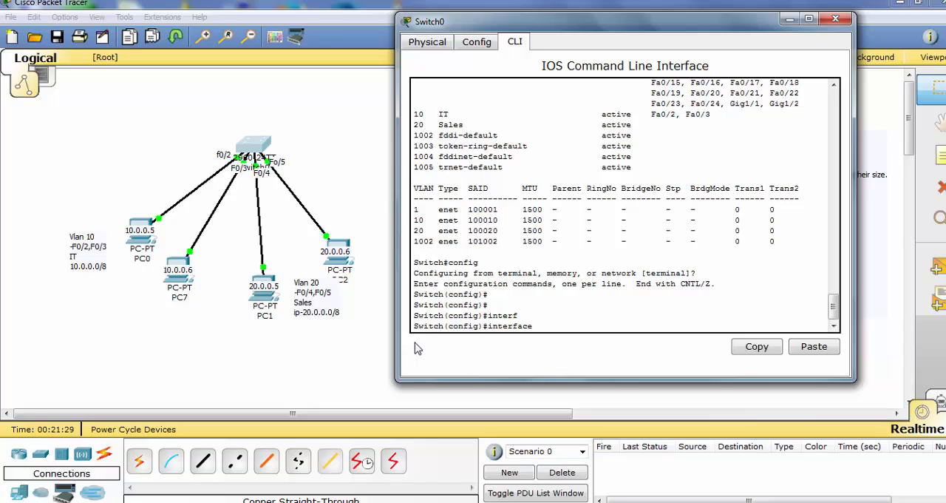
{"action": "type", "text": "f"}
{"action": "key", "text": "BackSpace"}
{"action": "type", "text": "range f"}
{"action": "key", "text": "Tab"}
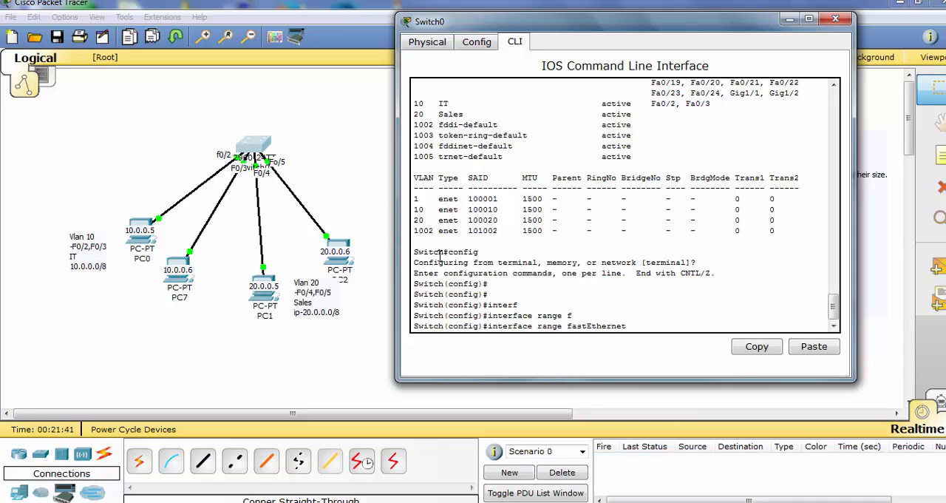
{"action": "type", "text": "0/4 -"}
{"action": "type", "text": "5"}
{"action": "key", "text": "Return"}
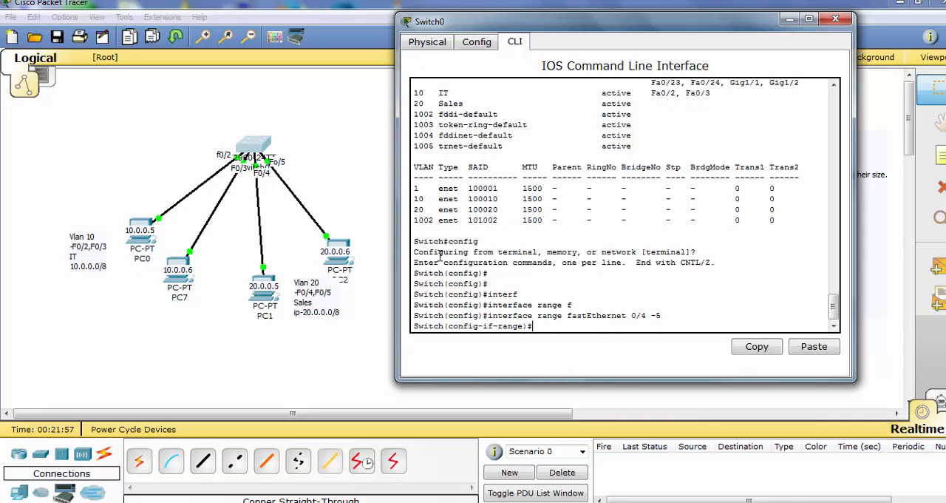
Set fastEthernet 0/4 and 0/5 to switchport mode access
{"action": "type", "text": "switchp"}
{"action": "key", "text": "Tab"}
{"action": "type", "text": "m"}
{"action": "key", "text": "Tab"}
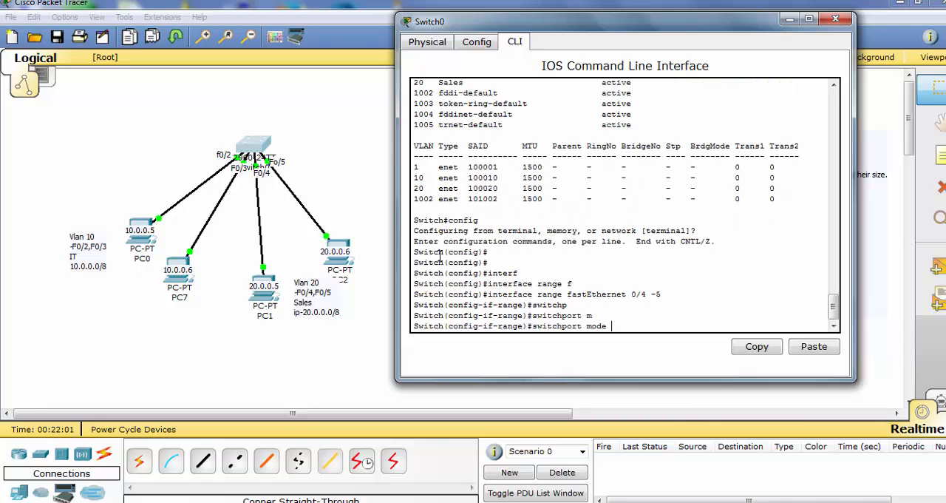
{"action": "type", "text": "a"}
{"action": "key", "text": "Tab"}
{"action": "key", "text": "Return"}
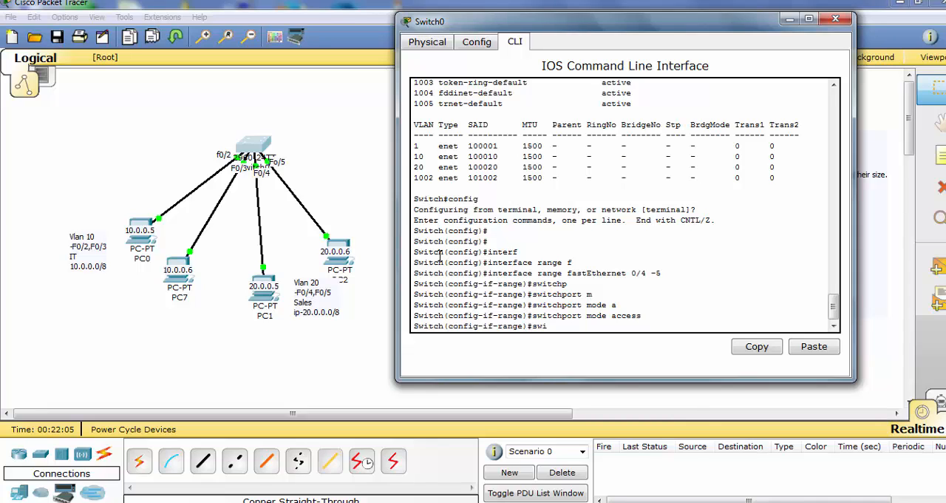
Assign fastEthernet 0/4 and 0/5 to VLAN 20 with switchport access vlan 20
{"action": "type", "text": "switc"}
{"action": "key", "text": "Tab"}
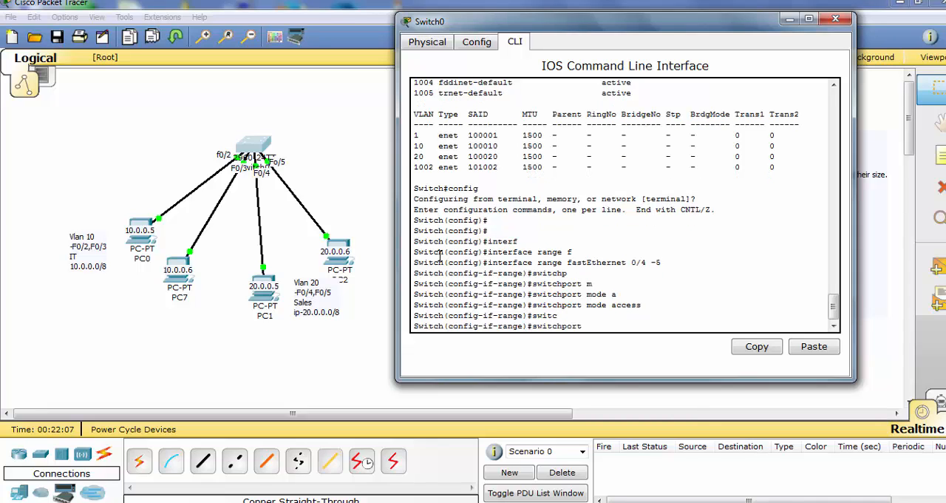
{"action": "type", "text": "a"}
{"action": "key", "text": "Tab"}
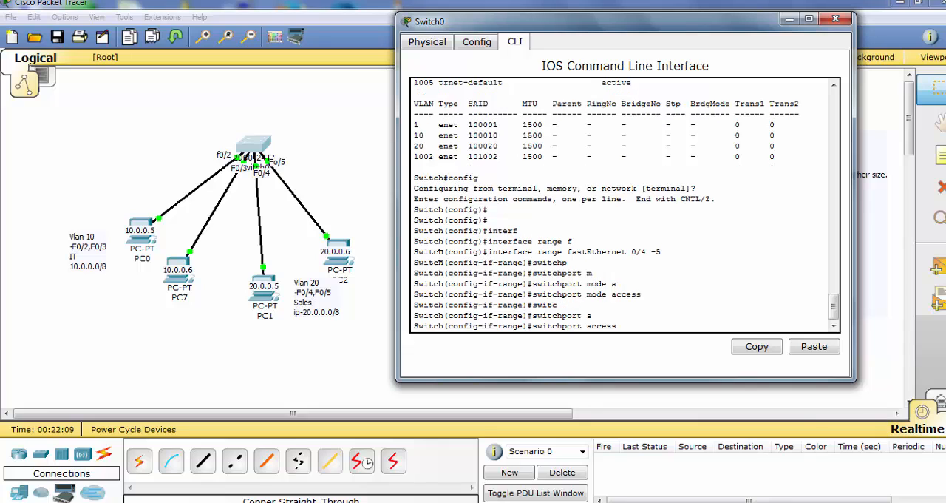
{"action": "type", "text": "v"}
{"action": "key", "text": "Tab"}
{"action": "type", "text": "20"}
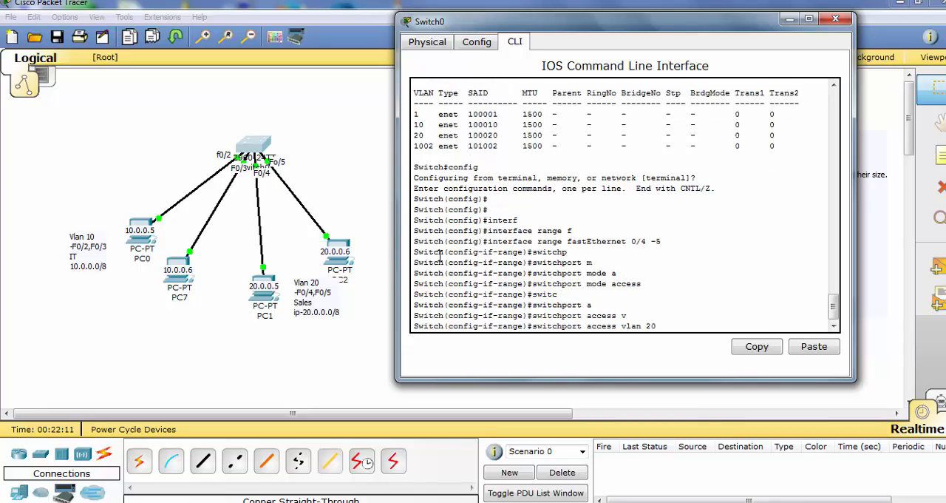
{"action": "key", "text": "Return"}
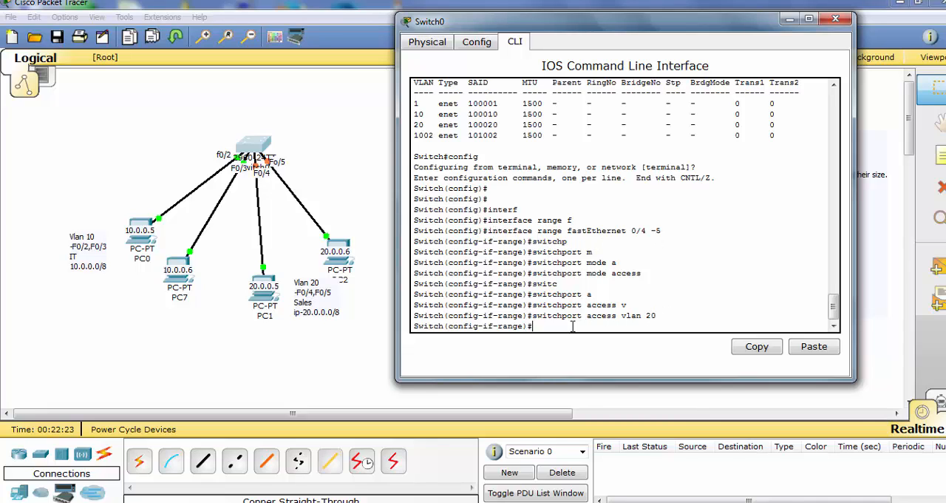
Copy the console lines from the fastEthernet 0/4 -5 range command through the VLAN 20 assignment
{"action": "left_click_drag", "start_coordinate": [571, 326], "coordinate": [412, 232]}
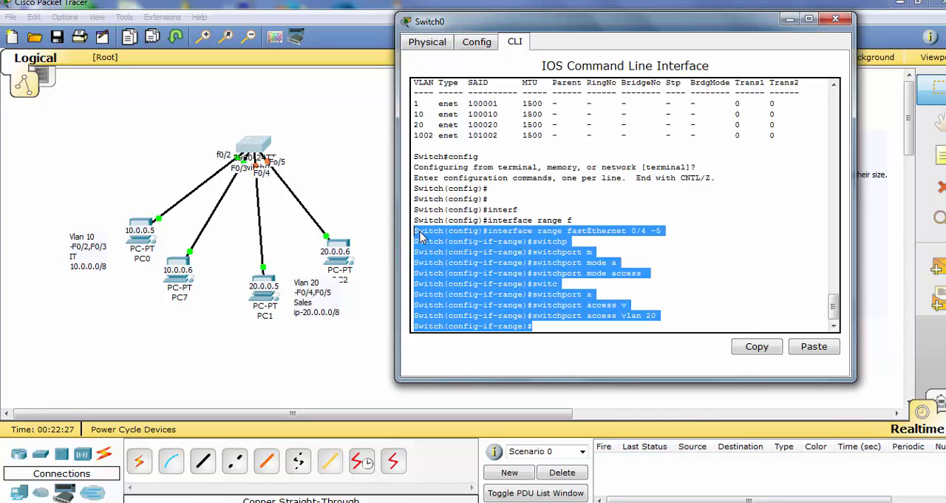
{"action": "right_click", "coordinate": [418, 232]}
{"action": "left_click", "coordinate": [440, 239]}
Save the VLAN 20 port assignment with do wr and leave configuration mode
{"action": "key", "text": "Return"}
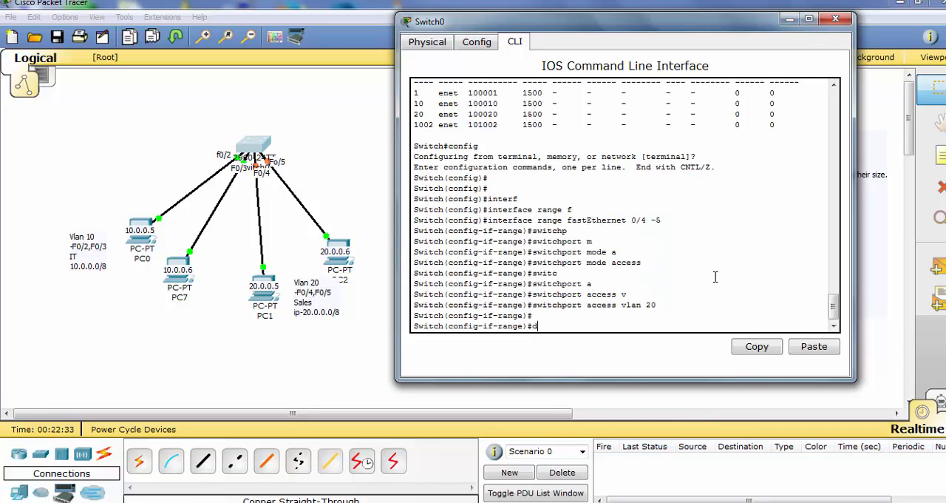
{"action": "key", "text": "Return"}
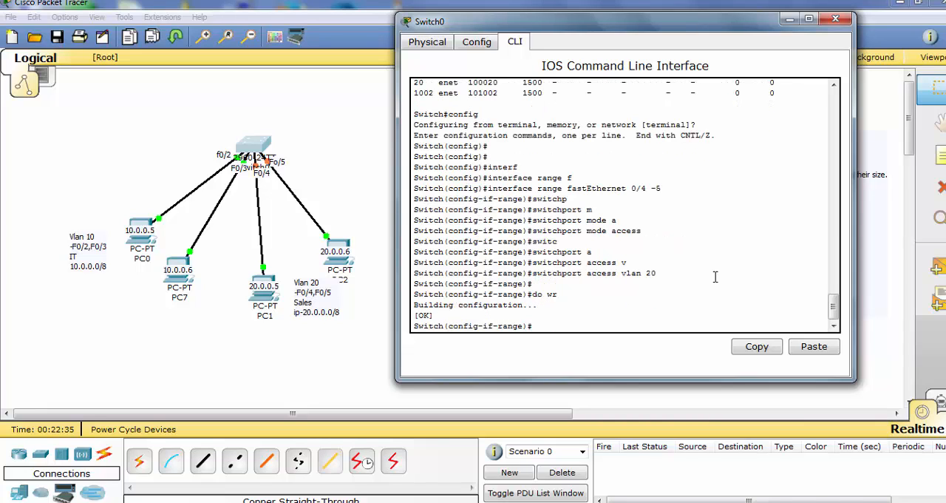
{"action": "key", "text": "ctrl+z"}
{"action": "key", "text": "Return"}
Run sh vlan brief, check the ports of VLANs 10 and 20, and close the Switch0 window
{"action": "type", "text": "sh vlan"}
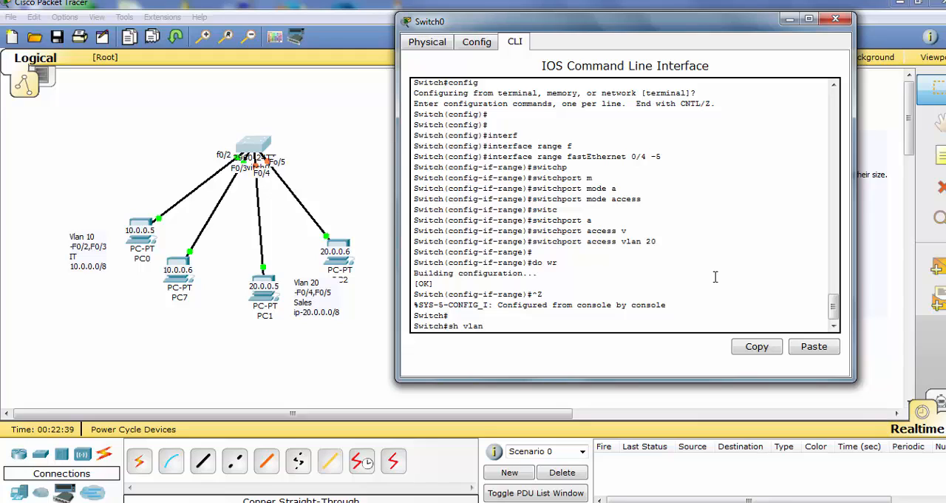
{"action": "type", "text": " brief"}
{"action": "key", "text": "Return"}
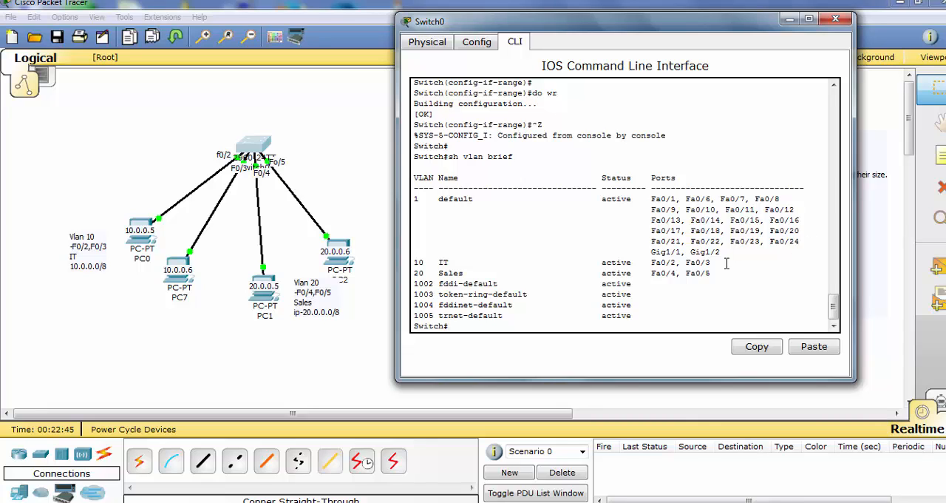
{"action": "left_click_drag", "start_coordinate": [729, 271], "coordinate": [414, 263]}
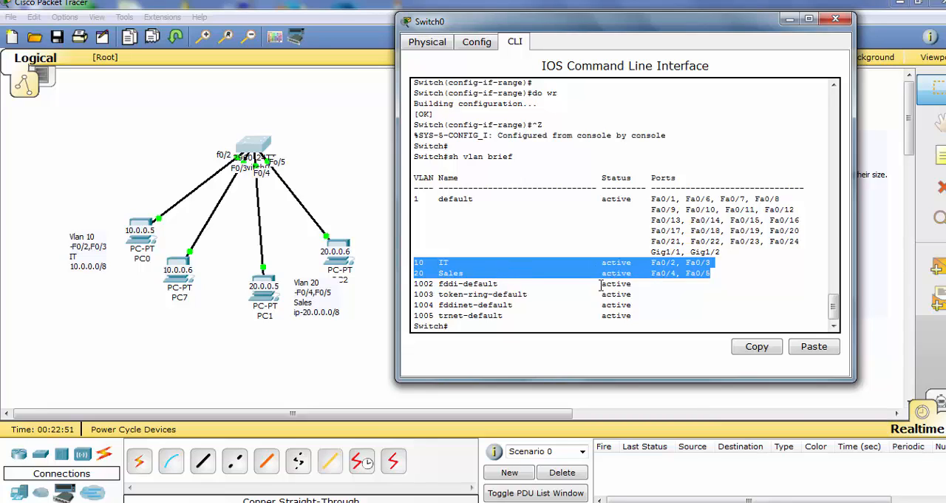
{"action": "left_click", "coordinate": [684, 295]}
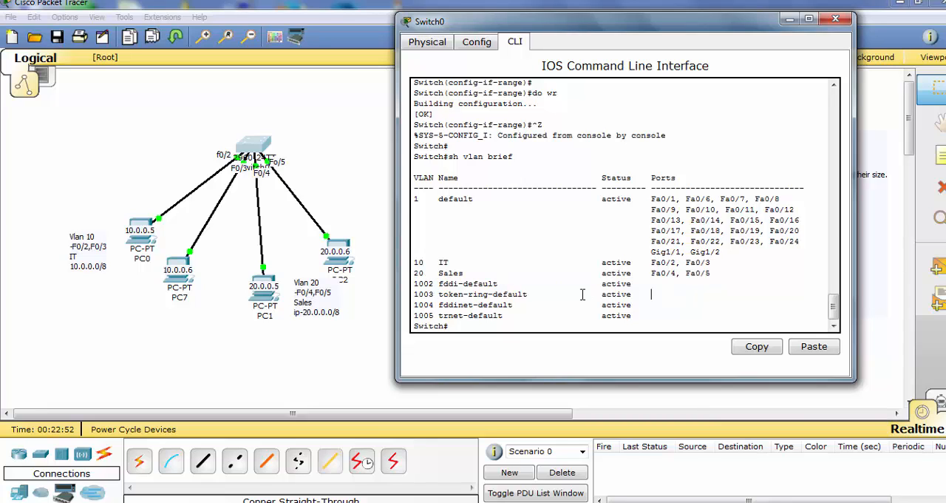
{"action": "left_click", "coordinate": [836, 20]}
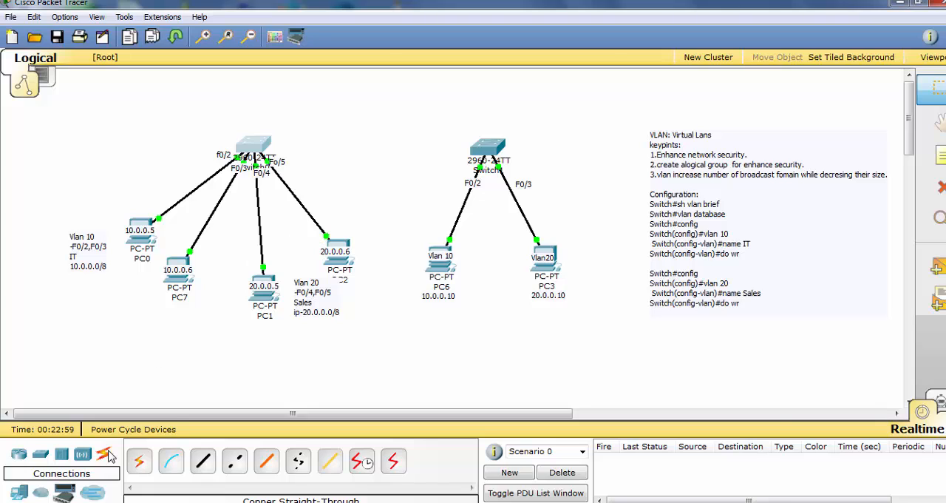
Add a generic PC above PC0, beside the switch of the four-PC network
{"action": "left_click", "coordinate": [21, 494]}
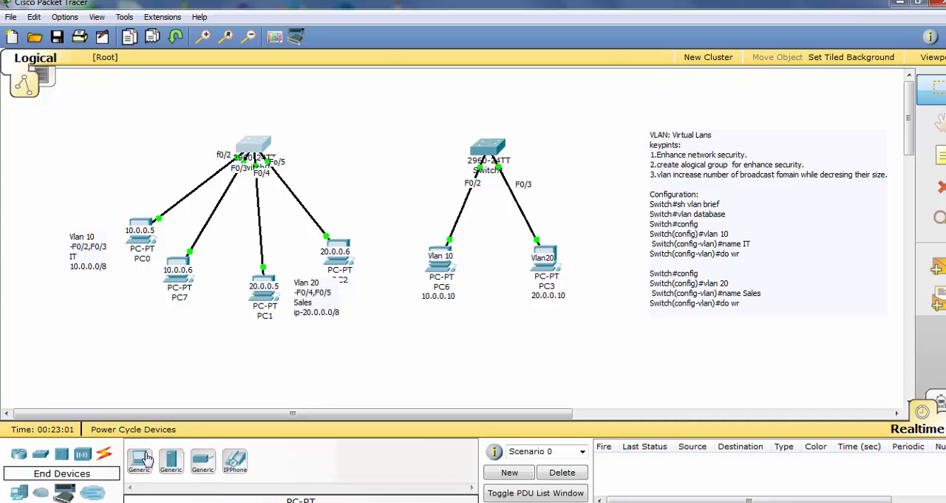
{"action": "left_click", "coordinate": [139, 459]}
{"action": "left_click", "coordinate": [122, 183]}
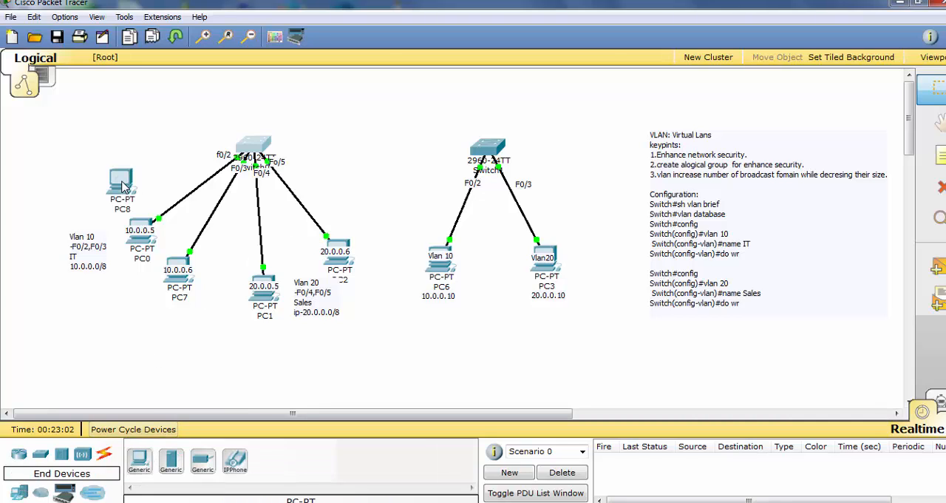
Connect the new PC8 to an unused FastEthernet port of the adjacent switch with a copper straight-through cable
{"action": "left_click", "coordinate": [104, 453]}
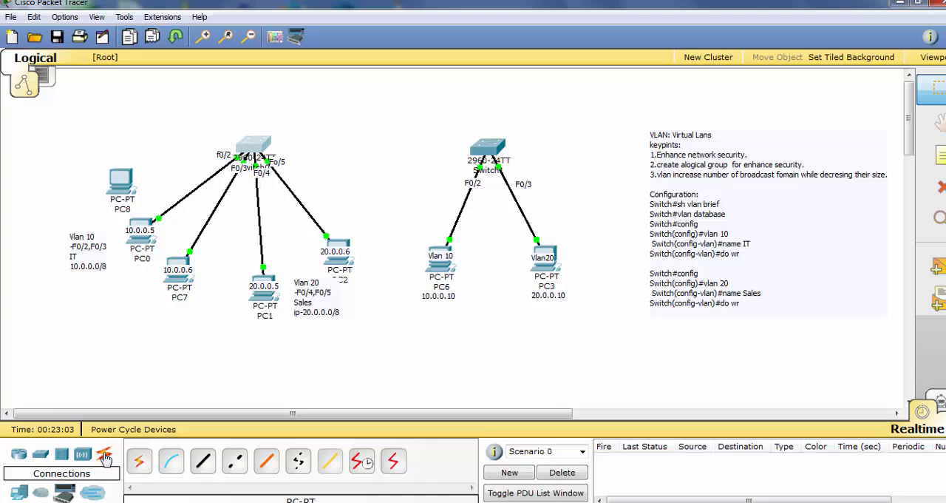
{"action": "left_click", "coordinate": [204, 461]}
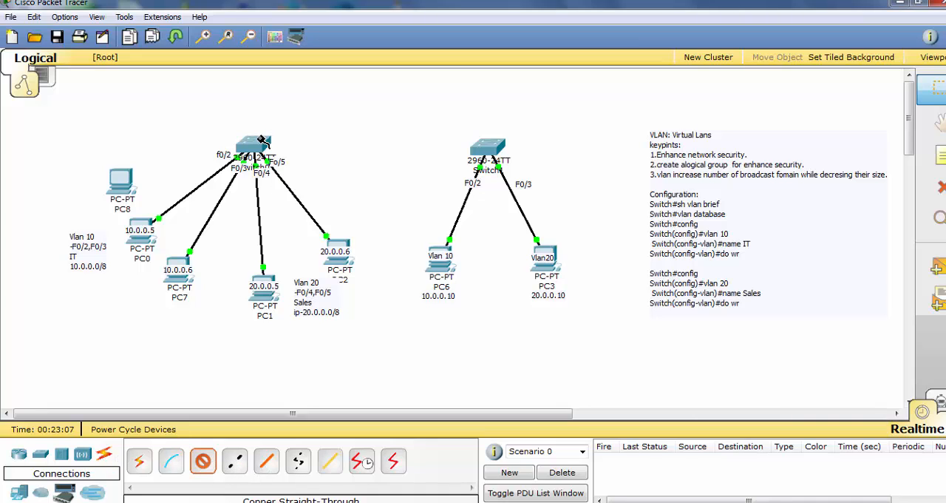
{"action": "left_click", "coordinate": [260, 140]}
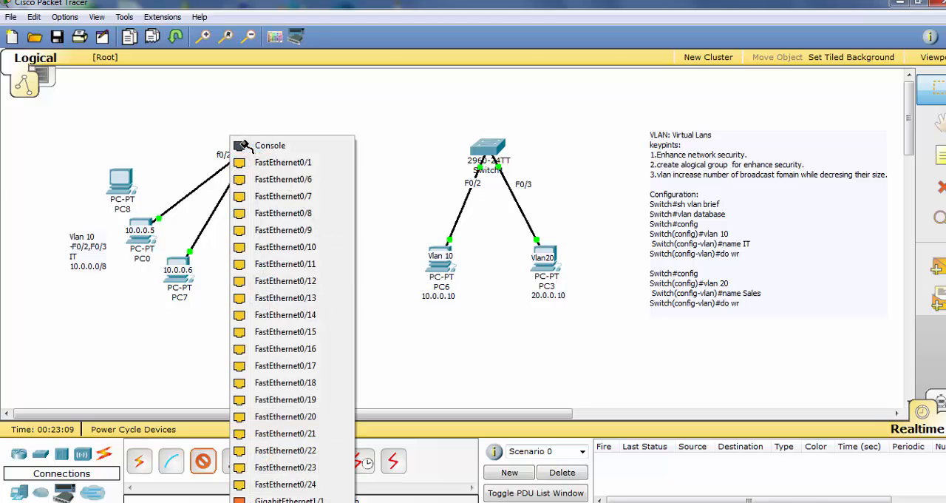
{"action": "left_click", "coordinate": [293, 189]}
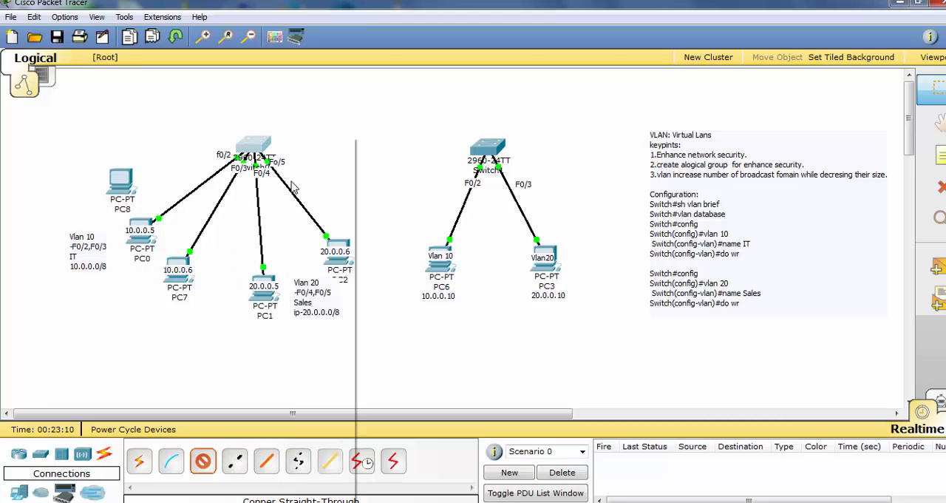
{"action": "left_click", "coordinate": [117, 179]}
{"action": "left_click", "coordinate": [148, 193]}
Give PC8 the static IP address 10.0.0.20 with subnet mask 255.0.0.0 and close its window
{"action": "left_click", "coordinate": [120, 181]}
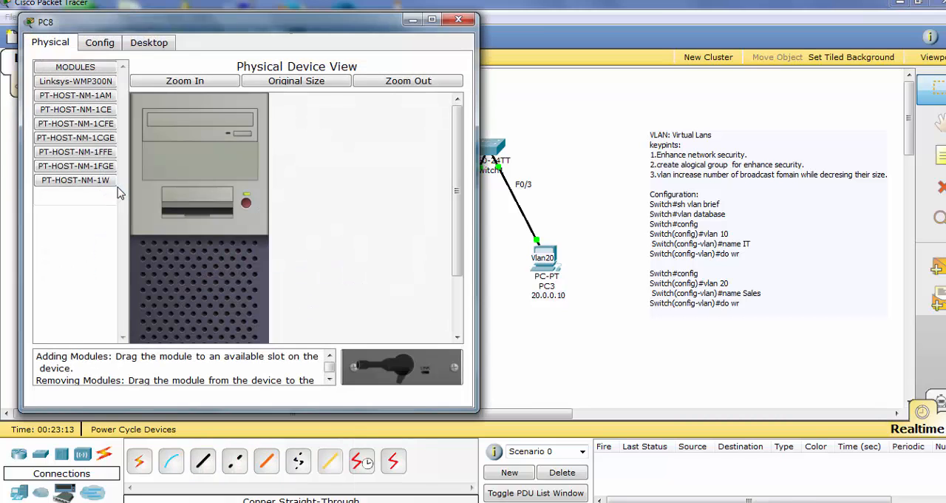
{"action": "left_click", "coordinate": [149, 42]}
{"action": "left_click", "coordinate": [97, 133]}
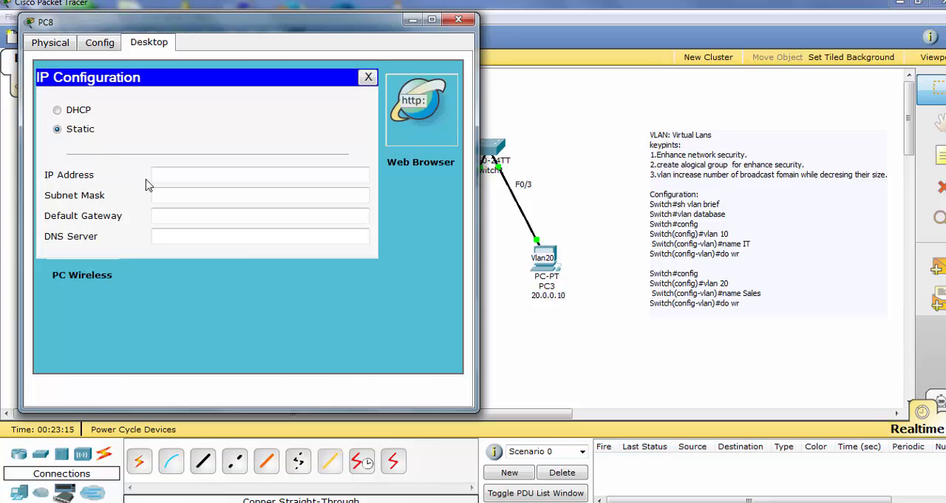
{"action": "left_click", "coordinate": [181, 173]}
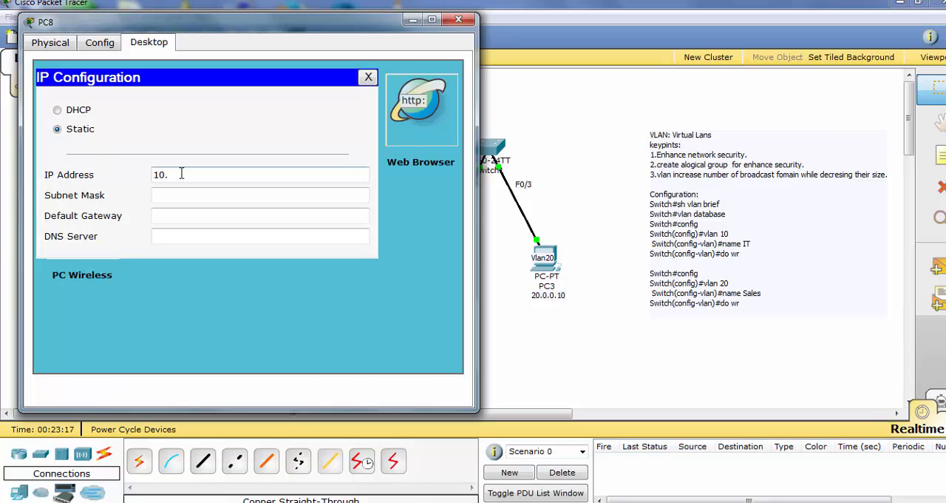
{"action": "type", "text": "10.0.0.20"}
{"action": "left_click", "coordinate": [221, 196]}
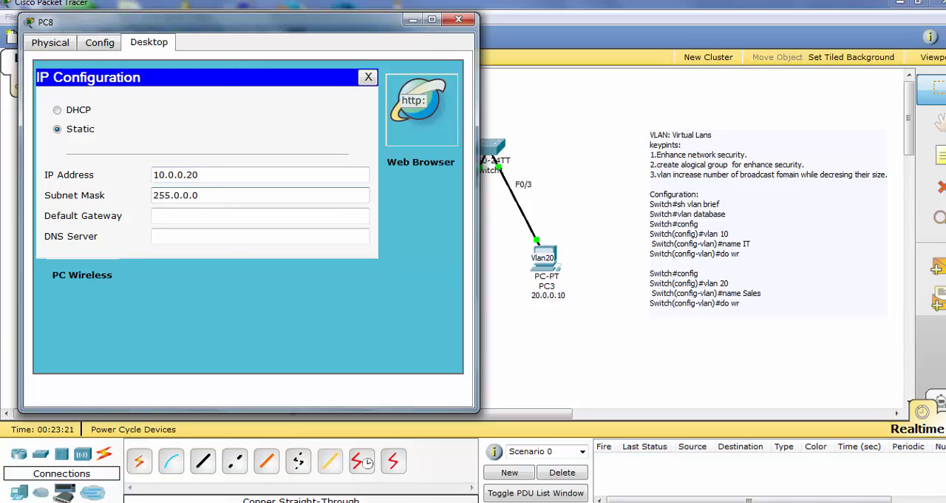
{"action": "left_click", "coordinate": [458, 19]}
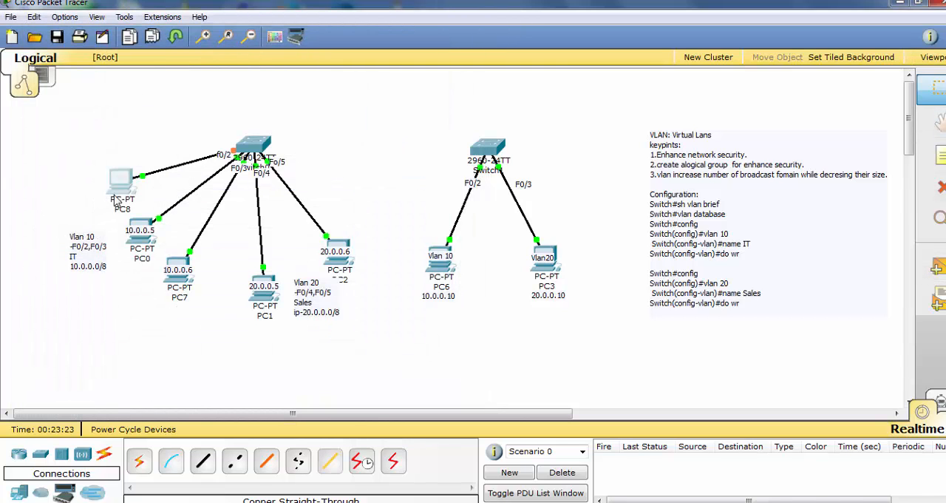
Check PC0's IP settings by running ipconfig in its Command Prompt
{"action": "left_click", "coordinate": [141, 222]}
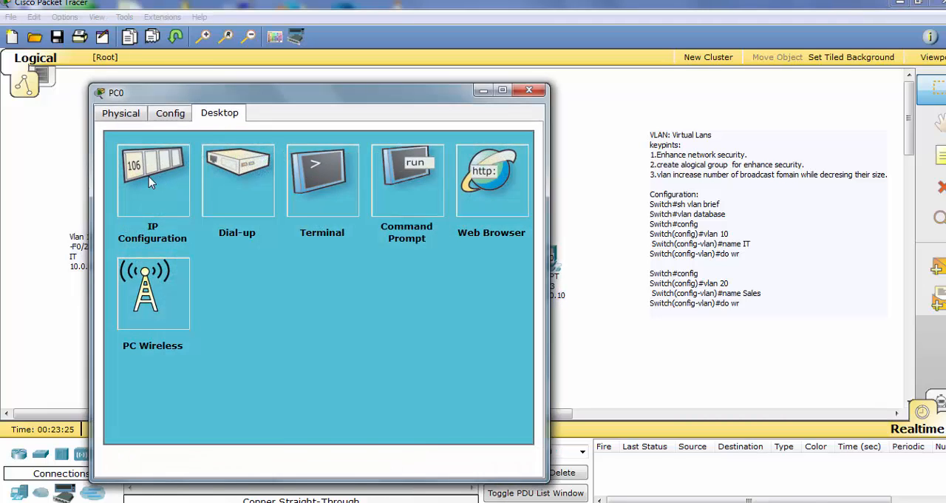
{"action": "left_click", "coordinate": [396, 195]}
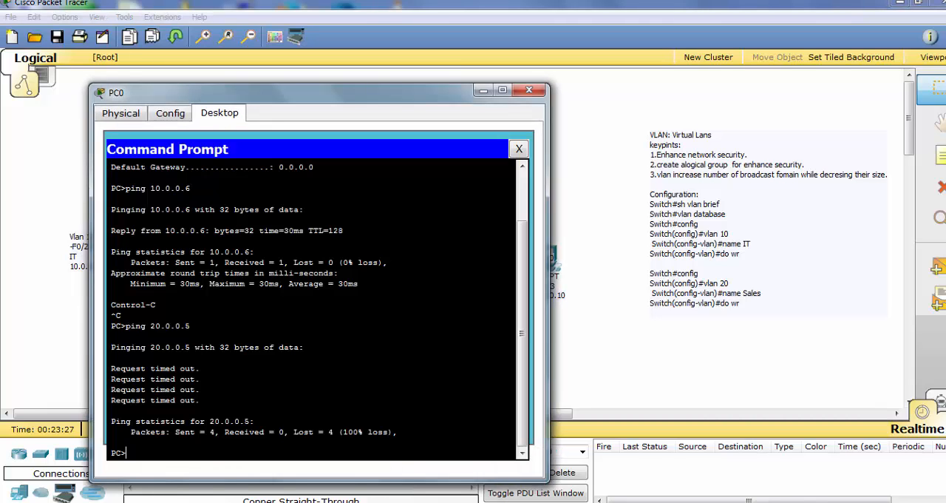
{"action": "type", "text": "ipconfig"}
{"action": "key", "text": "Return"}
Ping PC8 at 10.0.0.20 from PC0, keep the topology in view, and interrupt the ping
{"action": "key", "text": "Up"}
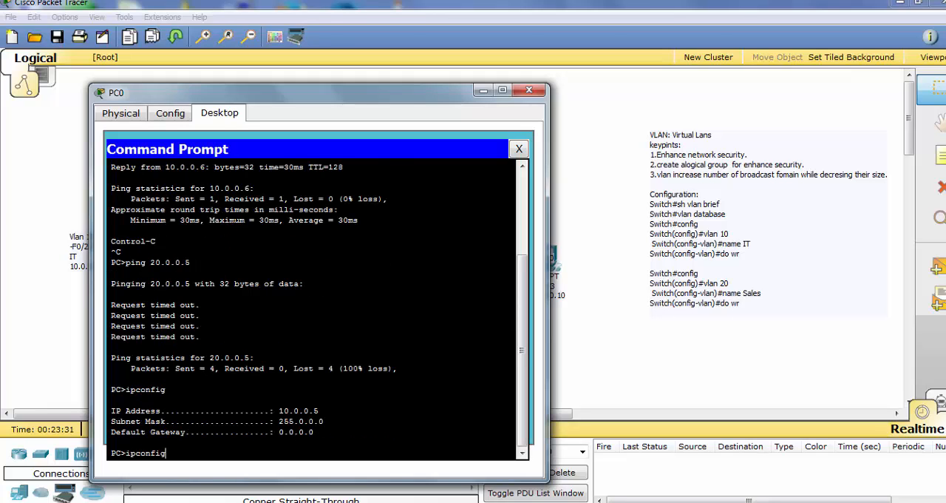
{"action": "key", "text": "Up"}
{"action": "key", "text": "BackSpace"}
{"action": "key", "text": "BackSpace"}
{"action": "key", "text": "BackSpace"}
{"action": "key", "text": "BackSpace"}
{"action": "key", "text": "Return"}
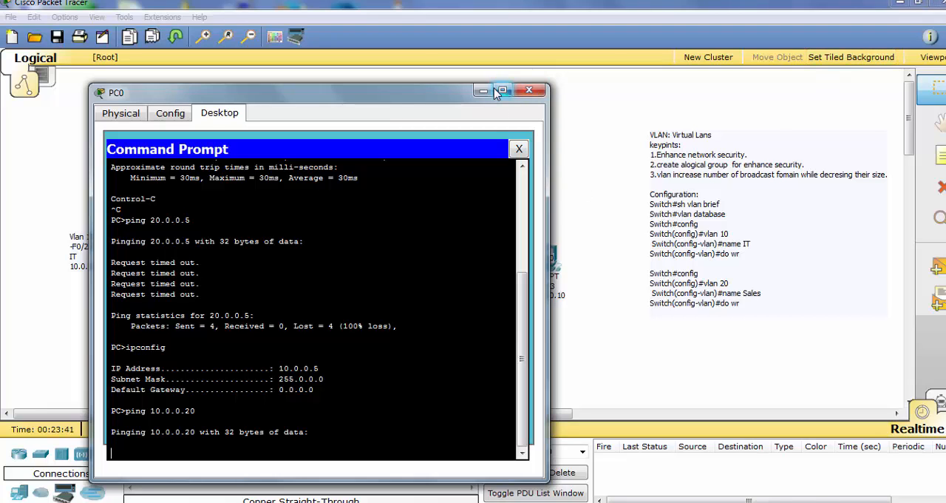
{"action": "left_click_drag", "start_coordinate": [455, 95], "coordinate": [675, 63]}
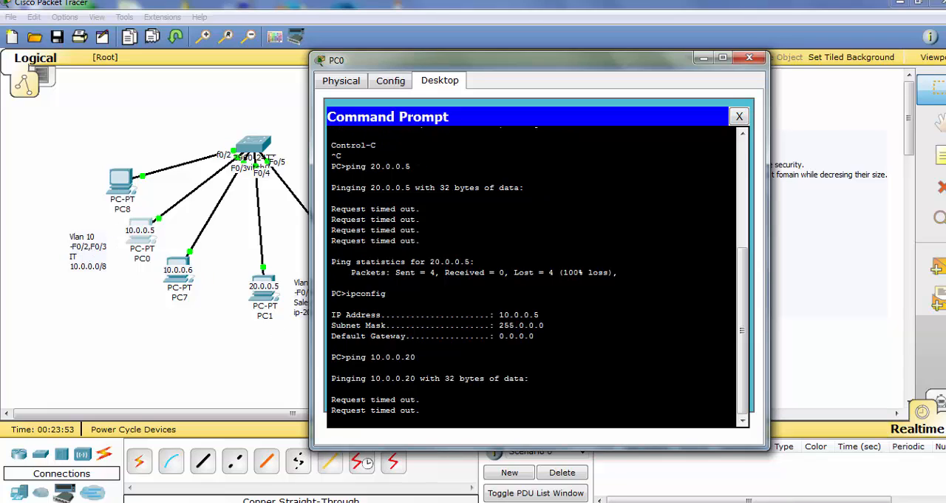
{"action": "key", "text": "ctrl+c"}
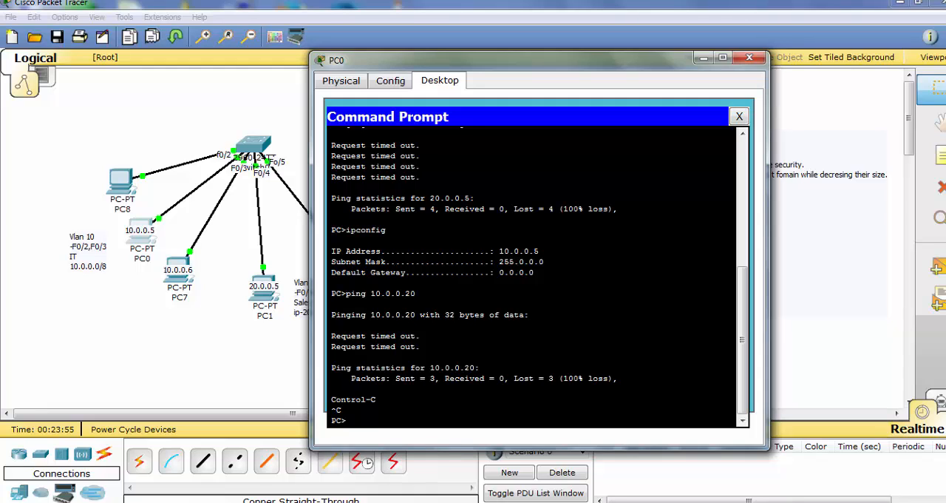
Ping PC7 at 10.0.0.6 from PC0 and close the PC0 window
{"action": "key", "text": "Up"}
{"action": "key", "text": "BackSpace"}
{"action": "key", "text": "BackSpace"}
{"action": "key", "text": "BackSpace"}
{"action": "key", "text": "BackSpace"}
{"action": "key", "text": "BackSpace"}
{"action": "key", "text": "BackSpace"}
{"action": "key", "text": "BackSpace"}
{"action": "key", "text": "BackSpace"}
{"action": "key", "text": "BackSpace"}
{"action": "key", "text": "BackSpace"}
{"action": "key", "text": "BackSpace"}
{"action": "key", "text": "BackSpace"}
{"action": "key", "text": "Up"}
{"action": "key", "text": "Up"}
{"action": "key", "text": "BackSpace"}
{"action": "type", "text": "6"}
{"action": "key", "text": "Return"}
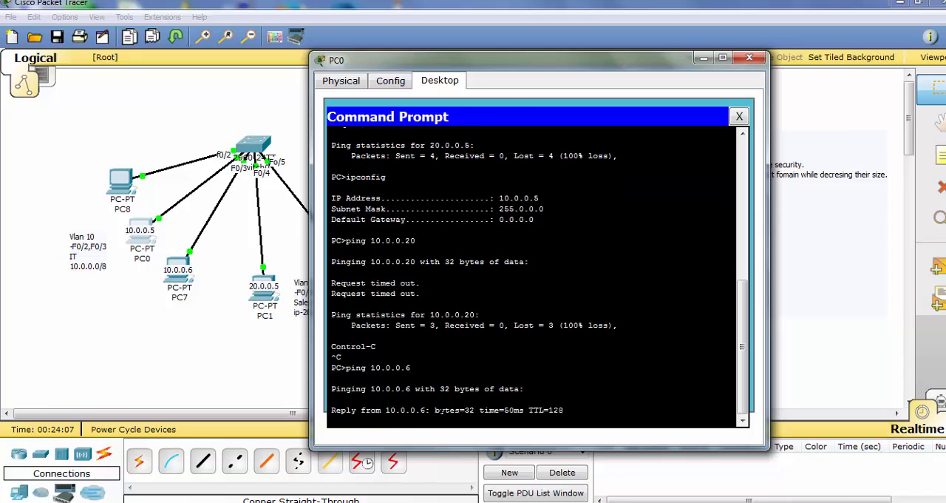
{"action": "left_click", "coordinate": [749, 57]}
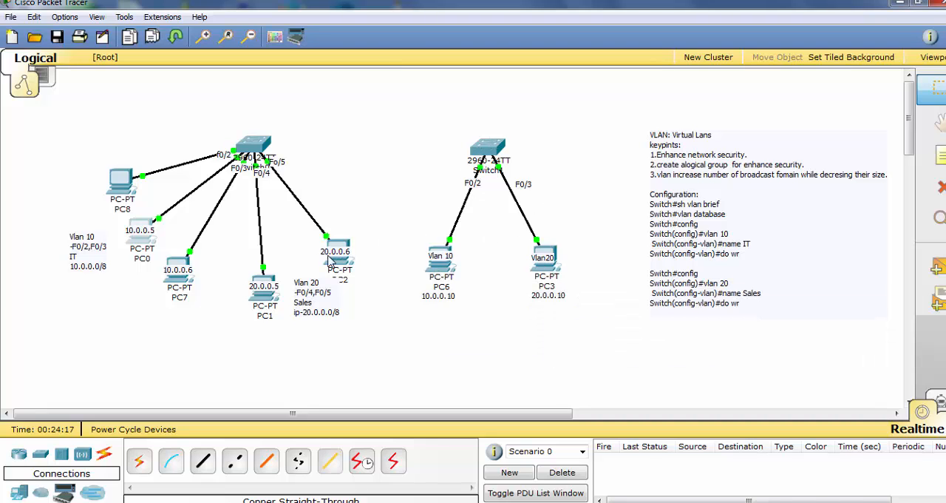
Open Switch1's command line and enter global configuration mode with en and config
{"action": "left_click", "coordinate": [490, 145]}
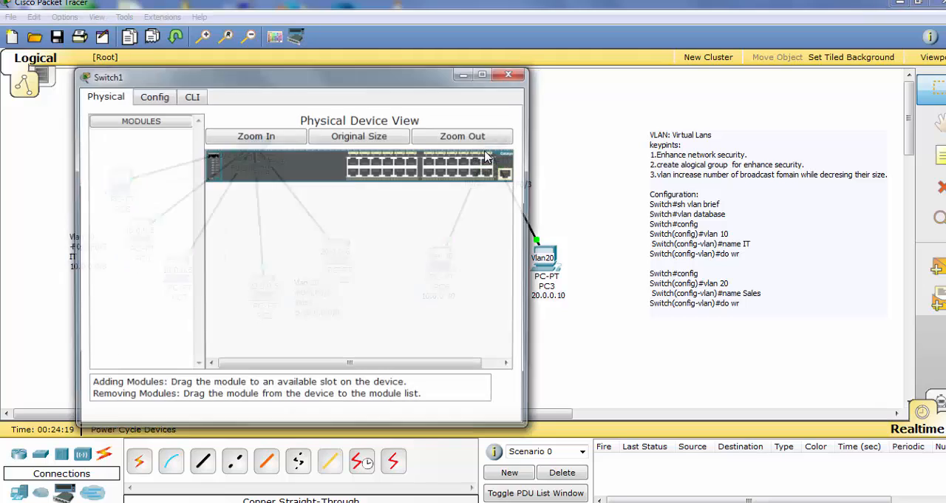
{"action": "left_click", "coordinate": [192, 97]}
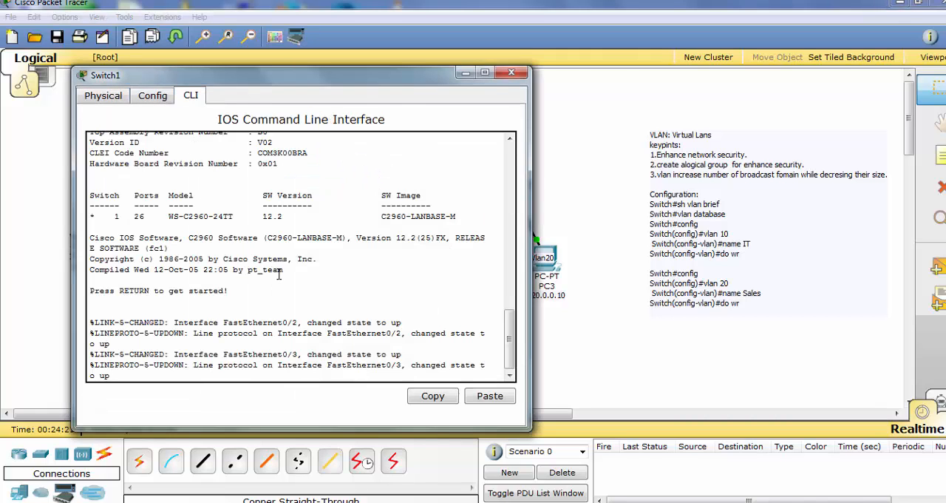
{"action": "key", "text": "Return"}
{"action": "key", "text": "Return"}
{"action": "key", "text": "Return"}
{"action": "key", "text": "Return"}
{"action": "key", "text": "Return"}
{"action": "type", "text": "en"}
{"action": "key", "text": "Return"}
{"action": "key", "text": "Return"}
{"action": "key", "text": "Return"}
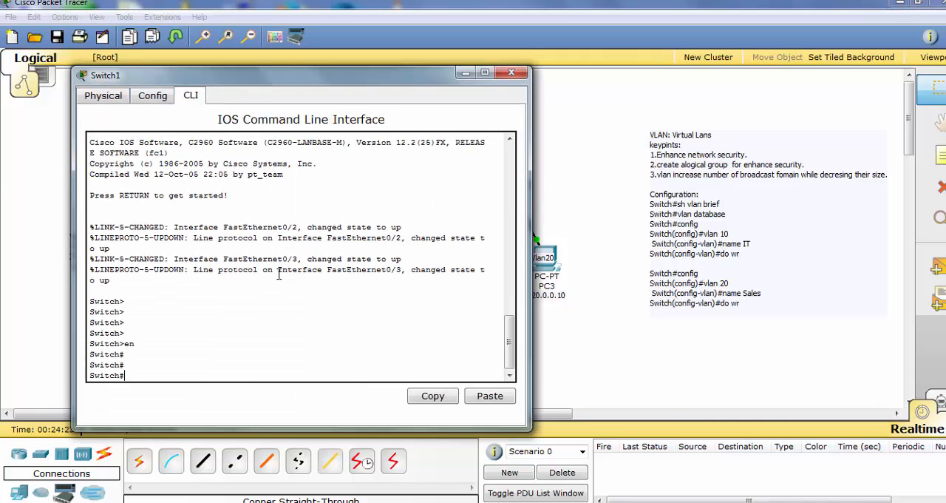
{"action": "type", "text": "config"}
{"action": "key", "text": "Return"}
{"action": "key", "text": "Return"}
{"action": "key", "text": "Return"}
{"action": "key", "text": "Return"}
{"action": "key", "text": "Return"}
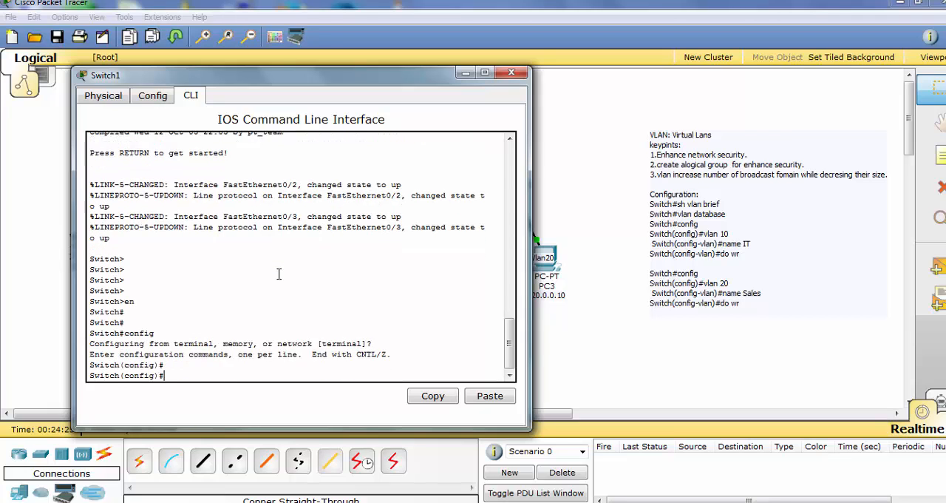
Create VLAN 10 named IT on Switch1 and save it with do wr
{"action": "type", "text": "vlan"}
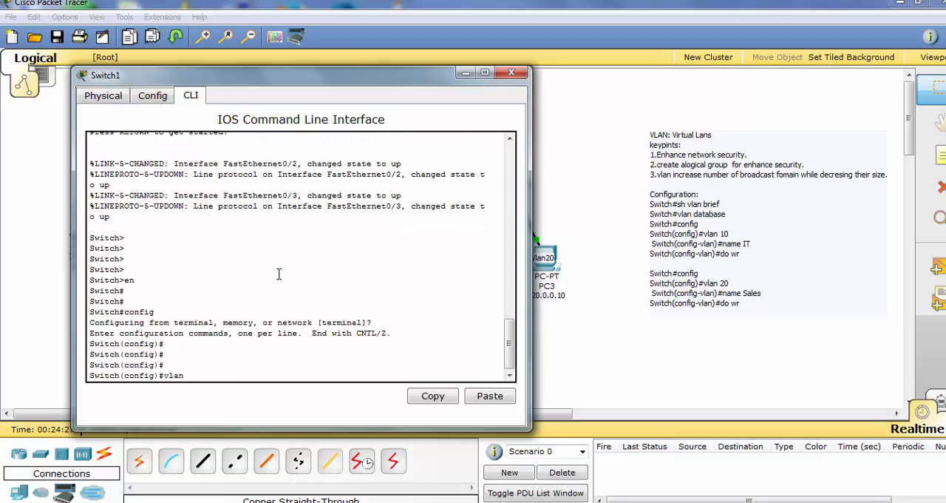
{"action": "type", "text": " 10"}
{"action": "key", "text": "Return"}
{"action": "type", "text": "na"}
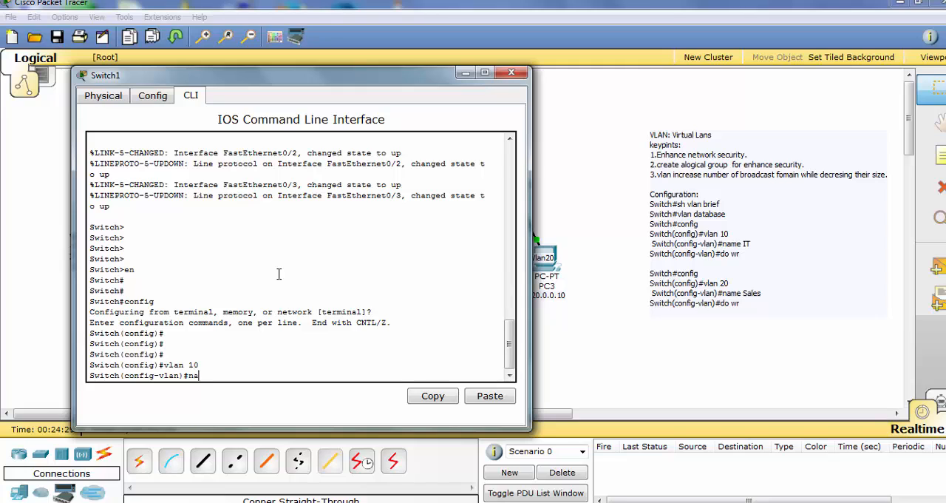
{"action": "type", "text": "me IT"}
{"action": "key", "text": "Return"}
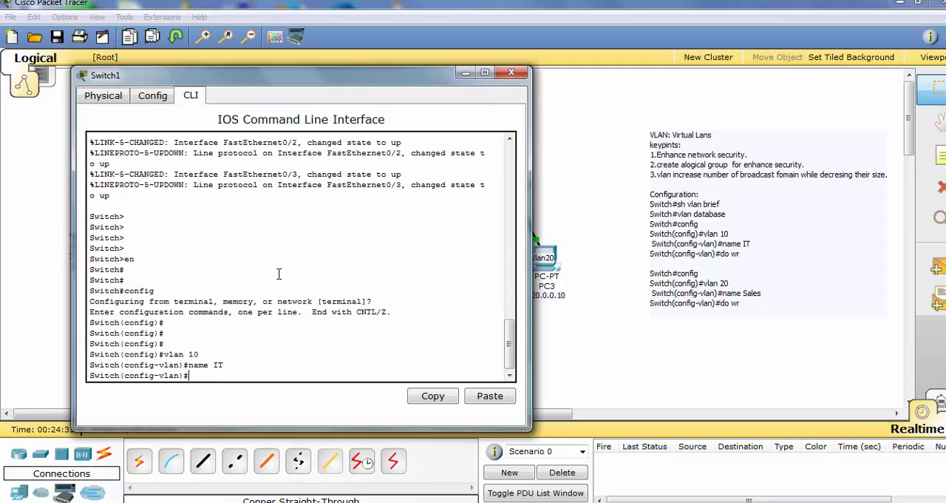
{"action": "type", "text": "do wr"}
{"action": "key", "text": "Return"}
{"action": "key", "text": "Return"}
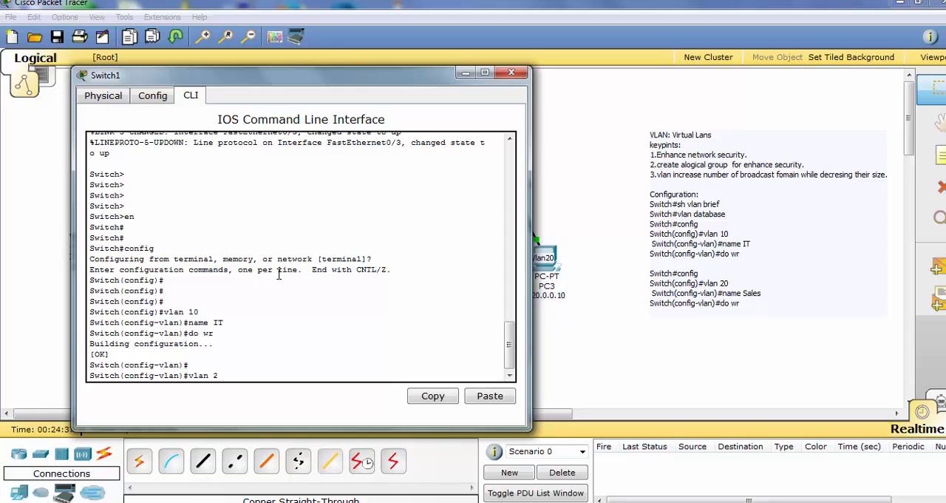
Create VLAN 20 named Sales on Switch1 and save it with do wr
{"action": "type", "text": "vlan 20"}
{"action": "key", "text": "Return"}
{"action": "type", "text": "nfig-vlan)#n"}
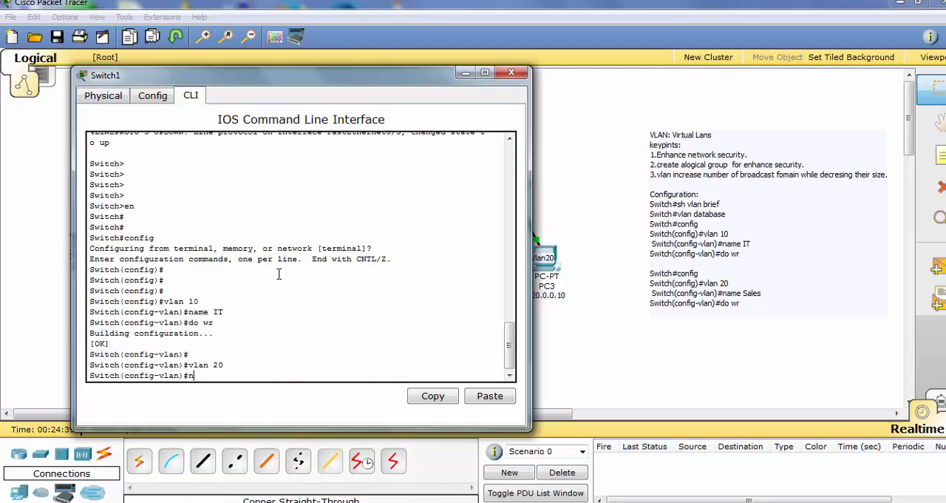
{"action": "type", "text": "ame Sales"}
{"action": "key", "text": "Return"}
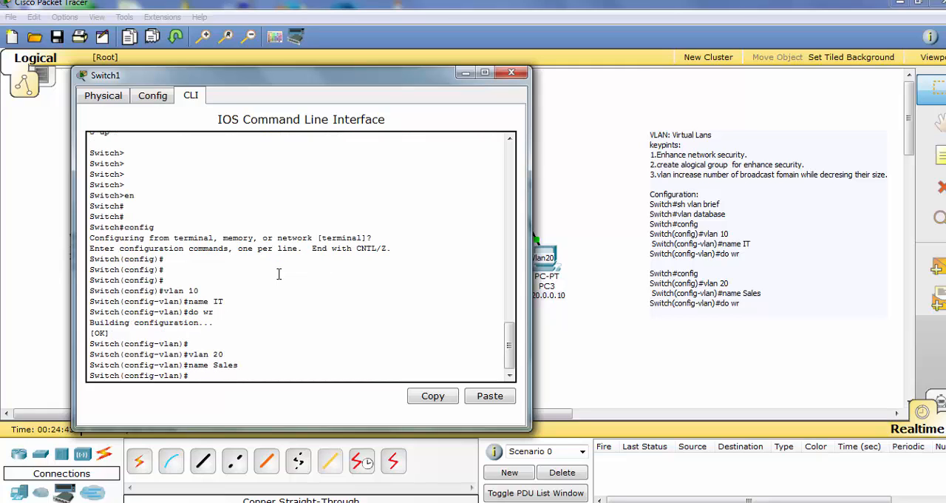
{"action": "type", "text": "do wr"}
{"action": "key", "text": "Return"}
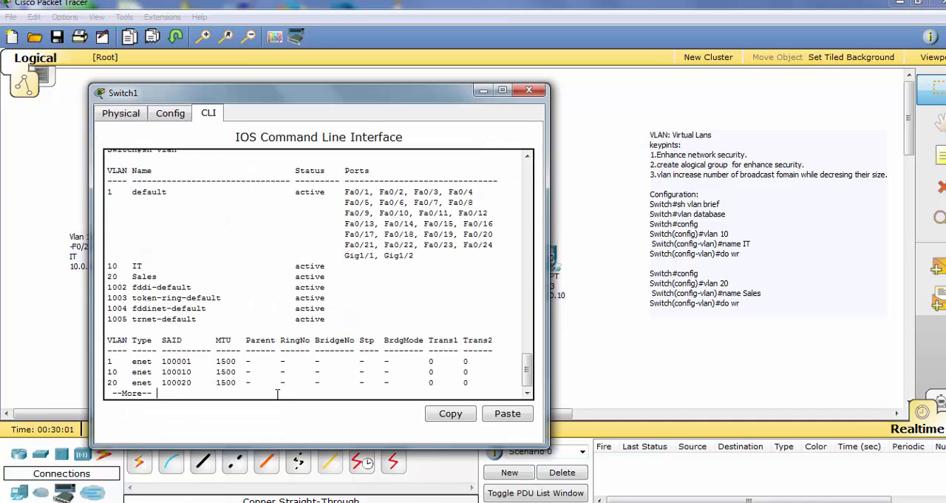
Page through the rest of Switch1's sh vlan output back to the prompt
{"action": "key", "text": "Return"}
{"action": "key", "text": "Return"}
{"action": "key", "text": "Return"}
{"action": "key", "text": "Return"}
{"action": "key", "text": "Return"}
{"action": "key", "text": "Return"}
{"action": "key", "text": "Return"}
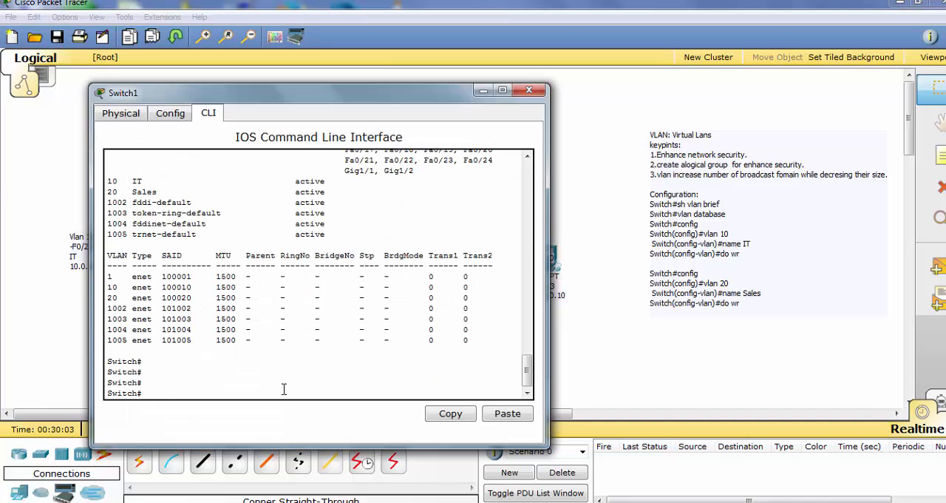
Run sh vlan brief on Switch1, examine the entries of VLANs 10 and 20, and uncover the switch's port labels
{"action": "type", "text": "sh vlan bre"}
{"action": "key", "text": "Tab"}
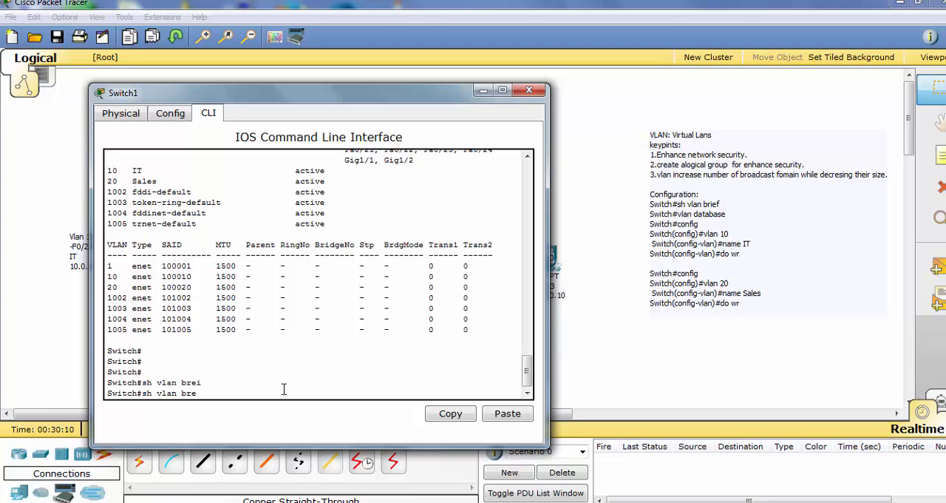
{"action": "key", "text": "Tab"}
{"action": "key", "text": "Return"}
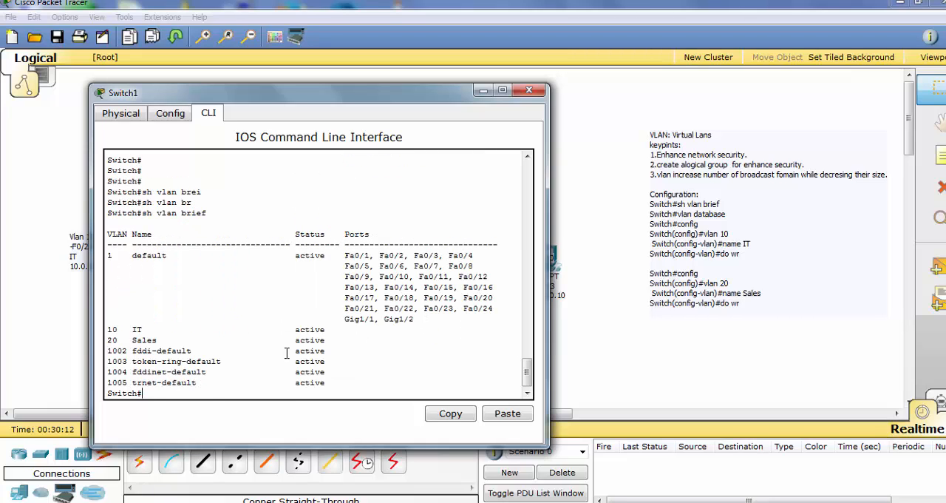
{"action": "left_click_drag", "start_coordinate": [351, 339], "coordinate": [99, 332]}
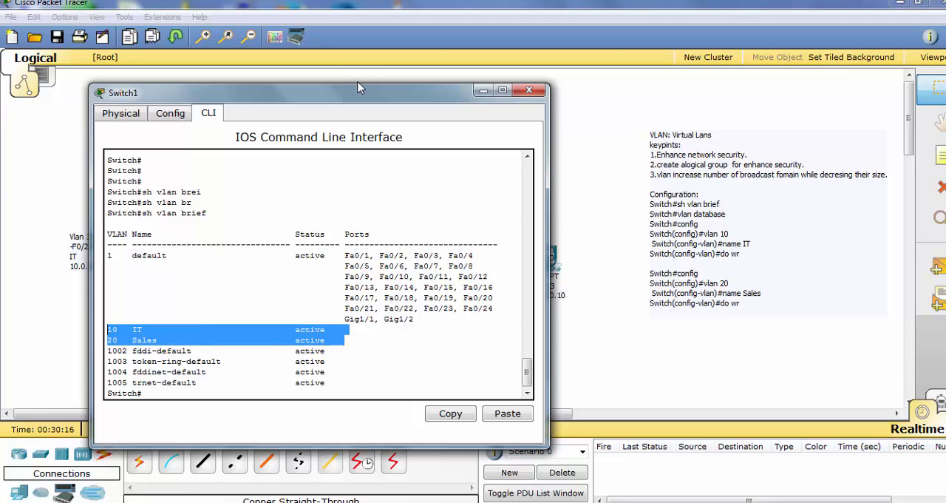
{"action": "left_click_drag", "start_coordinate": [359, 92], "coordinate": [221, 93]}
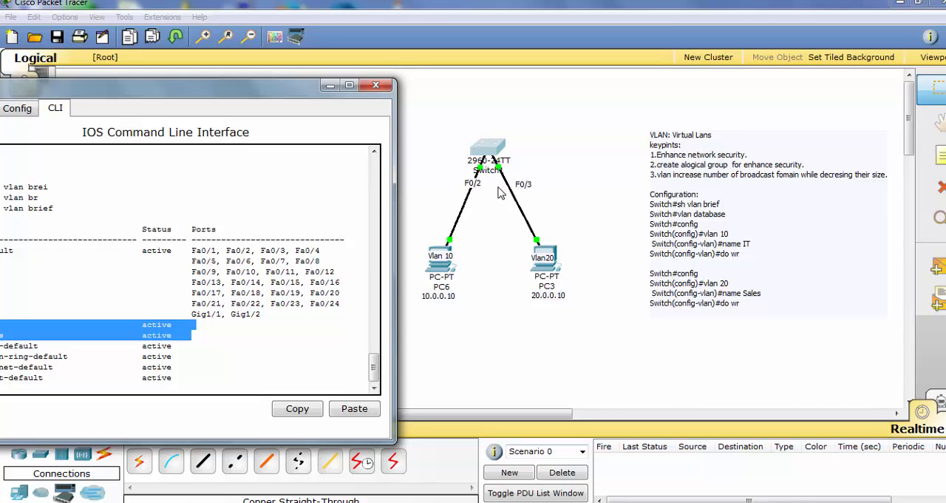
Enter global configuration mode on Switch1 and open interface fastEthernet 0/2 for configuration
{"action": "left_click_drag", "start_coordinate": [261, 96], "coordinate": [453, 85]}
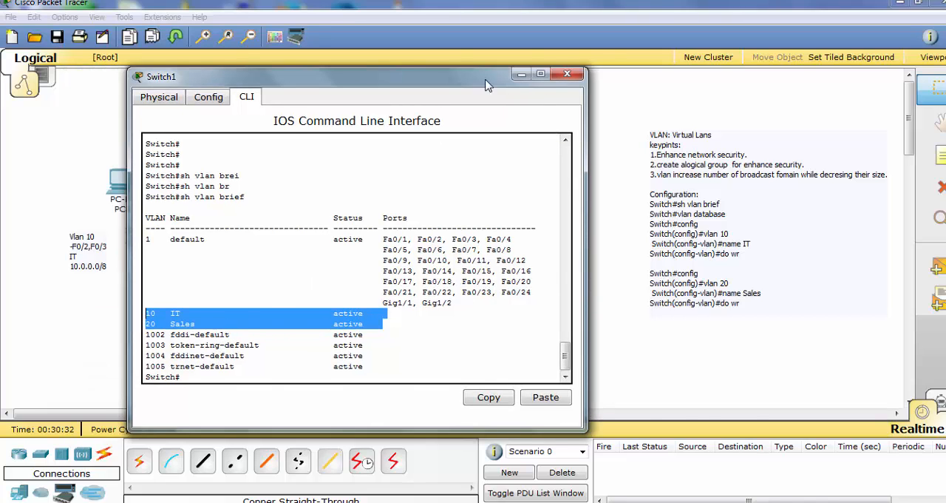
{"action": "left_click_drag", "start_coordinate": [490, 85], "coordinate": [640, 74]}
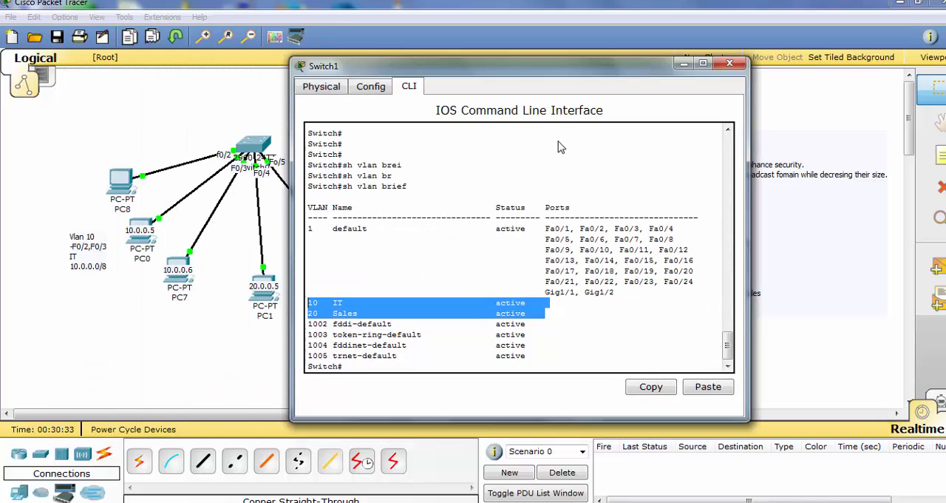
{"action": "left_click", "coordinate": [364, 366]}
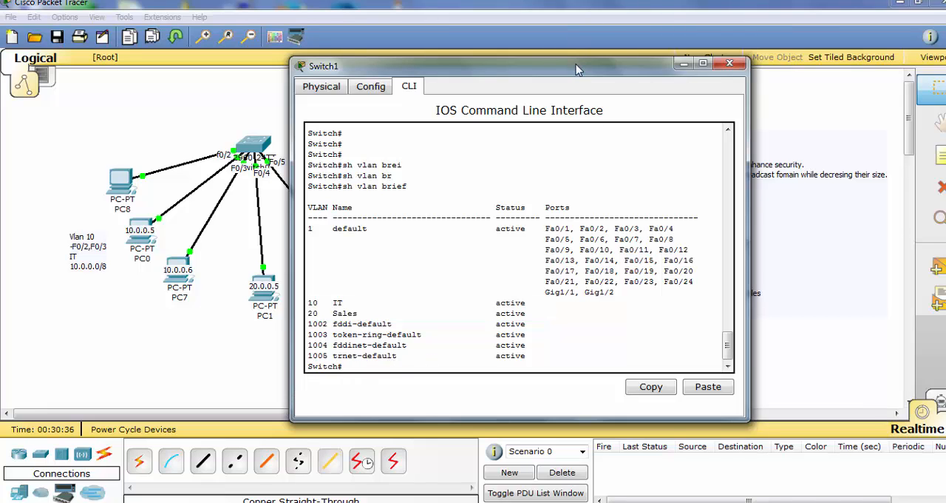
{"action": "left_click_drag", "start_coordinate": [579, 70], "coordinate": [422, 41]}
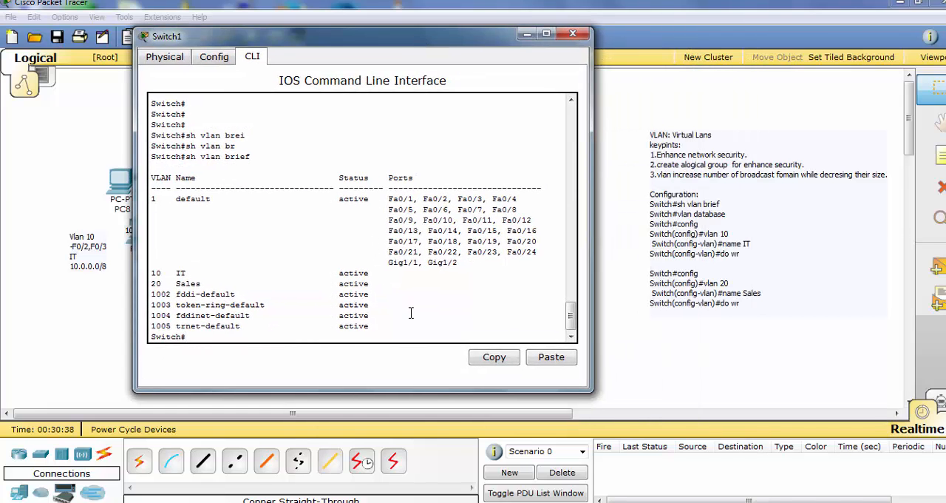
{"action": "type", "text": "config"}
{"action": "key", "text": "Return"}
{"action": "key", "text": "Return"}
{"action": "key", "text": "Return"}
{"action": "key", "text": "Return"}
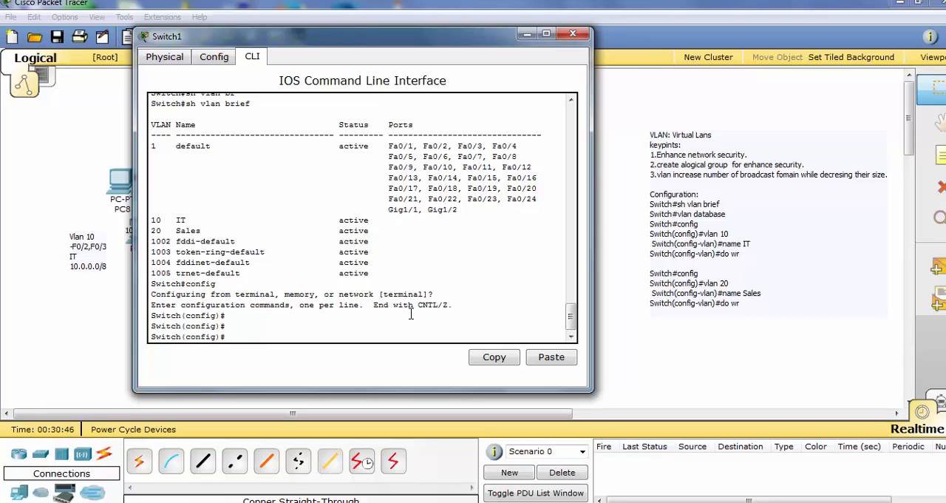
{"action": "type", "text": "inte"}
{"action": "key", "text": "Tab"}
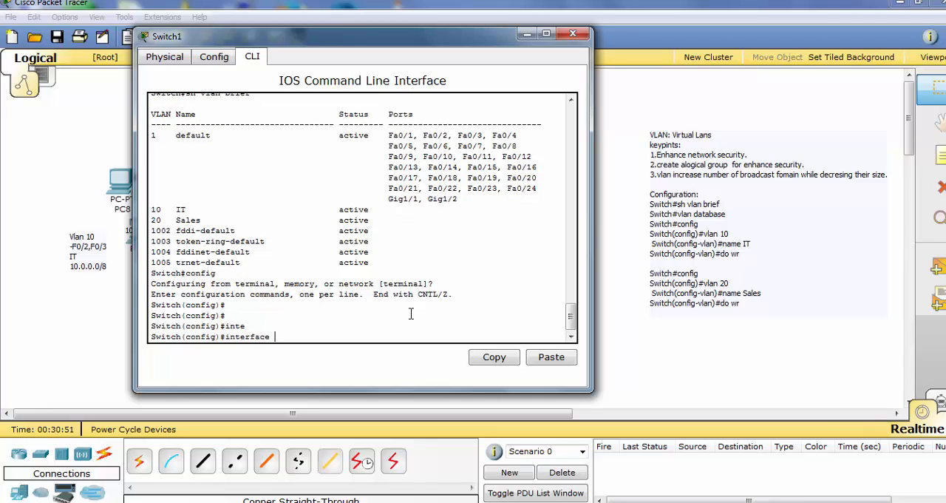
{"action": "key", "text": "Tab"}
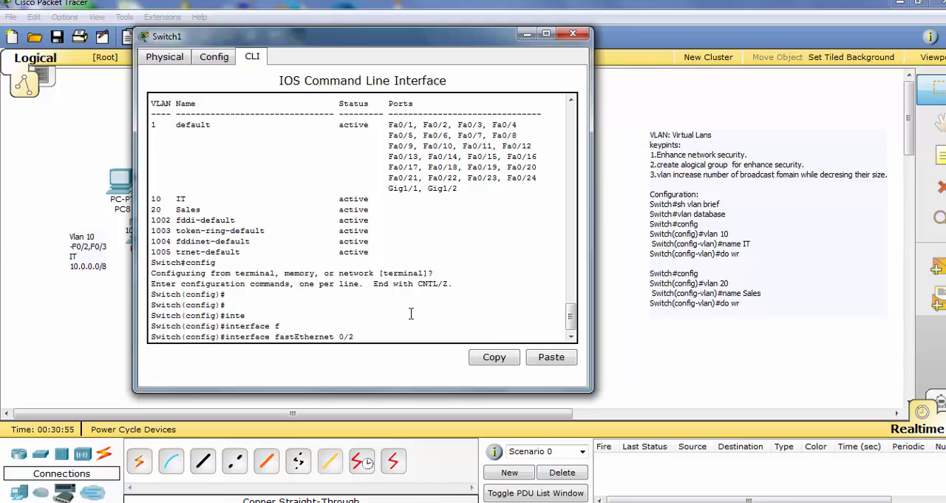
{"action": "key", "text": "Return"}
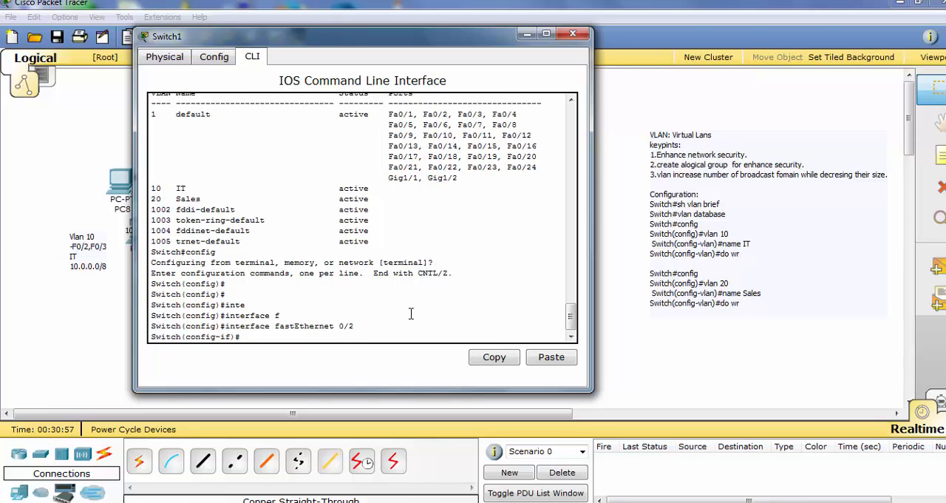
Set Switch1's fastEthernet 0/2 interface to access mode with switchport mode access
{"action": "type", "text": "swit"}
{"action": "key", "text": "Tab"}
{"action": "type", "text": "m"}
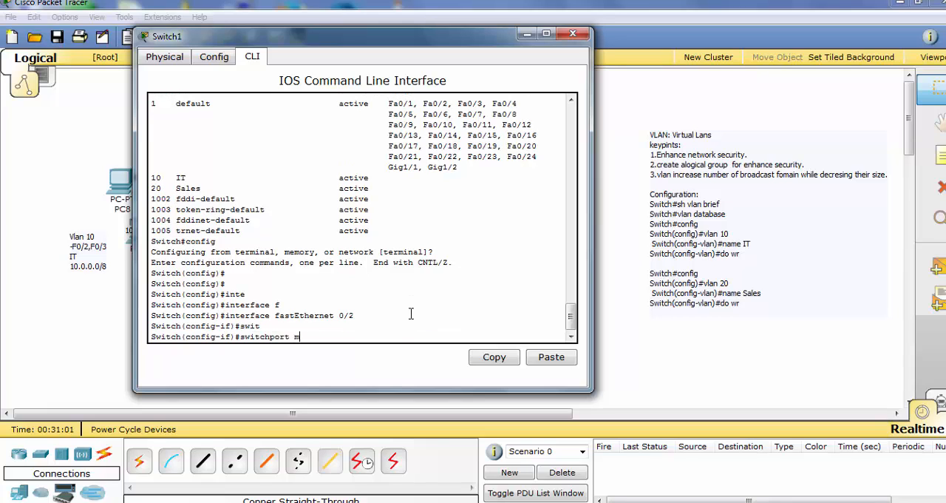
{"action": "key", "text": "Tab"}
{"action": "type", "text": "a"}
{"action": "key", "text": "Tab"}
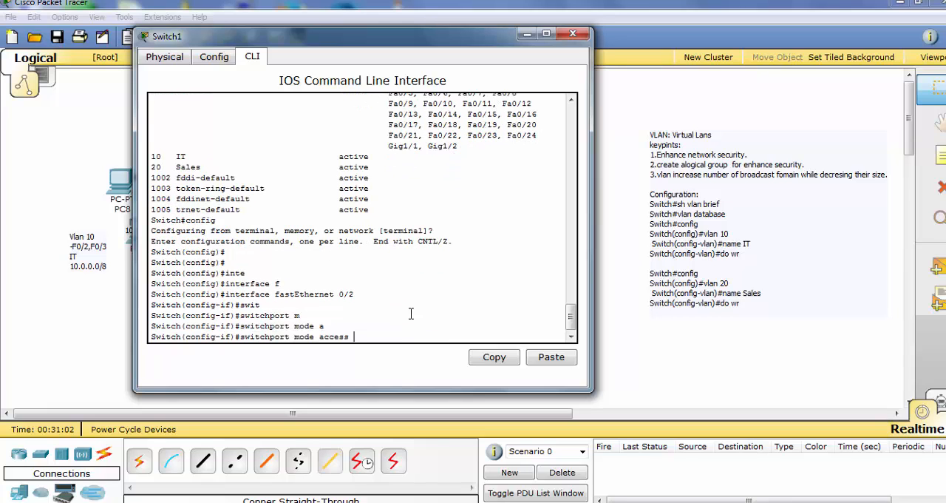
{"action": "key", "text": "Return"}
Assign fastEthernet 0/2 to VLAN 10 with switchport access vlan 10 and save the configuration with do wr
{"action": "key", "text": "Up"}
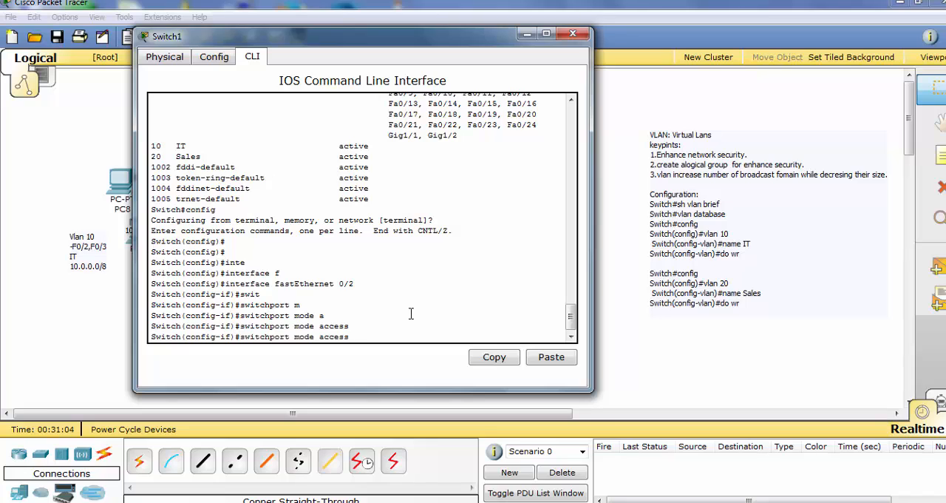
{"action": "key", "text": "BackSpace"}
{"action": "key", "text": "BackSpace"}
{"action": "key", "text": "BackSpace"}
{"action": "key", "text": "BackSpace"}
{"action": "key", "text": "BackSpace"}
{"action": "key", "text": "BackSpace"}
{"action": "key", "text": "BackSpace"}
{"action": "key", "text": "BackSpace"}
{"action": "key", "text": "BackSpace"}
{"action": "key", "text": "BackSpace"}
{"action": "key", "text": "BackSpace"}
{"action": "type", "text": "ac"}
{"action": "key", "text": "Tab"}
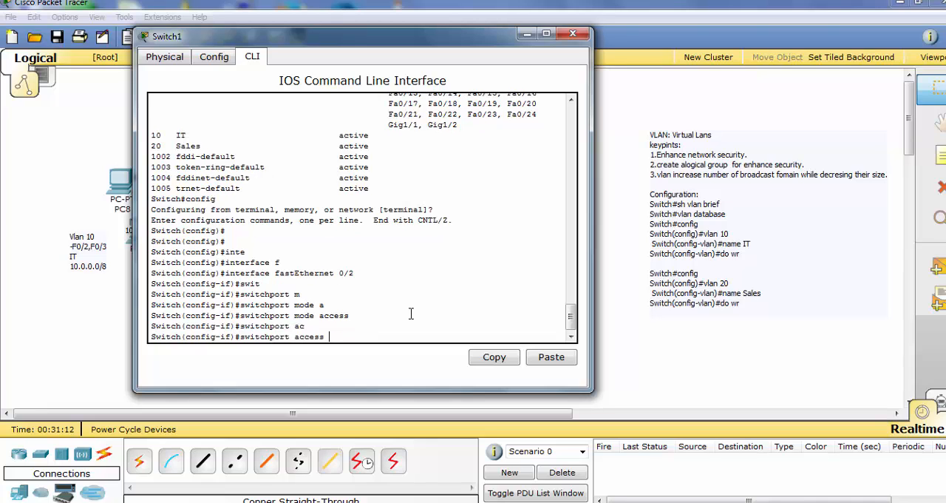
{"action": "type", "text": "v"}
{"action": "key", "text": "Tab"}
{"action": "type", "text": "10"}
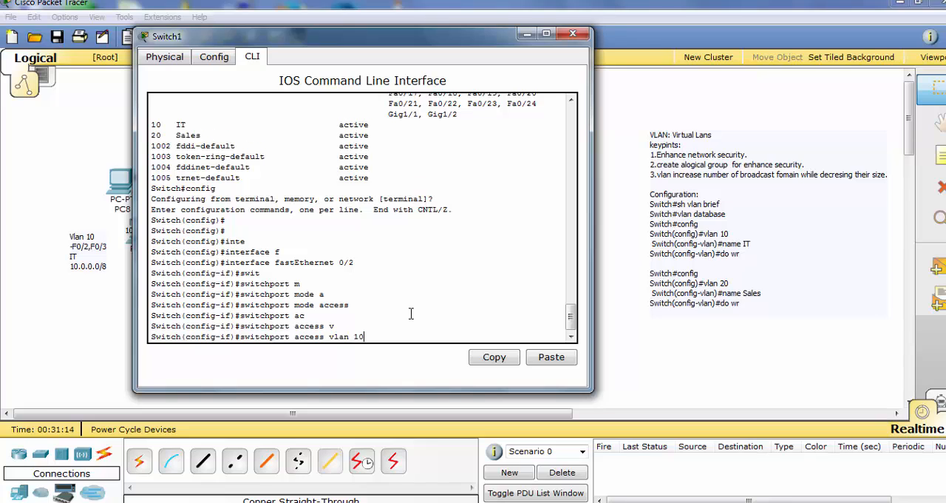
{"action": "key", "text": "Return"}
{"action": "type", "text": "do w"}
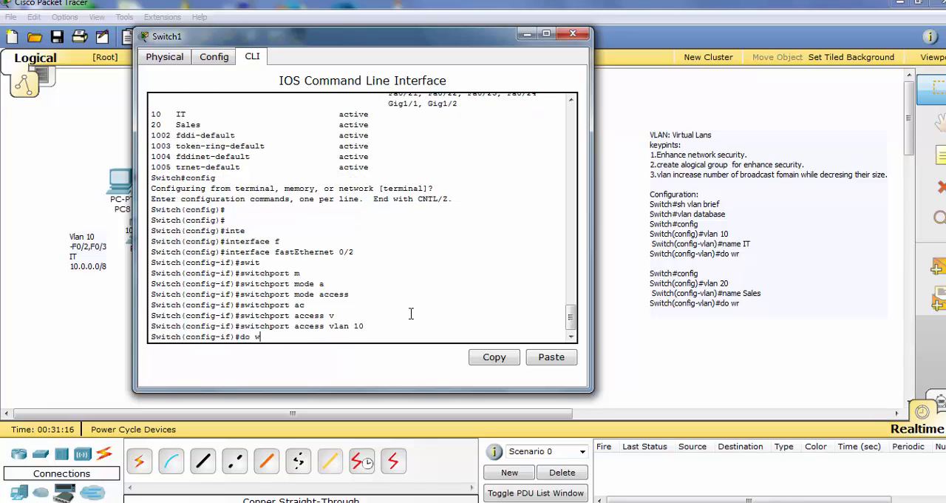
{"action": "type", "text": "r"}
{"action": "key", "text": "Return"}
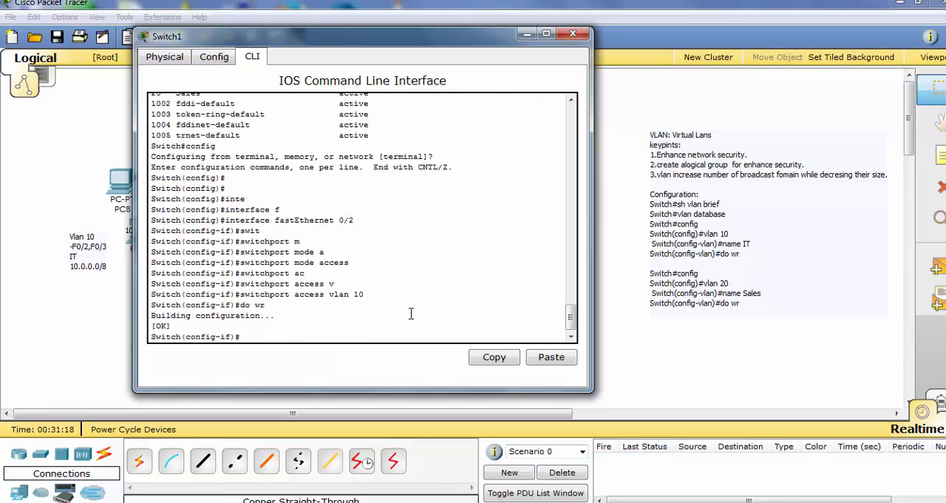
Exit the fastEthernet 0/2 configuration, uncover Switch1's port labels, and open interface fastEthernet 0/3 for configuration
{"action": "type", "text": "exit"}
{"action": "key", "text": "Return"}
{"action": "left_click_drag", "start_coordinate": [459, 41], "coordinate": [322, 64]}
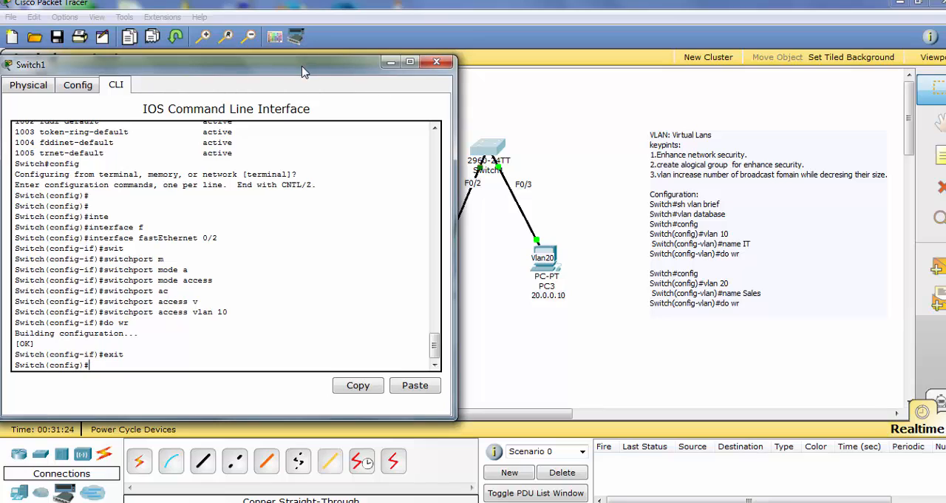
{"action": "left_click_drag", "start_coordinate": [303, 71], "coordinate": [443, 62]}
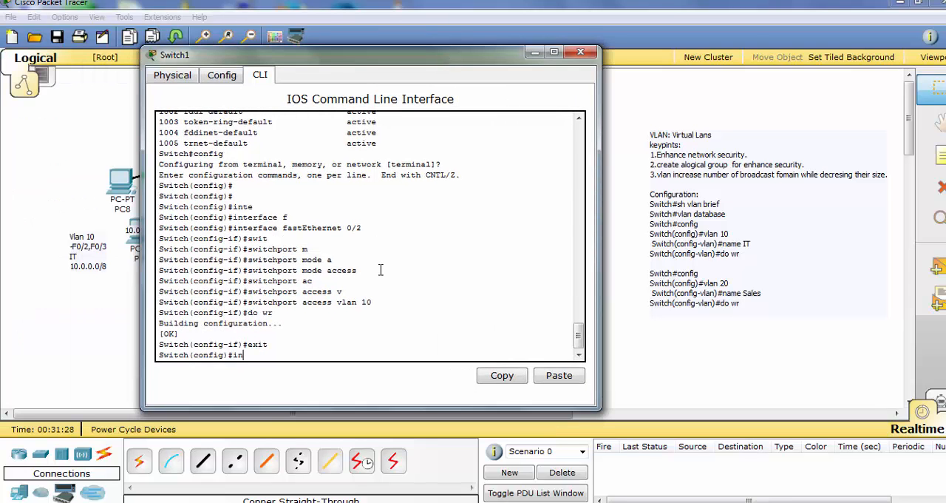
{"action": "type", "text": "in"}
{"action": "key", "text": "Tab"}
{"action": "type", "text": "f"}
{"action": "key", "text": "Tab"}
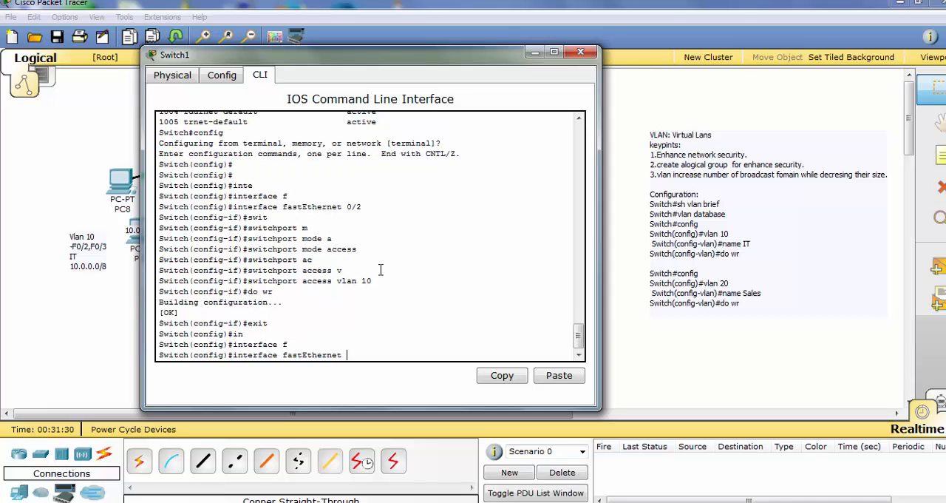
{"action": "type", "text": "0/3"}
{"action": "key", "text": "Return"}
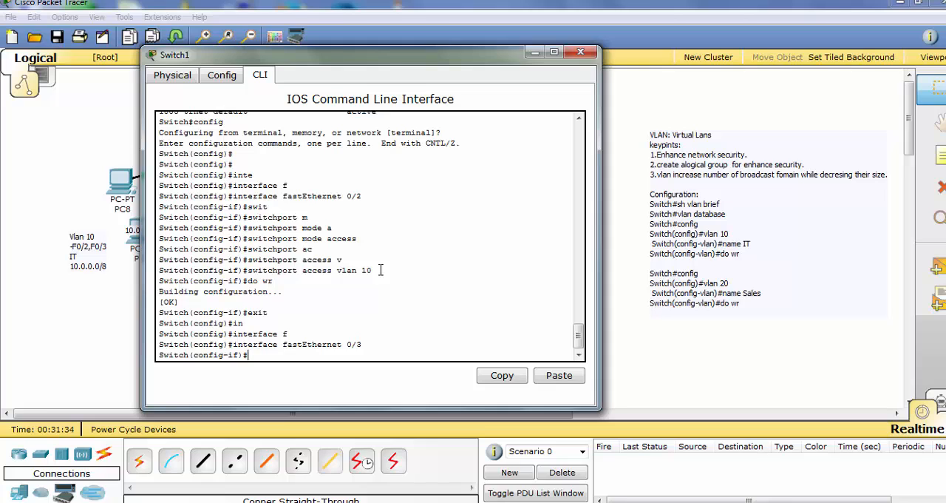
Set Switch1's fastEthernet 0/3 interface to access mode with switchport mode access
{"action": "type", "text": "swit"}
{"action": "key", "text": "Tab"}
{"action": "type", "text": "m"}
{"action": "key", "text": "Tab"}
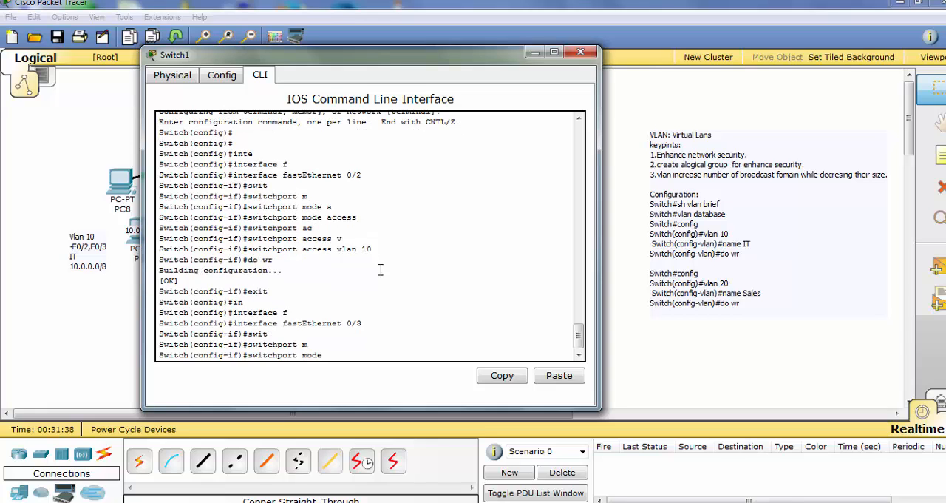
{"action": "type", "text": "a"}
{"action": "key", "text": "Tab"}
{"action": "key", "text": "Return"}
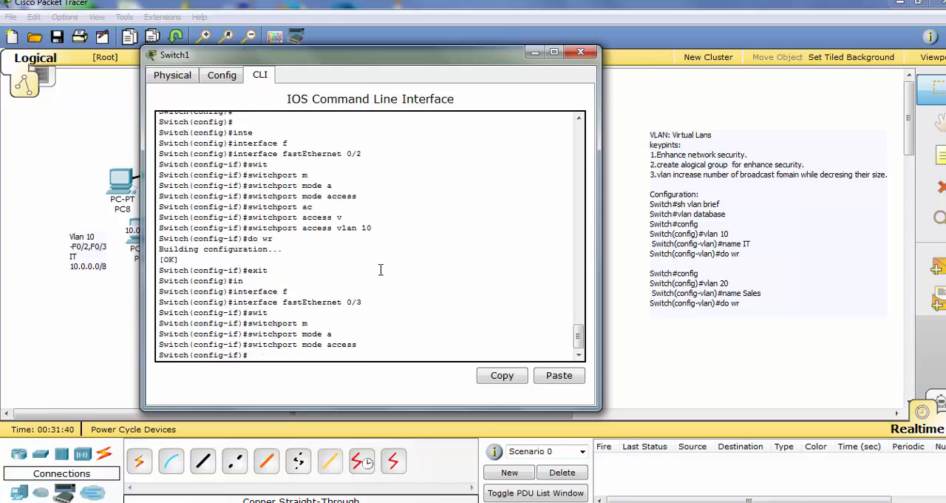
Assign fastEthernet 0/3 to VLAN 20 with switchport access vlan 20 and save the configuration with do wr
{"action": "type", "text": "s"}
{"action": "key", "text": "Tab"}
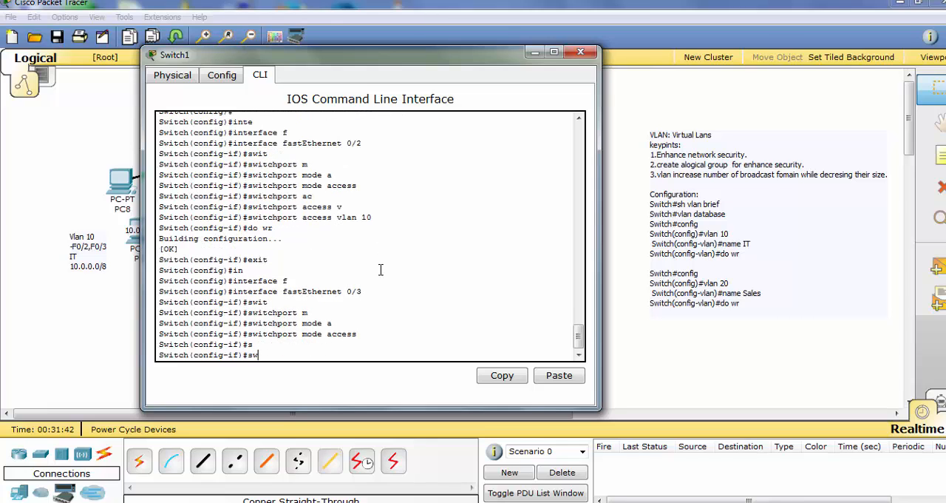
{"action": "type", "text": "w"}
{"action": "key", "text": "Tab"}
{"action": "type", "text": "a"}
{"action": "key", "text": "Tab"}
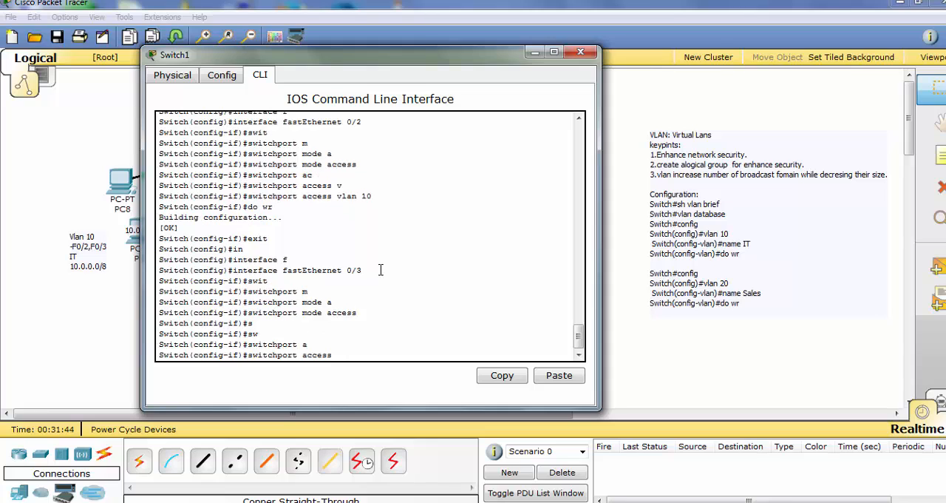
{"action": "type", "text": "v"}
{"action": "key", "text": "Tab"}
{"action": "type", "text": "2"}
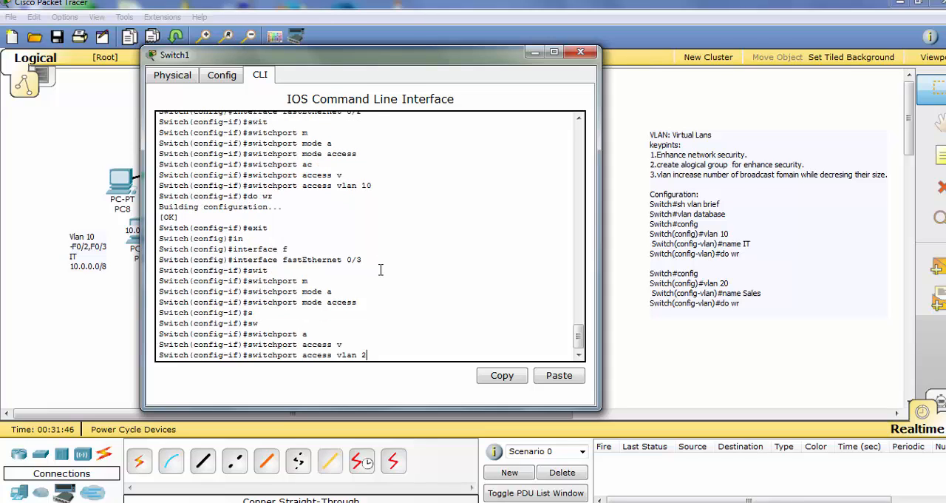
{"action": "type", "text": "0"}
{"action": "key", "text": "Return"}
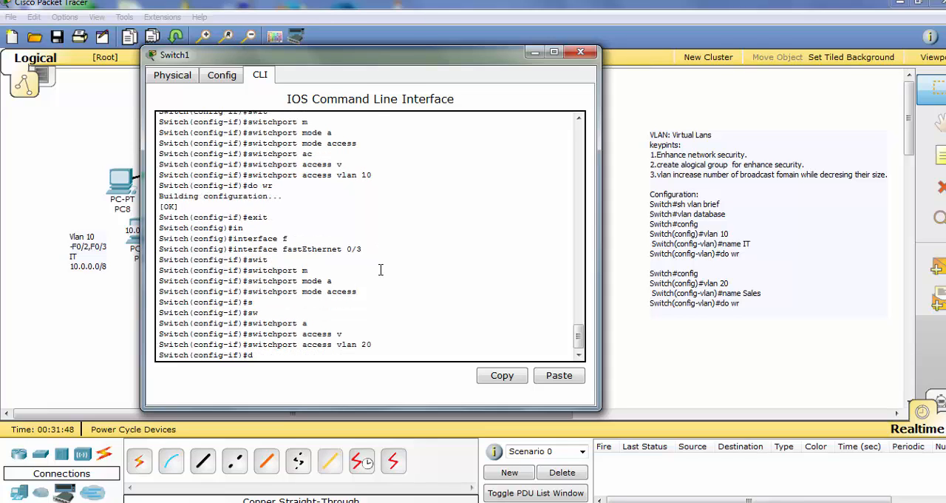
{"action": "type", "text": "do wr"}
{"action": "key", "text": "Return"}
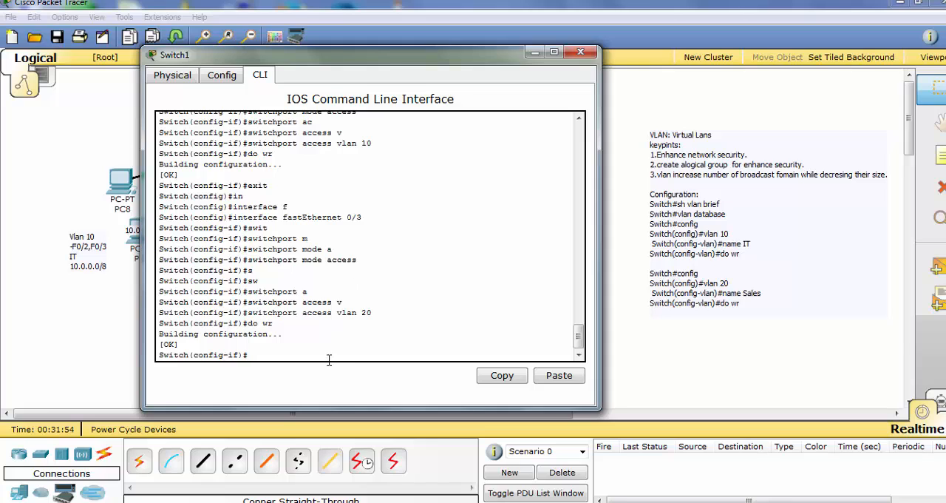
Return to privileged mode on Switch1, examine the ports of VLANs 10 and 20 with sh vlan brief, and close the switch window
{"action": "key", "text": "ctrl+z"}
{"action": "type", "text": "sh"}
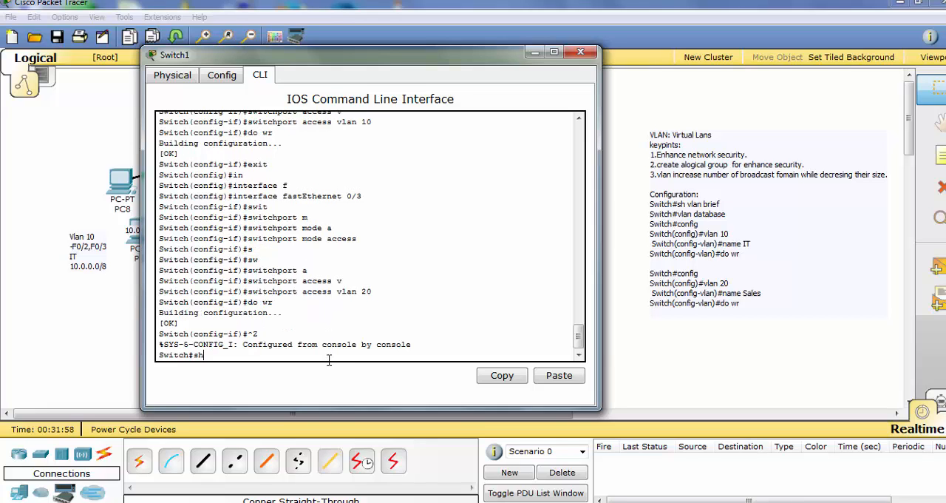
{"action": "type", "text": " i"}
{"action": "key", "text": "BackSpace"}
{"action": "key", "text": "BackSpace"}
{"action": "key", "text": "BackSpace"}
{"action": "key", "text": "BackSpace"}
{"action": "type", "text": "lan"}
{"action": "key", "text": "Tab"}
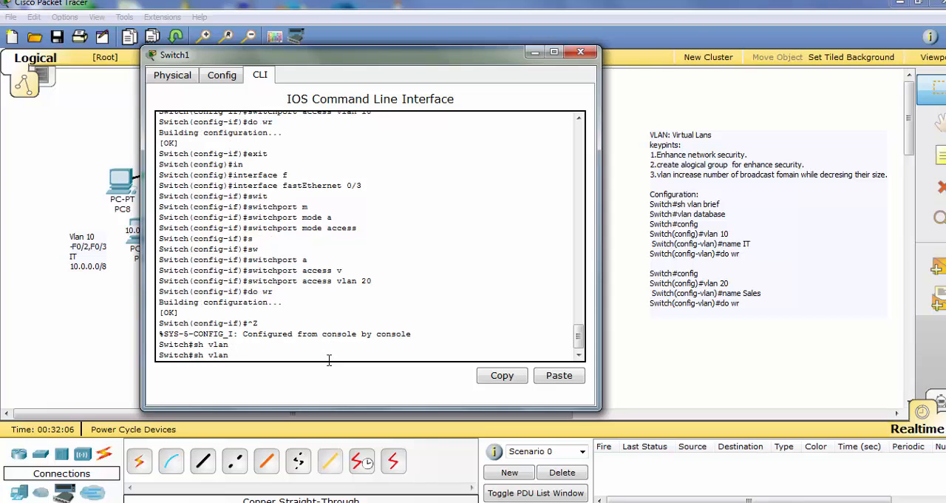
{"action": "type", "text": "b"}
{"action": "key", "text": "Tab"}
{"action": "key", "text": "Return"}
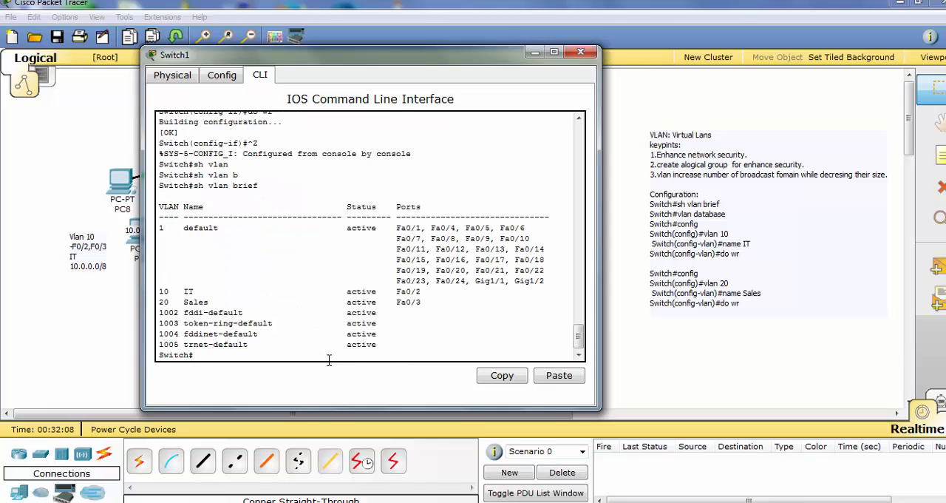
{"action": "left_click_drag", "start_coordinate": [429, 302], "coordinate": [159, 291]}
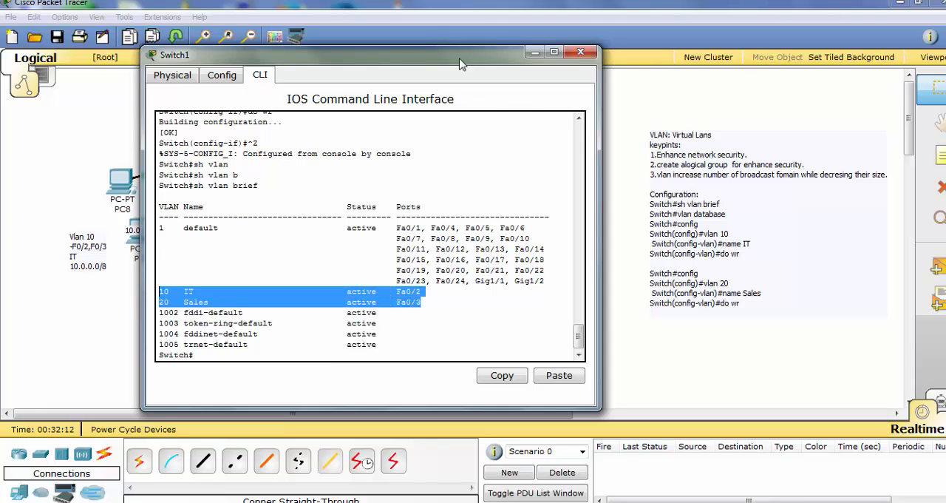
{"action": "left_click_drag", "start_coordinate": [444, 64], "coordinate": [502, 93]}
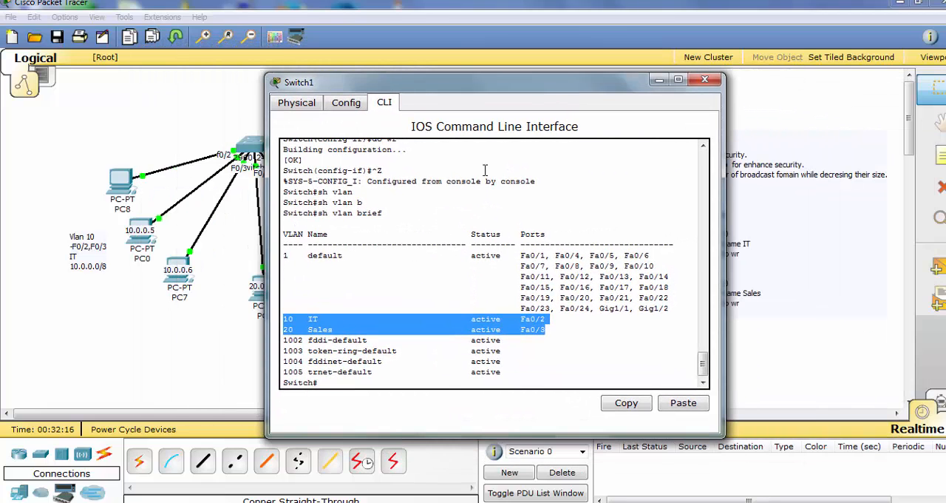
{"action": "left_click", "coordinate": [704, 79]}
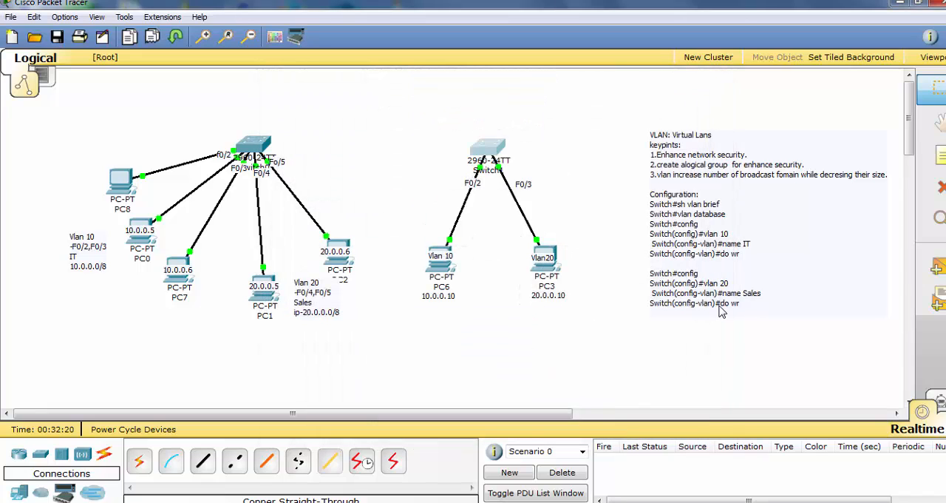
Paste the copied interface range fastEthernet 0/4 -5 and switchport access vlan 20 commands beneath the VLAN 20 commands in the configuration note
{"action": "left_click", "coordinate": [743, 306]}
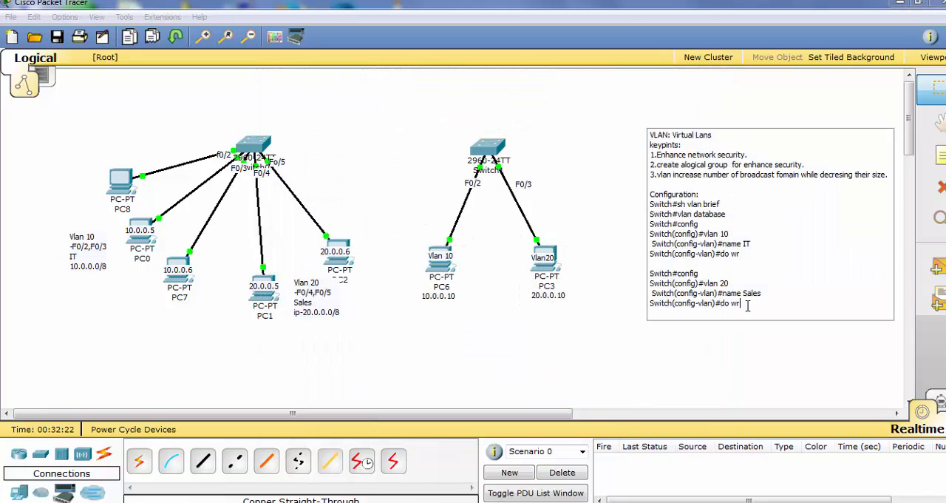
{"action": "key", "text": "Return"}
{"action": "key", "text": "Return"}
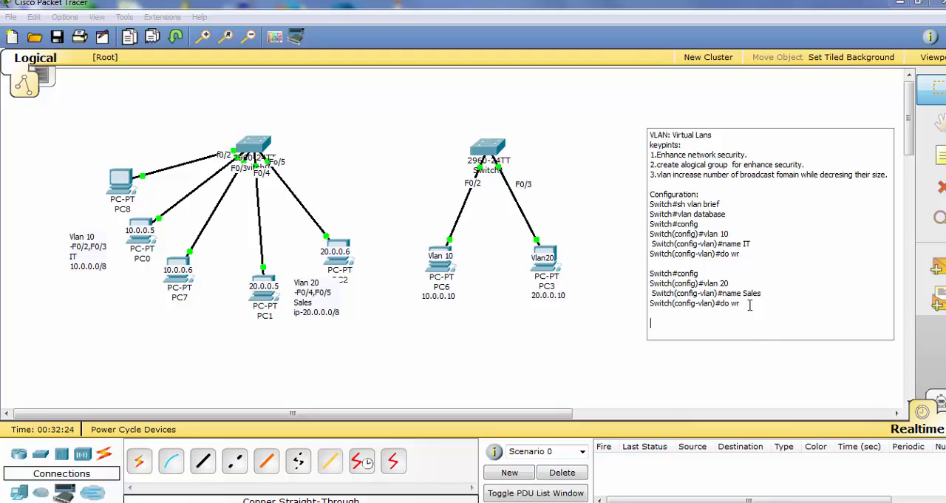
{"action": "type", "text": "Switch(config)#interface range fastEthernet 0/4 -5 Switch(config-if-range)#switchp Switch(config-if-range)#switchport m Switch(config-if-range)#switchport mode a Switch(config-if-range)#switchport mode access Switch(config-if-range)#switc Switch(config-if-range)#switchport a Switch(config-if-range)#switchport access v Switch(config-if-range)#switchport access vlan 20 Switch(config-if-range)#"}
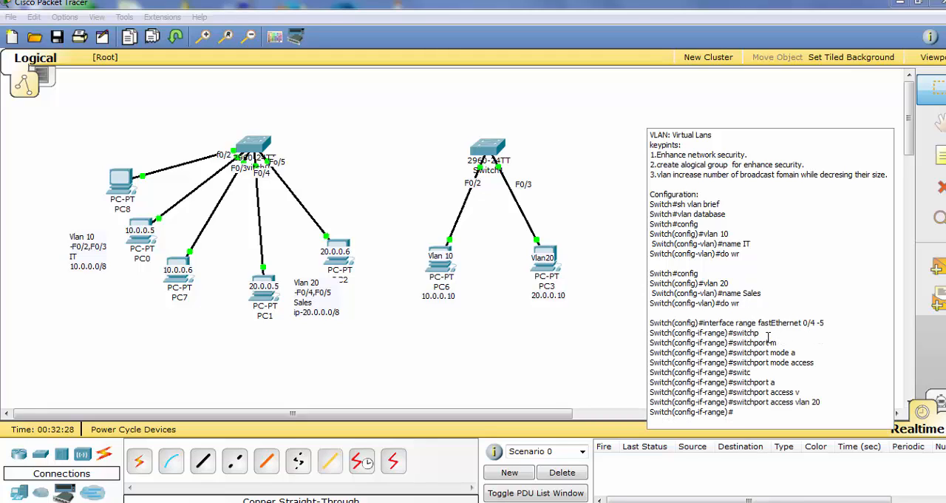
Delete the partial switchport command lines and leftover blank lines from the interface range section, keeping only switchport mode access and switchport access vlan 20
{"action": "left_click_drag", "start_coordinate": [800, 353], "coordinate": [649, 332]}
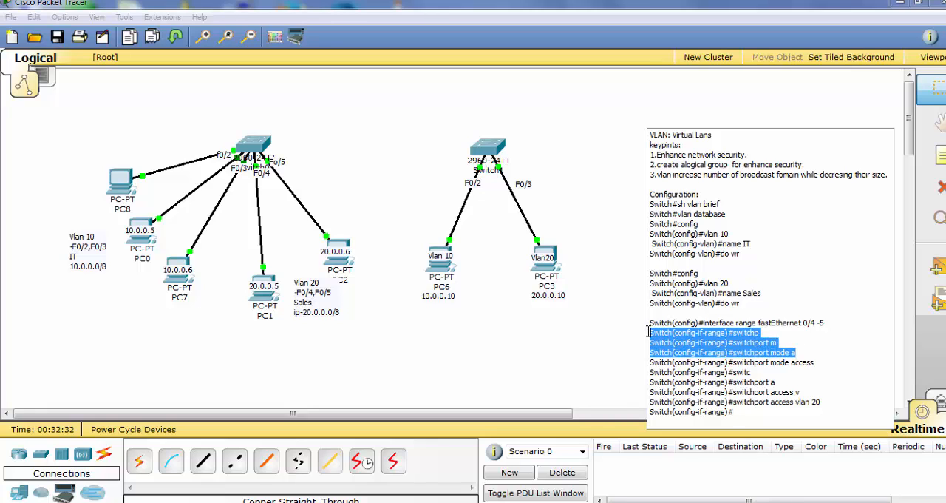
{"action": "key", "text": "BackSpace"}
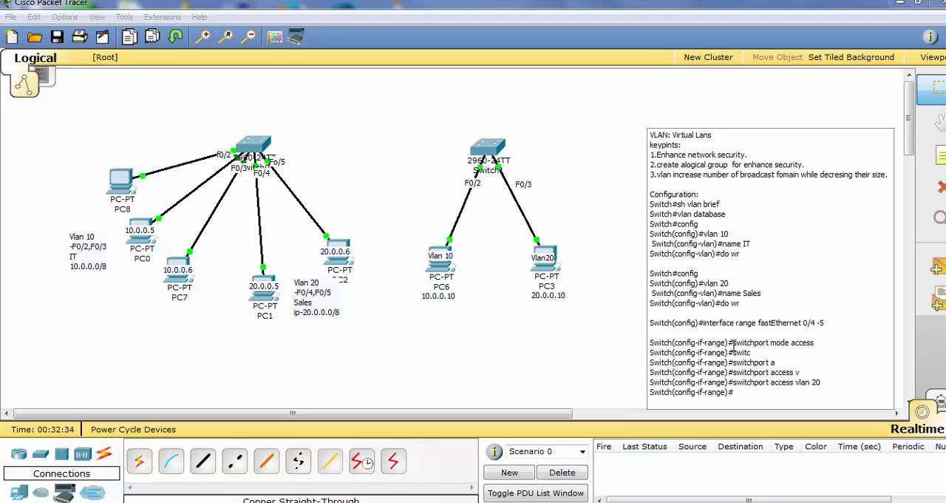
{"action": "key", "text": "BackSpace"}
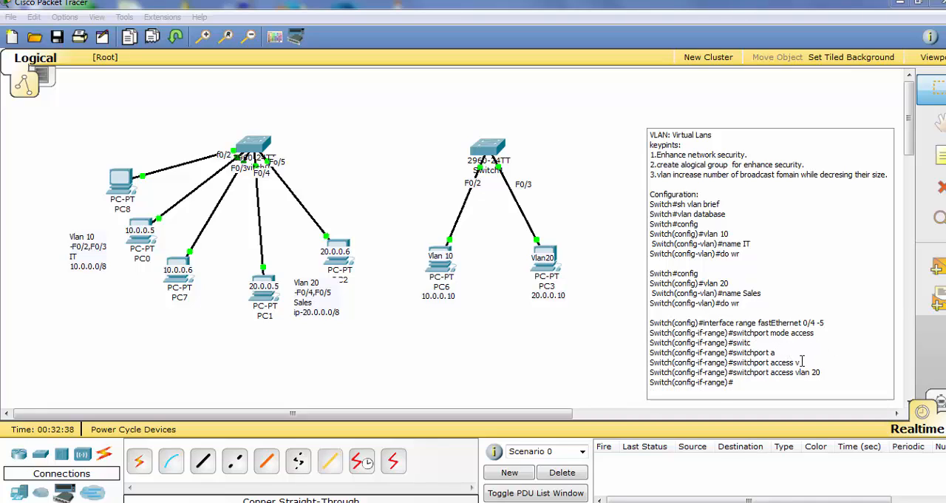
{"action": "left_click_drag", "start_coordinate": [802, 361], "coordinate": [648, 343]}
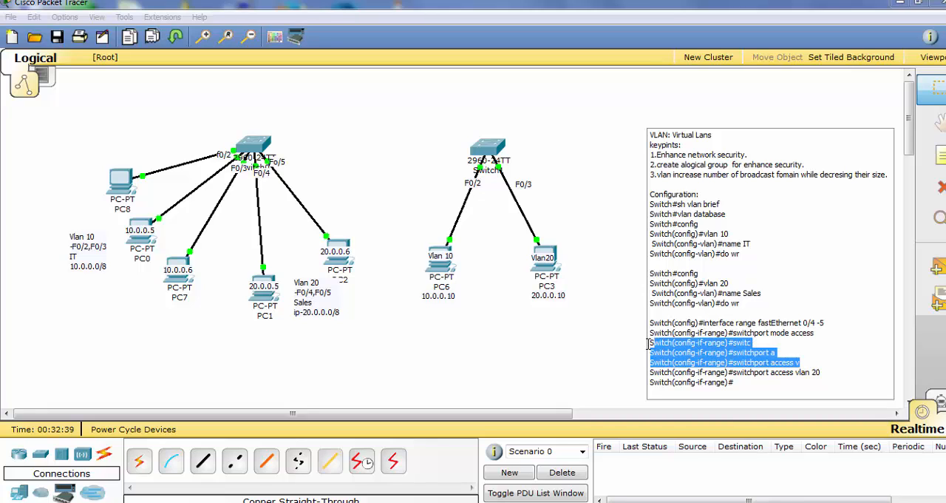
{"action": "key", "text": "BackSpace"}
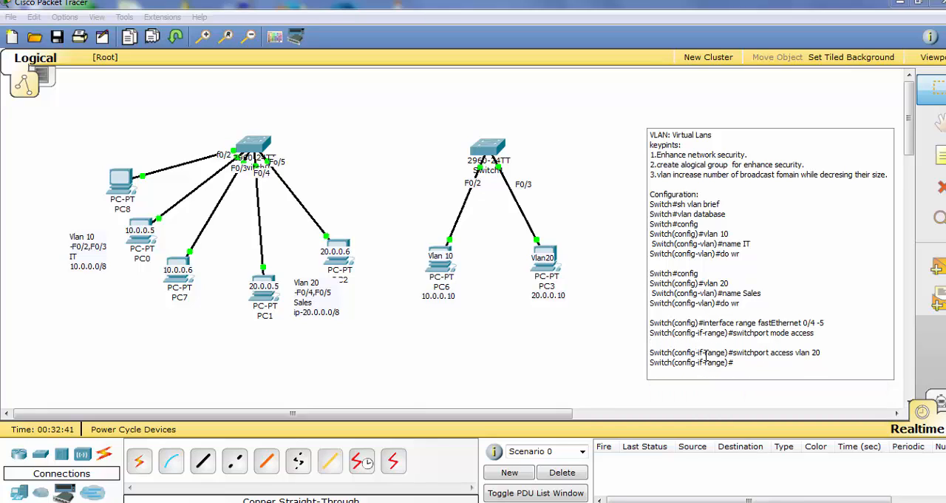
{"action": "key", "text": "BackSpace"}
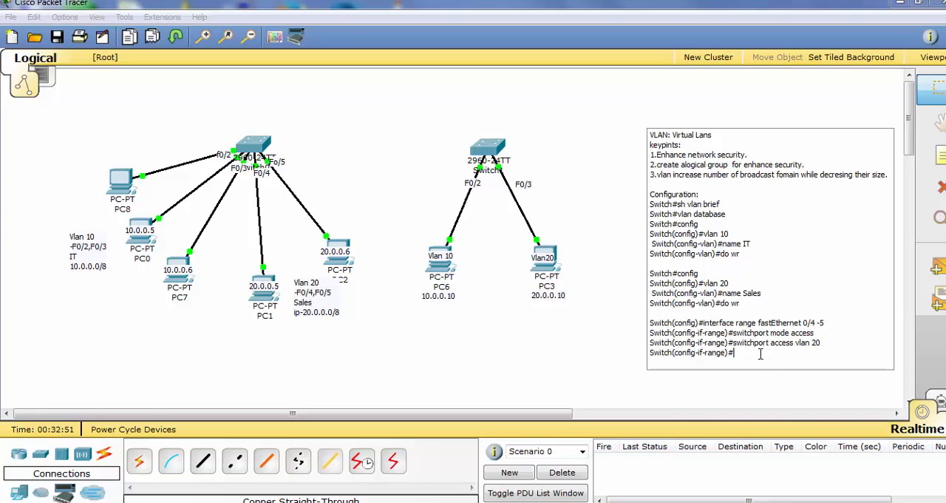
{"action": "type", "text": "sh br"}
{"action": "left_click", "coordinate": [760, 343]}
{"action": "type", "text": "ief"}
{"action": "key", "text": "BackSpace"}
{"action": "key", "text": "BackSpace"}
{"action": "key", "text": "BackSpace"}
{"action": "left_click", "coordinate": [764, 355]}
{"action": "key", "text": "BackSpace"}
{"action": "key", "text": "BackSpace"}
{"action": "key", "text": "BackSpace"}
{"action": "key", "text": "BackSpace"}
{"action": "key", "text": "BackSpace"}
Add the do wr command at the last Switch(config-if-range)# prompt in the configuration note and finish editing the note
{"action": "type", "text": "do wr"}
{"action": "key", "text": "Return"}
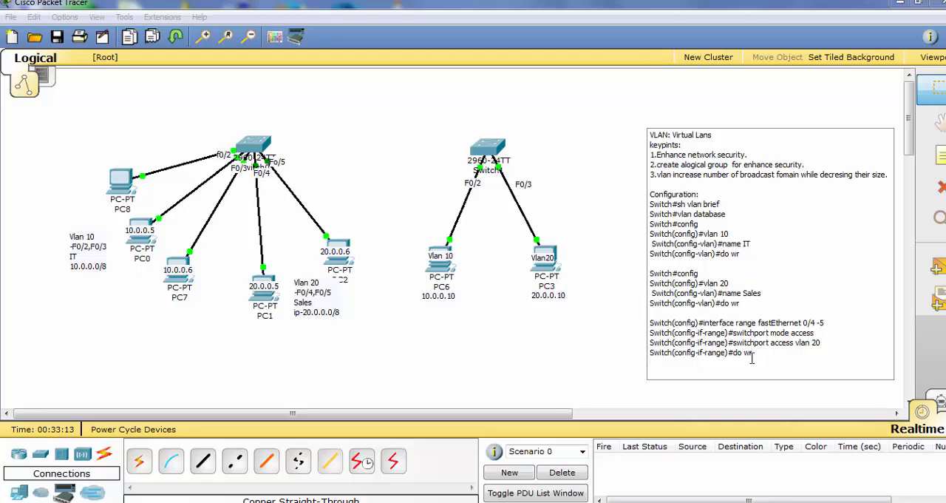
{"action": "left_click", "coordinate": [309, 265]}
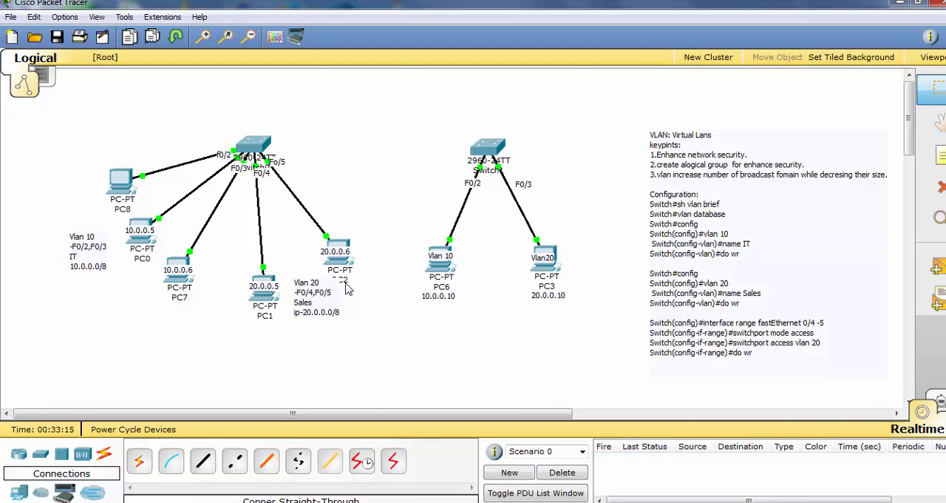
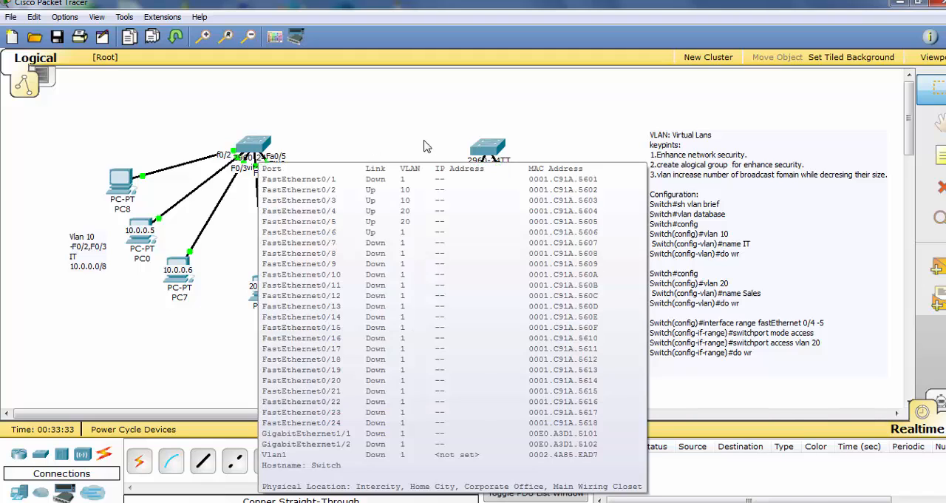
Connect Switch0 to Switch1 with a copper cross-over cable, using FastEthernet0/1 on both switches
{"action": "mouse_move", "coordinate": [488, 151]}
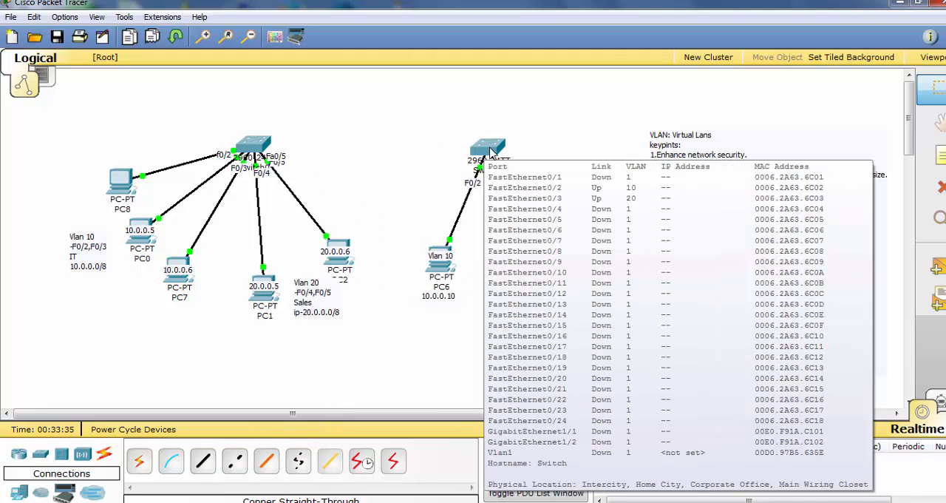
{"action": "left_click", "coordinate": [140, 462]}
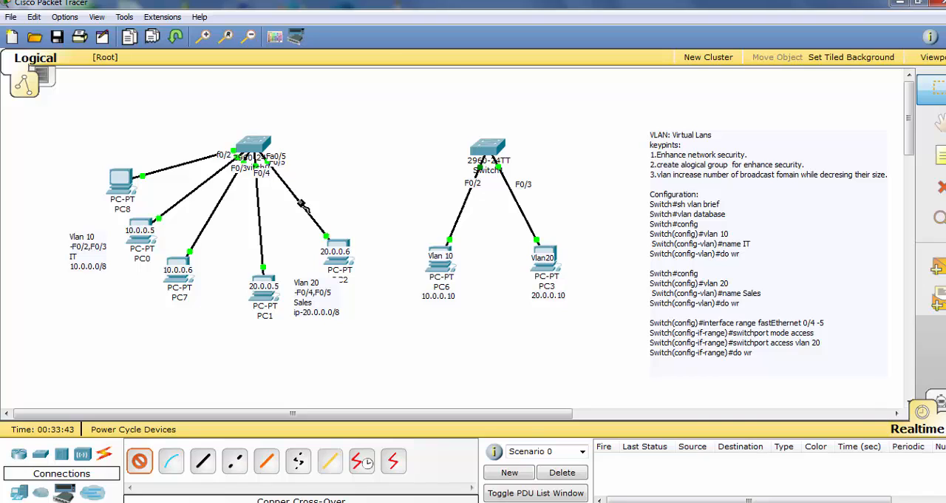
{"action": "left_click", "coordinate": [253, 148]}
{"action": "left_click", "coordinate": [255, 158]}
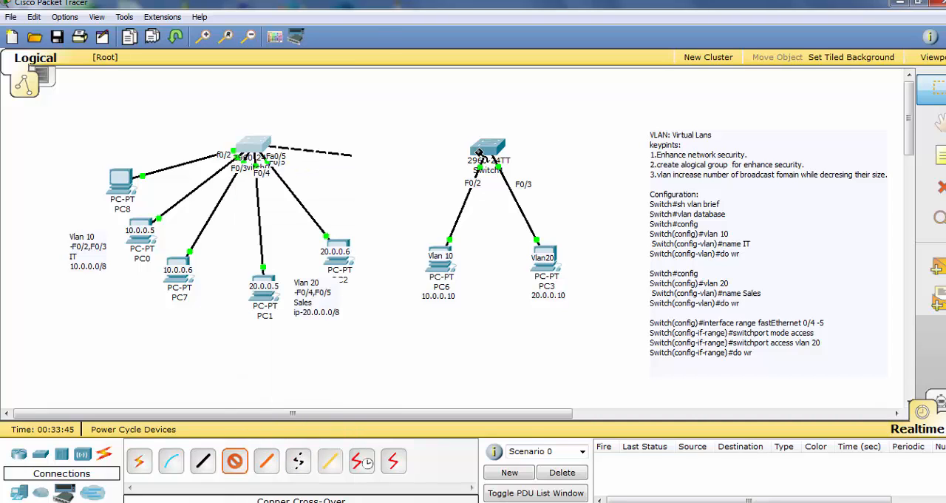
{"action": "left_click", "coordinate": [484, 152]}
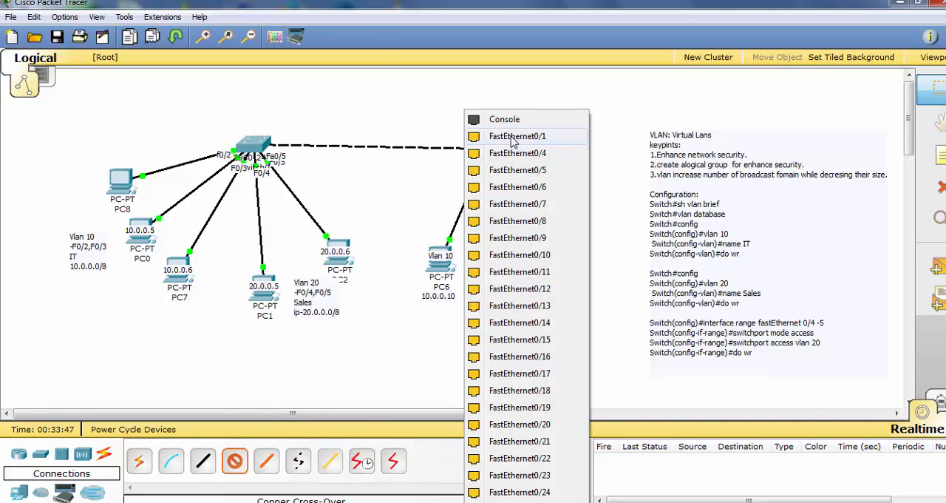
{"action": "left_click", "coordinate": [516, 137]}
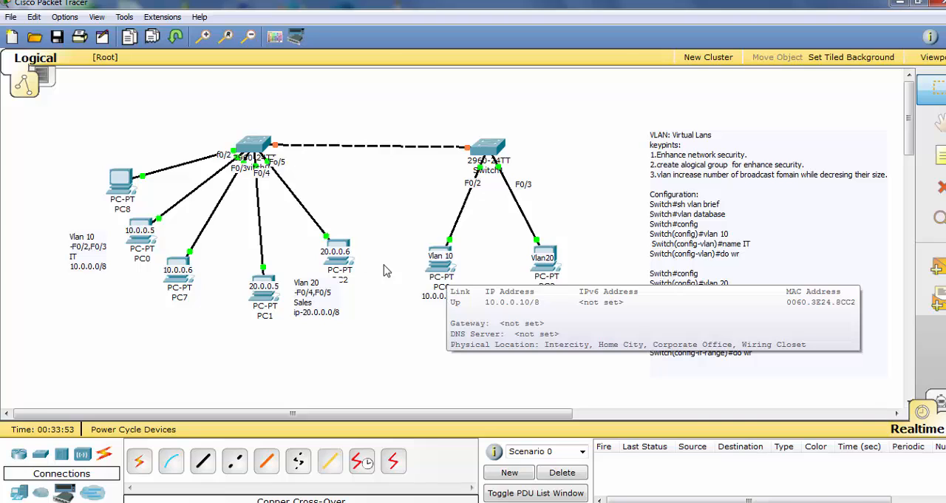
Delete PC8 from the first switch's network and confirm the deletion
{"action": "mouse_move", "coordinate": [131, 223]}
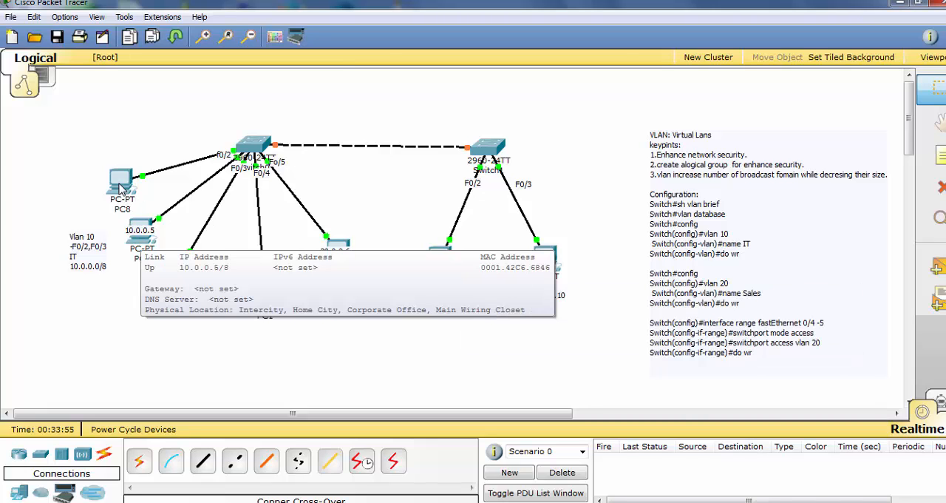
{"action": "left_click_drag", "start_coordinate": [123, 189], "coordinate": [111, 164]}
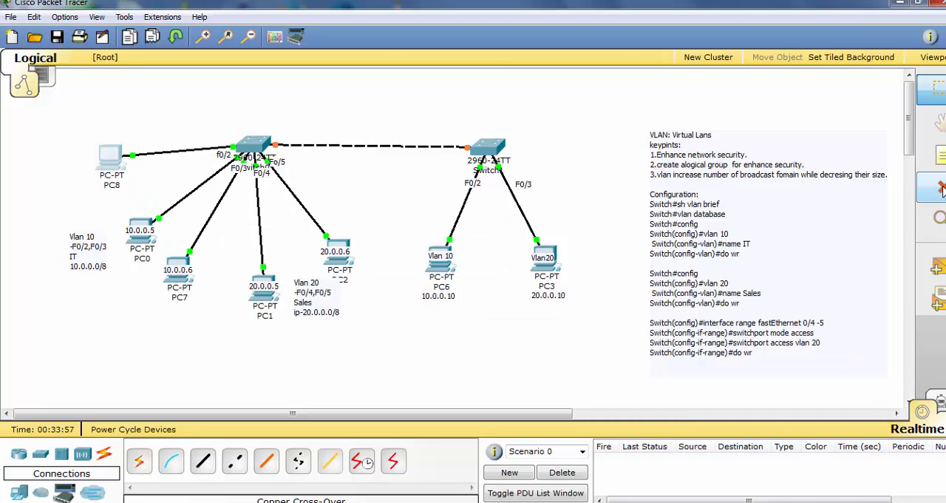
{"action": "left_click", "coordinate": [940, 187]}
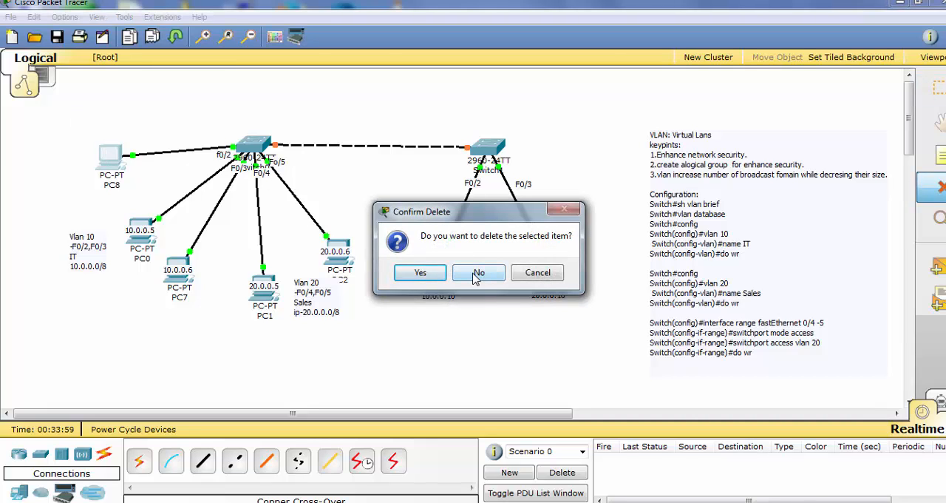
{"action": "left_click", "coordinate": [420, 273]}
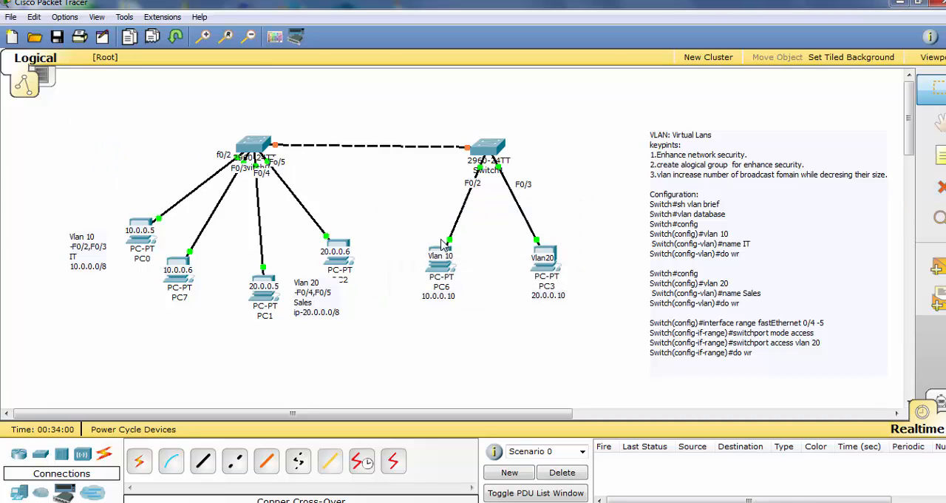
Open the command prompt on PC7 and display its IP settings with ipconfig
{"action": "left_click", "coordinate": [179, 271]}
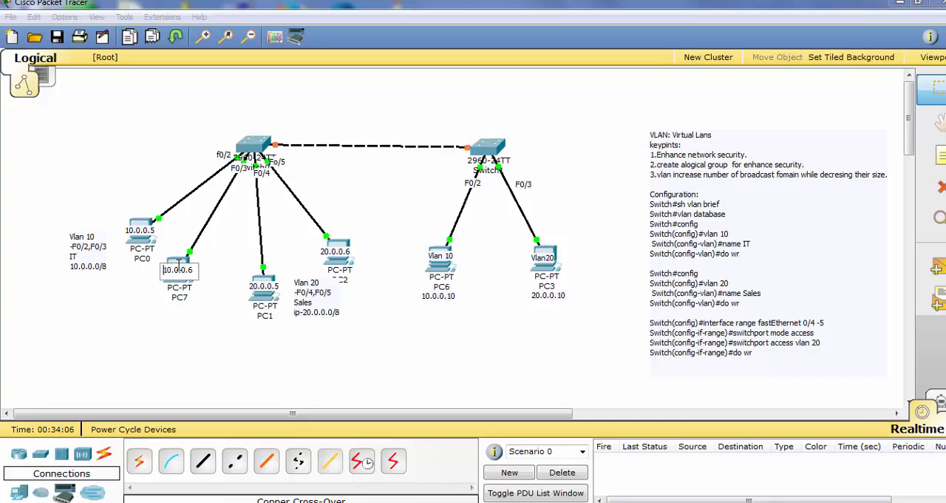
{"action": "left_click", "coordinate": [215, 300]}
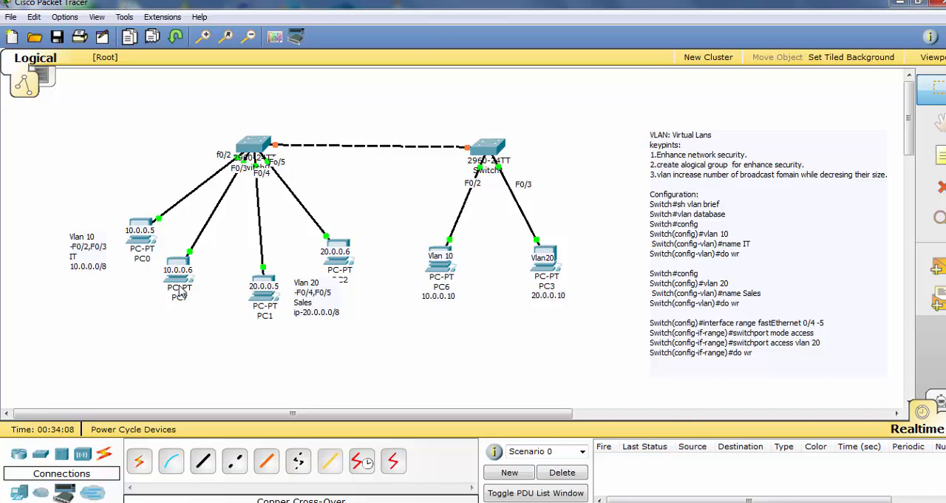
{"action": "left_click", "coordinate": [178, 280]}
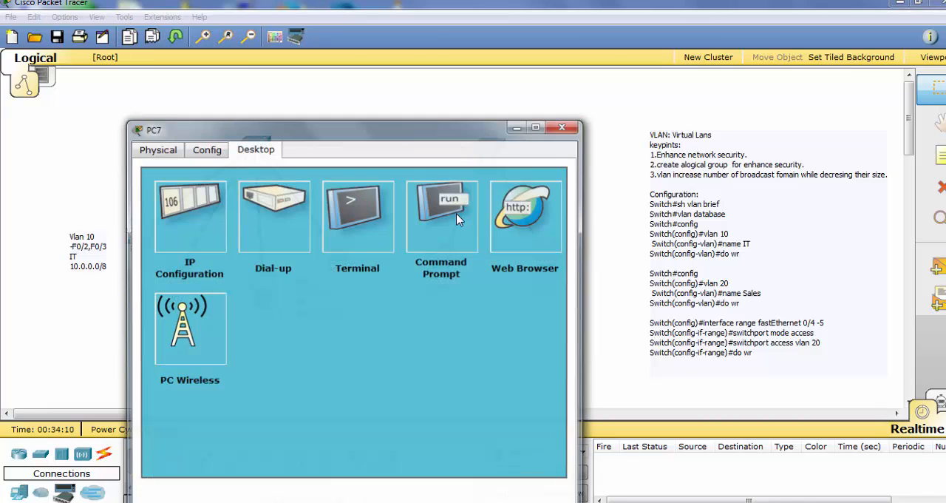
{"action": "left_click", "coordinate": [456, 213]}
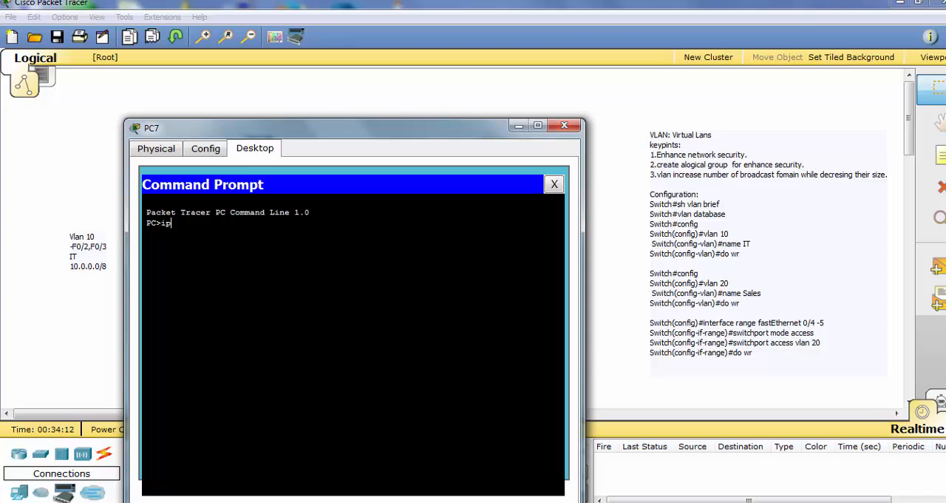
{"action": "type", "text": "ipconfig"}
{"action": "key", "text": "Return"}
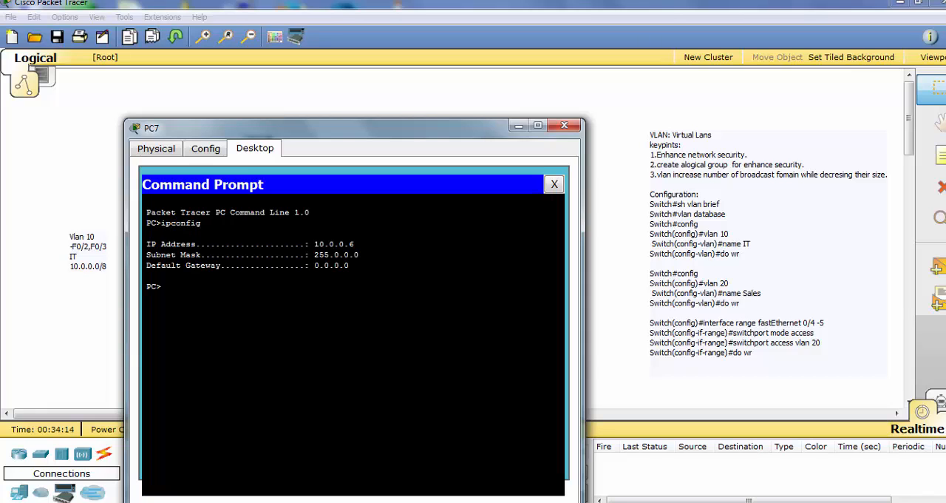
Ping PC6 at 10.0.0.10 from PC7 and interrupt the ping
{"action": "type", "text": "ping"}
{"action": "left_click_drag", "start_coordinate": [377, 127], "coordinate": [344, 79]}
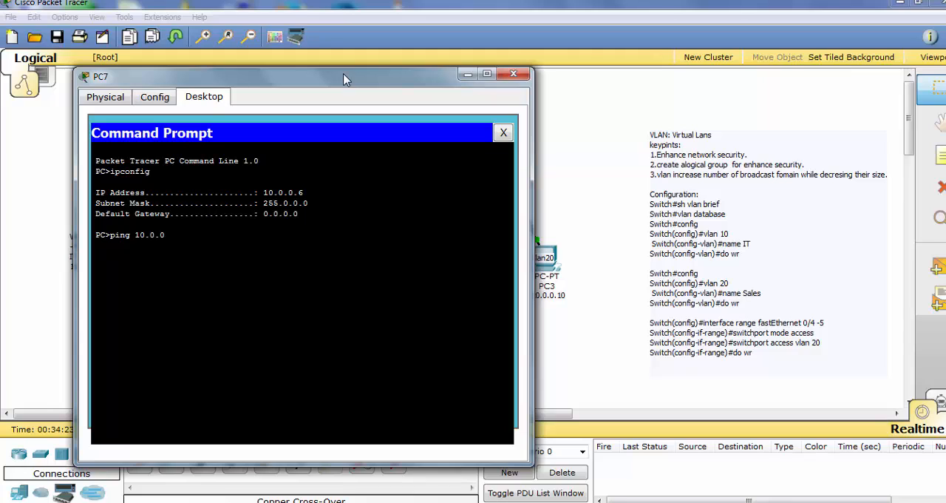
{"action": "key", "text": "Return"}
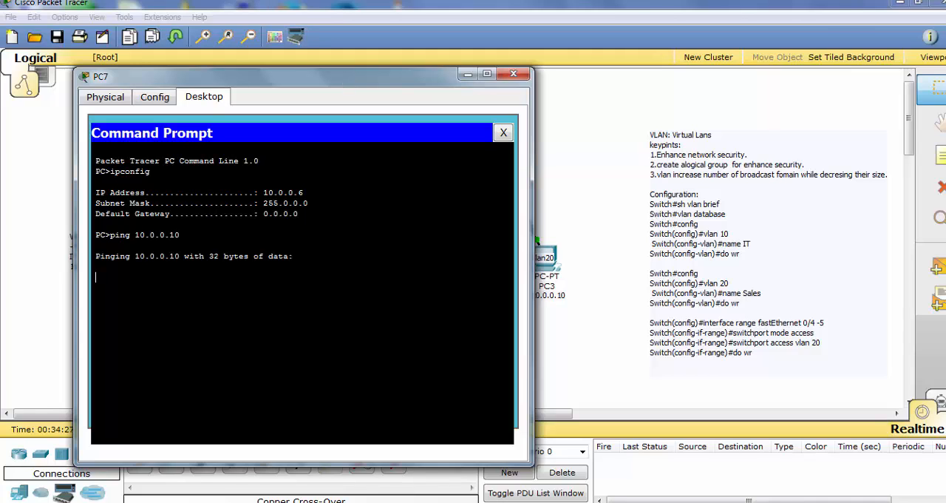
{"action": "key", "text": "ctrl+c"}
Run a continuous ping from PC7 with ping -t 10.0.0.10 and watch it alongside the link between the switches
{"action": "key", "text": "Up"}
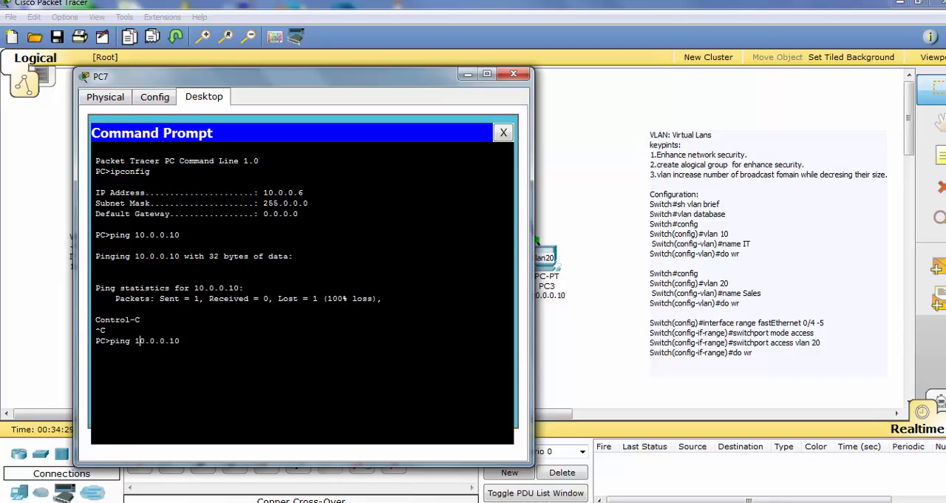
{"action": "type", "text": "-t"}
{"action": "key", "text": "Return"}
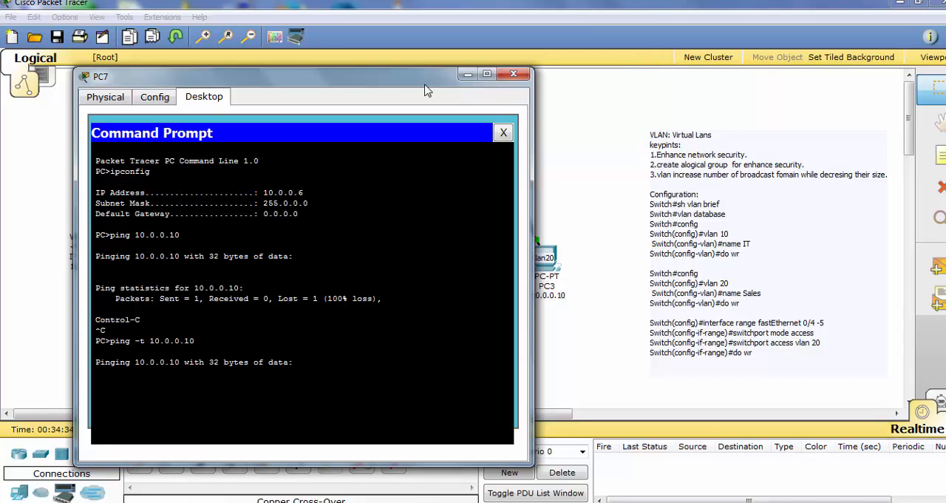
{"action": "left_click_drag", "start_coordinate": [427, 80], "coordinate": [820, 206]}
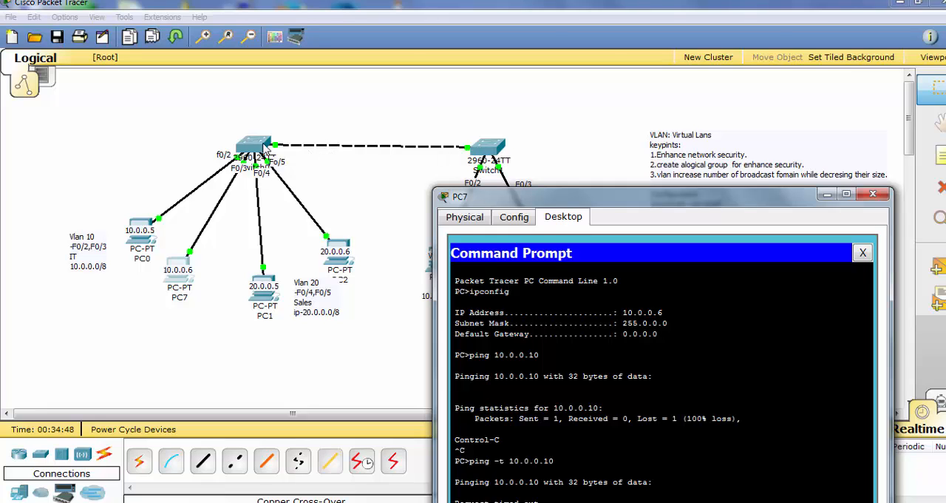
{"action": "left_click_drag", "start_coordinate": [534, 200], "coordinate": [464, 206]}
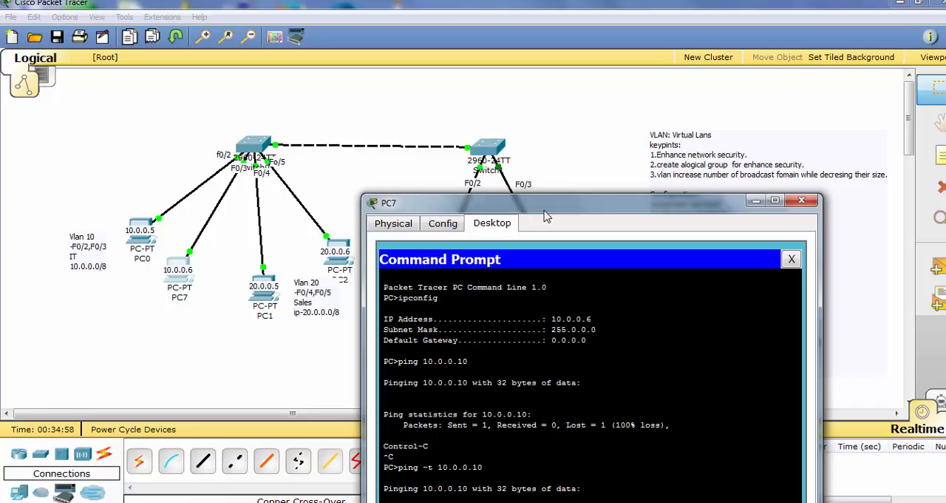
{"action": "left_click_drag", "start_coordinate": [480, 199], "coordinate": [259, 98]}
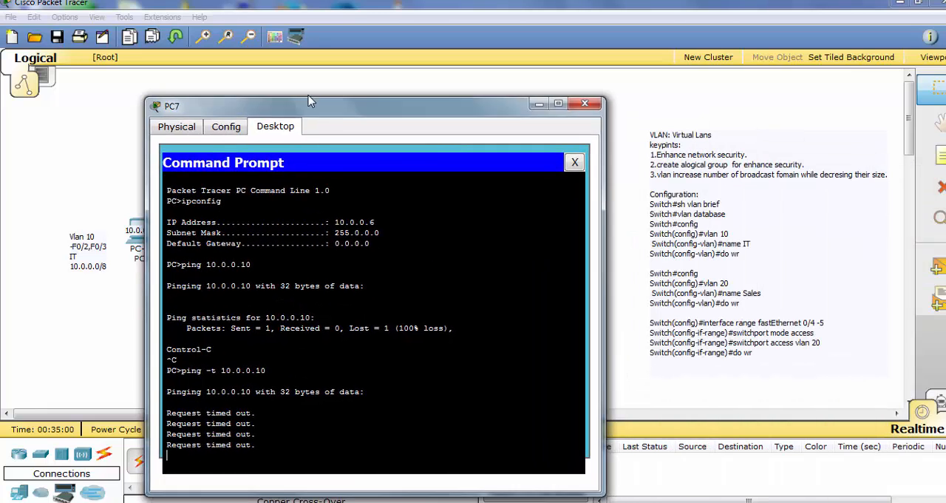
{"action": "left_click_drag", "start_coordinate": [346, 121], "coordinate": [666, 96]}
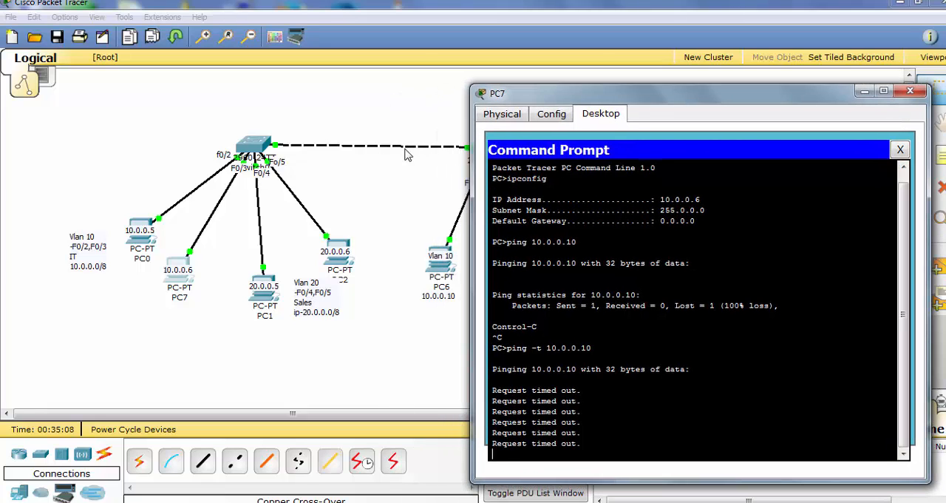
Open the command line of Switch0 and enter privileged mode with en
{"action": "left_click", "coordinate": [251, 150]}
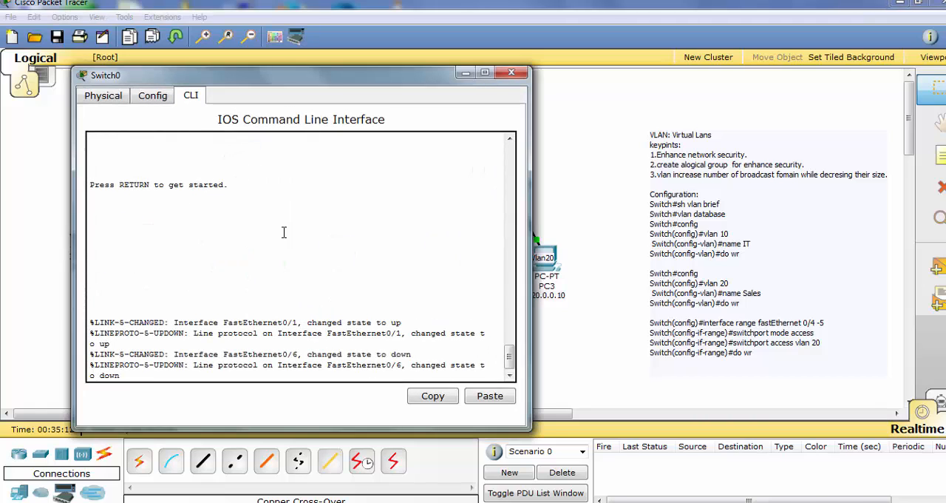
{"action": "left_click", "coordinate": [511, 71]}
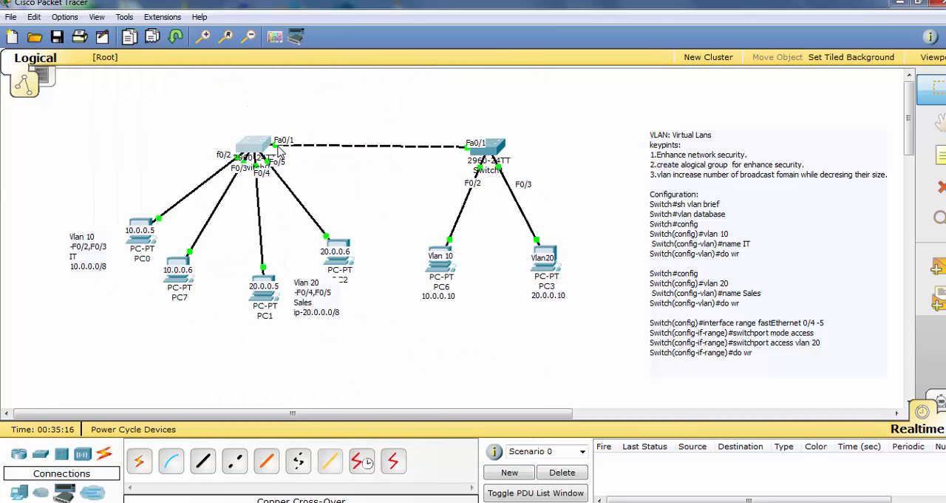
{"action": "left_click", "coordinate": [253, 153]}
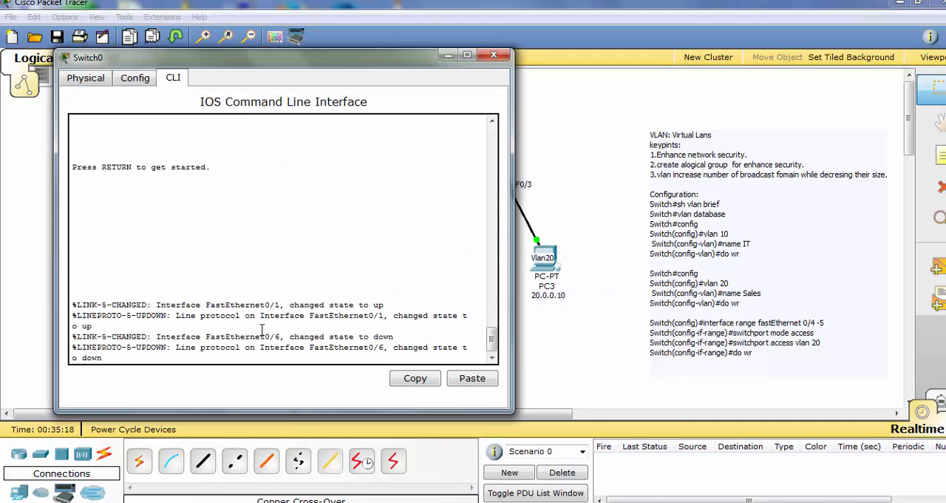
{"action": "key", "text": "Return"}
{"action": "key", "text": "Return"}
{"action": "key", "text": "Return"}
{"action": "key", "text": "Return"}
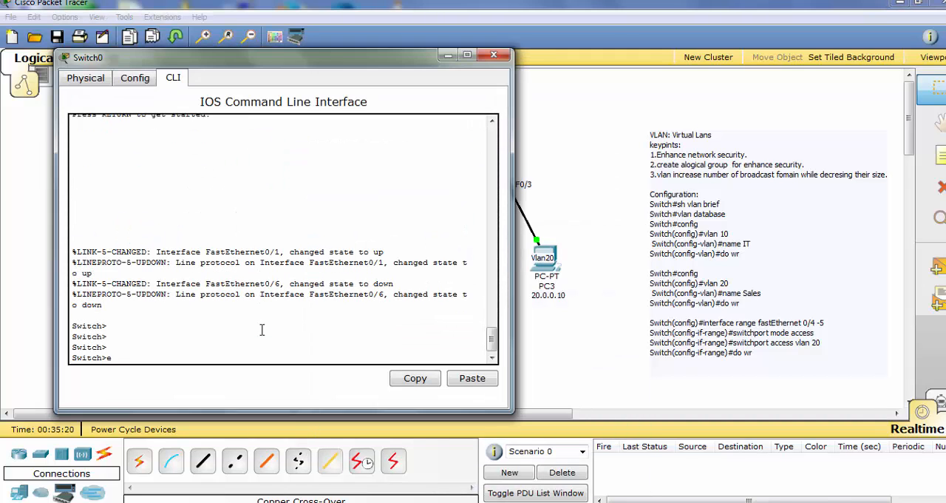
{"action": "type", "text": "en"}
{"action": "key", "text": "Return"}
{"action": "key", "text": "Return"}
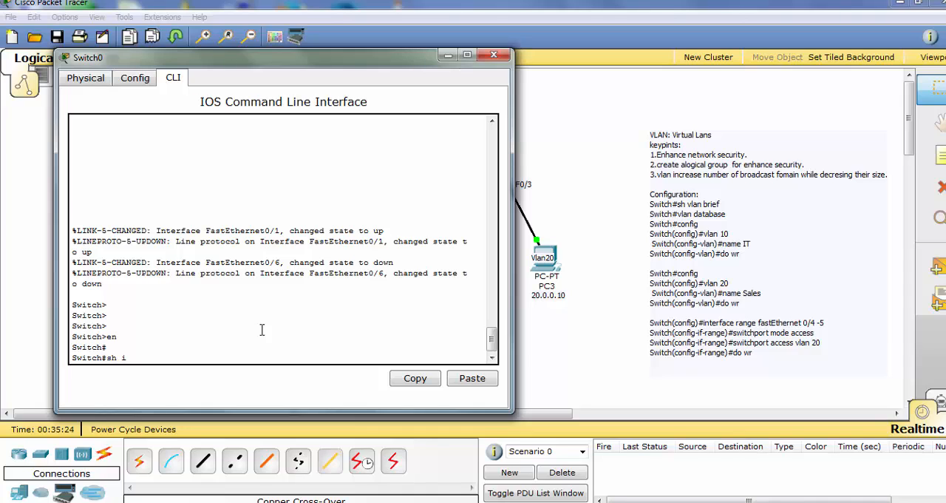
Run sh interfaces fastEthernet 0/1 switchport on Switch0 and examine the port's administrative and operational modes through to the end of the output
{"action": "type", "text": "sh iin"}
{"action": "key", "text": "Tab"}
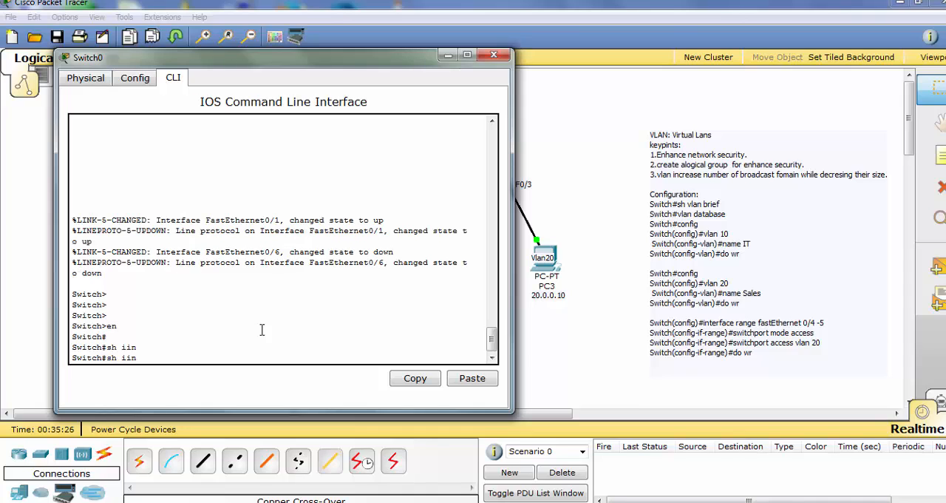
{"action": "key", "text": "BackSpace"}
{"action": "type", "text": "n"}
{"action": "key", "text": "Tab"}
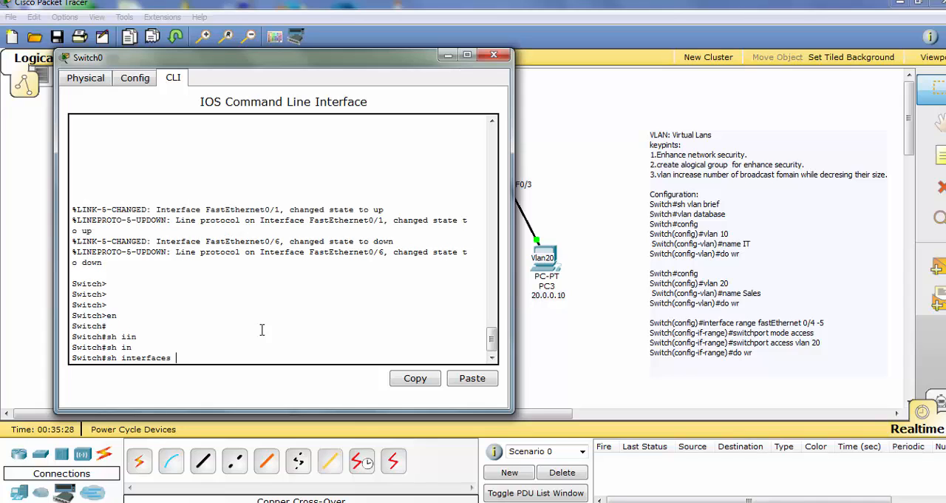
{"action": "type", "text": "f"}
{"action": "key", "text": "Tab"}
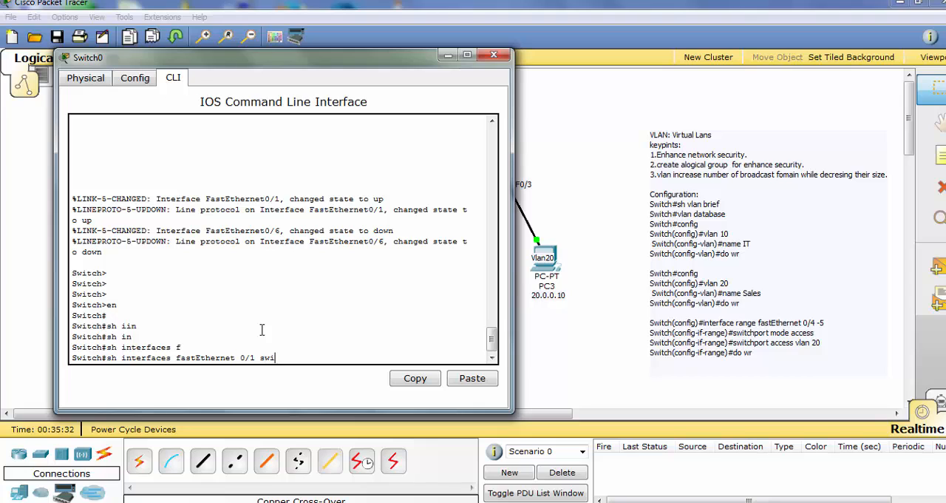
{"action": "type", "text": "0/1 switch"}
{"action": "key", "text": "Tab"}
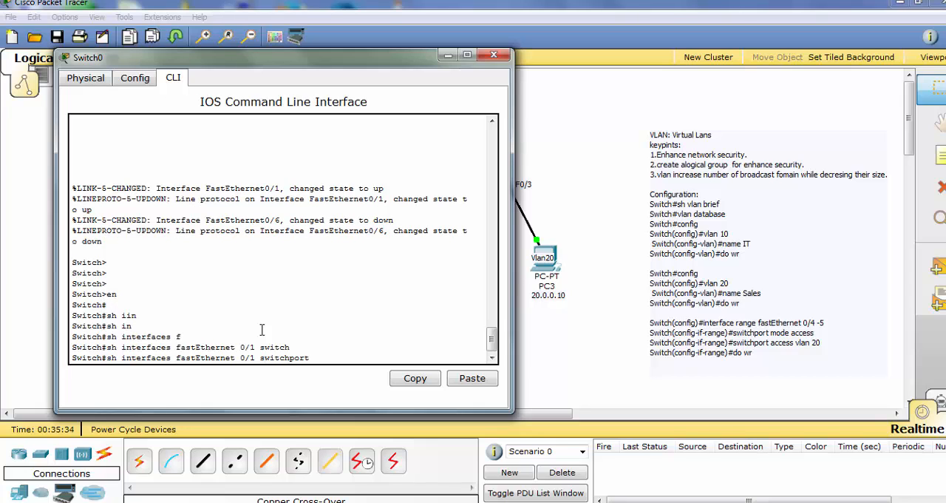
{"action": "key", "text": "Return"}
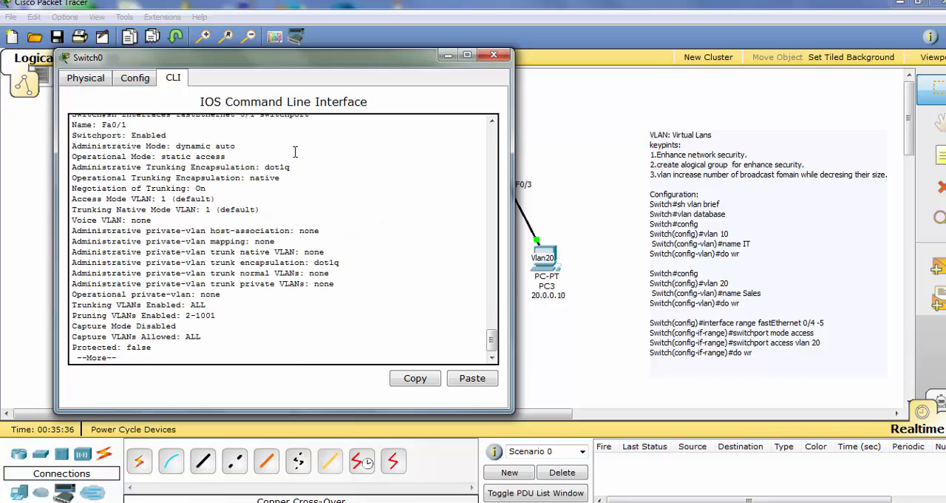
{"action": "left_click_drag", "start_coordinate": [259, 153], "coordinate": [173, 145]}
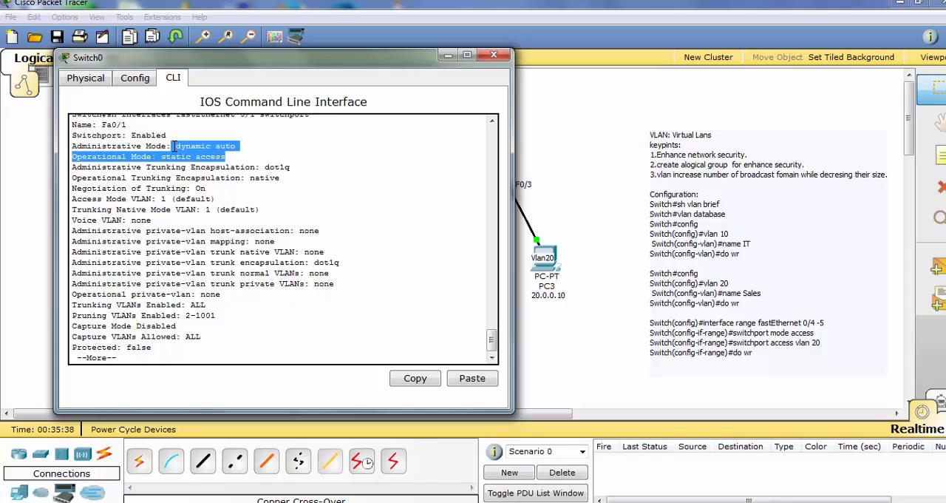
{"action": "left_click", "coordinate": [268, 200]}
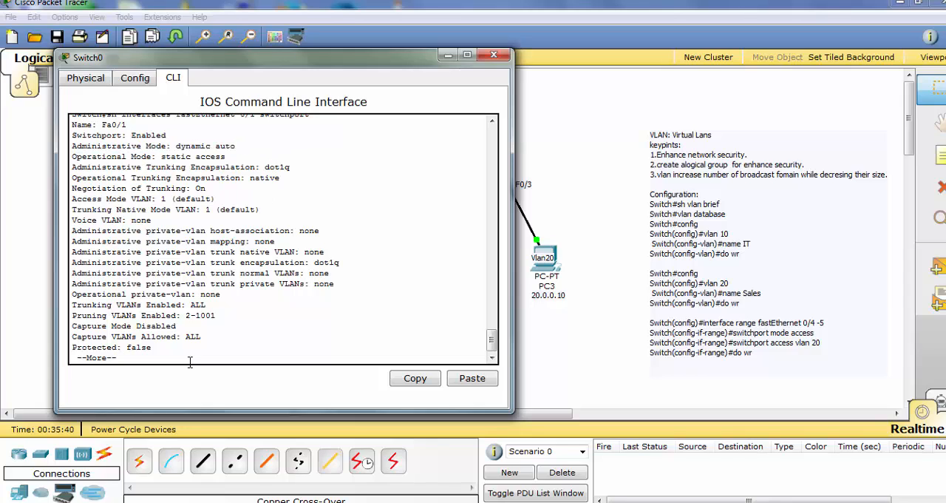
{"action": "key", "text": "Return"}
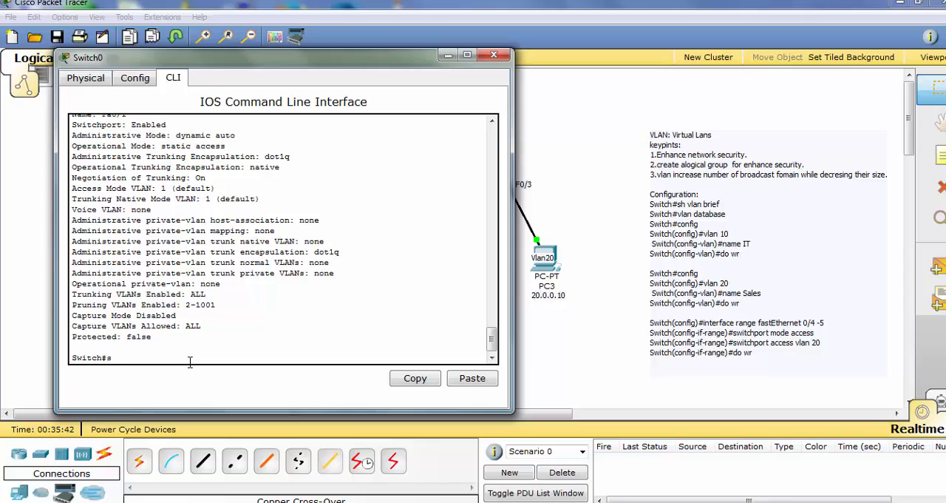
Run sh interfaces trunk on Switch0 and move its window aside to check the link between the switches
{"action": "type", "text": "sh interfc"}
{"action": "key", "text": "Tab"}
{"action": "type", "text": "t"}
{"action": "key", "text": "Tab"}
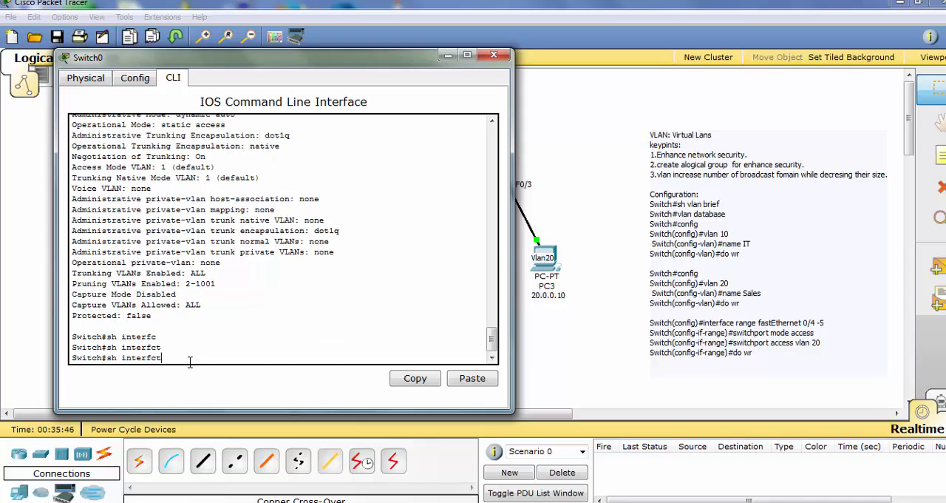
{"action": "key", "text": "Tab"}
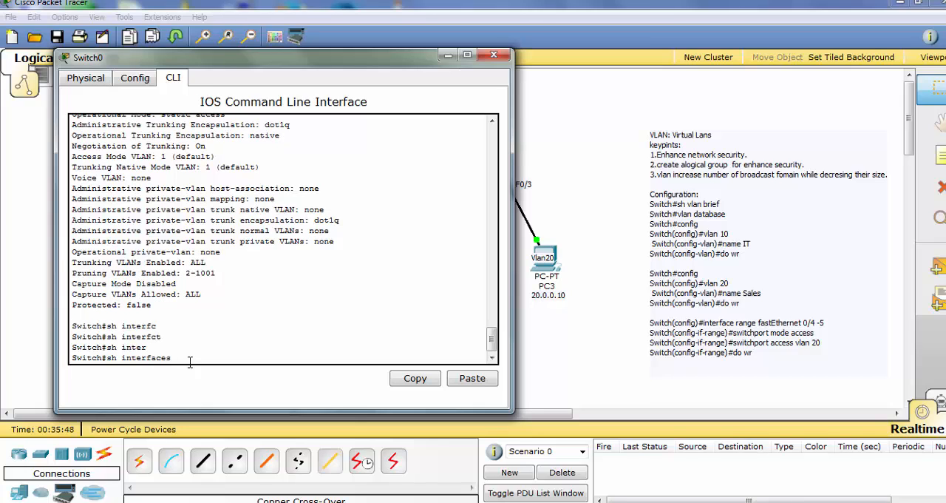
{"action": "type", "text": "t"}
{"action": "key", "text": "Tab"}
{"action": "key", "text": "Return"}
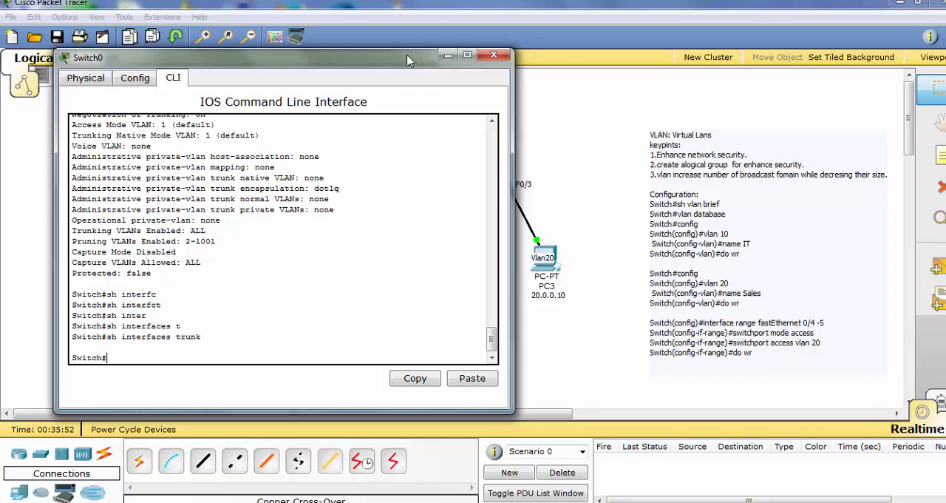
{"action": "left_click_drag", "start_coordinate": [411, 59], "coordinate": [540, 186]}
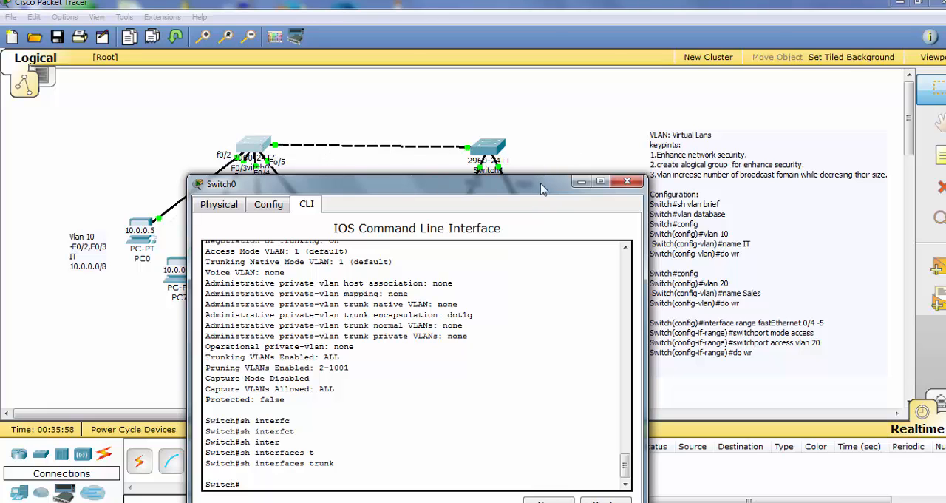
{"action": "left_click_drag", "start_coordinate": [541, 174], "coordinate": [633, 92]}
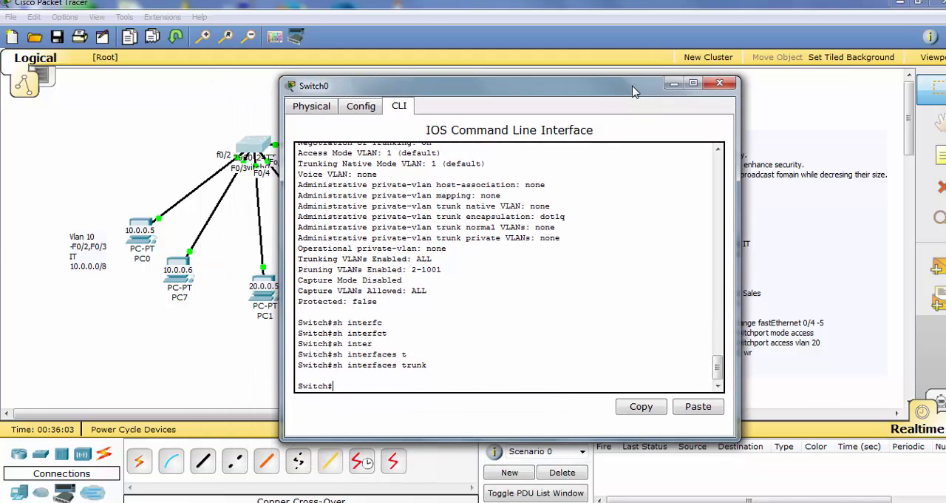
Enter global configuration mode on Switch0 with config and select interface fastEthernet 0/1
{"action": "type", "text": "con"}
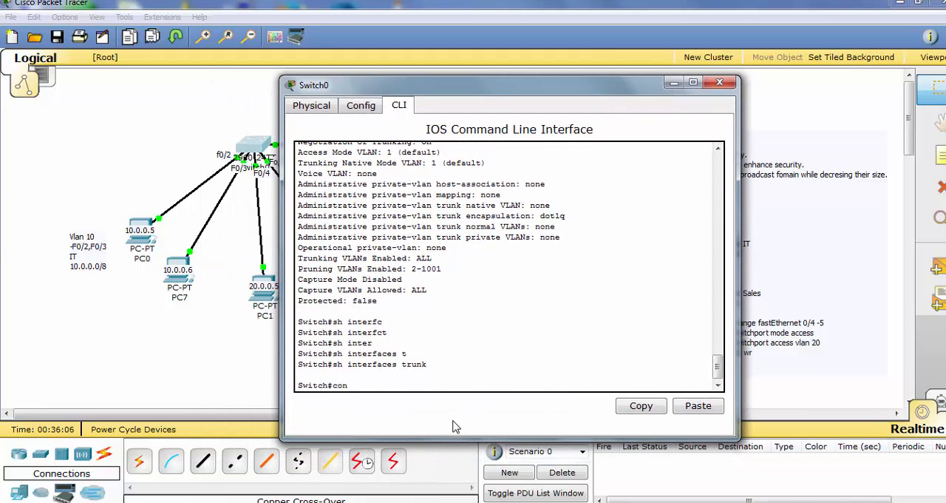
{"action": "type", "text": "fig"}
{"action": "key", "text": "Return"}
{"action": "key", "text": "Return"}
{"action": "key", "text": "Return"}
{"action": "key", "text": "Return"}
{"action": "key", "text": "Return"}
{"action": "key", "text": "Return"}
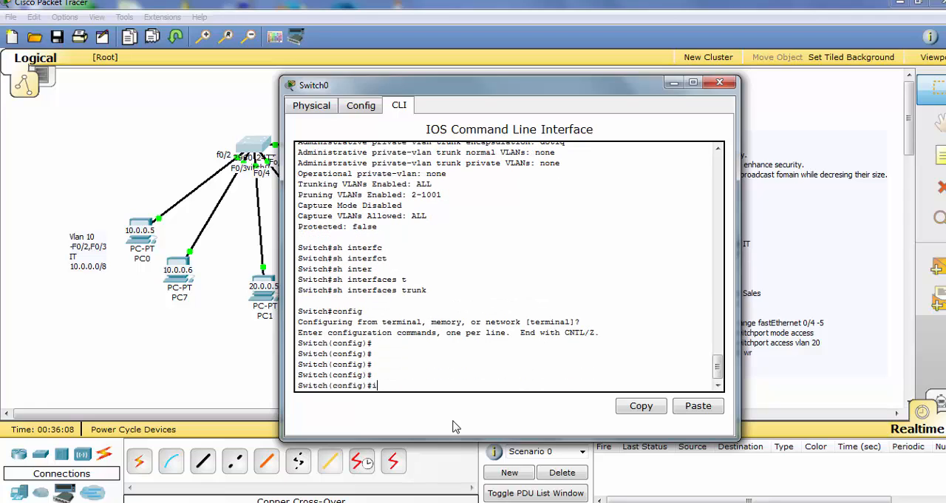
{"action": "type", "text": "interf"}
{"action": "key", "text": "Tab"}
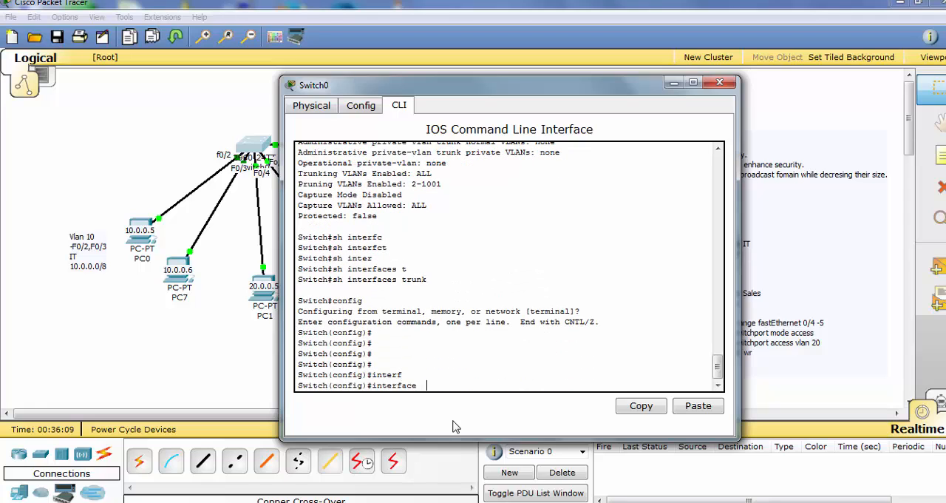
{"action": "type", "text": "f"}
{"action": "key", "text": "Tab"}
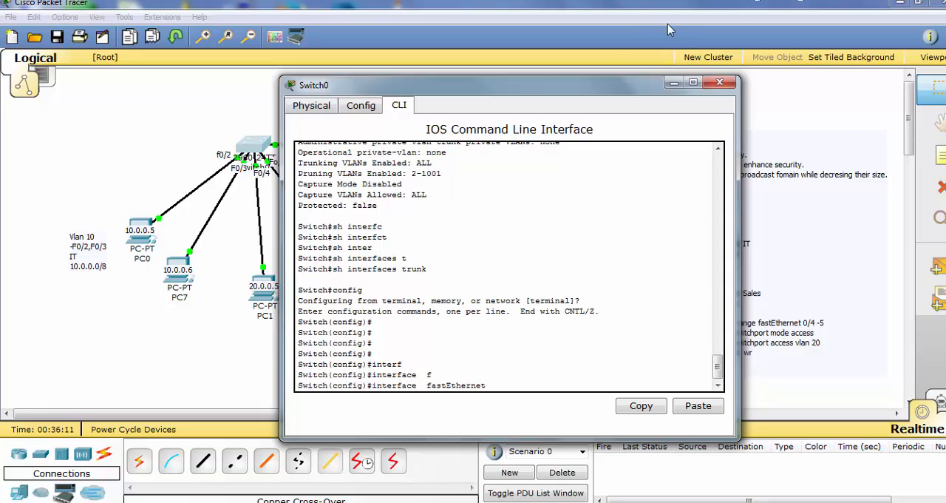
{"action": "left_click_drag", "start_coordinate": [629, 87], "coordinate": [708, 77]}
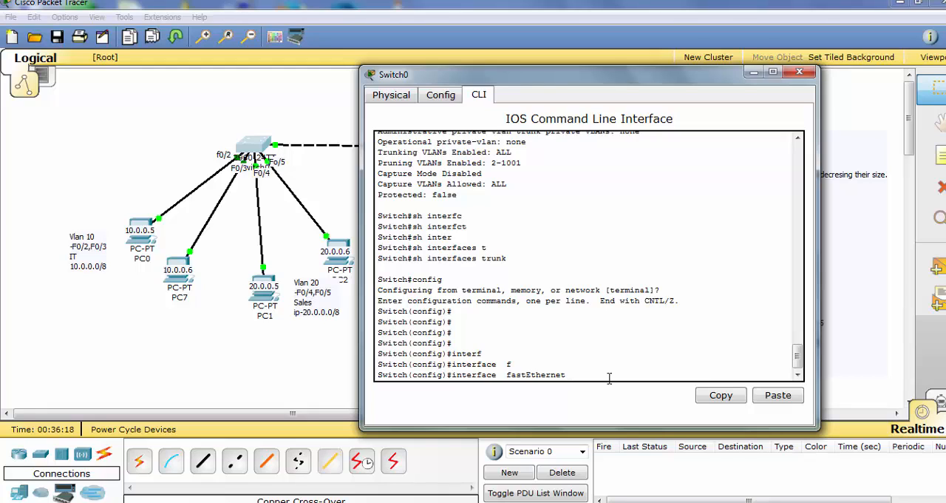
{"action": "type", "text": "0/1"}
{"action": "key", "text": "Return"}
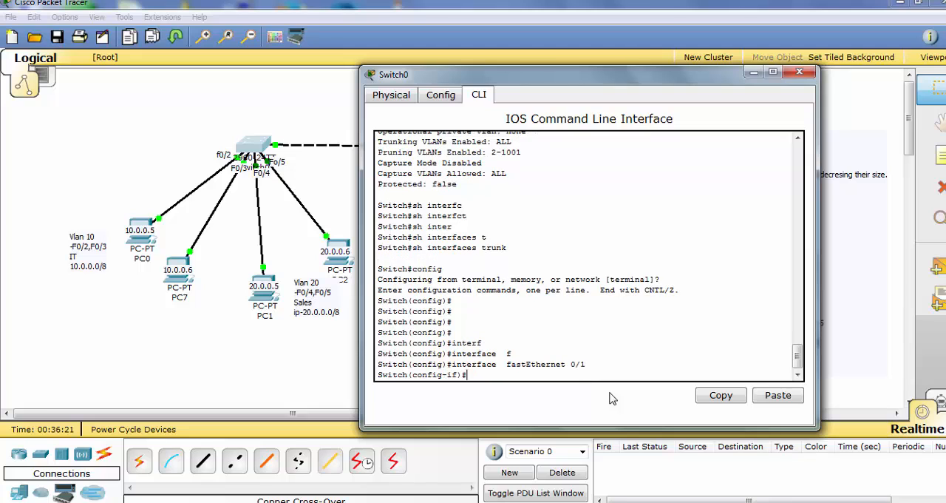
Set Switch0's fastEthernet 0/1 port to trunking with switchport mode trunk
{"action": "type", "text": "swit"}
{"action": "key", "text": "Tab"}
{"action": "type", "text": "m"}
{"action": "key", "text": "Tab"}
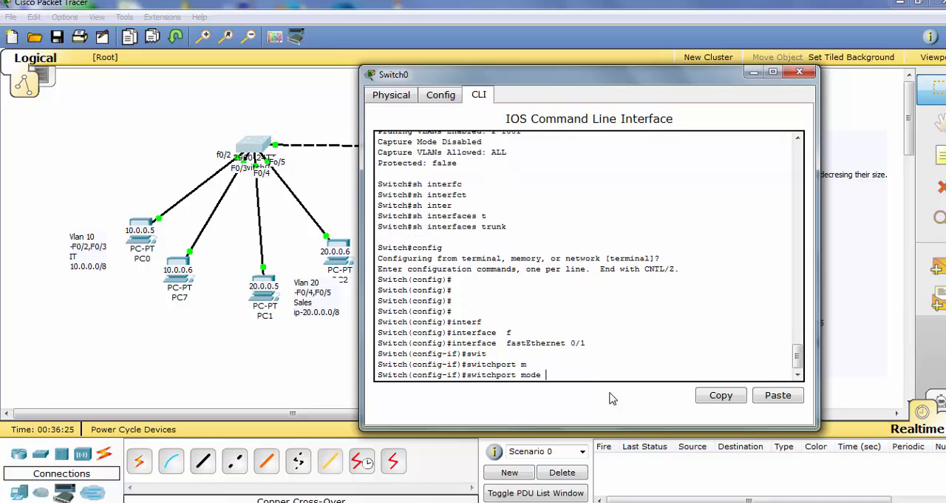
{"action": "type", "text": "t"}
{"action": "key", "text": "Tab"}
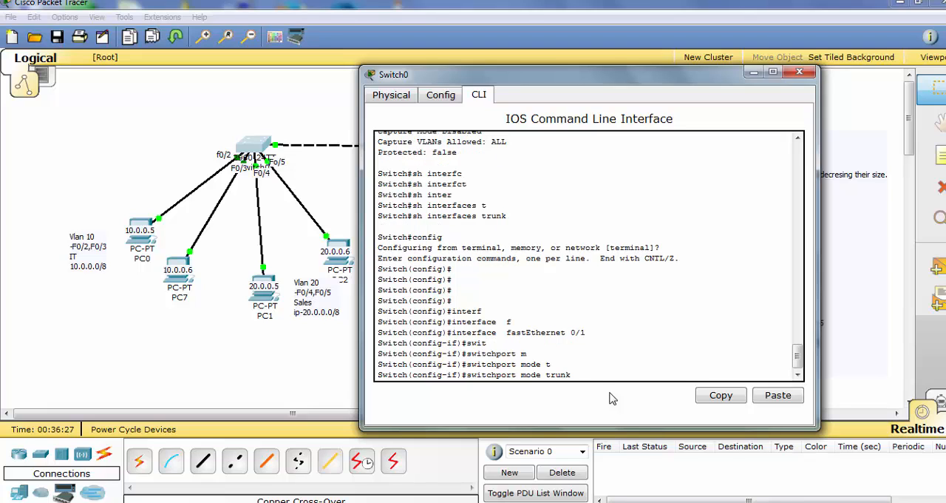
{"action": "key", "text": "Return"}
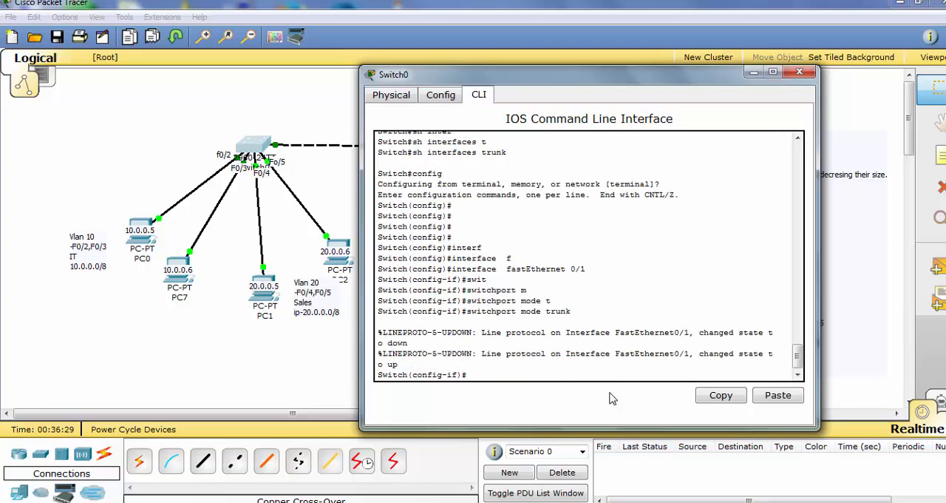
Enable the trunk port with no shut, then save with do wr and return to privileged mode
{"action": "type", "text": "no shut"}
{"action": "key", "text": "Return"}
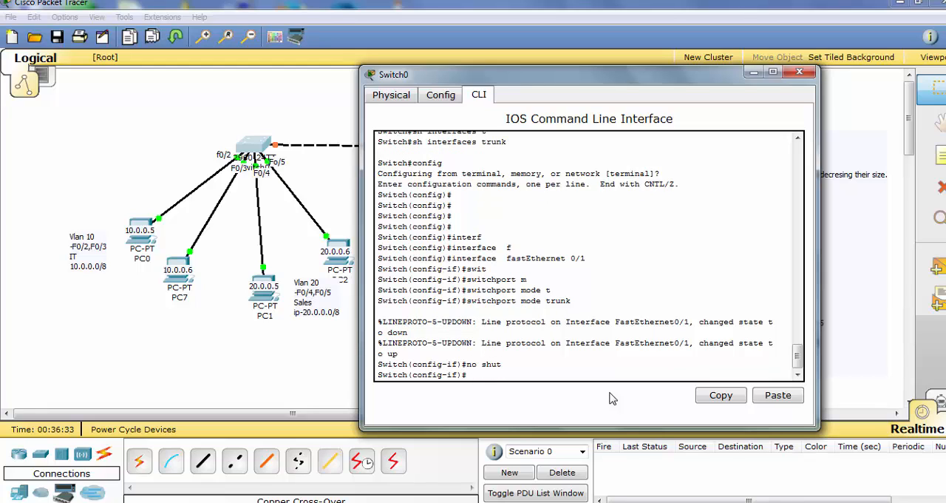
{"action": "type", "text": "do wr"}
{"action": "key", "text": "Return"}
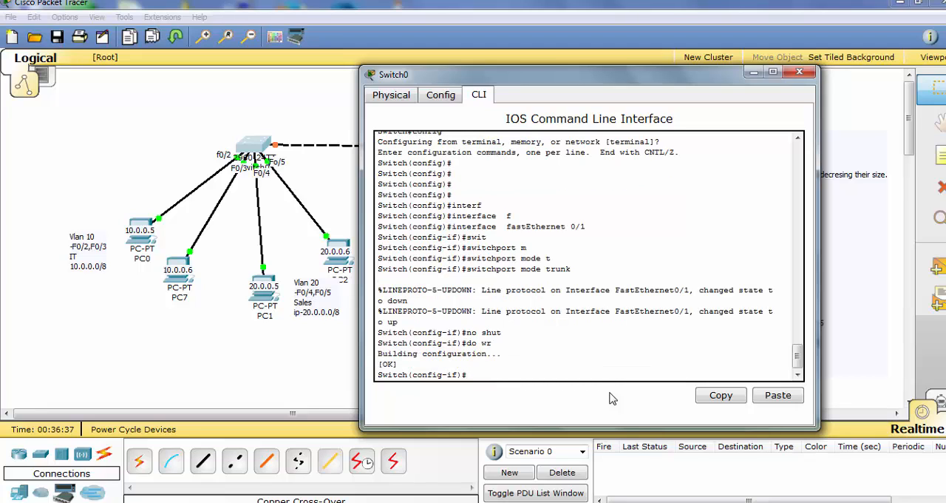
{"action": "key", "text": "ctrl+z"}
Run sh interfaces trunk on Switch0, examine the Fa0/1 mode, encapsulation and status row, and minimize the window
{"action": "type", "text": "sh"}
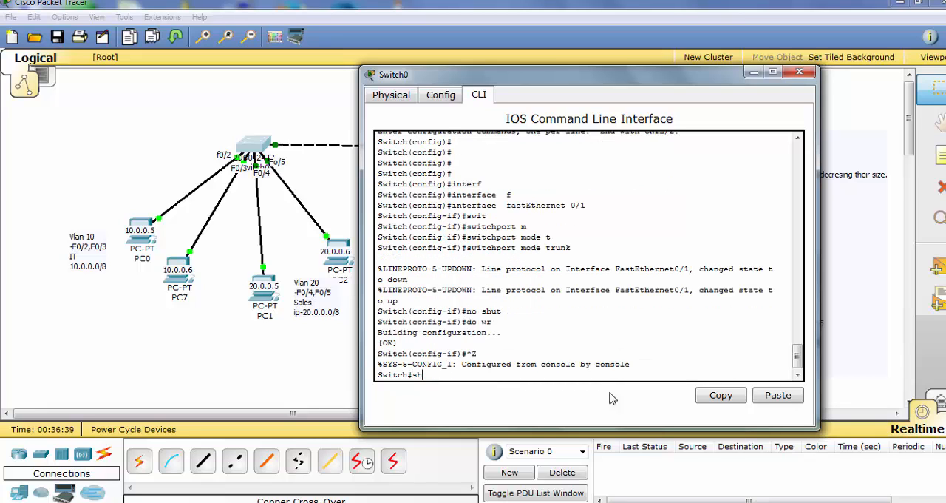
{"action": "type", "text": " inter"}
{"action": "key", "text": "Tab"}
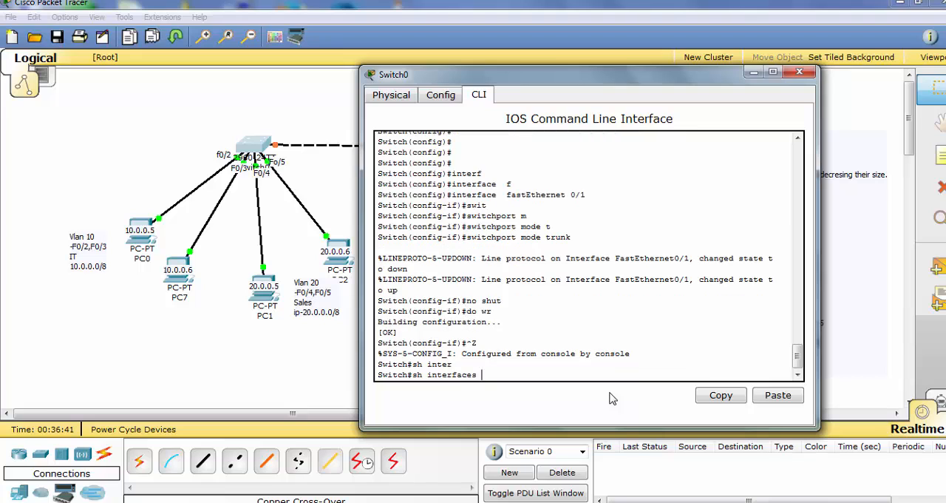
{"action": "type", "text": "t"}
{"action": "key", "text": "Tab"}
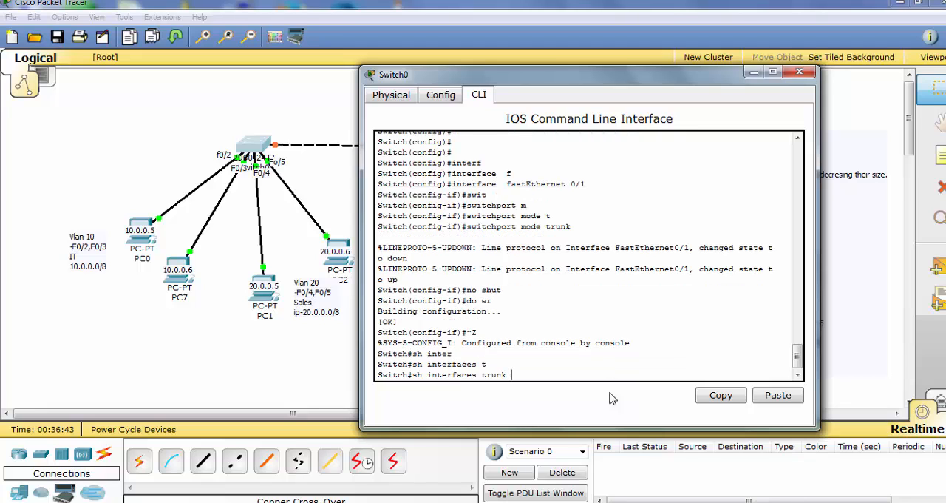
{"action": "key", "text": "Return"}
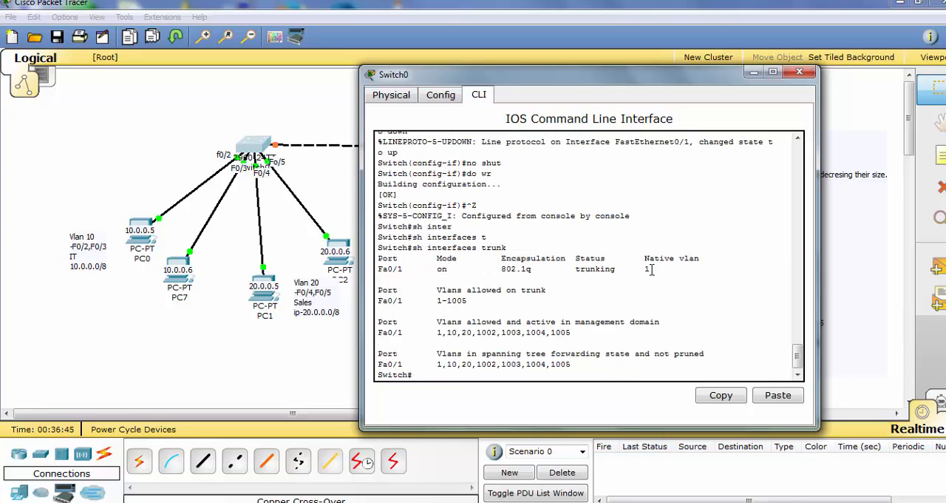
{"action": "left_click_drag", "start_coordinate": [654, 269], "coordinate": [630, 269]}
{"action": "left_click_drag", "start_coordinate": [486, 273], "coordinate": [376, 256]}
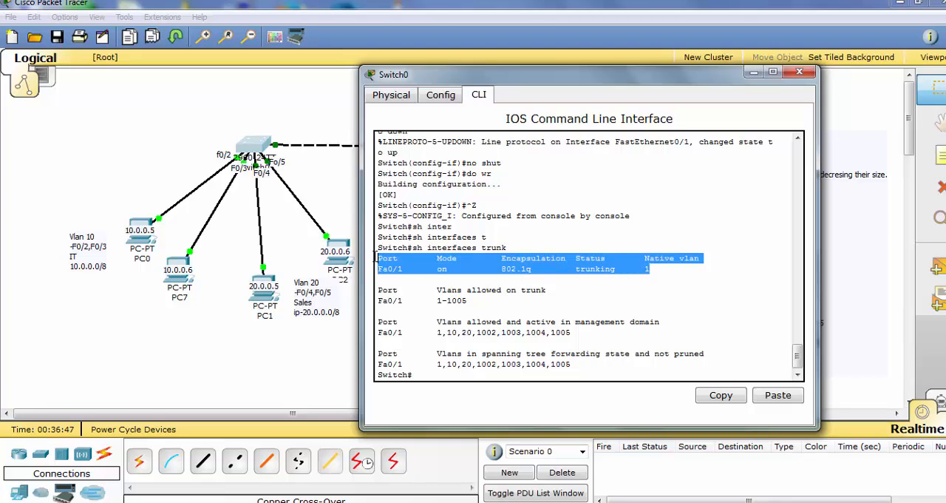
{"action": "left_click", "coordinate": [423, 272]}
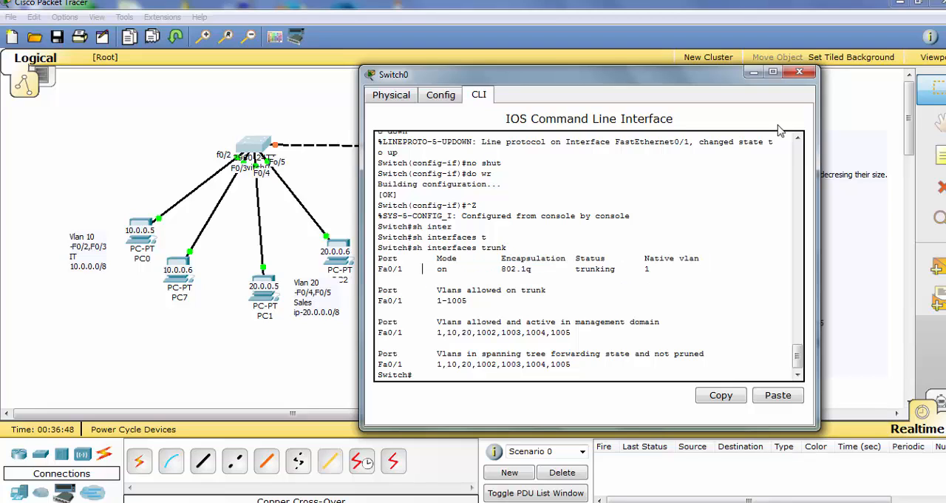
{"action": "left_click", "coordinate": [752, 73]}
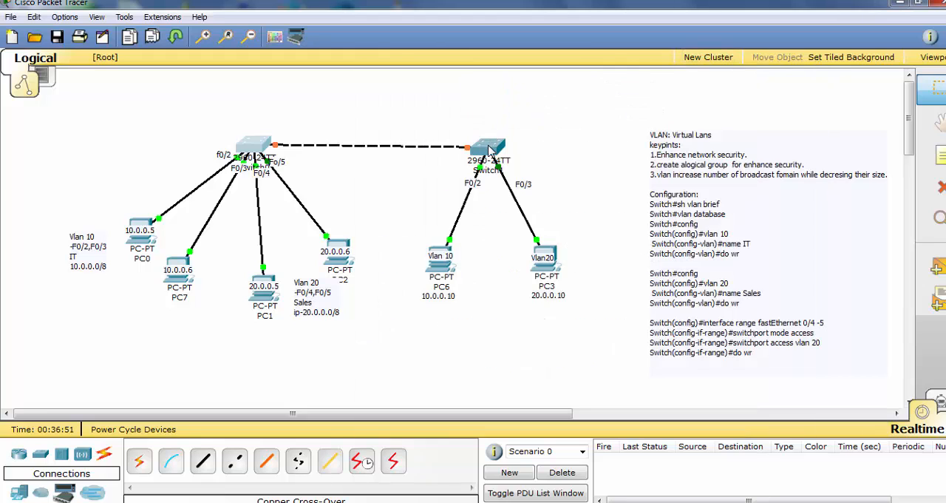
Open Switch1's command line, run sh interfaces trunk and examine the Fa0/1 trunk entry
{"action": "left_click", "coordinate": [488, 150]}
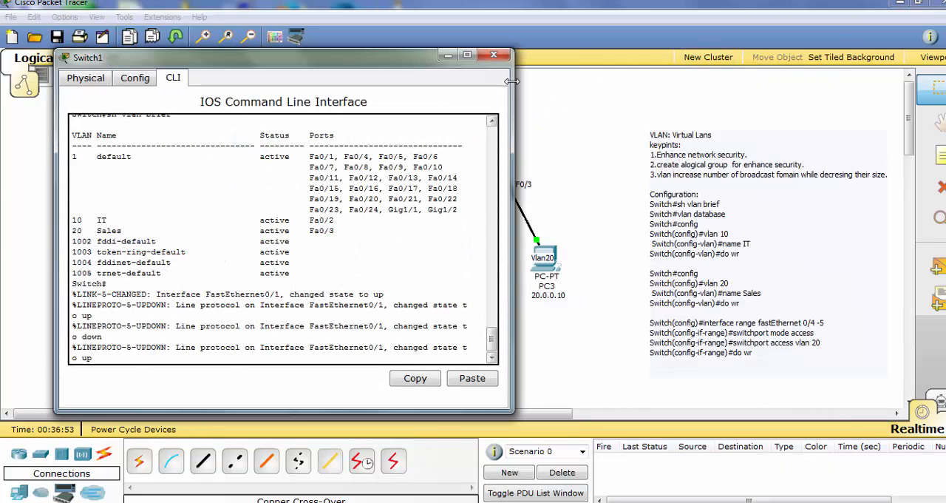
{"action": "key", "text": "Return"}
{"action": "key", "text": "Return"}
{"action": "key", "text": "Return"}
{"action": "key", "text": "Return"}
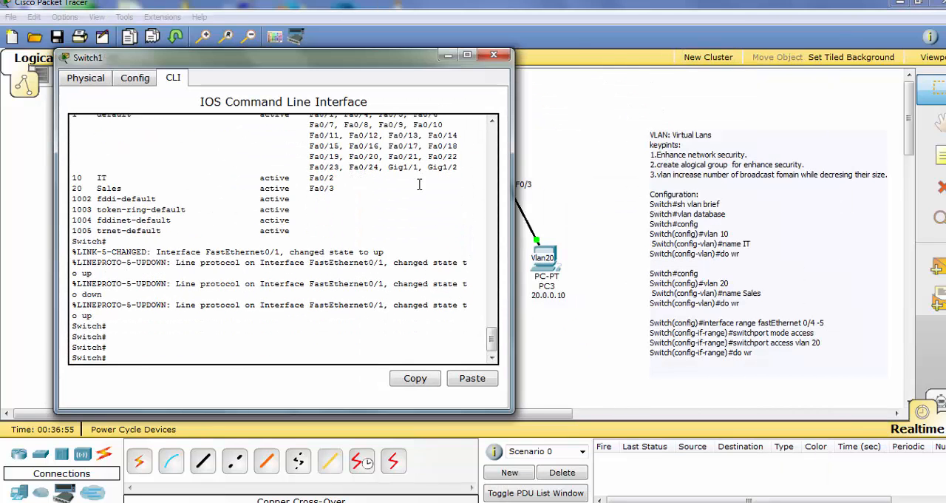
{"action": "type", "text": "sh"}
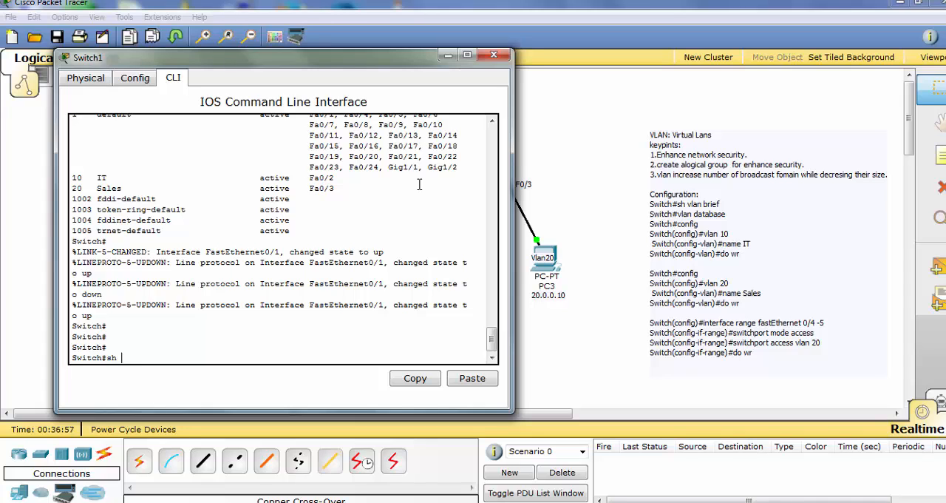
{"action": "type", "text": " interf"}
{"action": "key", "text": "Tab"}
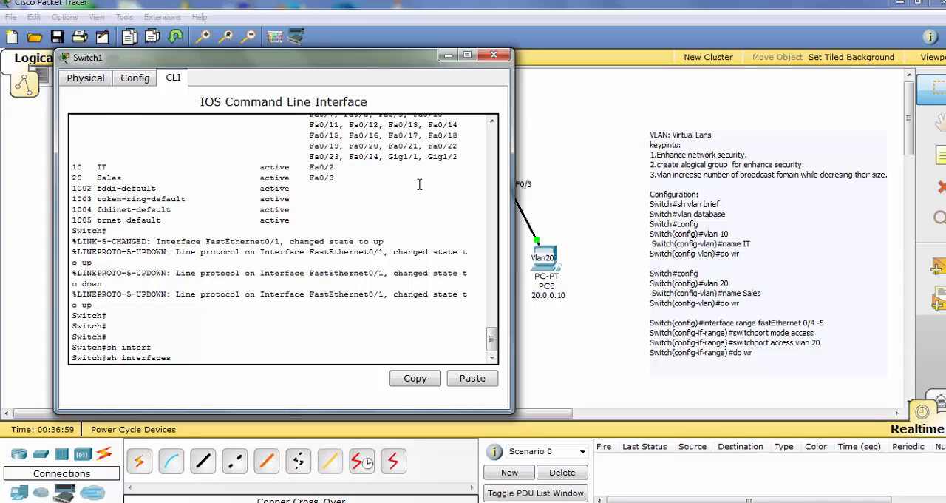
{"action": "type", "text": "t"}
{"action": "key", "text": "Tab"}
{"action": "key", "text": "Return"}
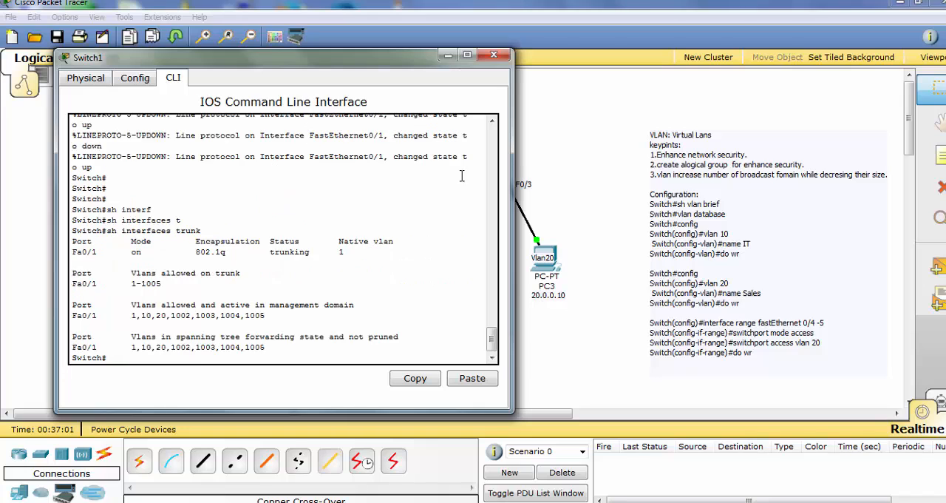
{"action": "left_click_drag", "start_coordinate": [344, 252], "coordinate": [94, 242]}
{"action": "left_click", "coordinate": [482, 58]}
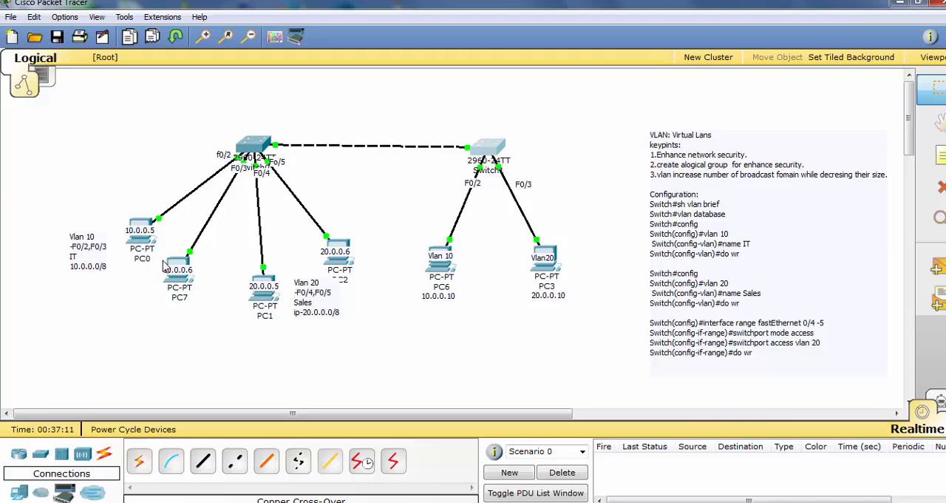
Open PC0's Command Prompt and check its IP settings with ipconfig
{"action": "left_click", "coordinate": [143, 247]}
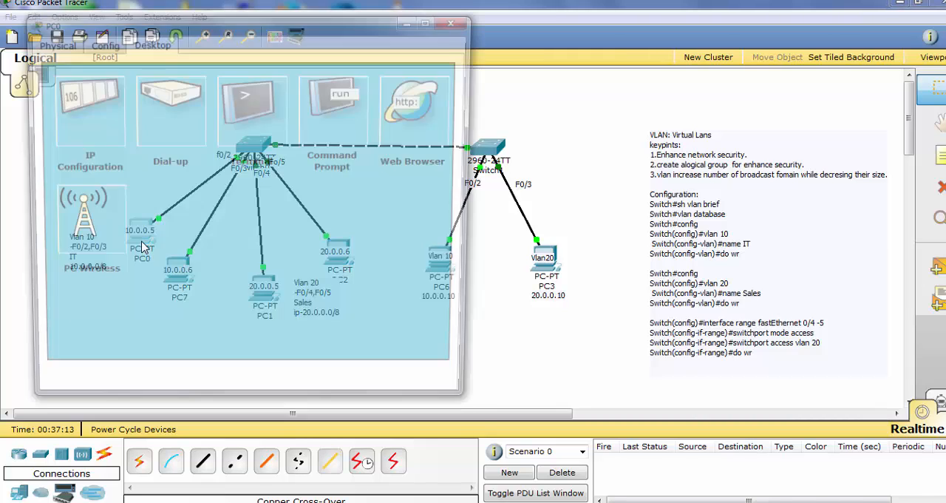
{"action": "left_click", "coordinate": [344, 133]}
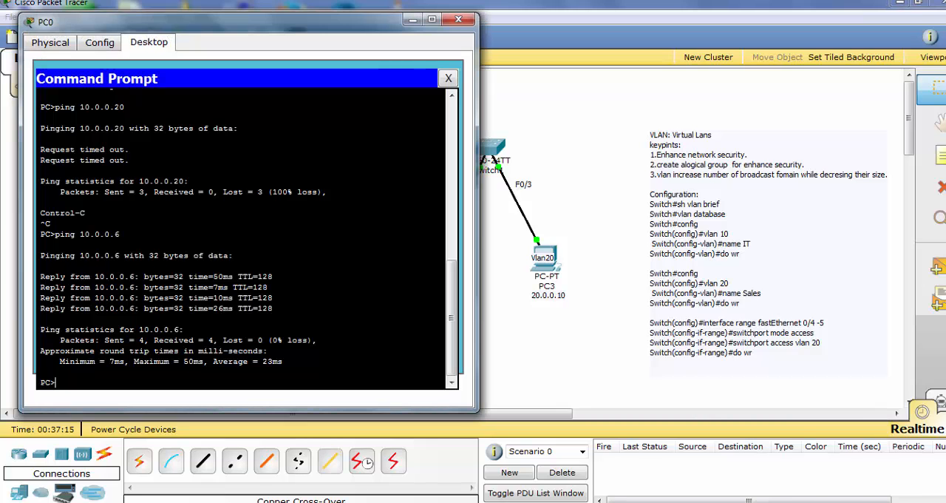
{"action": "type", "text": "ipc"}
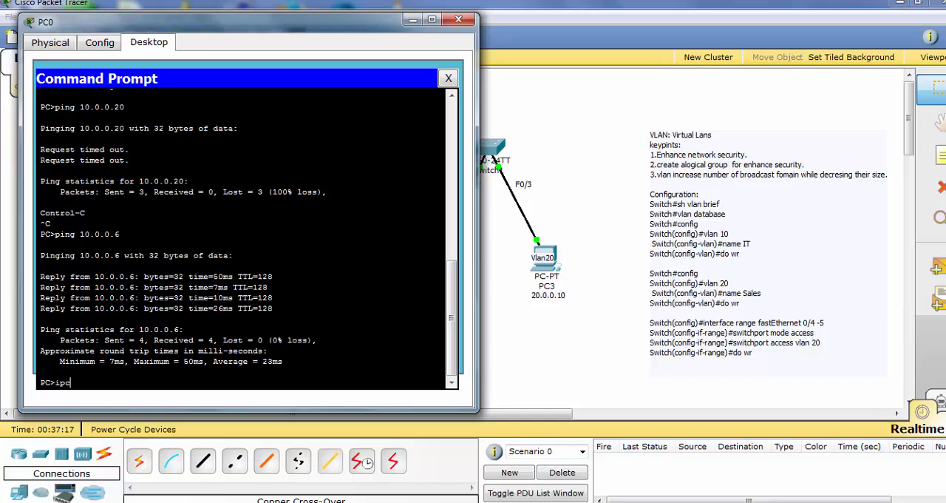
{"action": "type", "text": "onfig"}
{"action": "key", "text": "Return"}
{"action": "key", "text": "Return"}
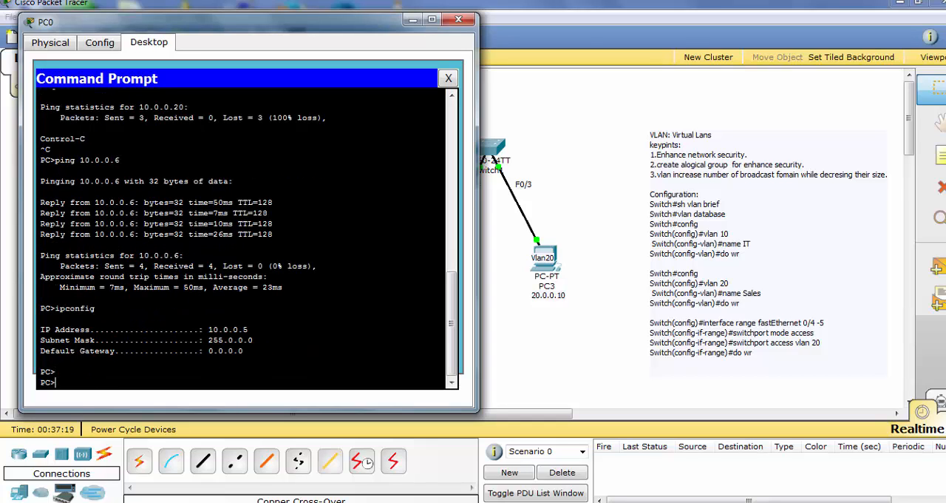
Start a continuous ping from PC0 to PC6 with ping -t 10.0.0.10
{"action": "key", "text": "Up"}
{"action": "key", "text": "BackSpace"}
{"action": "key", "text": "BackSpace"}
{"action": "key", "text": "BackSpace"}
{"action": "key", "text": "BackSpace"}
{"action": "key", "text": "BackSpace"}
{"action": "key", "text": "BackSpace"}
{"action": "key", "text": "BackSpace"}
{"action": "type", "text": "p"}
{"action": "left_click_drag", "start_coordinate": [341, 28], "coordinate": [383, 34]}
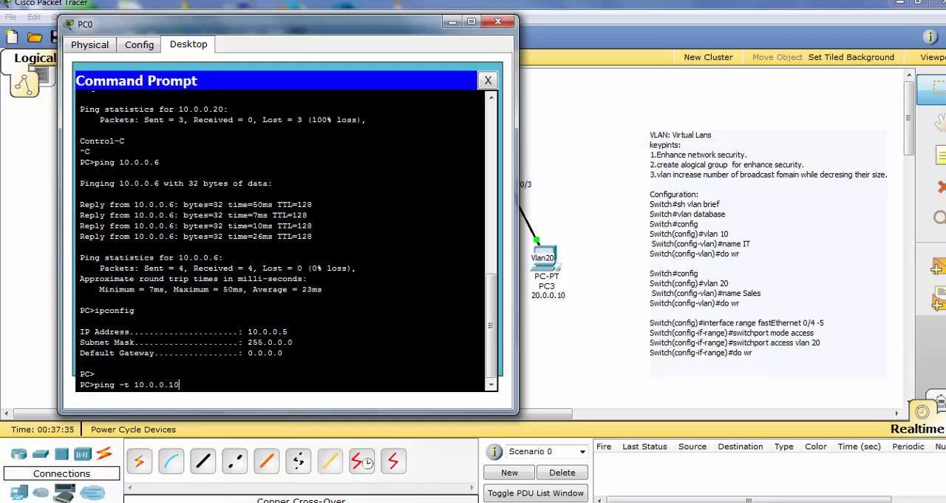
{"action": "key", "text": "Return"}
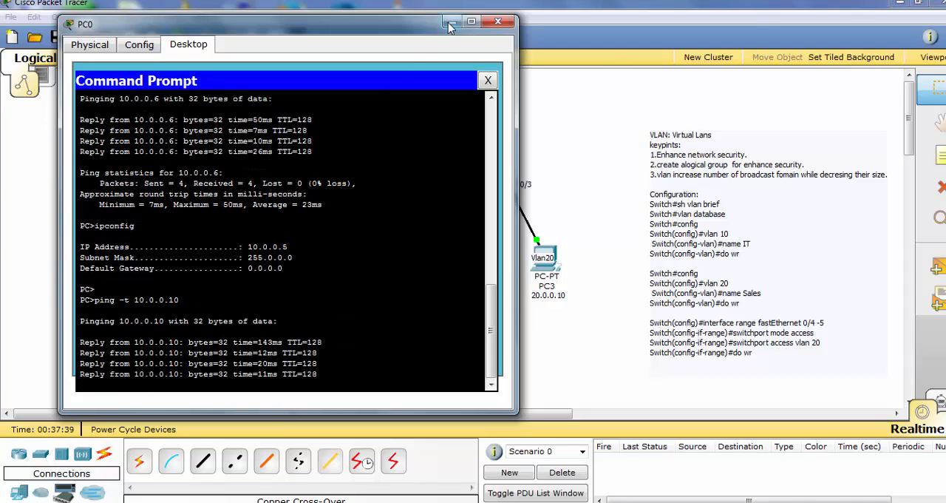
Place a text note on the workspace beside Switch0 reading "Trunk:Forward broadcast domain to another switch", with "switch" on its own line
{"action": "left_click_drag", "start_coordinate": [415, 30], "coordinate": [644, 17]}
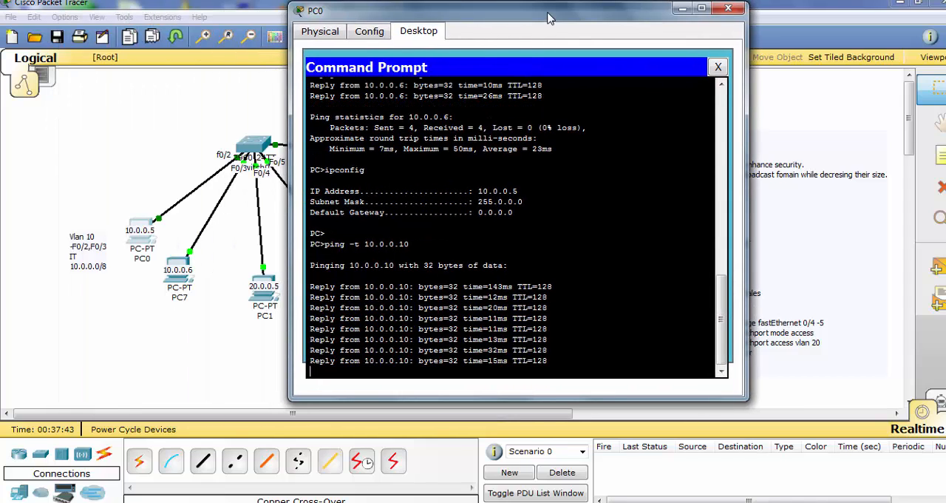
{"action": "left_click_drag", "start_coordinate": [592, 26], "coordinate": [619, 31]}
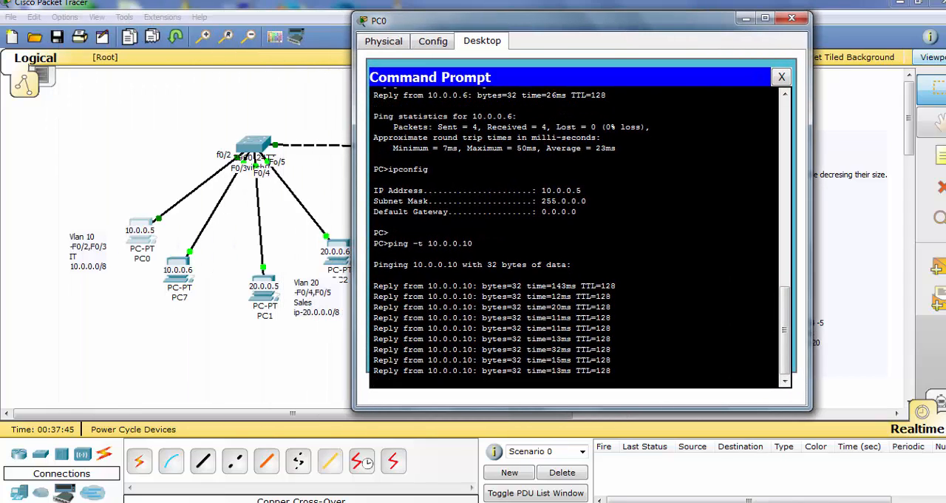
{"action": "left_click", "coordinate": [935, 154]}
{"action": "left_click", "coordinate": [82, 147]}
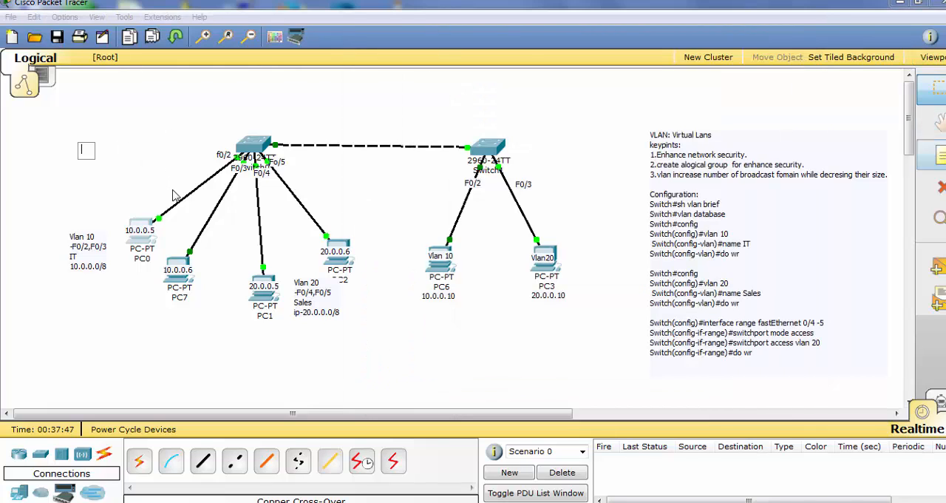
{"action": "type", "text": "Tr"}
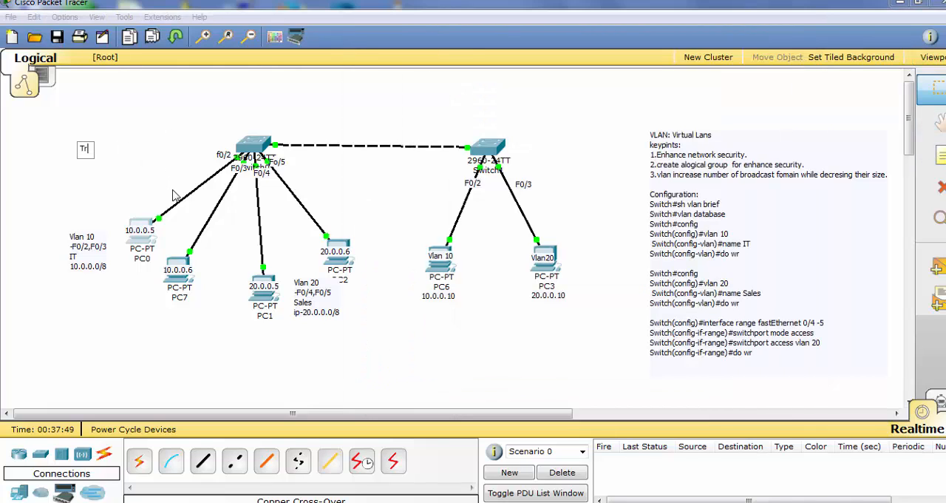
{"action": "type", "text": "unk:Forward broa"}
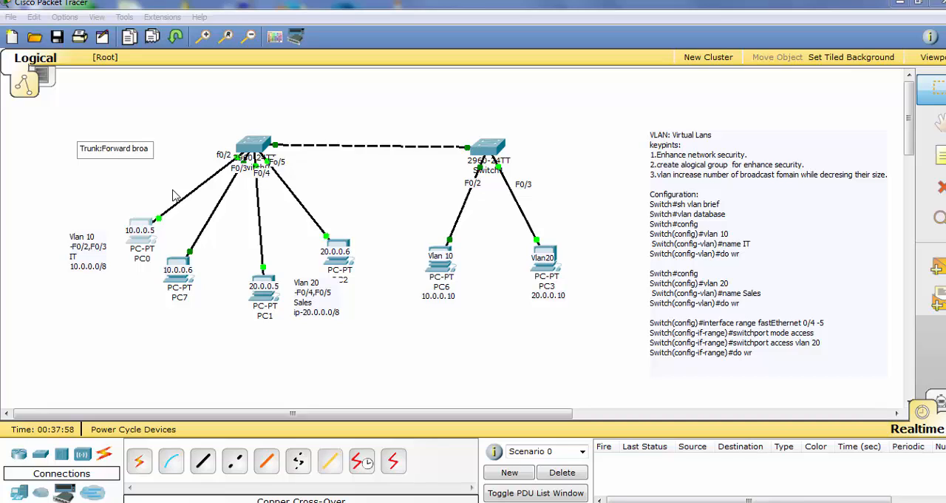
{"action": "type", "text": "dcat"}
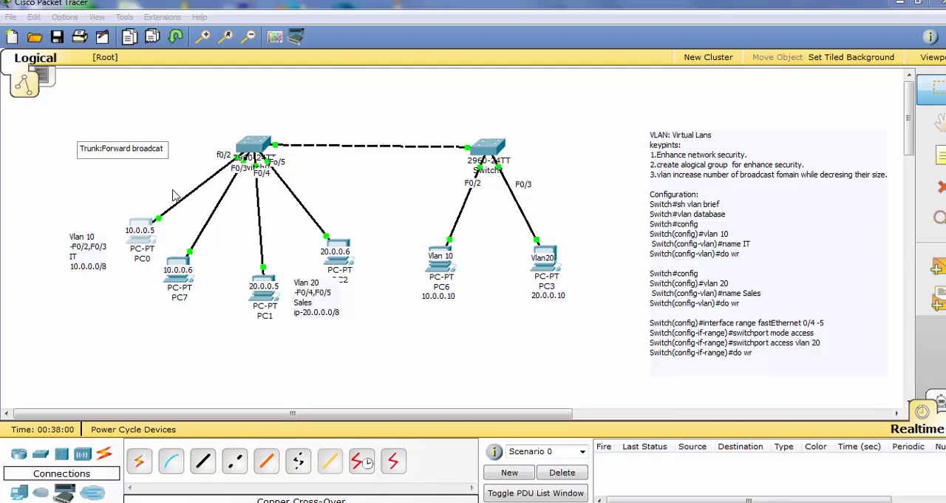
{"action": "key", "text": "BackSpace"}
{"action": "type", "text": "st do"}
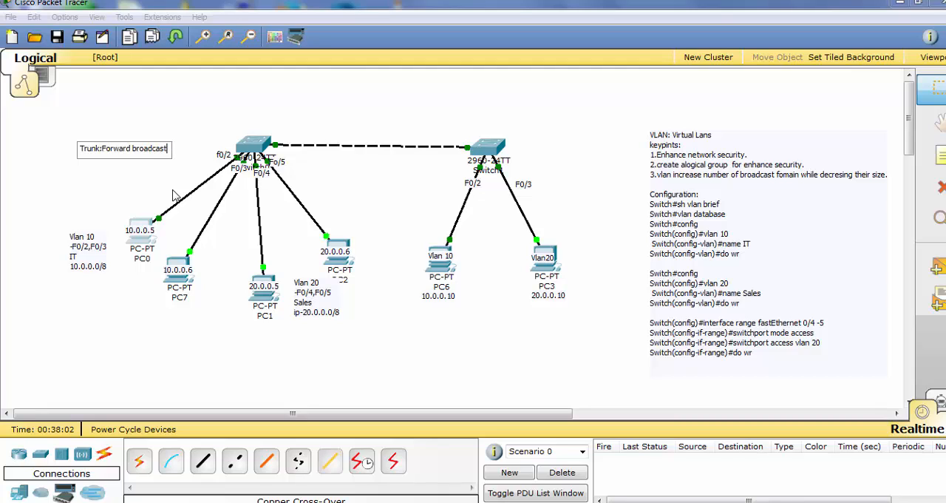
{"action": "type", "text": "main"}
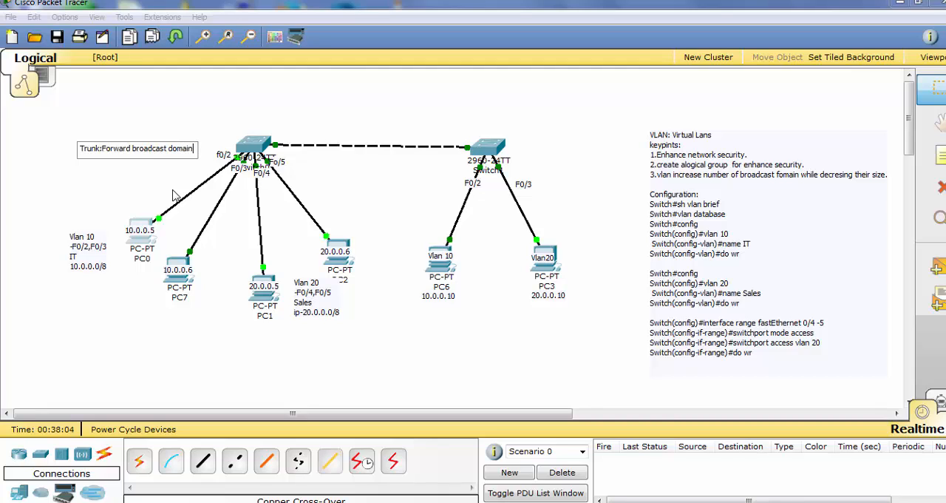
{"action": "type", "text": " to ano"}
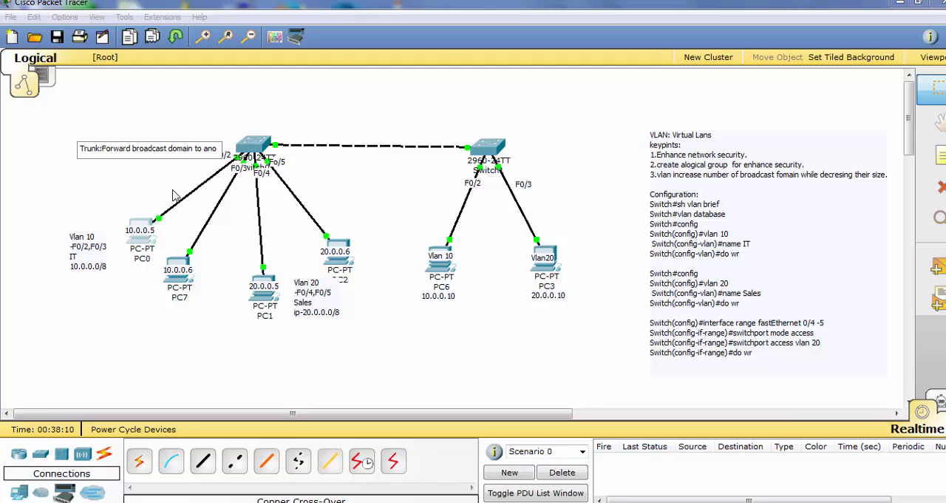
{"action": "type", "text": "ther"}
{"action": "key", "text": "Return"}
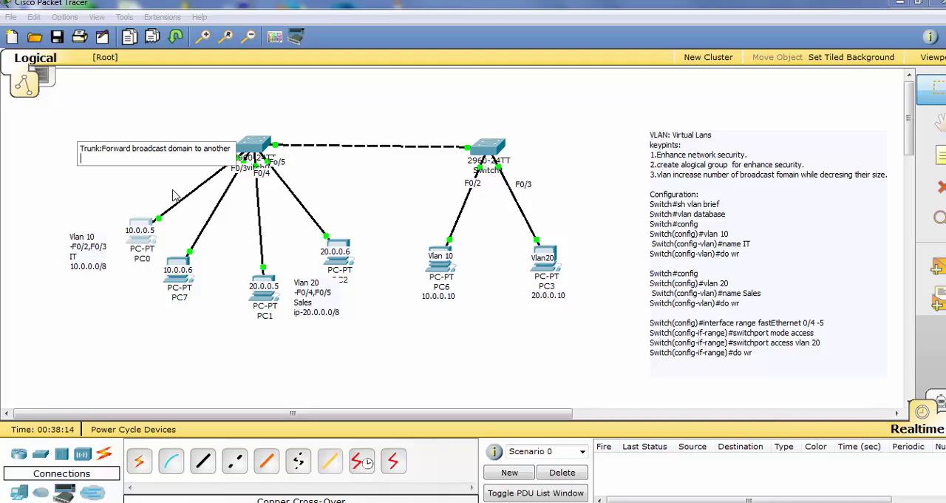
{"action": "type", "text": "switch"}
Insert "or Packets" after "broadcast domain" in the trunk note and move the note clear of Switch0
{"action": "left_click", "coordinate": [194, 147]}
{"action": "type", "text": "or P "}
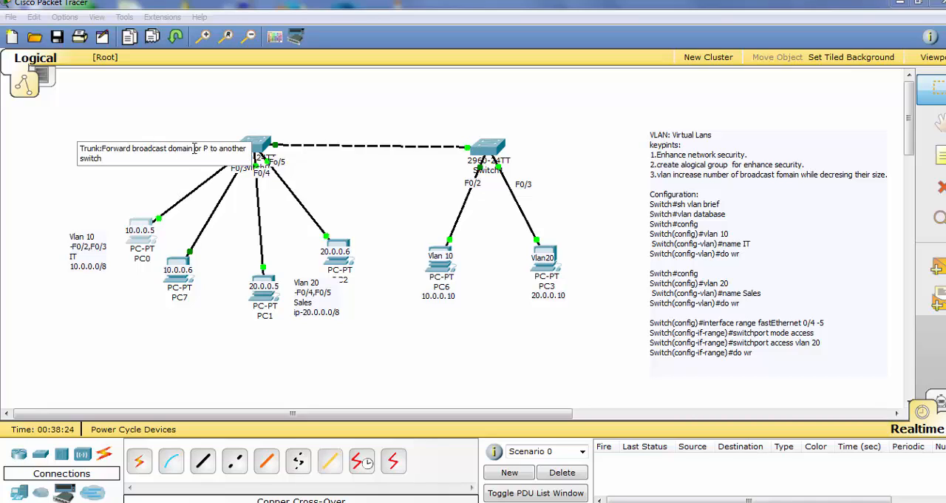
{"action": "type", "text": "acket"}
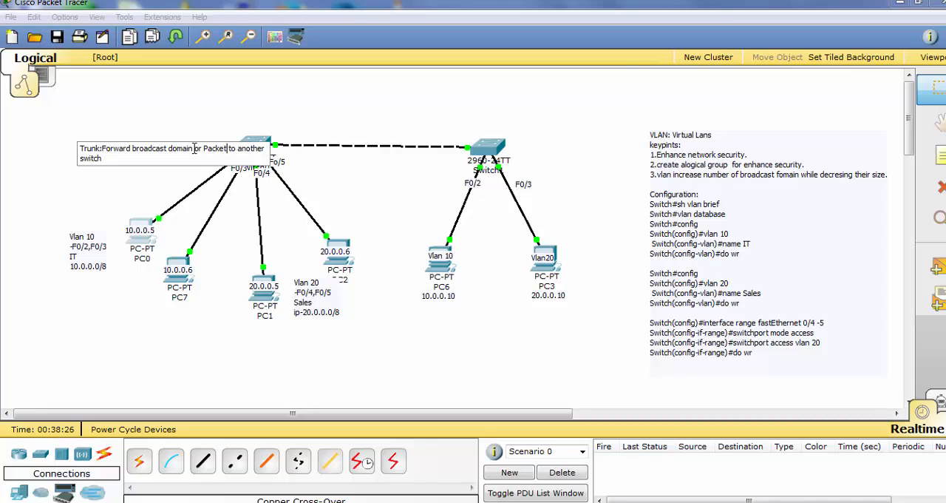
{"action": "type", "text": "s"}
{"action": "left_click", "coordinate": [173, 182]}
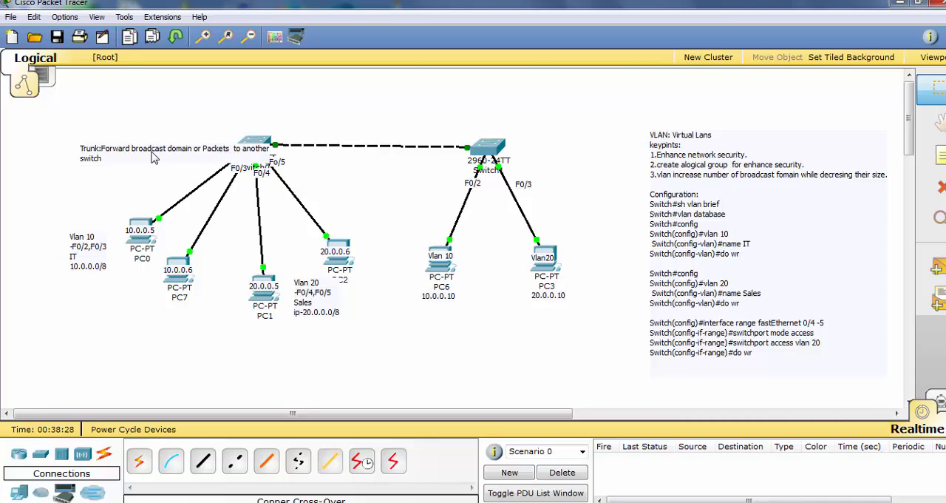
{"action": "left_click_drag", "start_coordinate": [152, 157], "coordinate": [105, 140]}
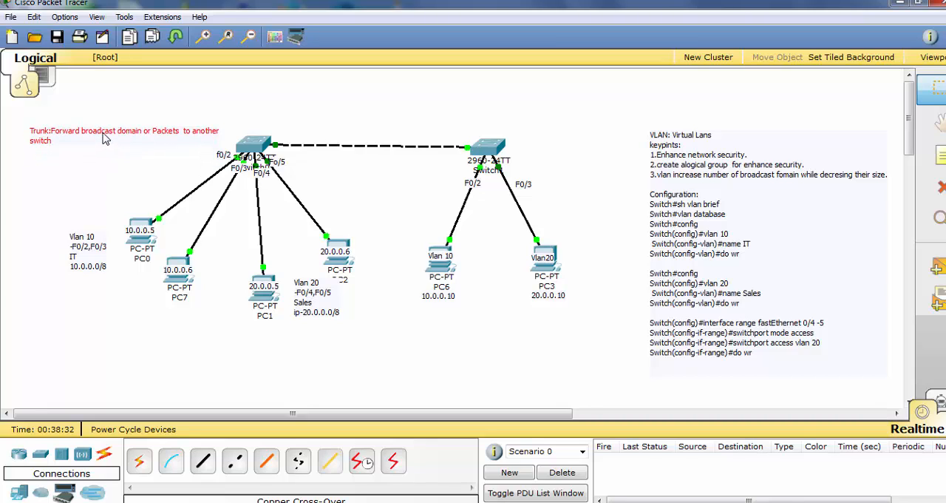
Reopen the trunk note and add the command line "switch#sh interface trunk" directly below its description
{"action": "double_click", "coordinate": [104, 140]}
{"action": "key", "text": "Return"}
{"action": "key", "text": "Return"}
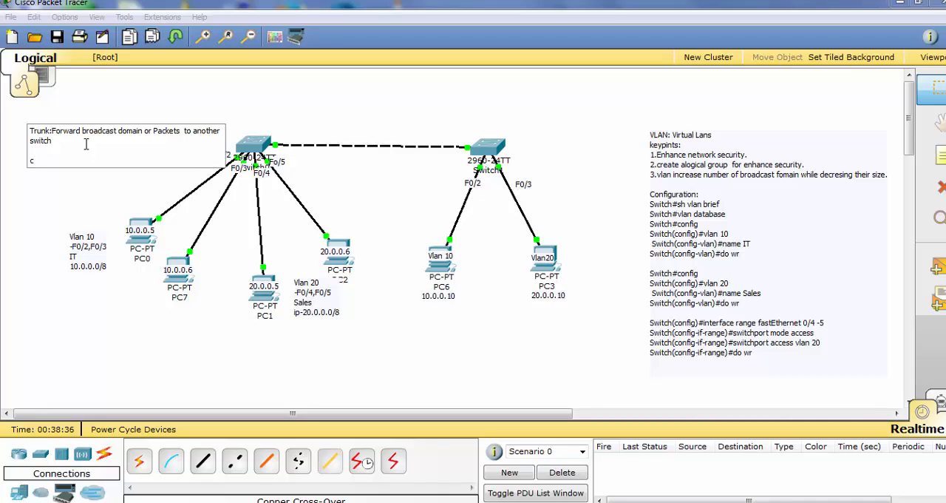
{"action": "key", "text": "BackSpace"}
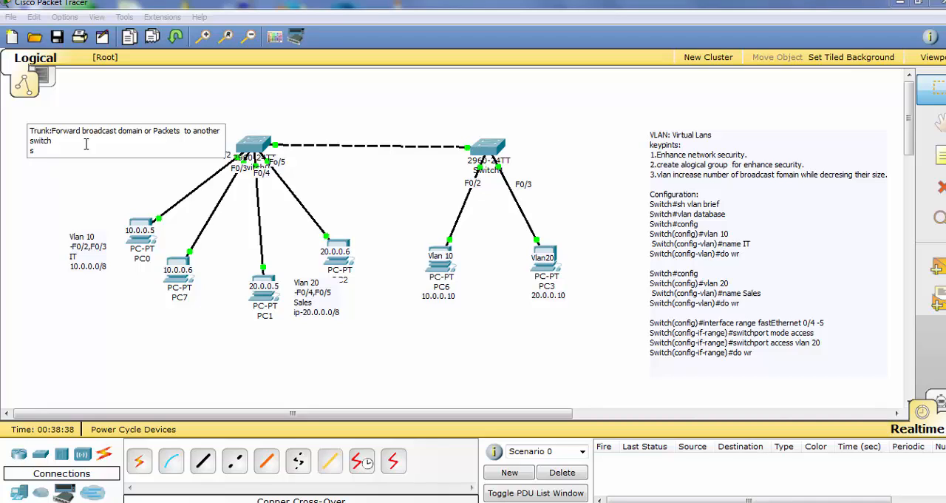
{"action": "type", "text": "switch#sh interface trunk"}
{"action": "key", "text": "Return"}
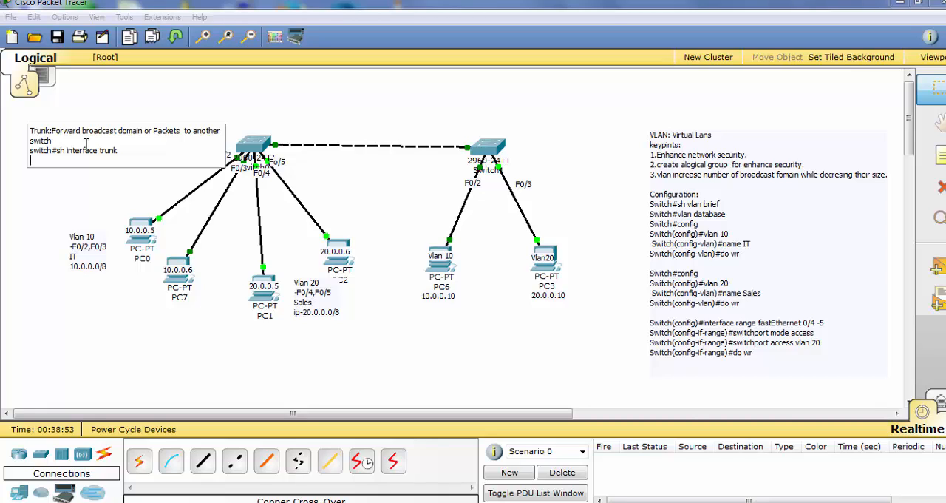
Add the line "switch#config" to the trunk note below the sh interface trunk command
{"action": "type", "text": "sw"}
{"action": "type", "text": "itch"}
{"action": "type", "text": ":"}
{"action": "type", "text": "c"}
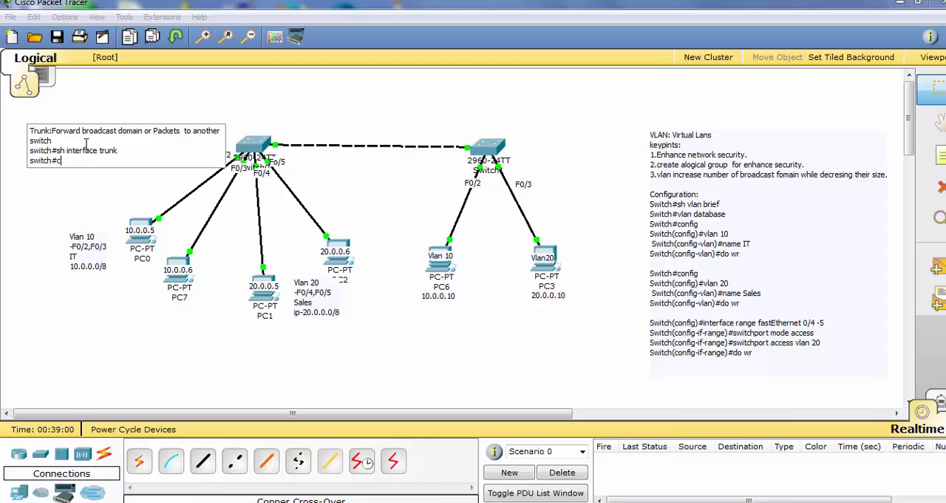
{"action": "type", "text": "onfig"}
{"action": "key", "text": "Return"}
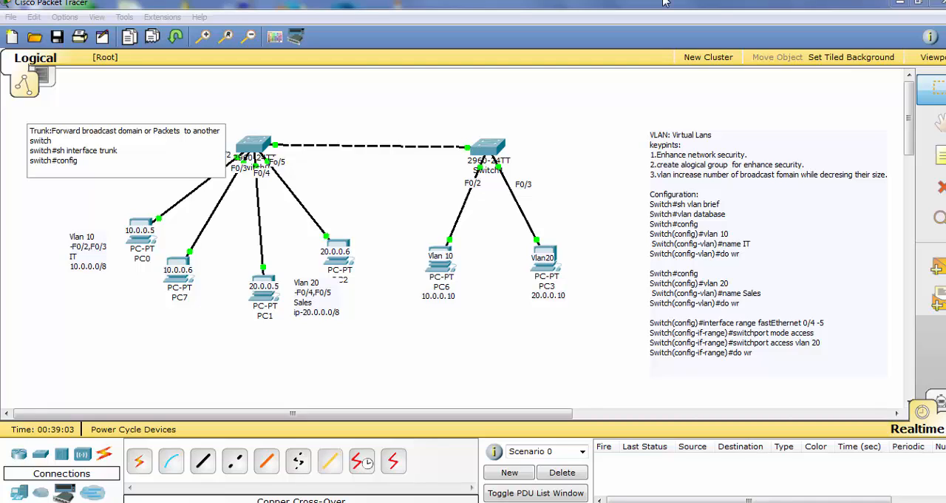
Duplicate the config line in the trunk note and edit the copy to read "switch(config)#interface fastethernet 0/1"
{"action": "left_click_drag", "start_coordinate": [89, 160], "coordinate": [29, 161]}
{"action": "key", "text": "ctrl+c"}
{"action": "left_click", "coordinate": [117, 164]}
{"action": "key", "text": "Return"}
{"action": "key", "text": "ctrl+v"}
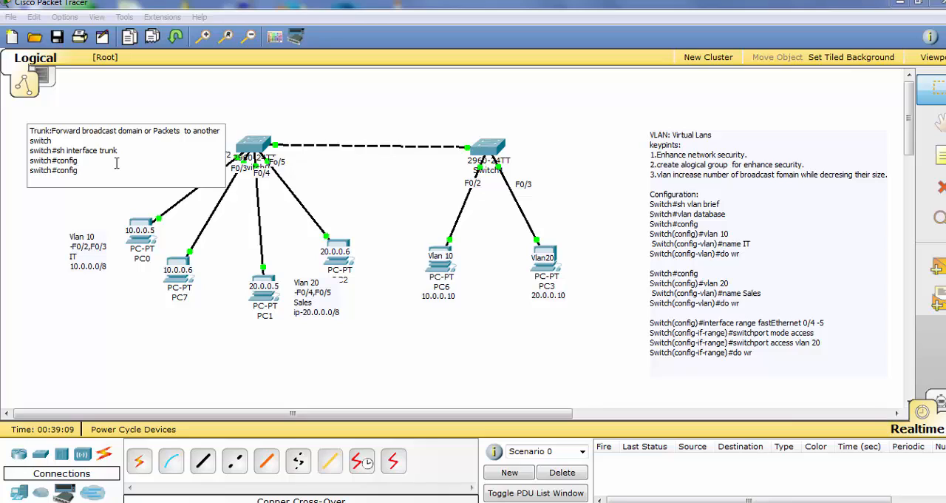
{"action": "key", "text": "Left"}
{"action": "key", "text": "Left"}
{"action": "key", "text": "BackSpace"}
{"action": "type", "text": "("}
{"action": "type", "text": ")"}
{"action": "type", "text": "#"}
{"action": "type", "text": "interfa"}
{"action": "type", "text": "ce faste"}
{"action": "type", "text": "astethe"}
{"action": "type", "text": "rnet 0"}
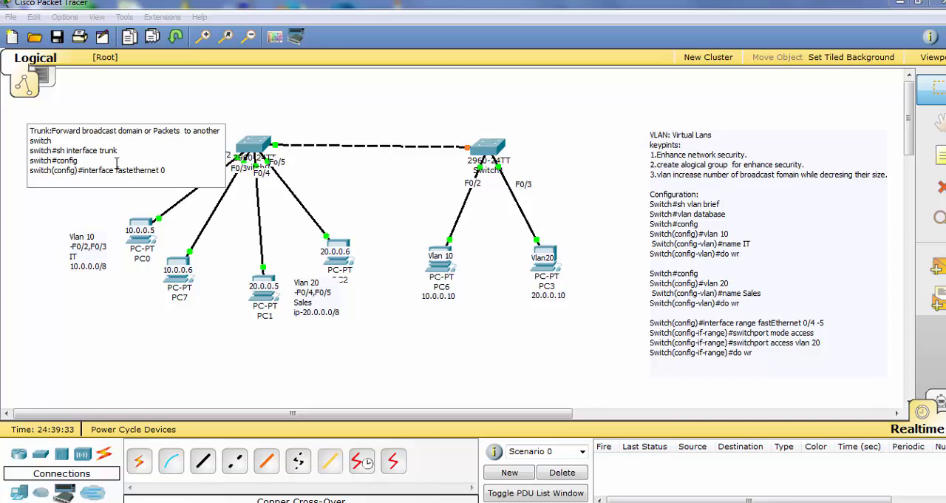
{"action": "type", "text": "/1"}
{"action": "key", "text": "Return"}
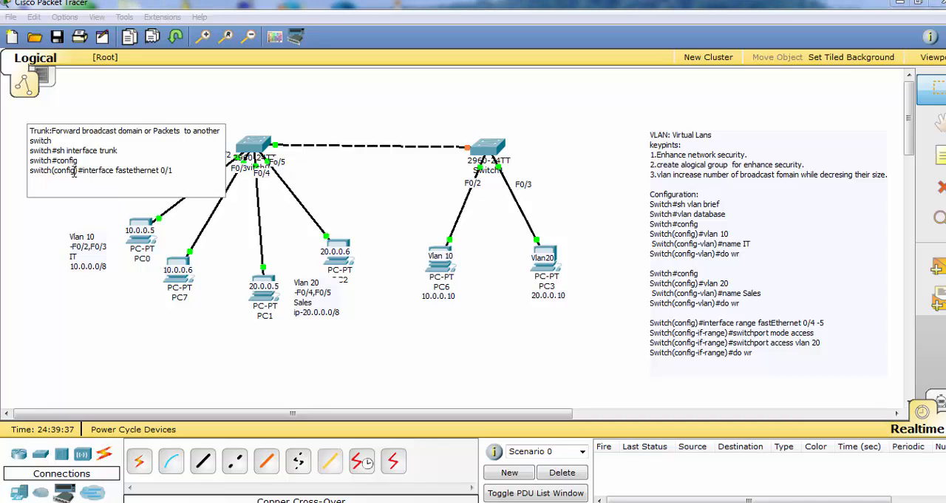
Copy the interface line onto a new line of the trunk note and change its command to "switchport mode trunk"
{"action": "left_click_drag", "start_coordinate": [172, 170], "coordinate": [33, 175]}
{"action": "key", "text": "ctrl+c"}
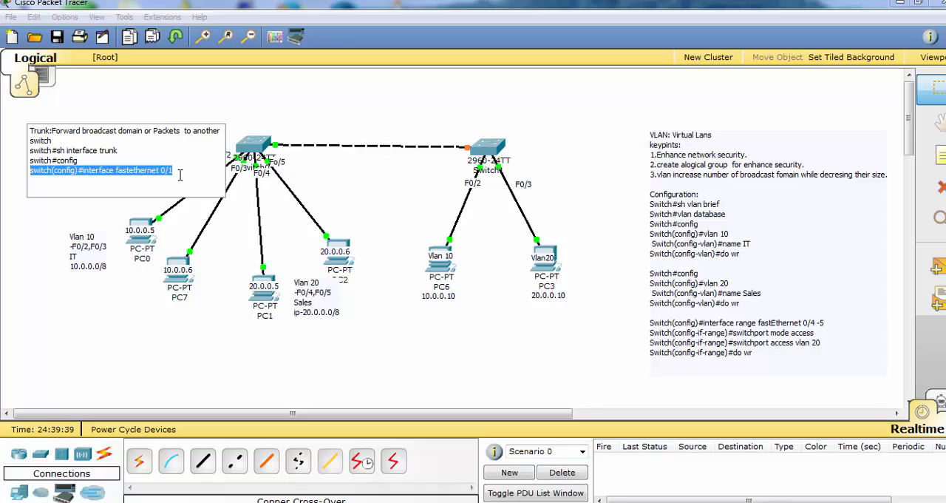
{"action": "left_click", "coordinate": [183, 172]}
{"action": "key", "text": "Return"}
{"action": "key", "text": "ctrl+v"}
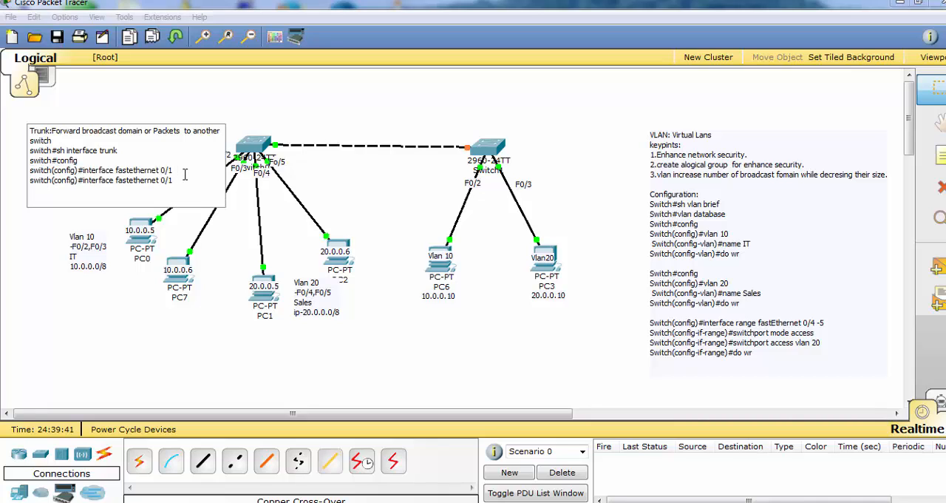
{"action": "key", "text": "BackSpace"}
{"action": "key", "text": "BackSpace"}
{"action": "key", "text": "BackSpace"}
{"action": "key", "text": "BackSpace"}
{"action": "key", "text": "BackSpace"}
{"action": "key", "text": "BackSpace"}
{"action": "key", "text": "BackSpace"}
{"action": "key", "text": "BackSpace"}
{"action": "key", "text": "BackSpace"}
{"action": "key", "text": "BackSpace"}
{"action": "key", "text": "BackSpace"}
{"action": "key", "text": "BackSpace"}
{"action": "key", "text": "BackSpace"}
{"action": "key", "text": "BackSpace"}
{"action": "key", "text": "BackSpace"}
{"action": "key", "text": "BackSpace"}
{"action": "key", "text": "BackSpace"}
{"action": "key", "text": "BackSpace"}
{"action": "key", "text": "BackSpace"}
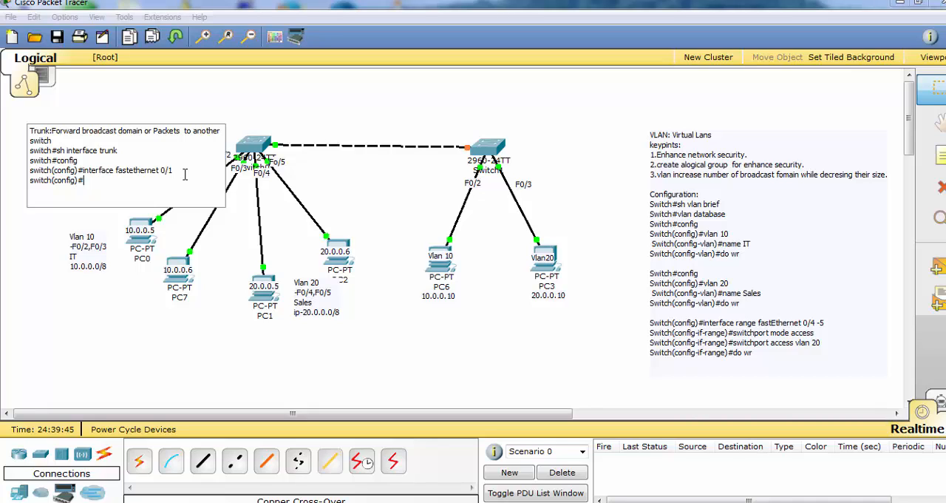
{"action": "type", "text": "switchport mode trunk"}
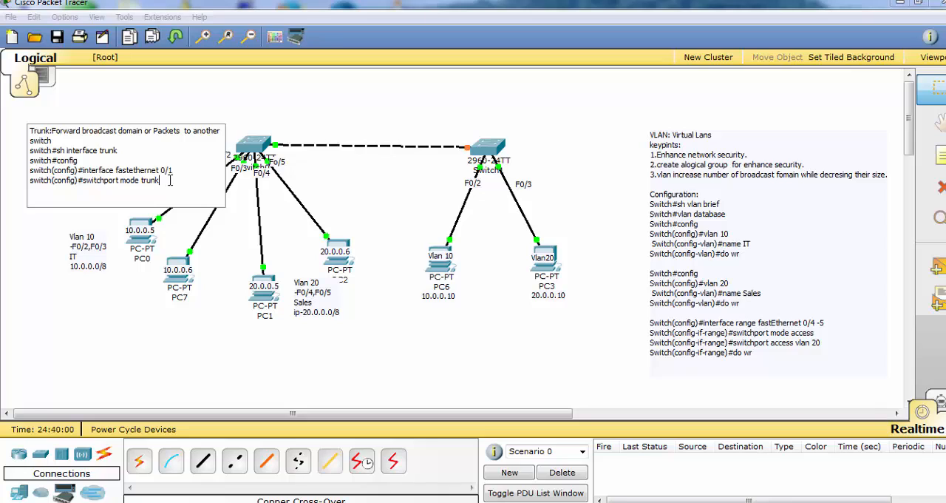
Change the prompt of the switchport mode trunk line to "switch(config-if)#" and finish editing the note
{"action": "key", "text": "Left"}
{"action": "key", "text": "Left"}
{"action": "key", "text": "Left"}
{"action": "key", "text": "Left"}
{"action": "key", "text": "Left"}
{"action": "key", "text": "Left"}
{"action": "key", "text": "Left"}
{"action": "key", "text": "Left"}
{"action": "key", "text": "Left"}
{"action": "key", "text": "Left"}
{"action": "key", "text": "Left"}
{"action": "key", "text": "Left"}
{"action": "key", "text": "Left"}
{"action": "key", "text": "Left"}
{"action": "key", "text": "Left"}
{"action": "key", "text": "Left"}
{"action": "key", "text": "Left"}
{"action": "key", "text": "Left"}
{"action": "type", "text": "-i"}
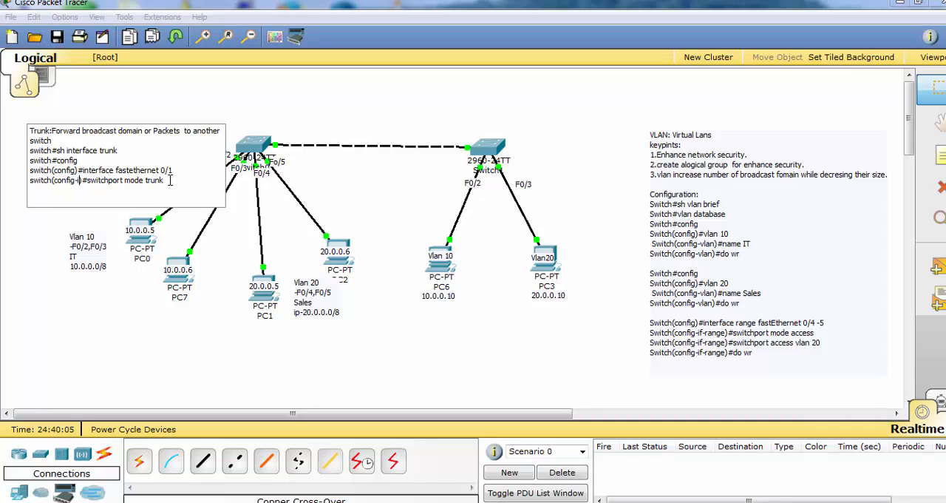
{"action": "type", "text": "f"}
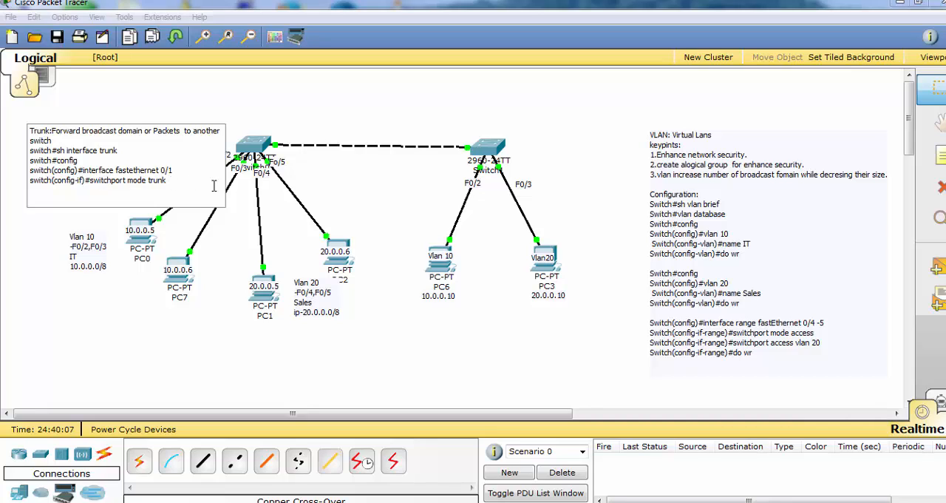
{"action": "left_click", "coordinate": [209, 205]}
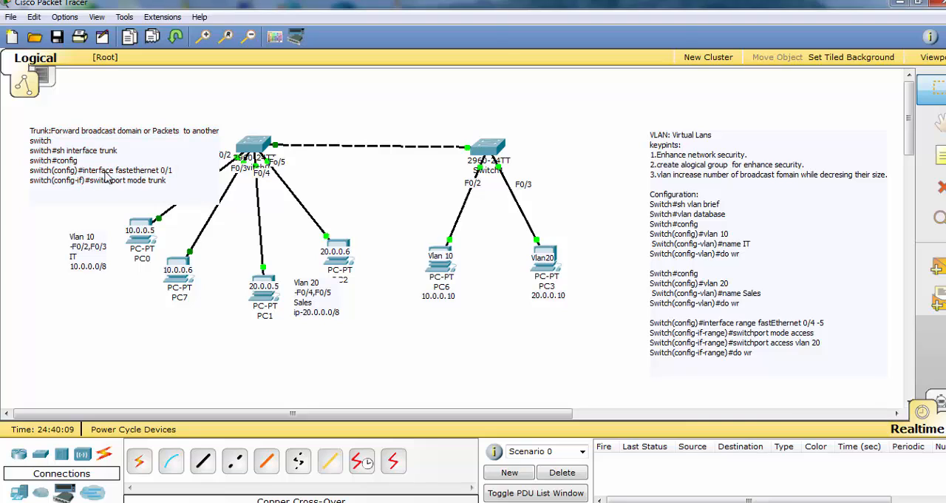
Move the trunk note farther up and away from Switch0 so it covers less of the PC0 link
{"action": "left_click_drag", "start_coordinate": [103, 176], "coordinate": [91, 166]}
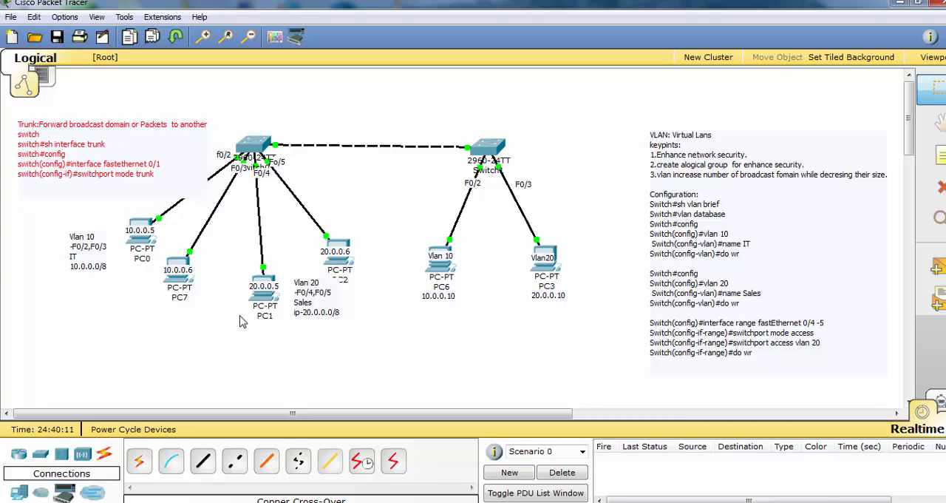
{"action": "left_click", "coordinate": [239, 318]}
{"action": "left_click_drag", "start_coordinate": [155, 174], "coordinate": [155, 162]}
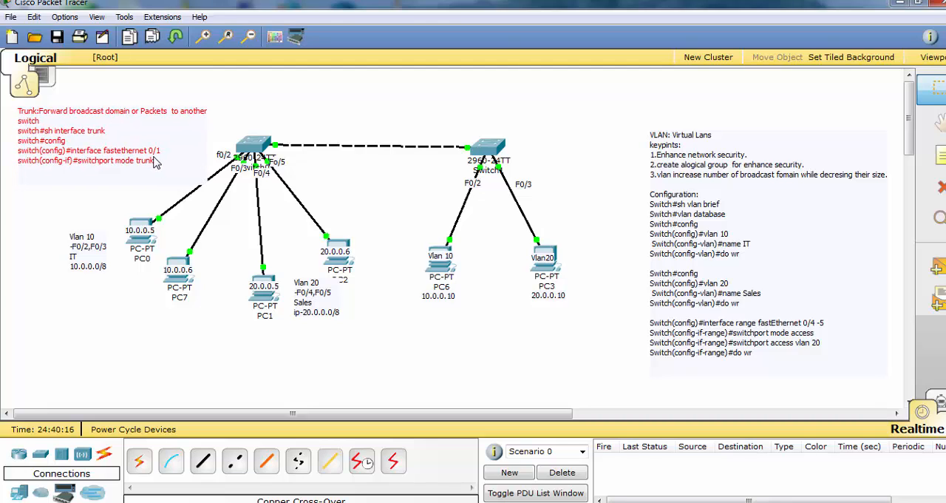